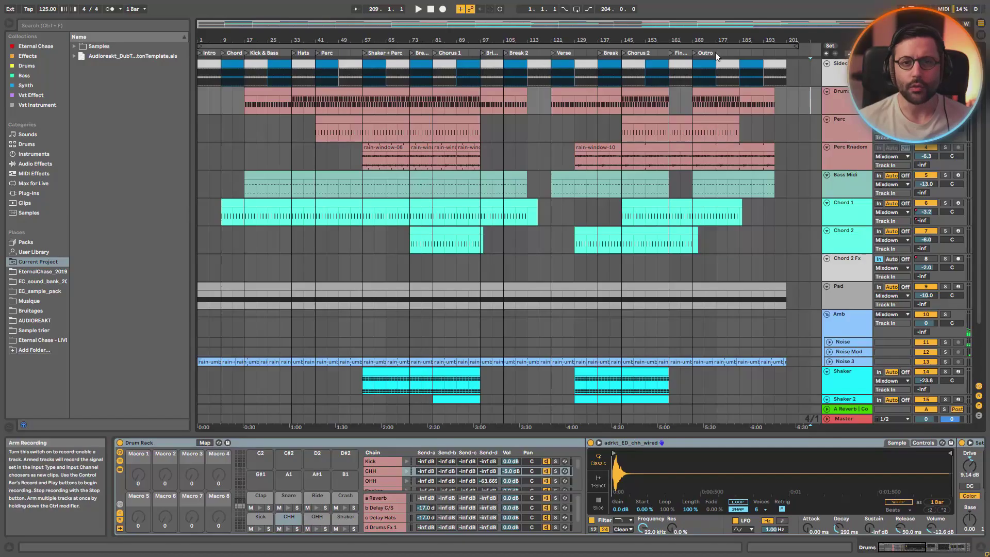
Play the arrangement from bar 69 to listen to the break and chorus, and stop playback.
{"action": "left_click", "coordinate": [393, 270]}
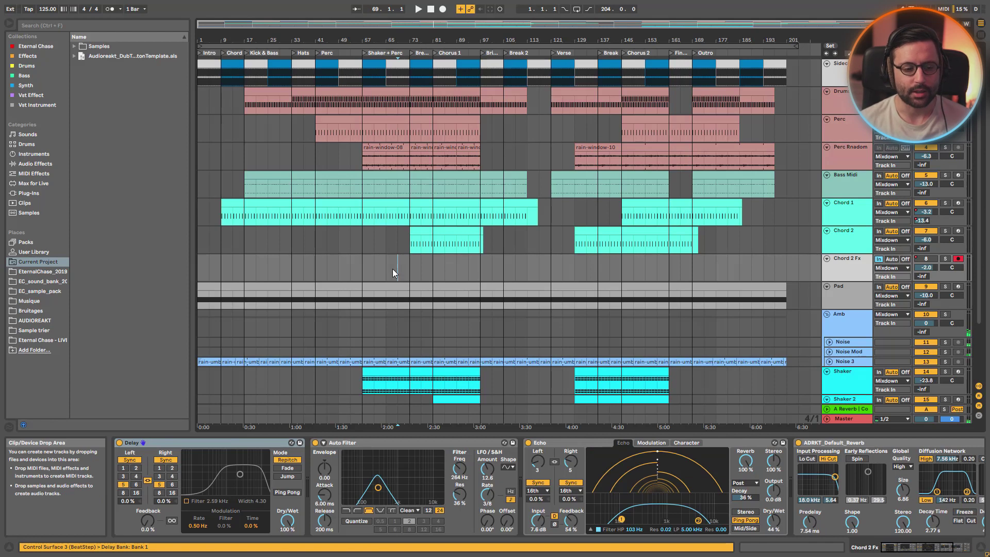
{"action": "key", "text": "space"}
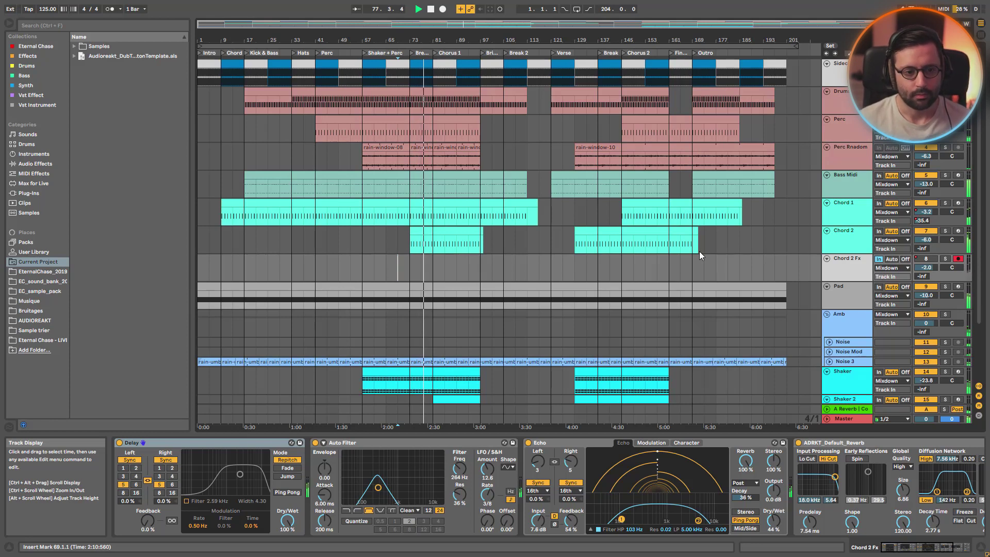
{"action": "left_click_drag", "start_coordinate": [463, 23], "coordinate": [464, 37]}
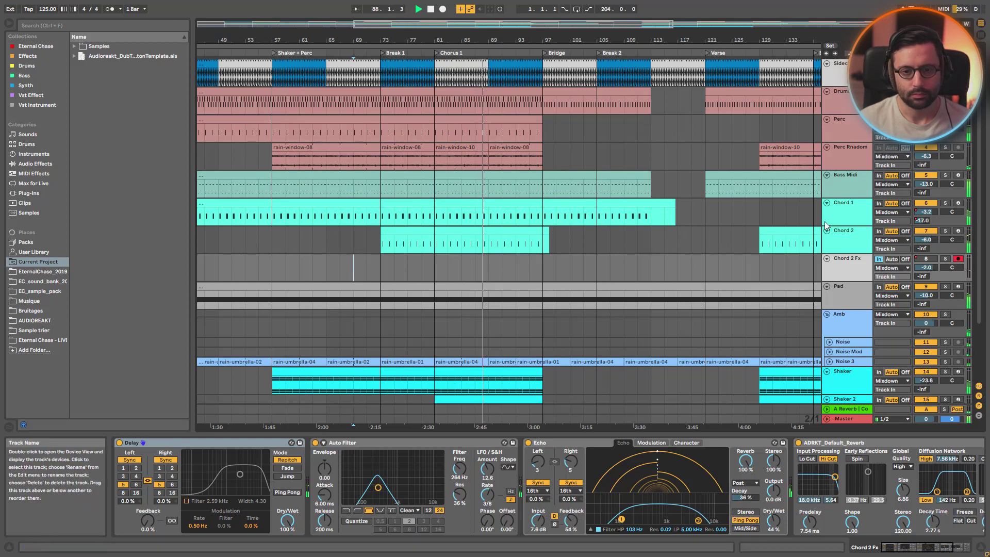
{"action": "scroll", "coordinate": [562, 83], "scroll_direction": "down", "scroll_amount": 3, "text": "ctrl"}
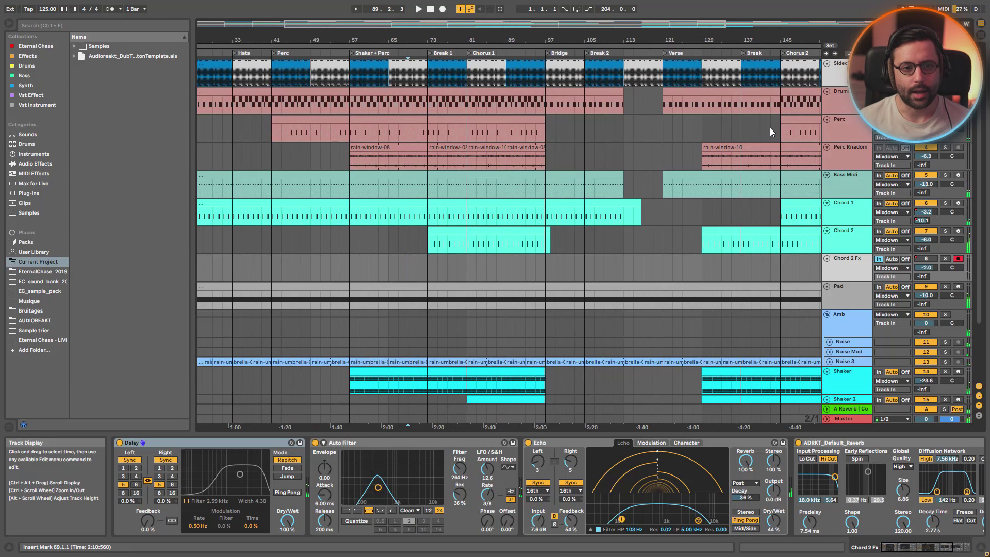
{"action": "double_click", "coordinate": [639, 22]}
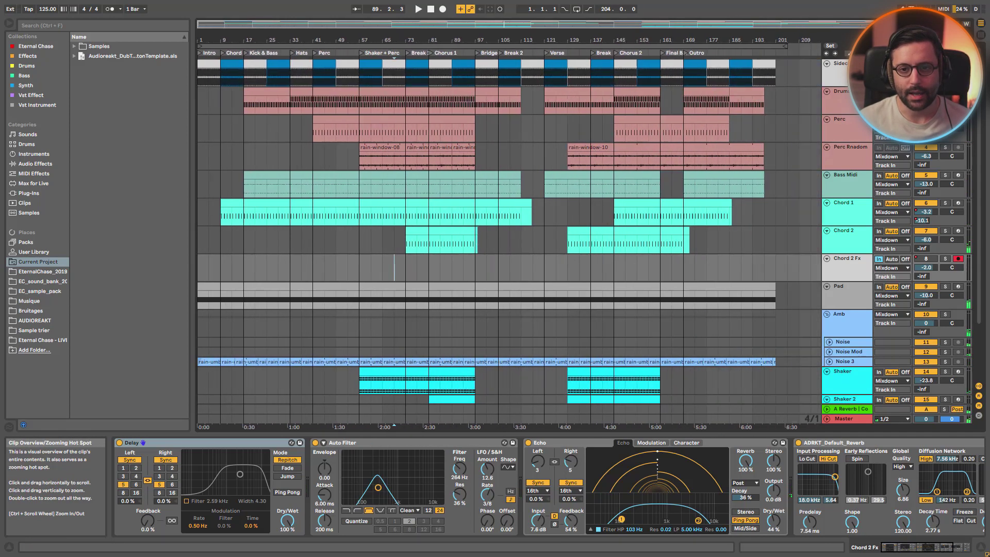
Examine the device chains of the Noise and Noise Mod tracks, including the Gate at the end of each.
{"action": "left_click", "coordinate": [855, 343]}
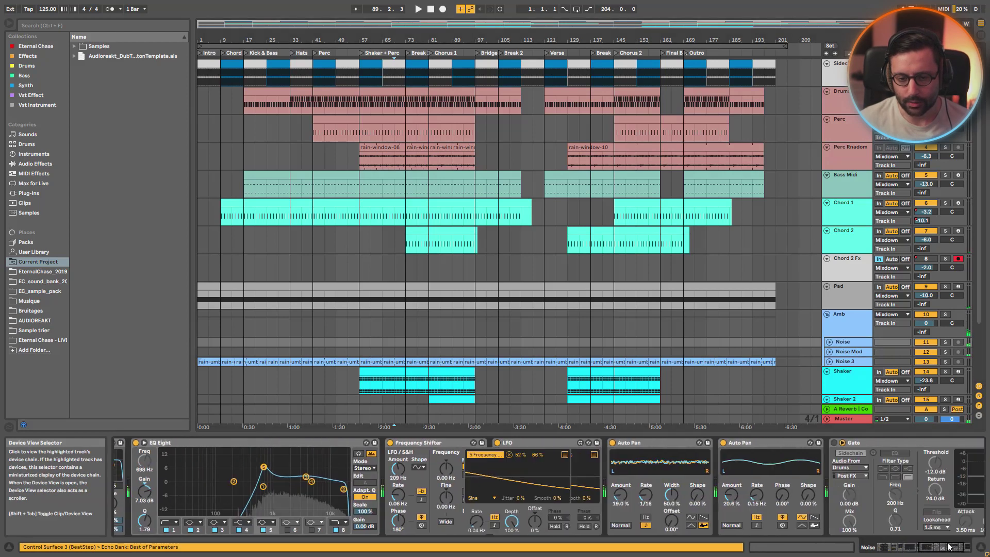
{"action": "left_click", "coordinate": [947, 547]}
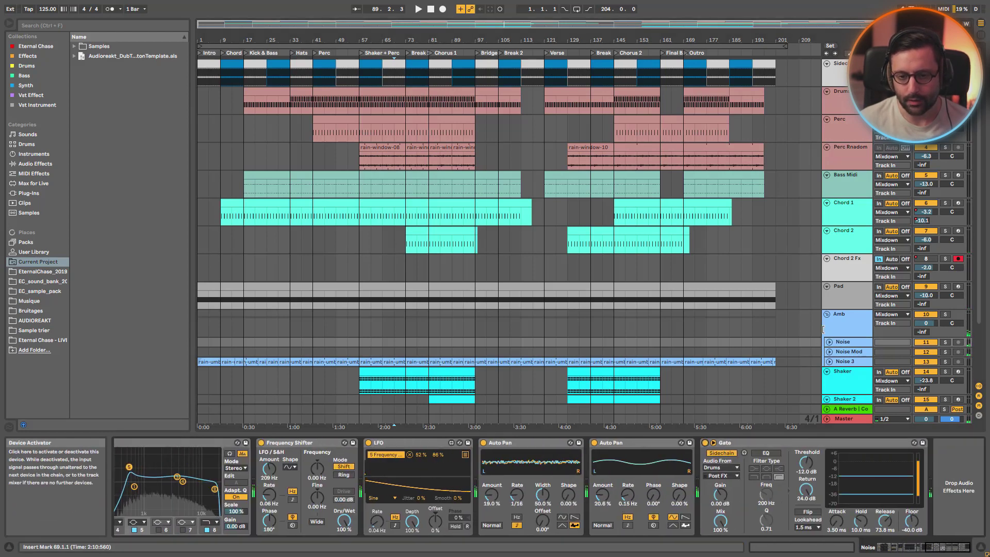
{"action": "left_click", "coordinate": [850, 351]}
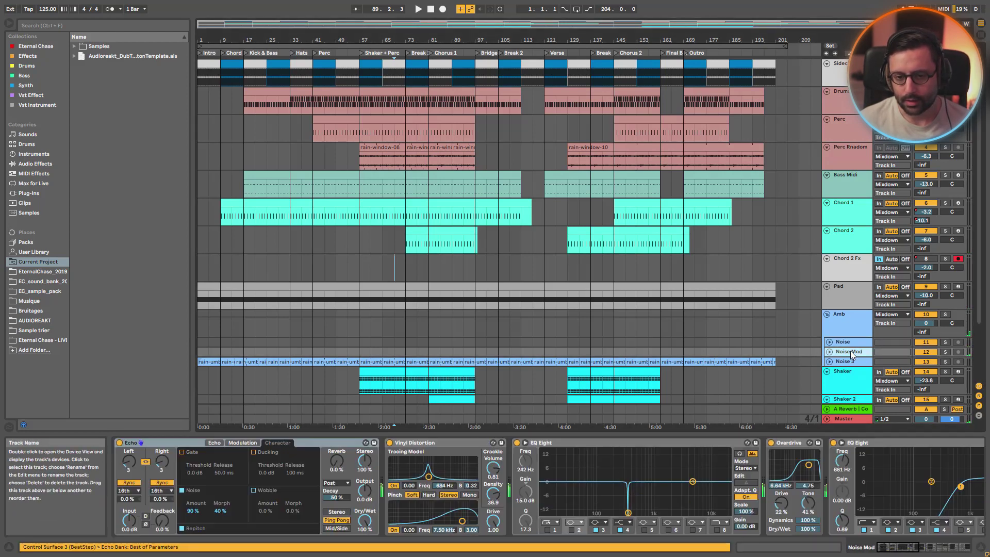
{"action": "left_click", "coordinate": [947, 543]}
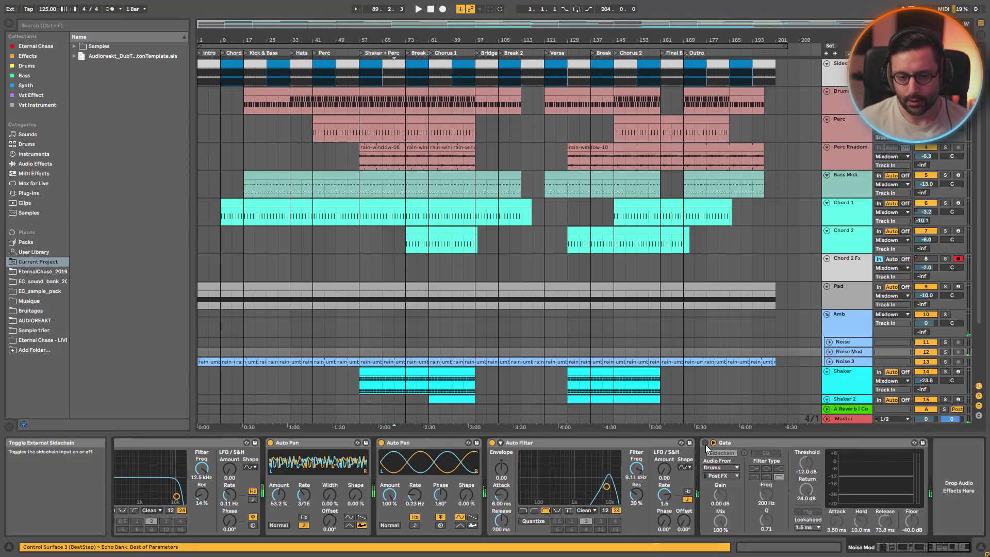
{"action": "left_click", "coordinate": [721, 452]}
{"action": "left_click", "coordinate": [902, 545]}
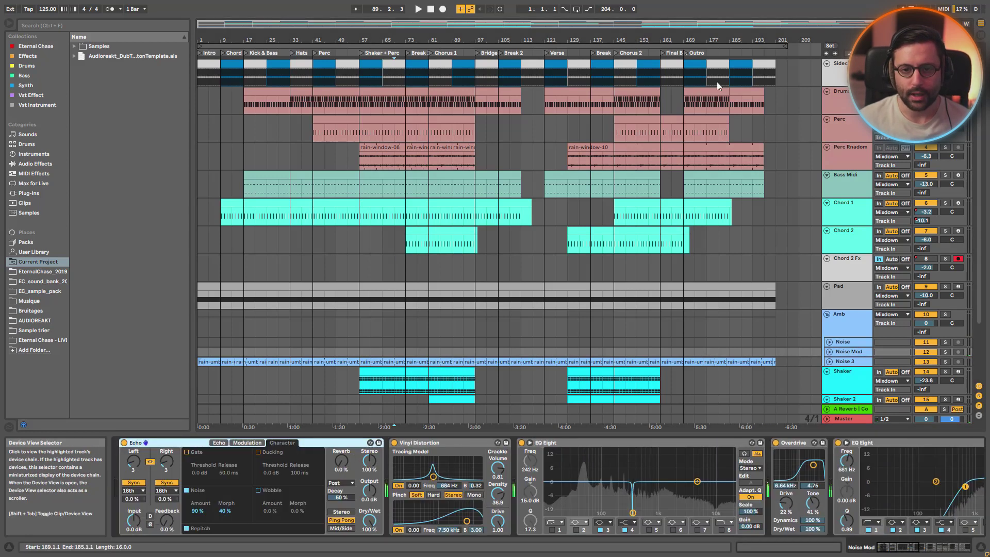
Play the drum clip starting at bar 33 with the Kick pad soloed, and show the kick's sample and devices.
{"action": "left_click", "coordinate": [849, 104]}
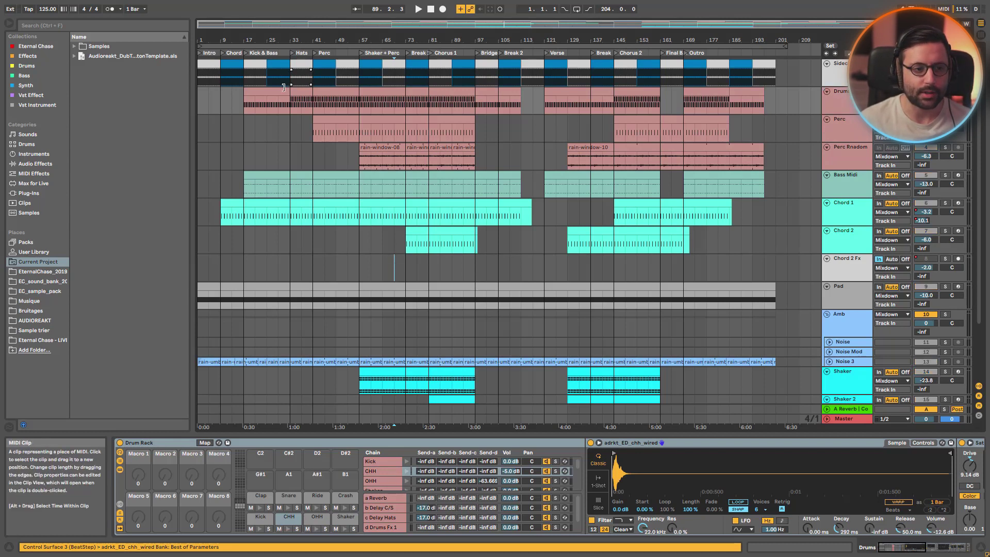
{"action": "left_click", "coordinate": [329, 93]}
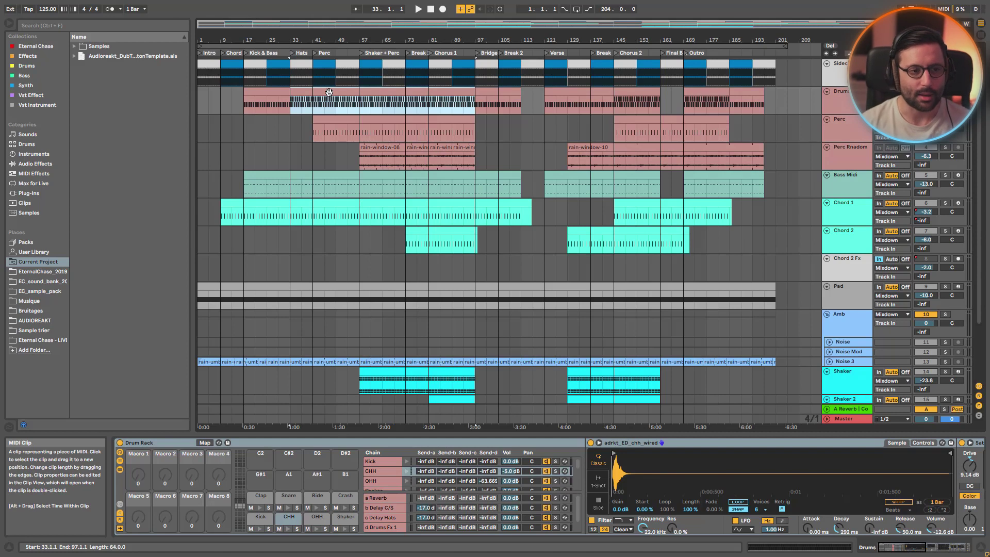
{"action": "key", "text": "space"}
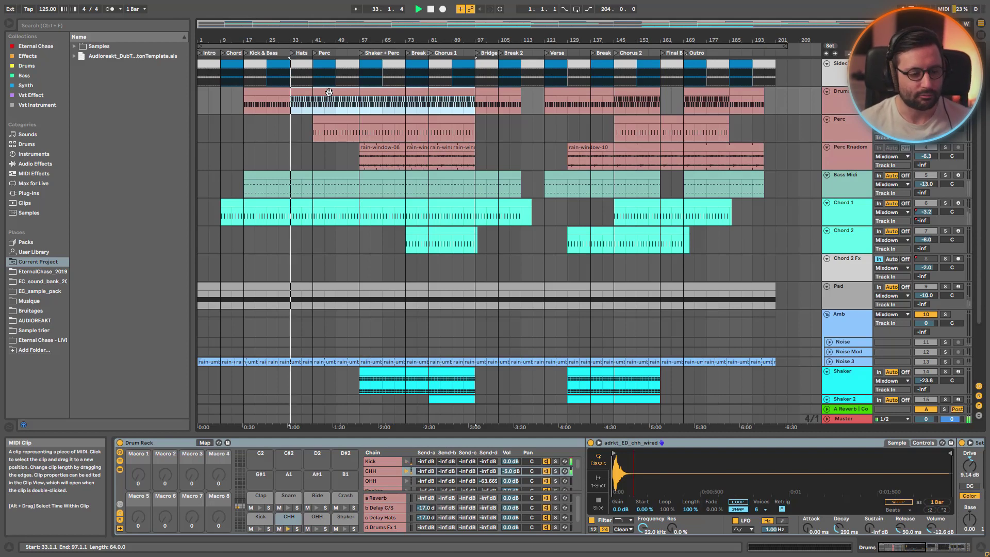
{"action": "left_click", "coordinate": [268, 528]}
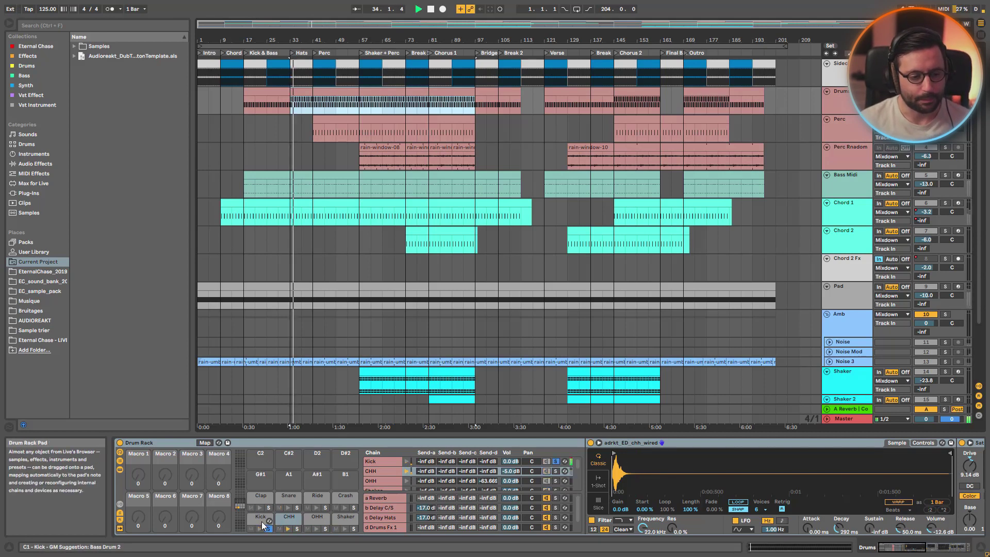
{"action": "left_click", "coordinate": [261, 520]}
{"action": "key", "text": "space"}
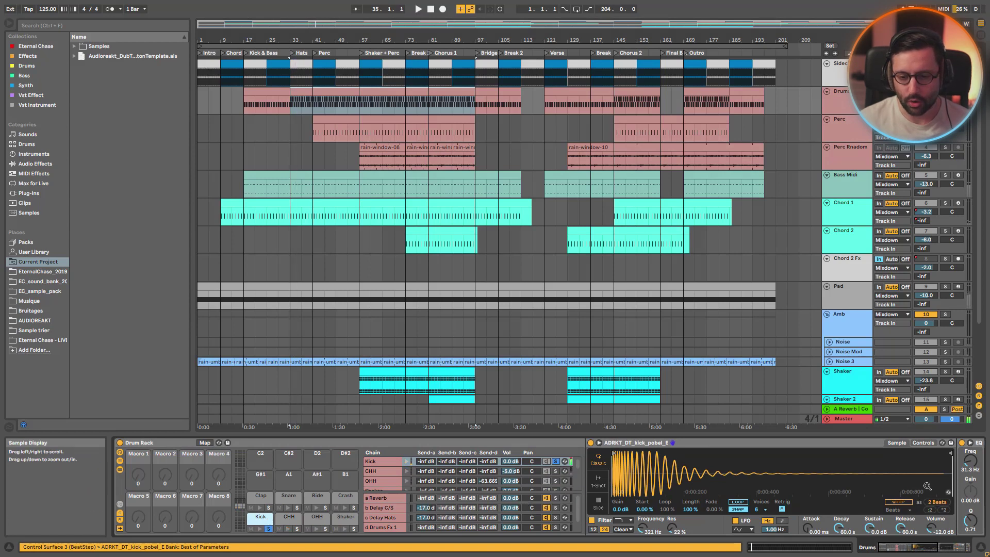
Show the kick sample's source folder in hot-swap mode, and compare the kick with its sampler filter off and on.
{"action": "key", "text": "q"}
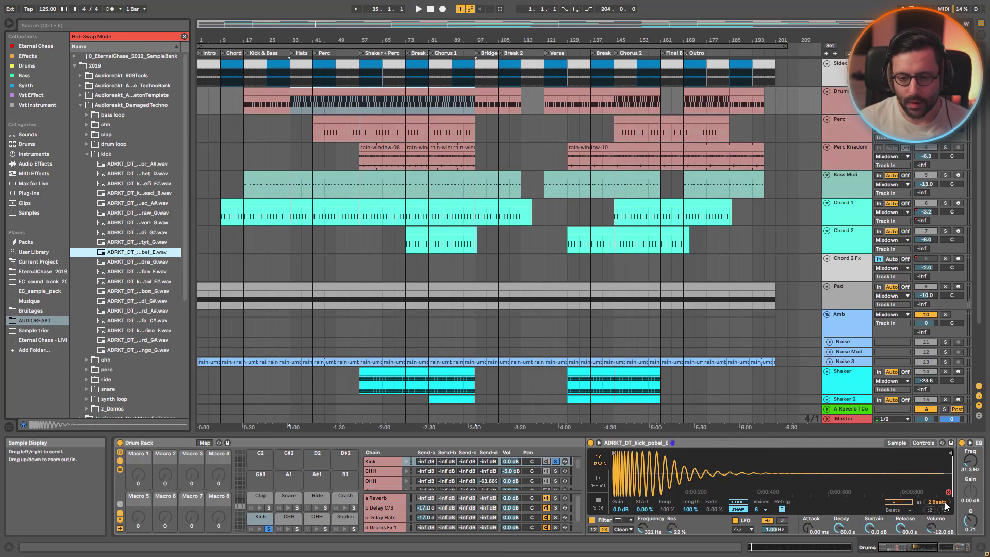
{"action": "key", "text": "q"}
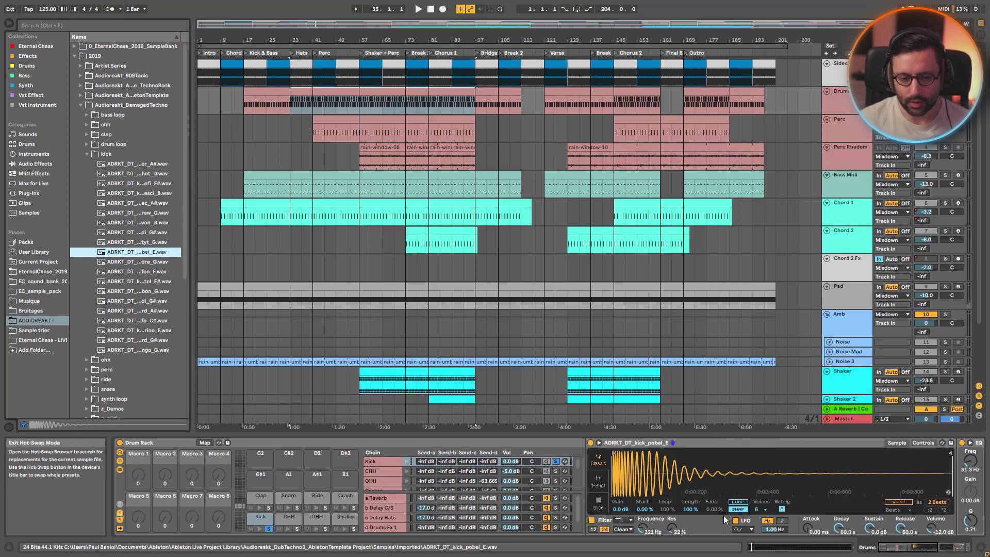
{"action": "left_click", "coordinate": [591, 520]}
{"action": "key", "text": "space"}
{"action": "left_click", "coordinate": [592, 520]}
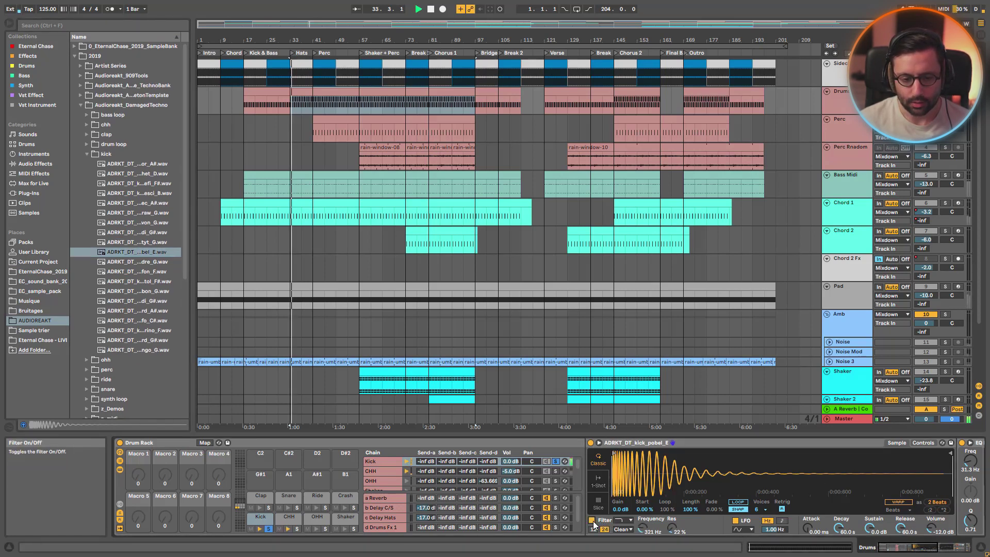
Transpose the kick sample to -13 st during playback.
{"action": "left_click", "coordinate": [922, 442]}
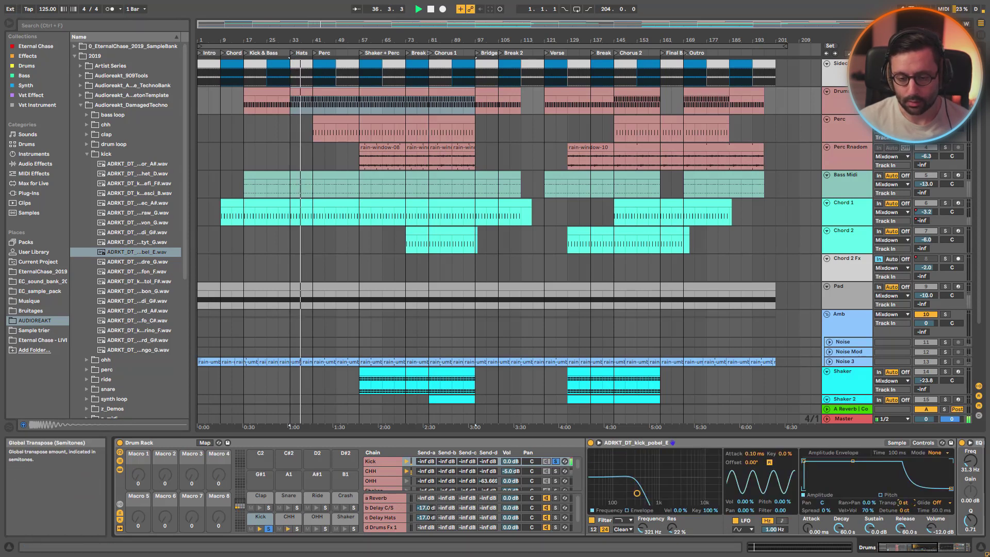
{"action": "left_click_drag", "start_coordinate": [902, 502], "coordinate": [902, 521]}
{"action": "key", "text": "space"}
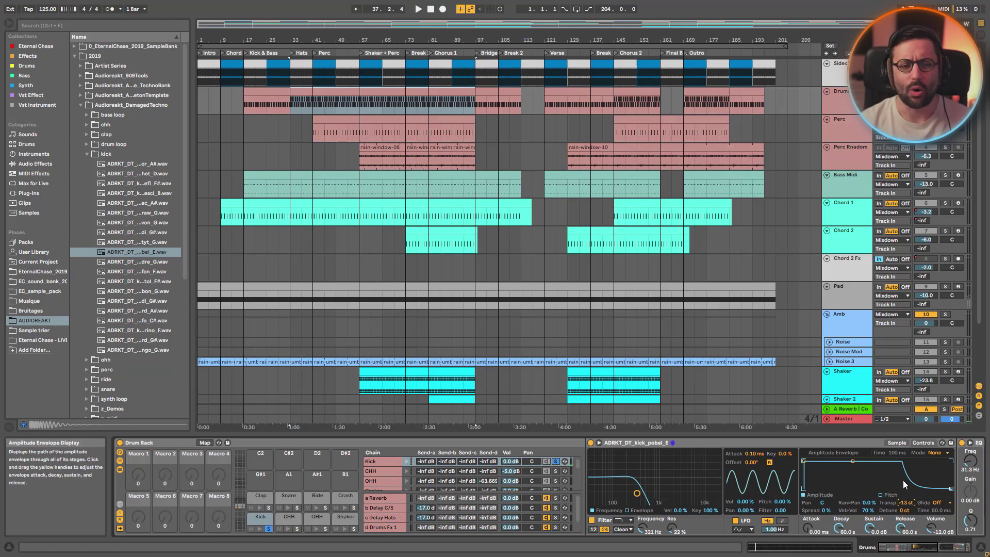
Compare the soloed kick with its EQ Eight and AYNIL_KickPunch_V2 rack bypassed and enabled, checking EQ band 3.
{"action": "left_click", "coordinate": [906, 551]}
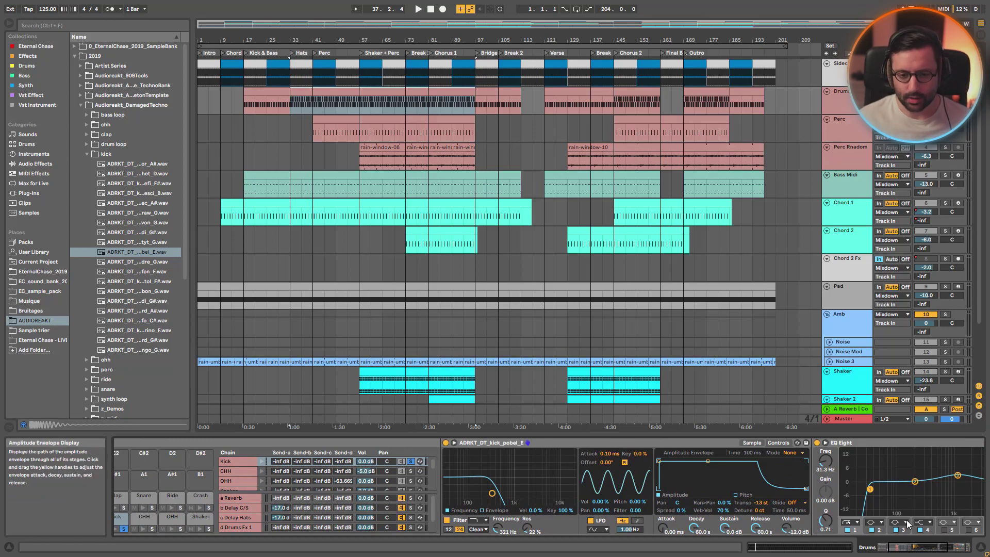
{"action": "left_click", "coordinate": [939, 550]}
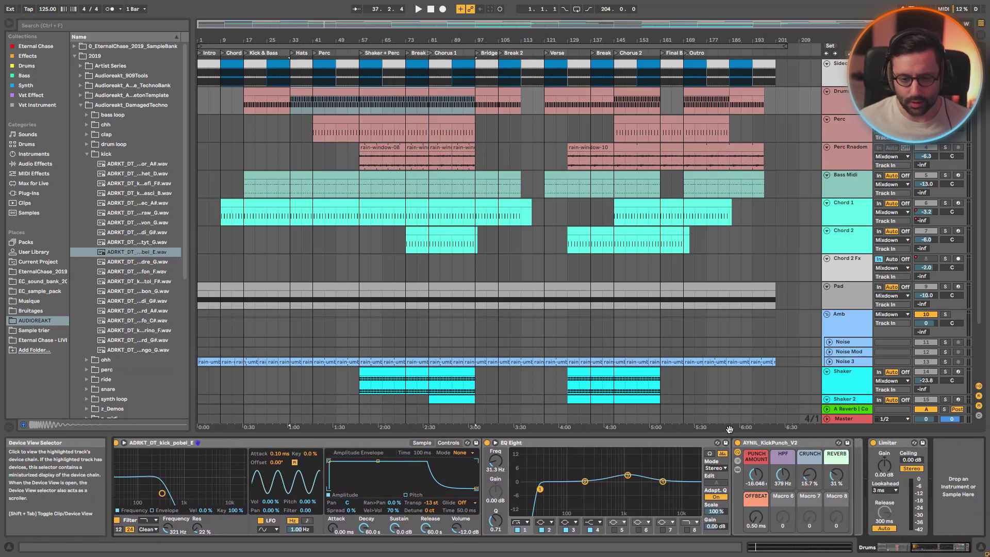
{"action": "left_click", "coordinate": [736, 448]}
{"action": "left_click", "coordinate": [737, 442]}
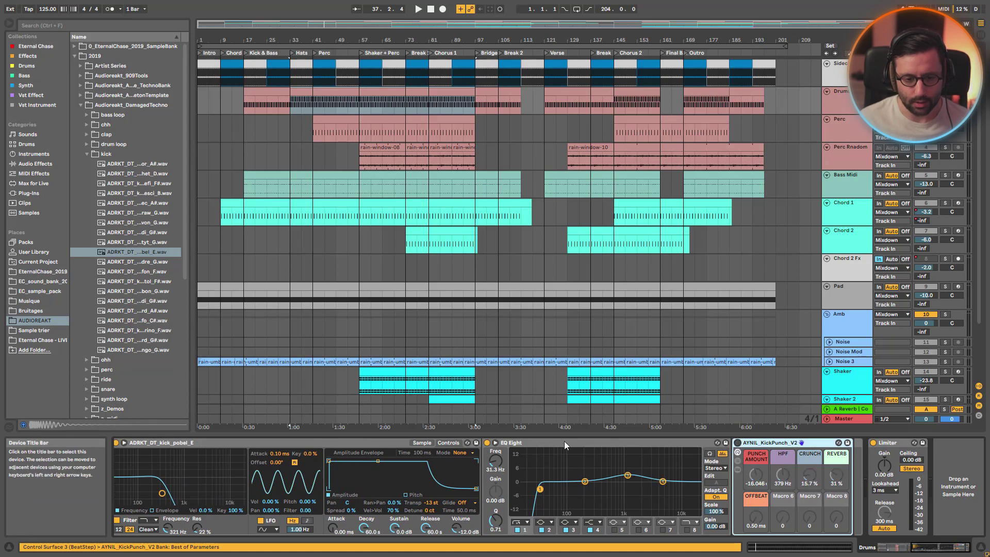
{"action": "left_click", "coordinate": [487, 442]}
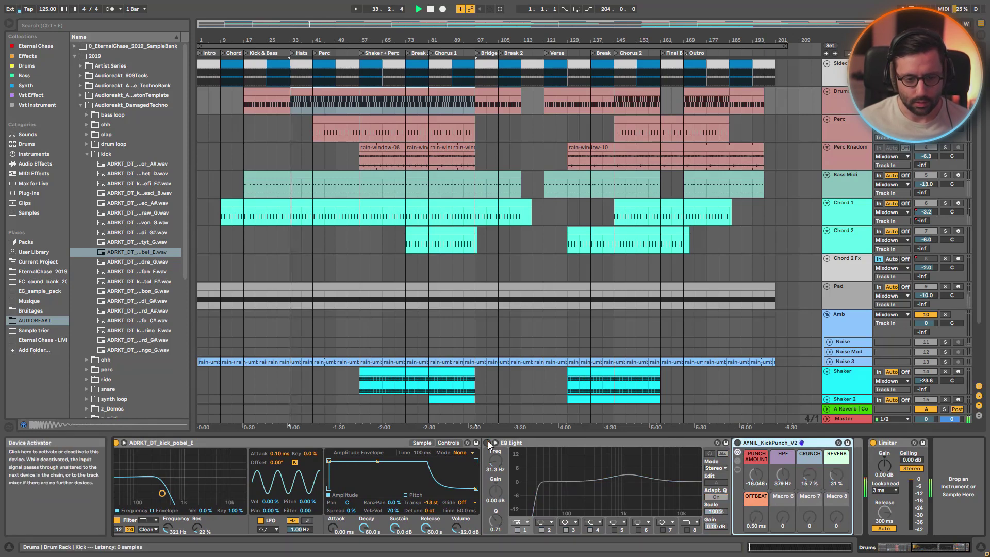
{"action": "left_click", "coordinate": [487, 443]}
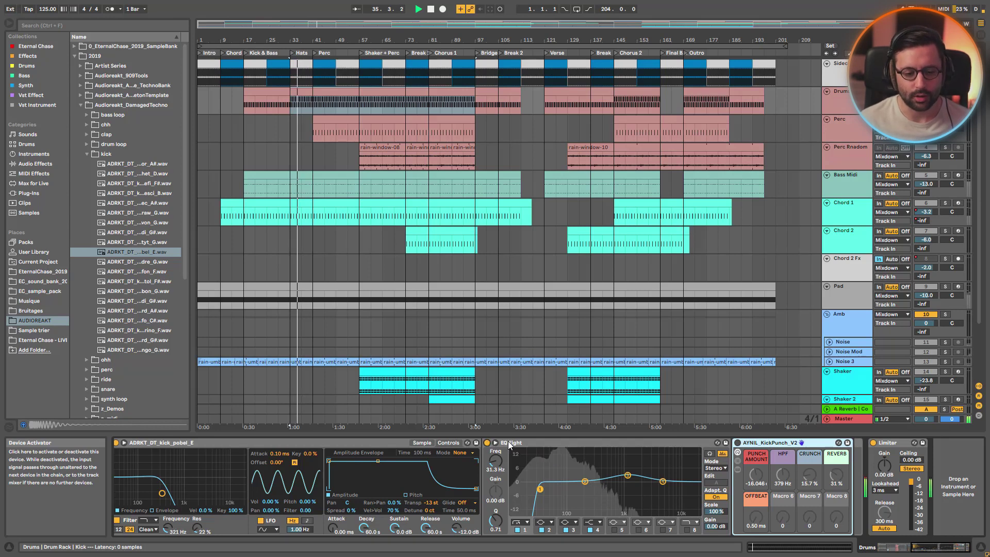
{"action": "left_click", "coordinate": [627, 474]}
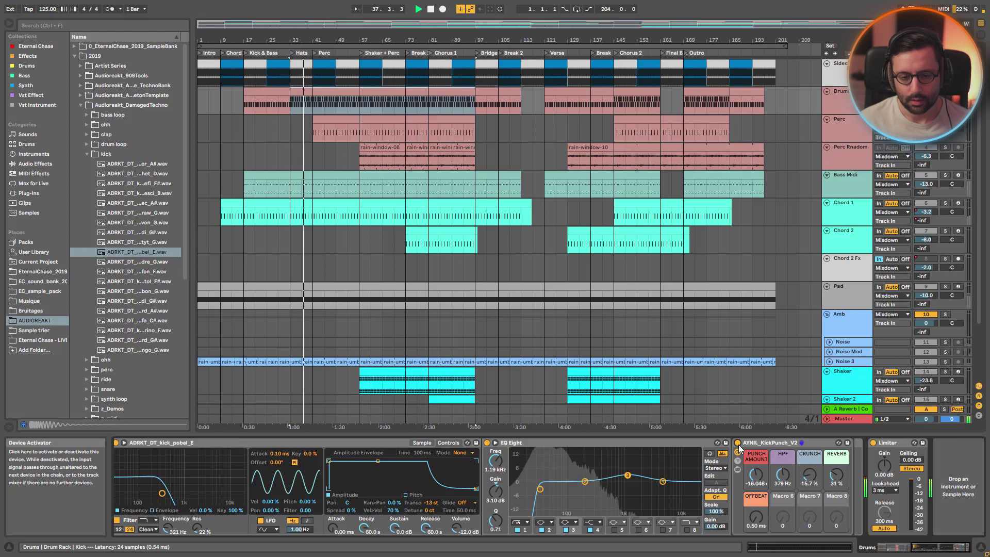
{"action": "key", "text": "space"}
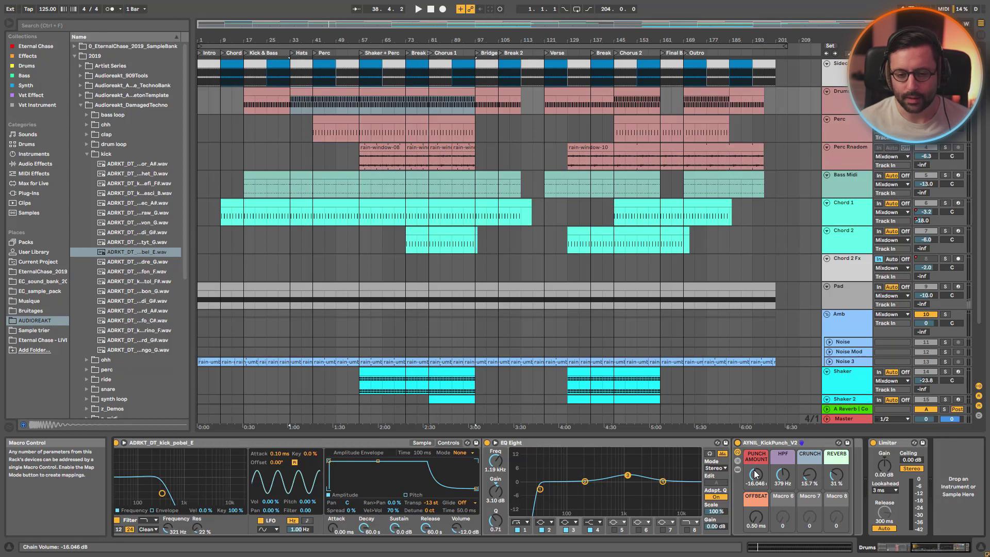
Unsolo the Kick pad and play the full mix from bar 33 while viewing the kick chain's Limiter.
{"action": "left_click_drag", "start_coordinate": [938, 553], "coordinate": [912, 552]}
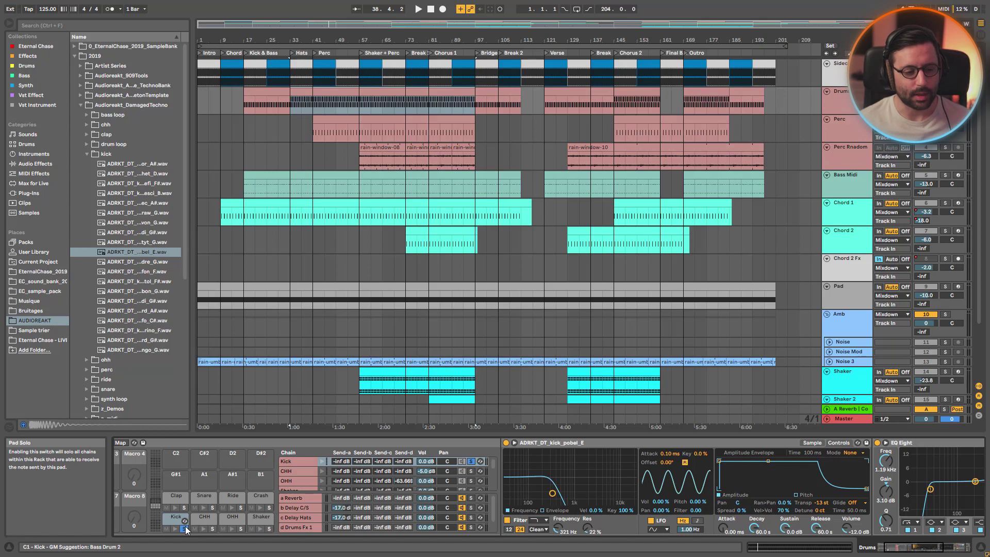
{"action": "key", "text": "space"}
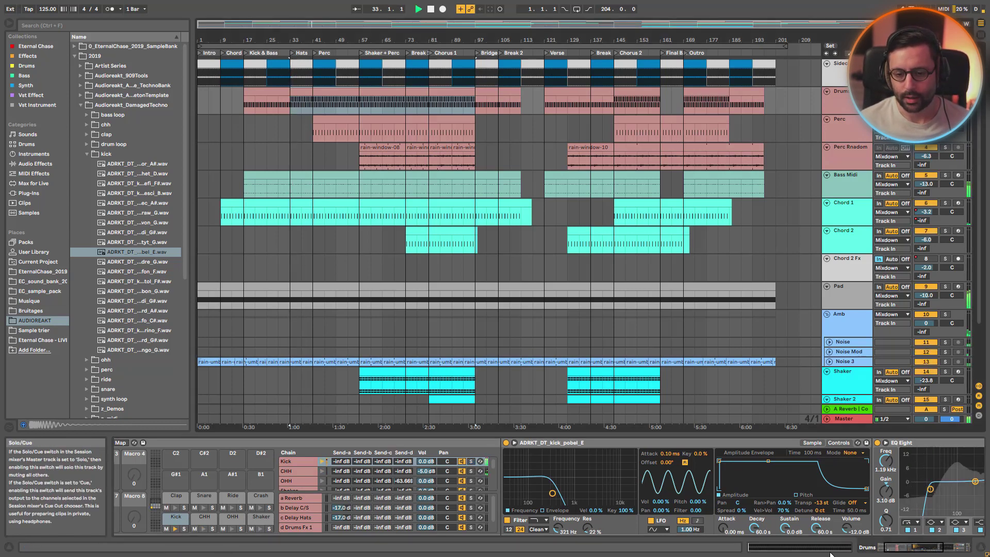
{"action": "left_click", "coordinate": [887, 550]}
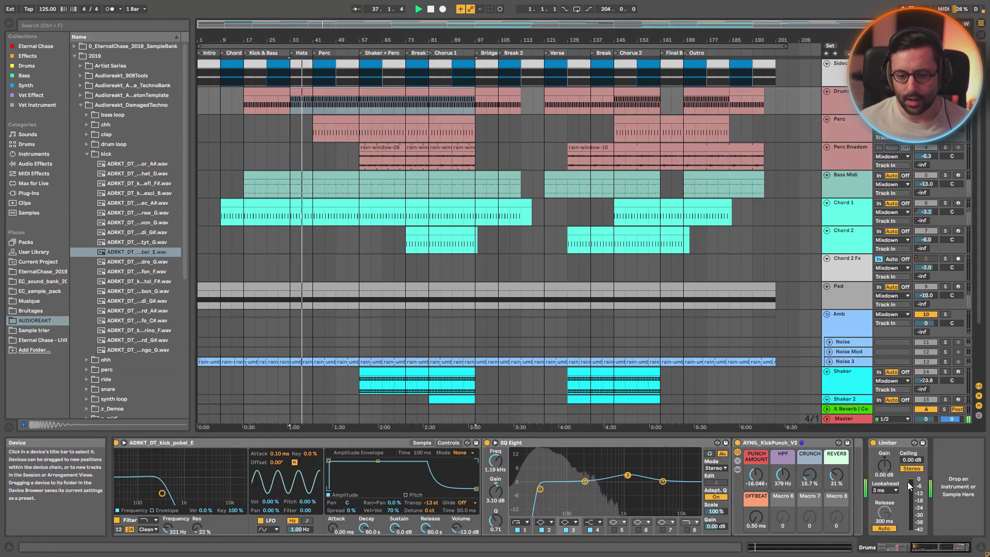
Solo the CHH pad in the drum rack and listen to the closed hi-hat alone with its sampler shown.
{"action": "left_click_drag", "start_coordinate": [935, 547], "coordinate": [902, 548]}
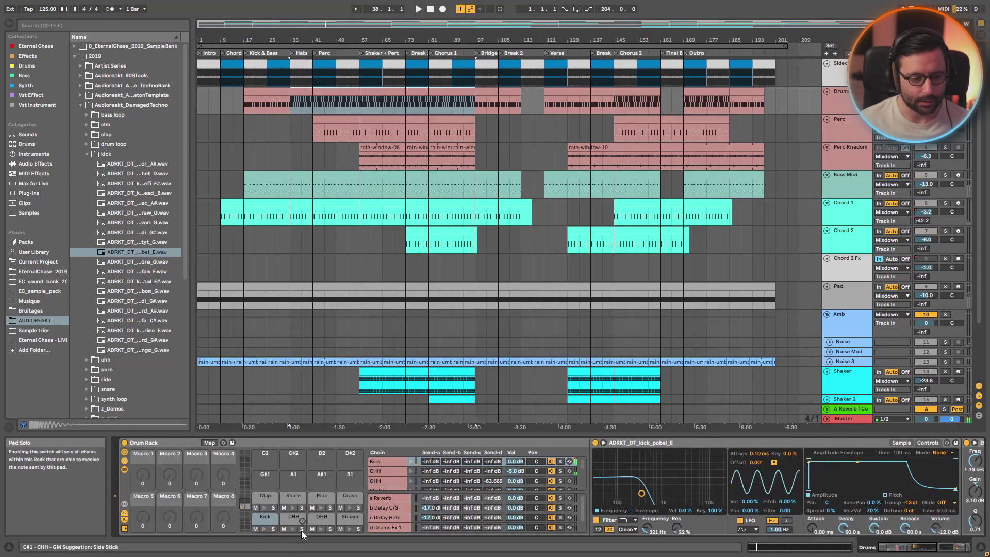
{"action": "left_click", "coordinate": [289, 517]}
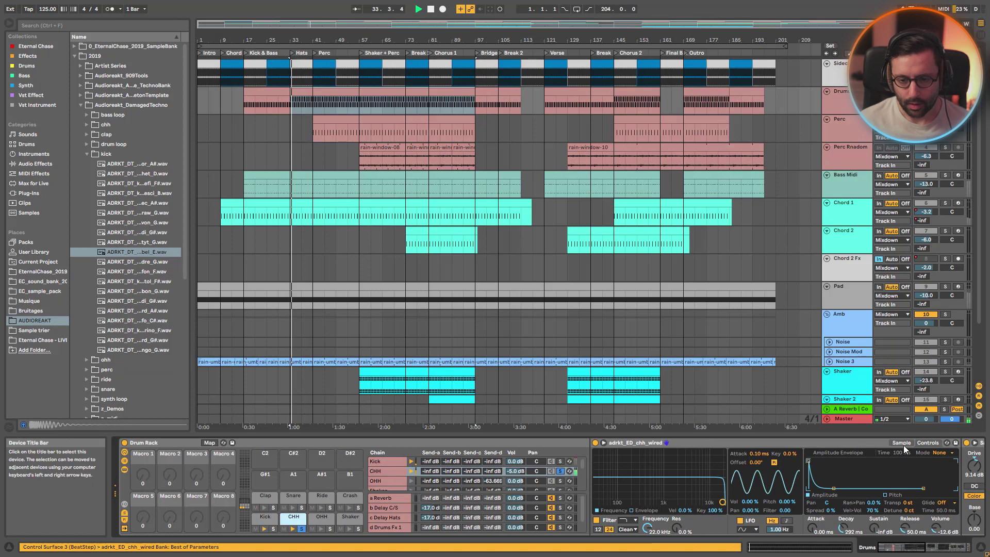
{"action": "key", "text": "space"}
Examine the attack of the adrkt_ED_chh_wired sample waveform up close and return to the full waveform.
{"action": "left_click_drag", "start_coordinate": [773, 474], "coordinate": [773, 510]}
{"action": "left_click_drag", "start_coordinate": [632, 467], "coordinate": [632, 488]}
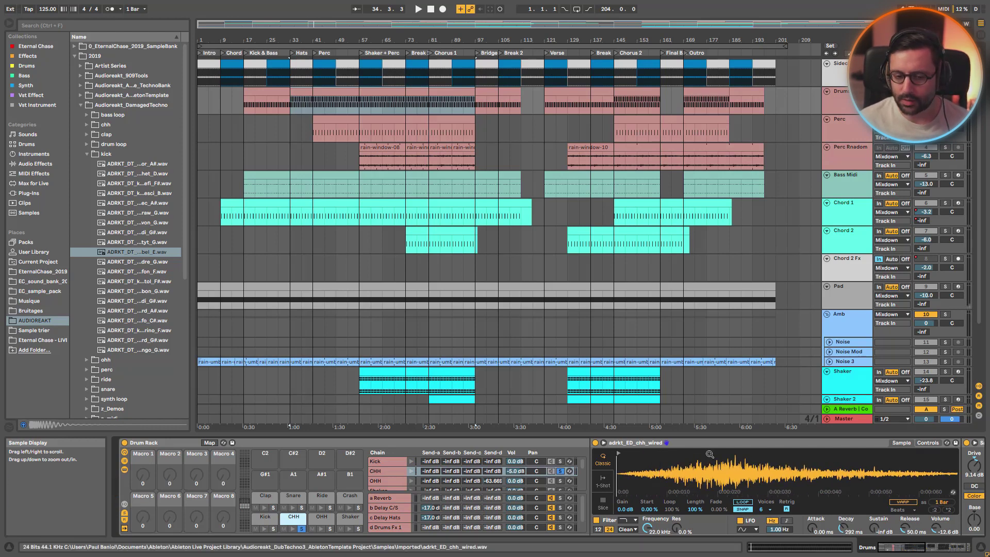
{"action": "left_click_drag", "start_coordinate": [709, 453], "coordinate": [709, 433]}
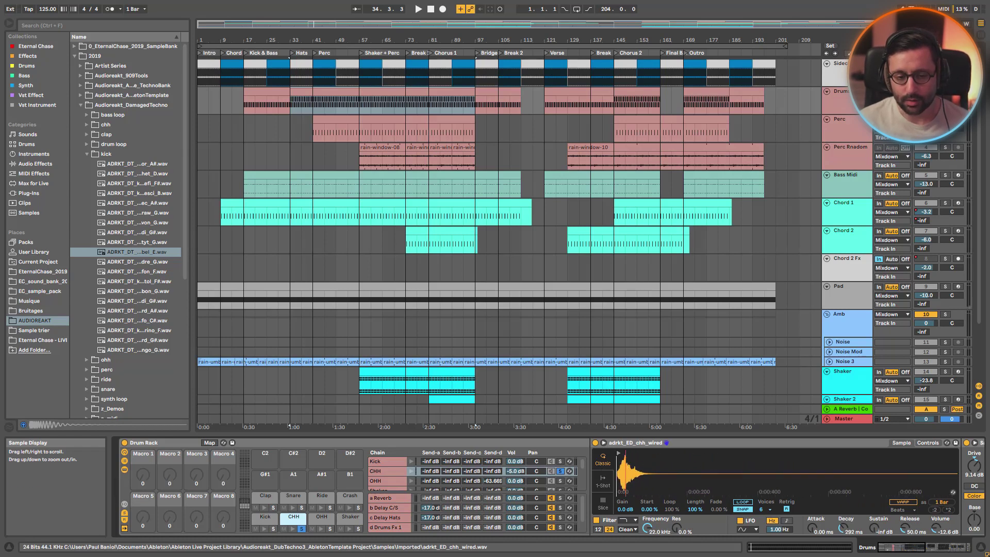
{"action": "left_click_drag", "start_coordinate": [616, 479], "coordinate": [616, 474]}
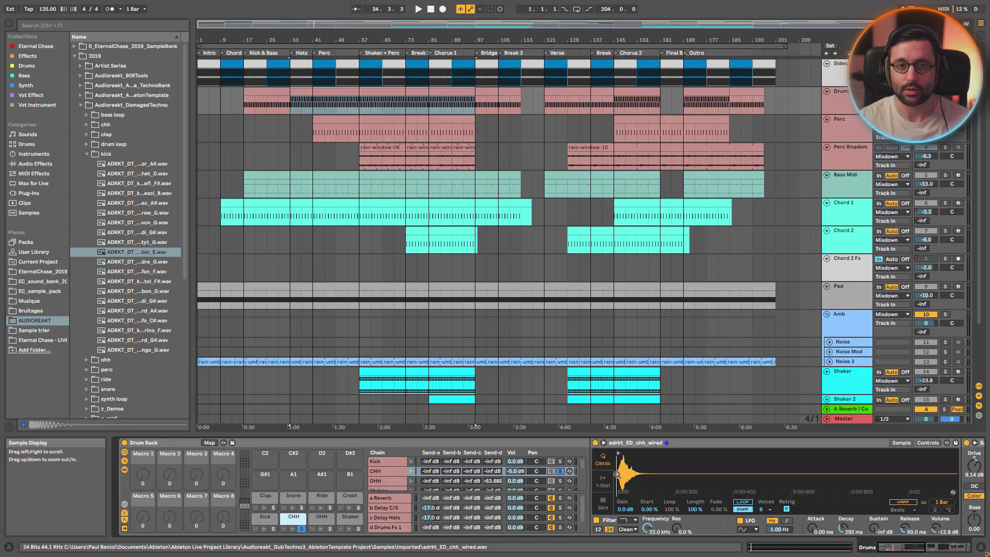
Play the soloed closed hi-hat and compare it with the Saturator bypassed and enabled while its EQ Eight is bypassed.
{"action": "scroll", "coordinate": [825, 479], "scroll_direction": "right", "scroll_amount": 5}
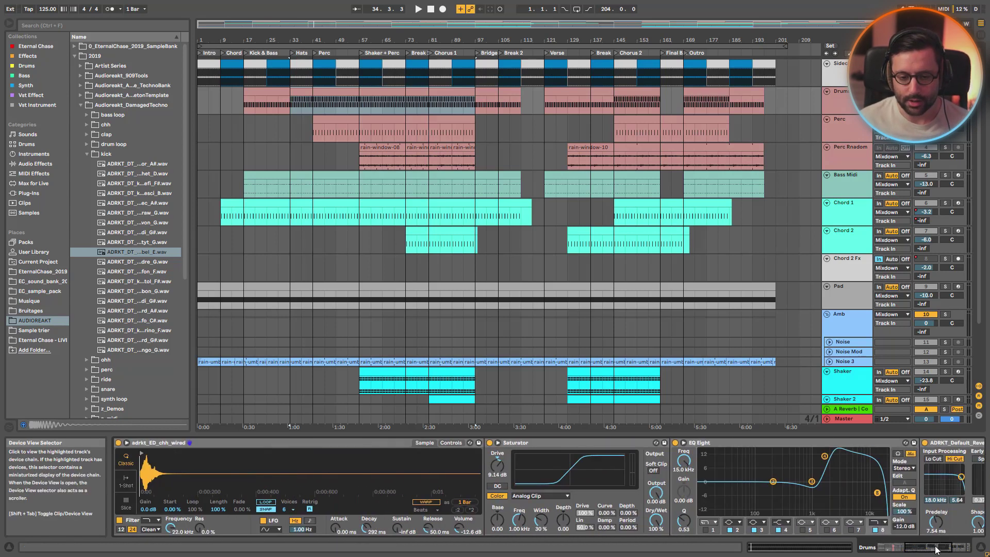
{"action": "left_click", "coordinate": [675, 443]}
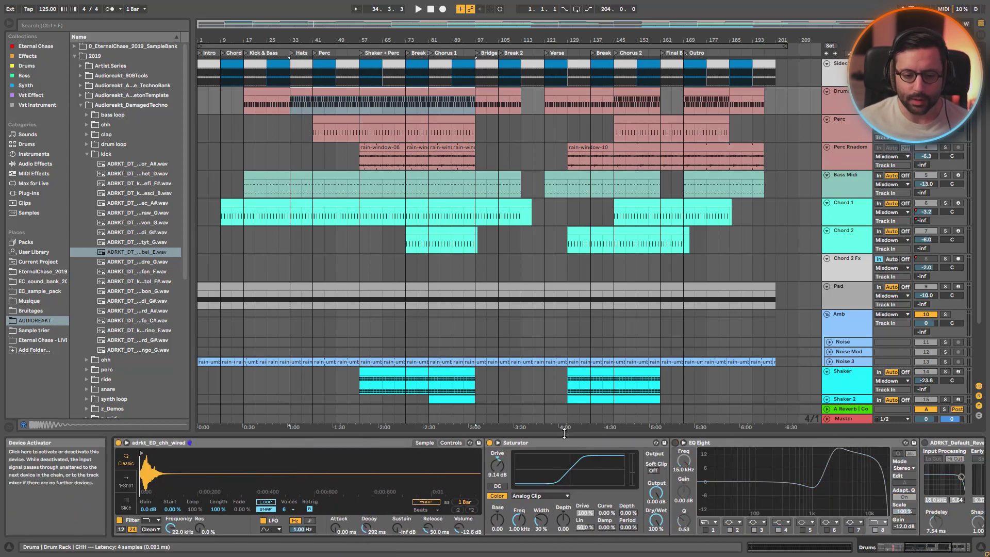
{"action": "left_click", "coordinate": [488, 442]}
{"action": "key", "text": "space"}
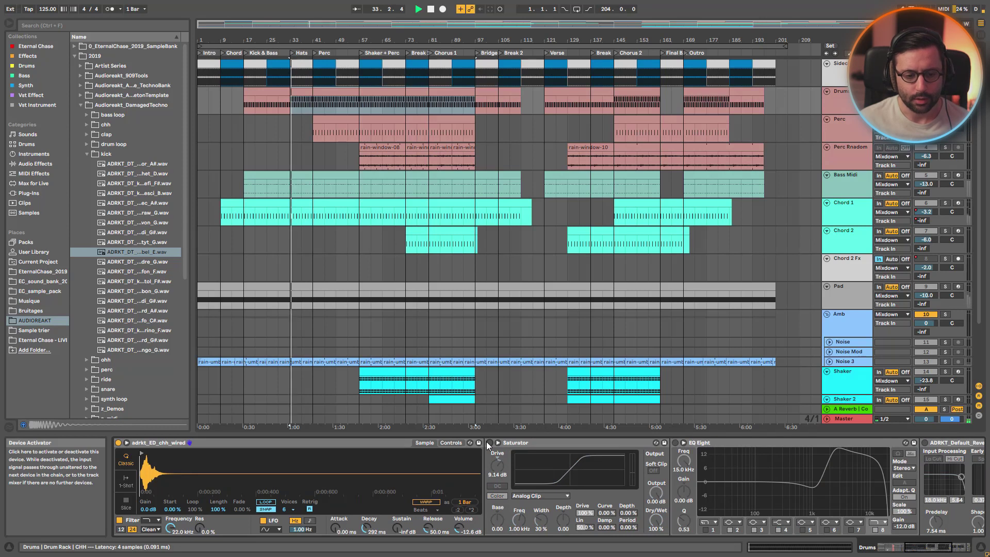
{"action": "left_click", "coordinate": [488, 442]}
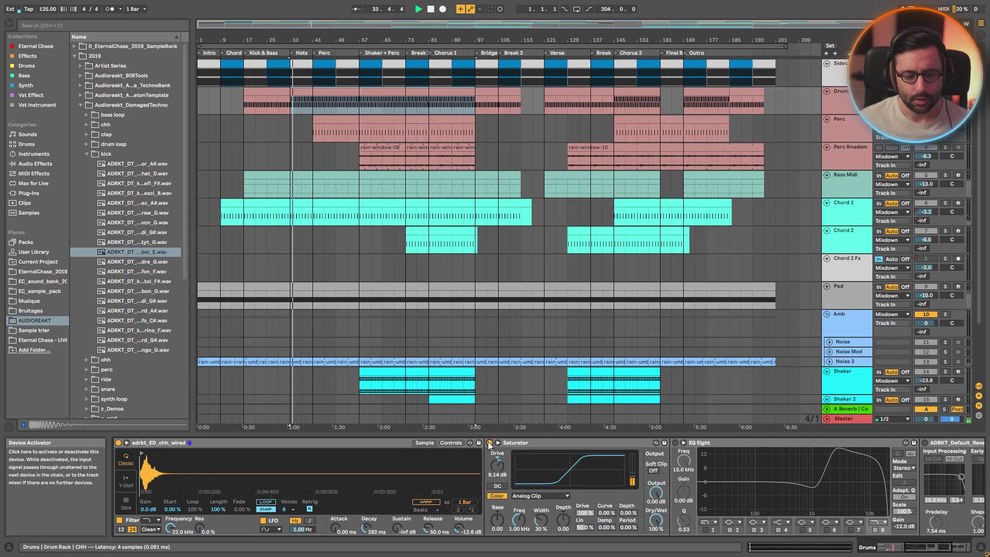
{"action": "left_click", "coordinate": [675, 444]}
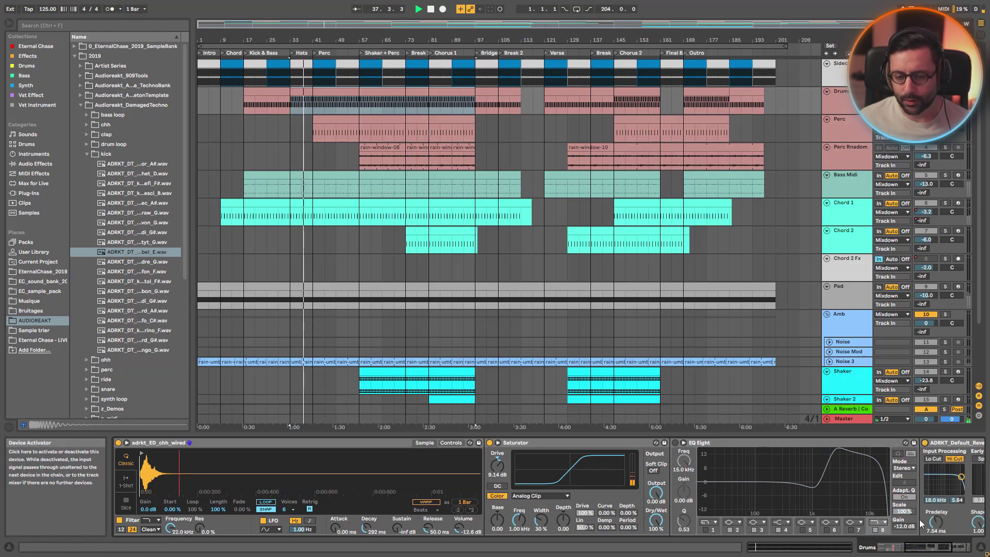
Audition a shorter decay time of 567 ms on the closed hi-hat's ADRKT_Default_Reverb and restore it to 1.40 s.
{"action": "left_click_drag", "start_coordinate": [919, 550], "coordinate": [936, 548]}
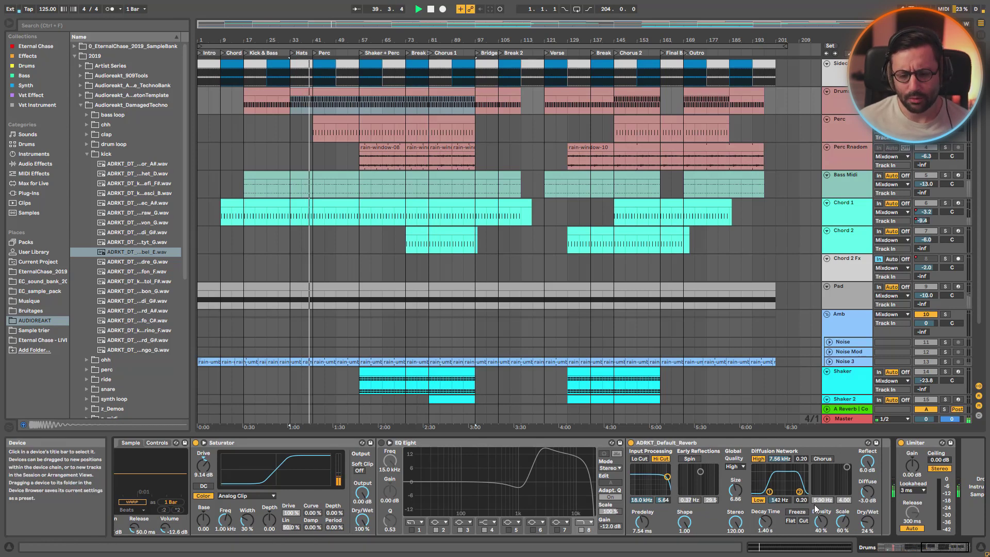
{"action": "left_click_drag", "start_coordinate": [760, 527], "coordinate": [760, 538]}
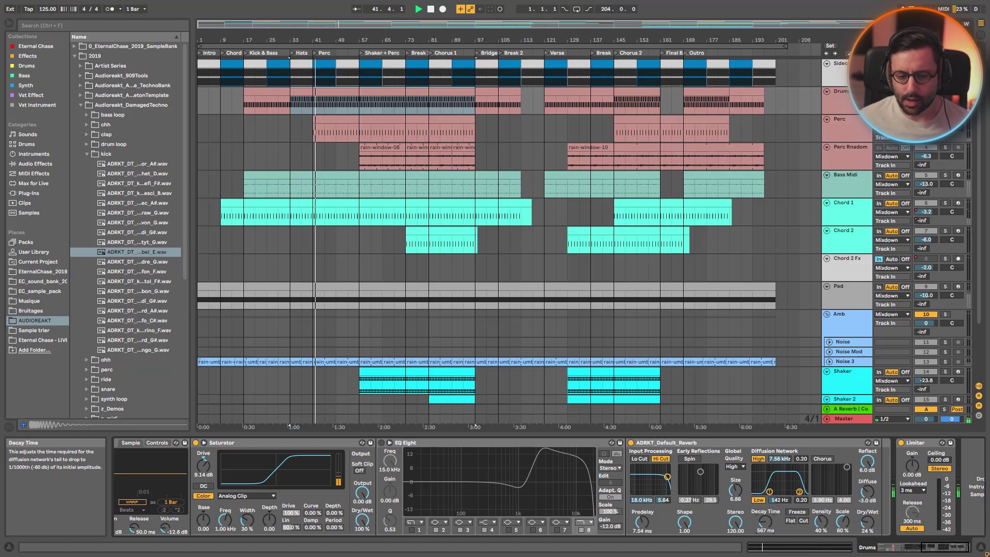
{"action": "left_click_drag", "start_coordinate": [765, 522], "coordinate": [764, 511]}
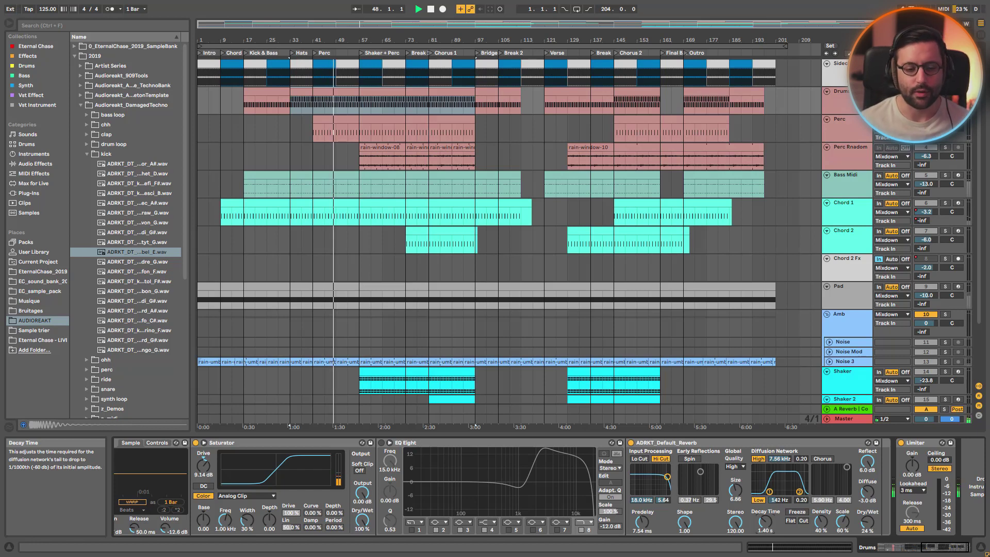
Play the full mix from bar 89 in Chorus 1, compare the closed hi-hat's EQ Eight bypassed and enabled, and leave it enabled.
{"action": "left_click", "coordinate": [421, 443]}
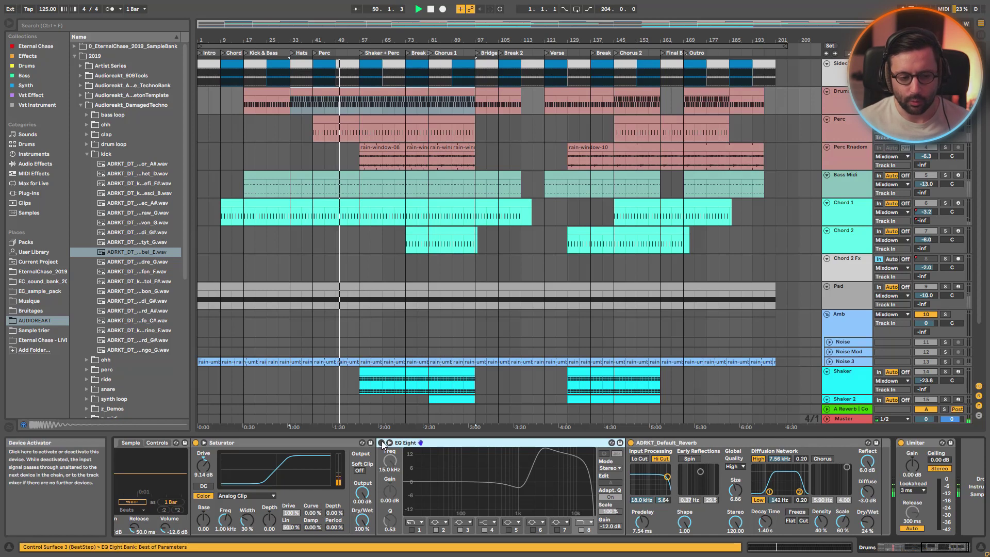
{"action": "key", "text": "space"}
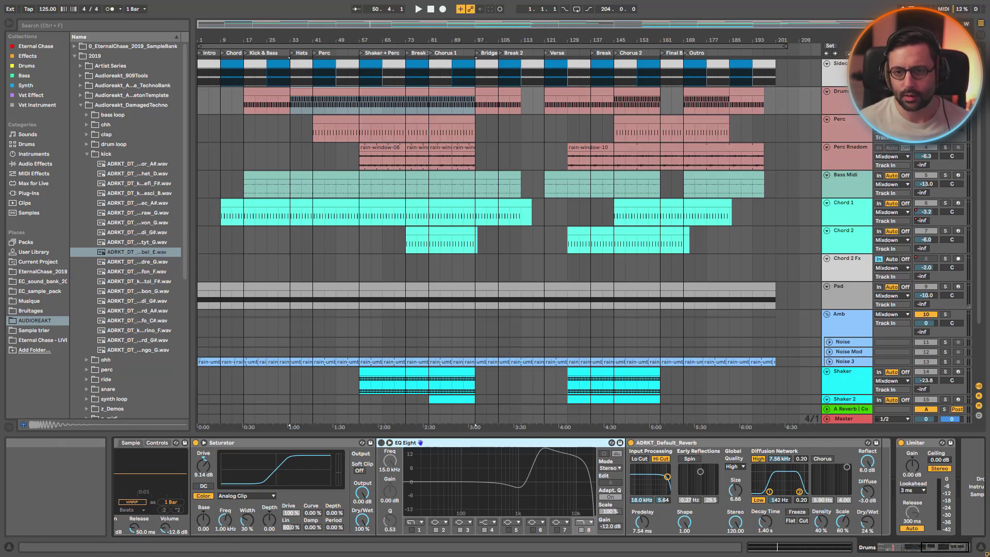
{"action": "left_click", "coordinate": [406, 131]}
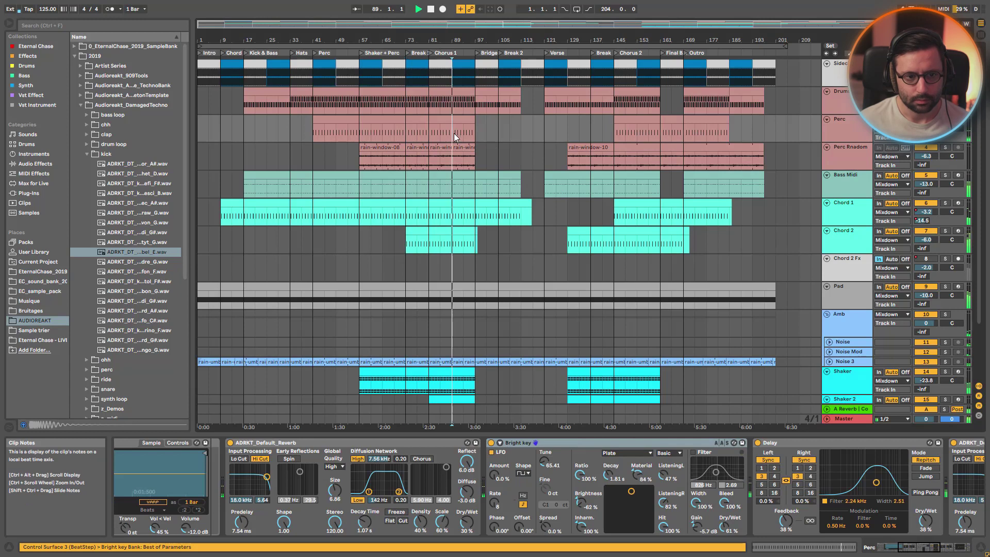
{"action": "left_click", "coordinate": [859, 101]}
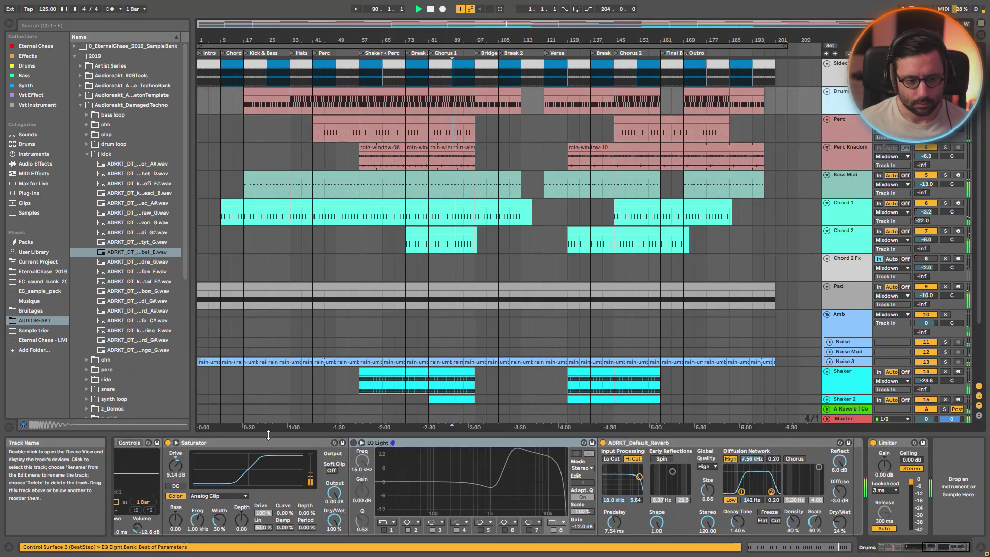
{"action": "left_click", "coordinate": [354, 443]}
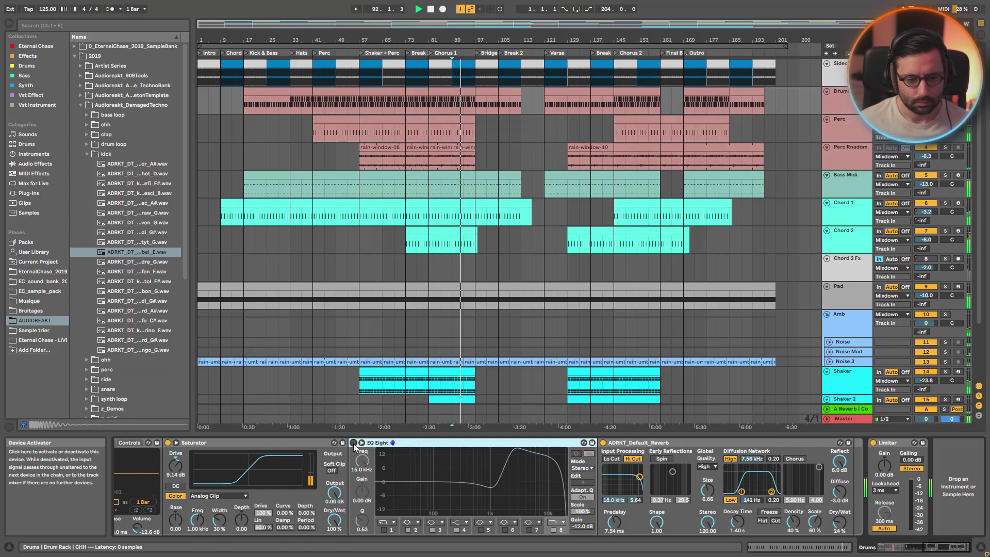
{"action": "left_click", "coordinate": [354, 443]}
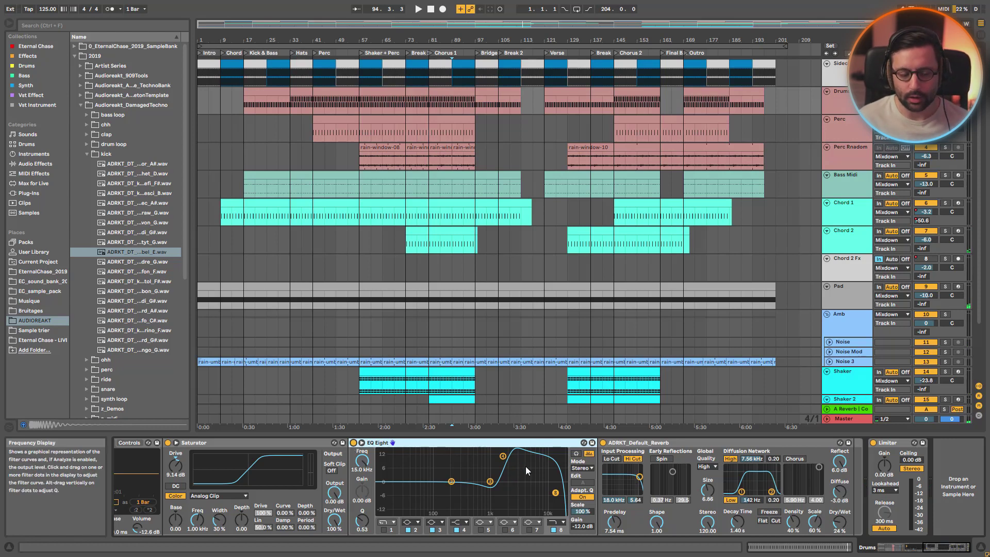
Open the Drums MIDI clip starting at bar 33 and examine its Kick and CHH notes up close.
{"action": "left_click", "coordinate": [333, 89]}
{"action": "double_click", "coordinate": [333, 89]}
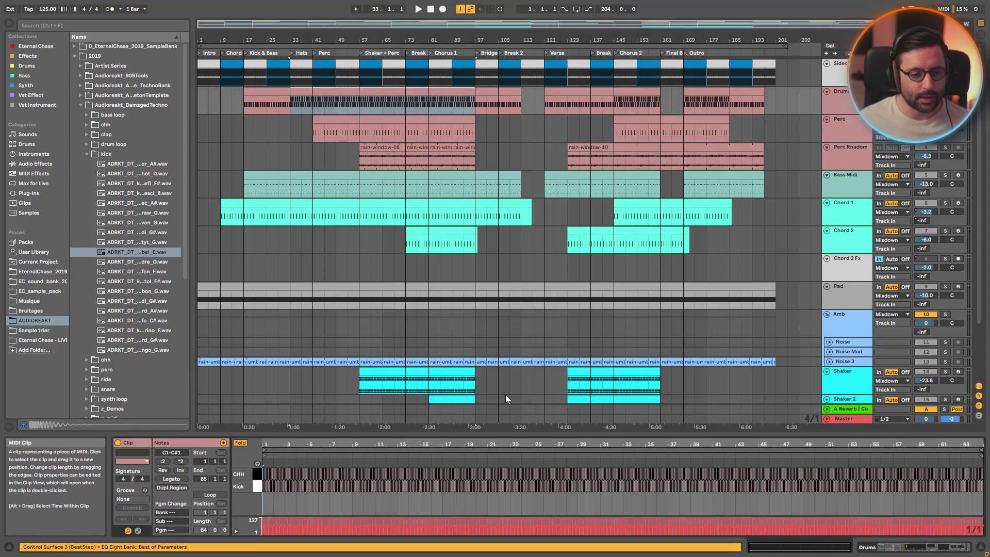
{"action": "mouse_move", "coordinate": [276, 444]}
{"action": "left_mouse_down"}
{"action": "mouse_move", "coordinate": [277, 463]}
{"action": "mouse_move", "coordinate": [291, 446]}
{"action": "left_mouse_up"}
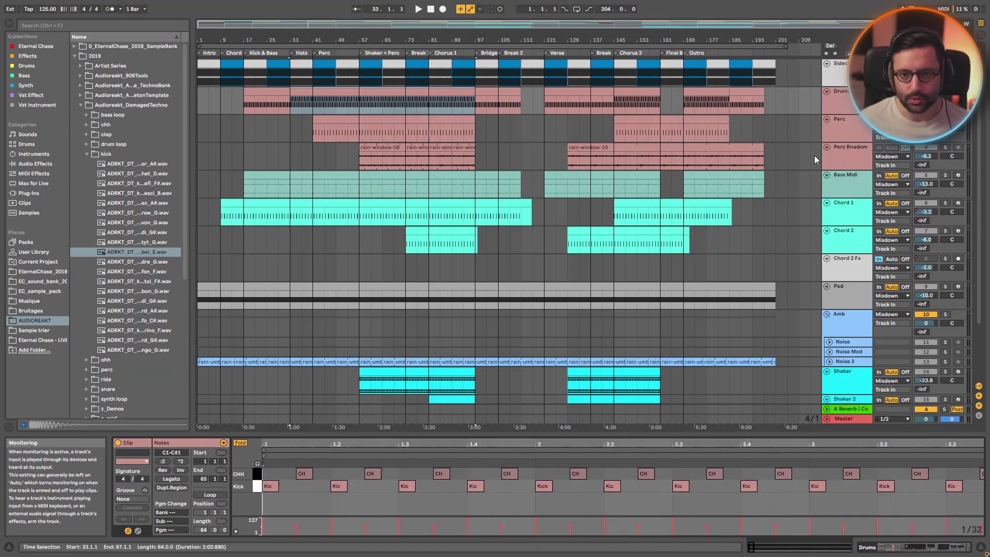
Open the first Perc MIDI clip, play it from bar 41 and examine its note pattern up close.
{"action": "left_click", "coordinate": [405, 118]}
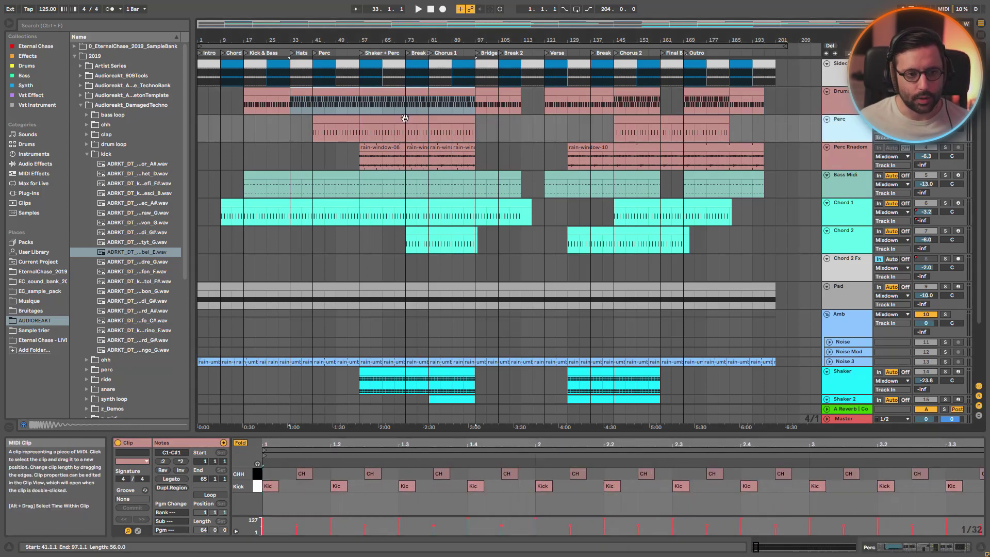
{"action": "left_click", "coordinate": [404, 118]}
{"action": "key", "text": "space"}
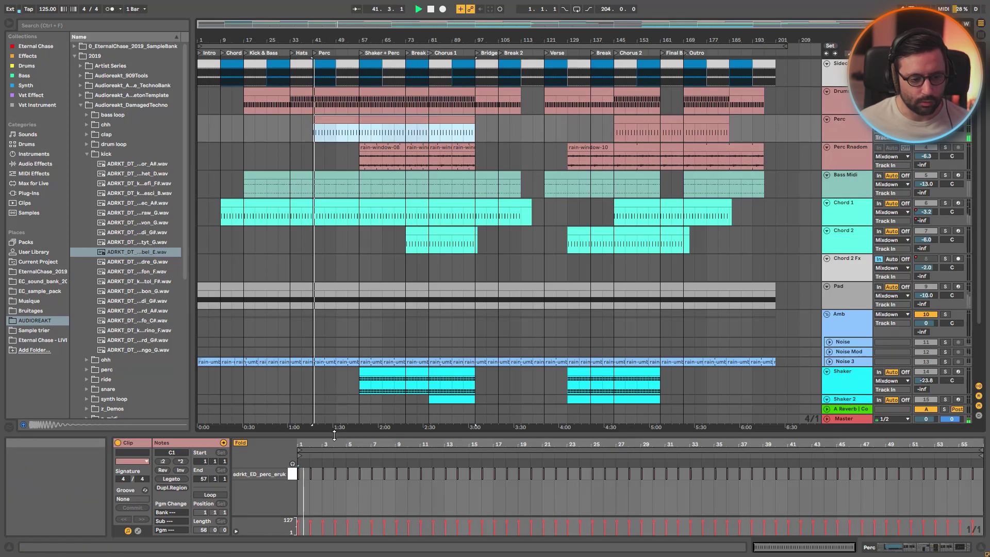
{"action": "left_click_drag", "start_coordinate": [335, 445], "coordinate": [335, 479]}
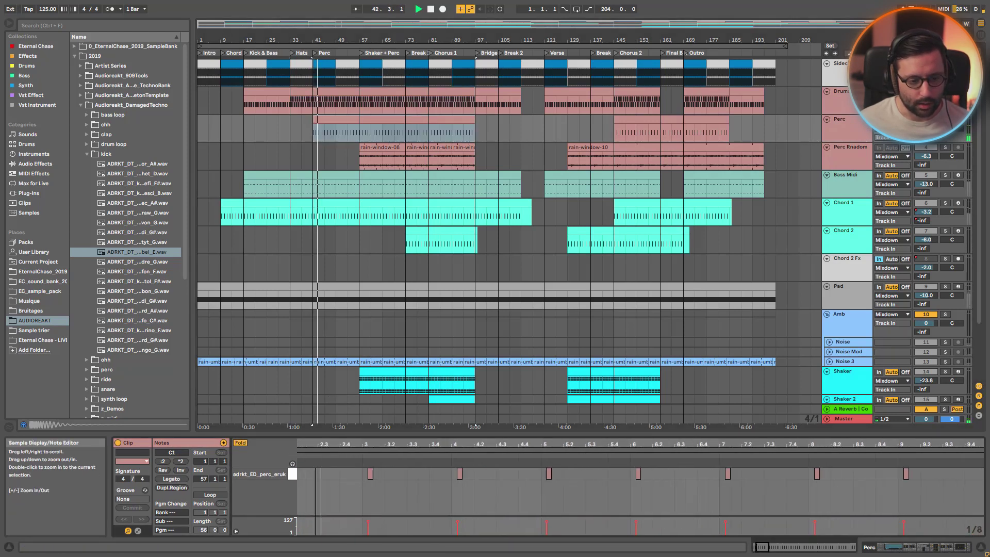
{"action": "left_click_drag", "start_coordinate": [504, 479], "coordinate": [666, 505]}
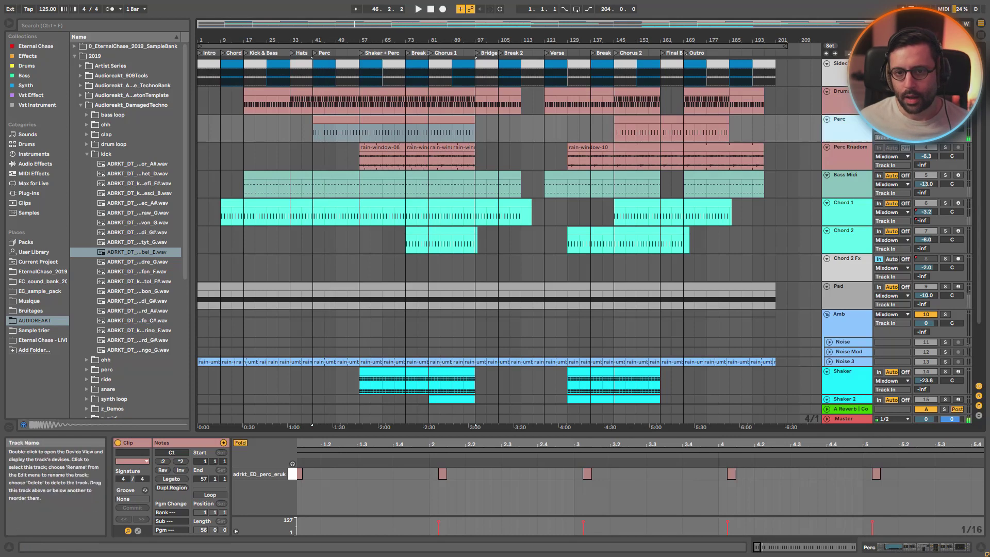
Play the Perc track with its device chain shown and locate the adrkt_ED_perc_eruk sample in the browser using Hot-Swap.
{"action": "left_click", "coordinate": [837, 124]}
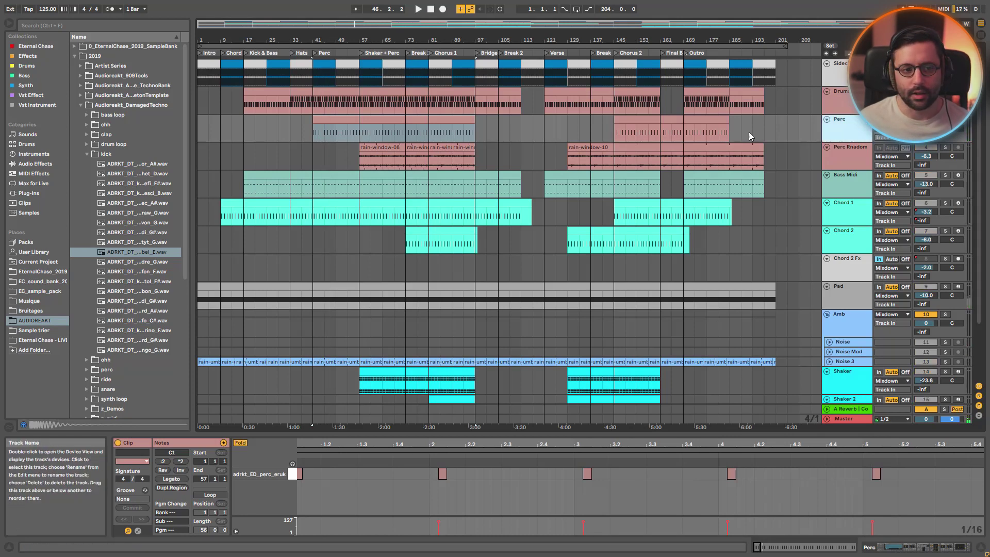
{"action": "double_click", "coordinate": [838, 123]}
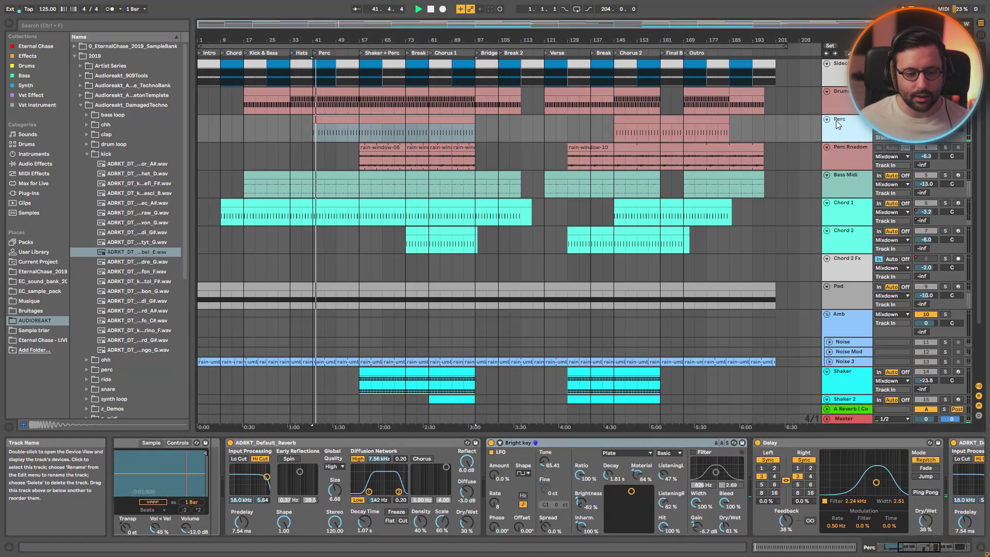
{"action": "key", "text": "space"}
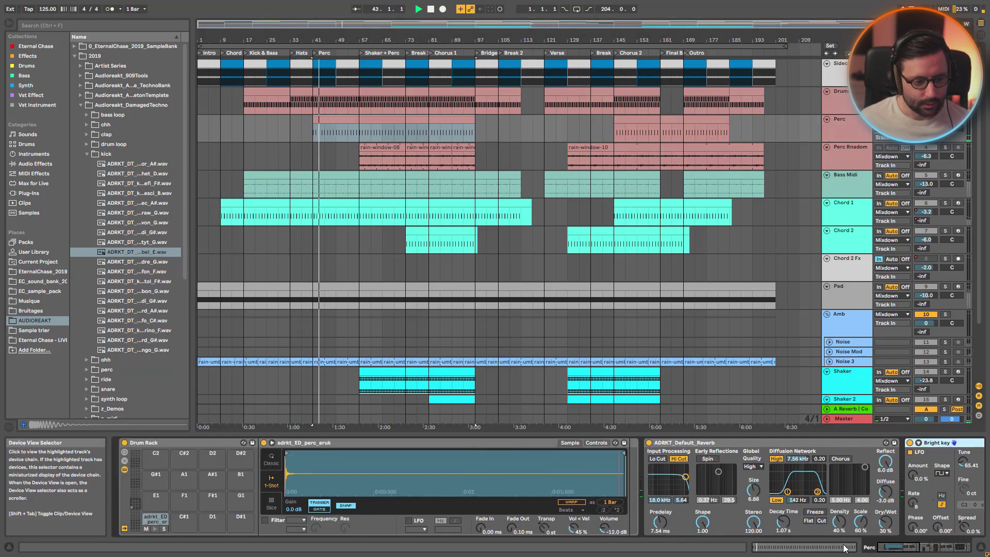
{"action": "left_click", "coordinate": [622, 492]}
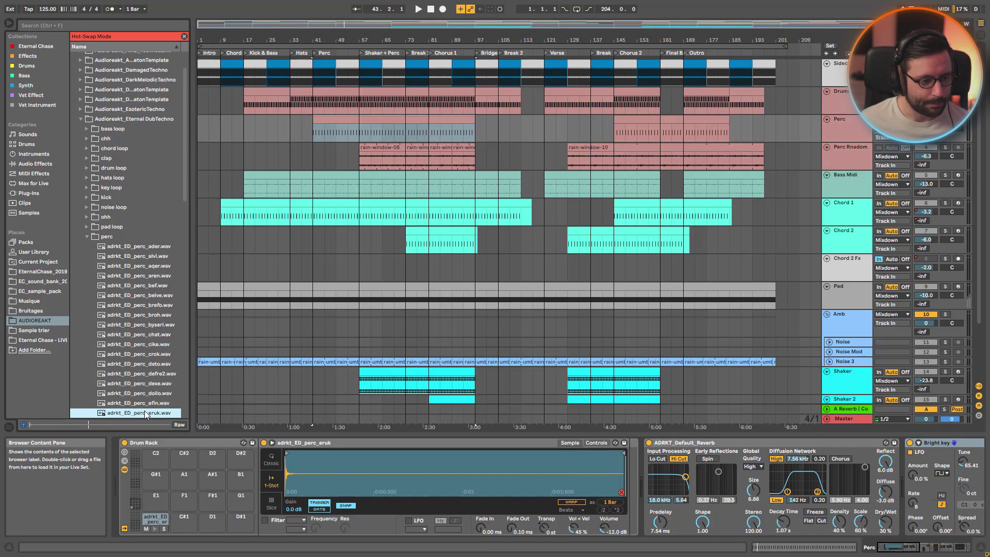
{"action": "left_click", "coordinate": [621, 493]}
{"action": "scroll", "coordinate": [640, 454], "scroll_direction": "down", "scroll_amount": 5}
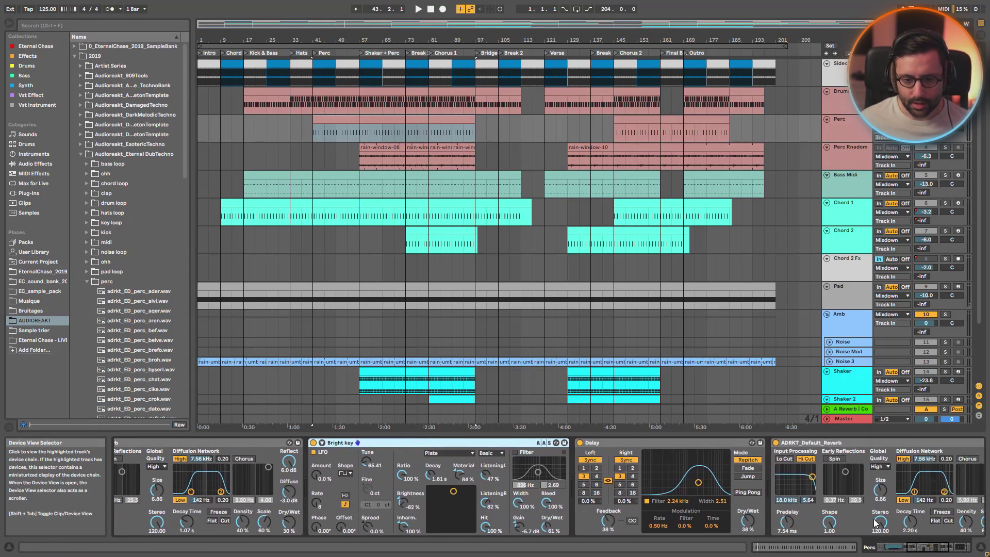
Bypass the Perc chain's effects and listen from bar 41 while re-enabling the first ADRKT_Default_Reverb and the Bright key device.
{"action": "left_click", "coordinate": [905, 549]}
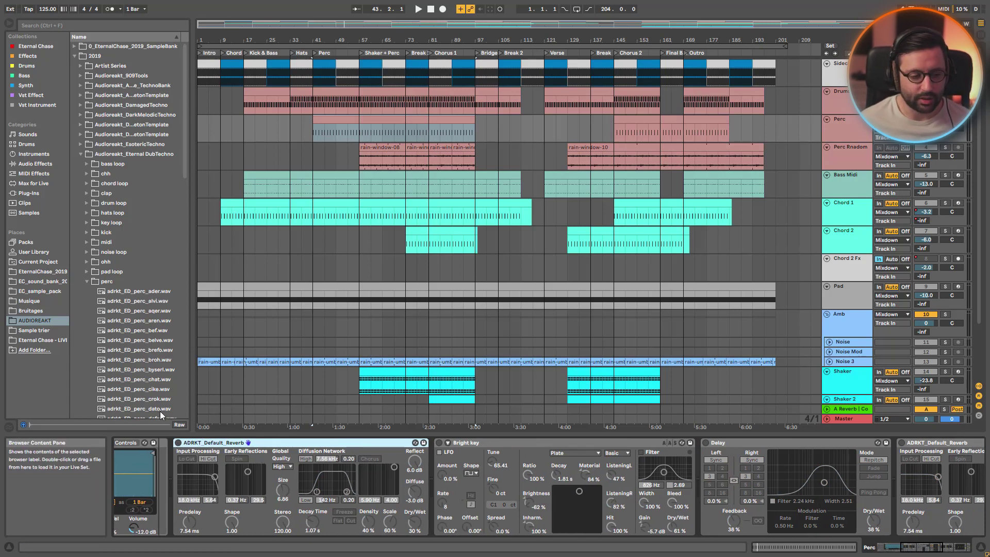
{"action": "left_click", "coordinate": [178, 443]}
{"action": "key", "text": "space"}
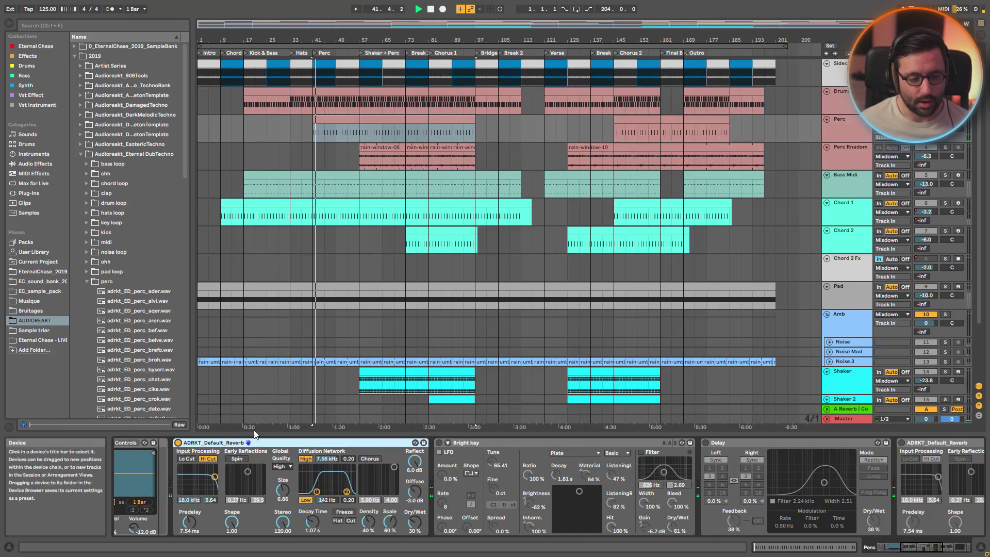
{"action": "left_click", "coordinate": [438, 442]}
{"action": "left_click", "coordinate": [537, 441]}
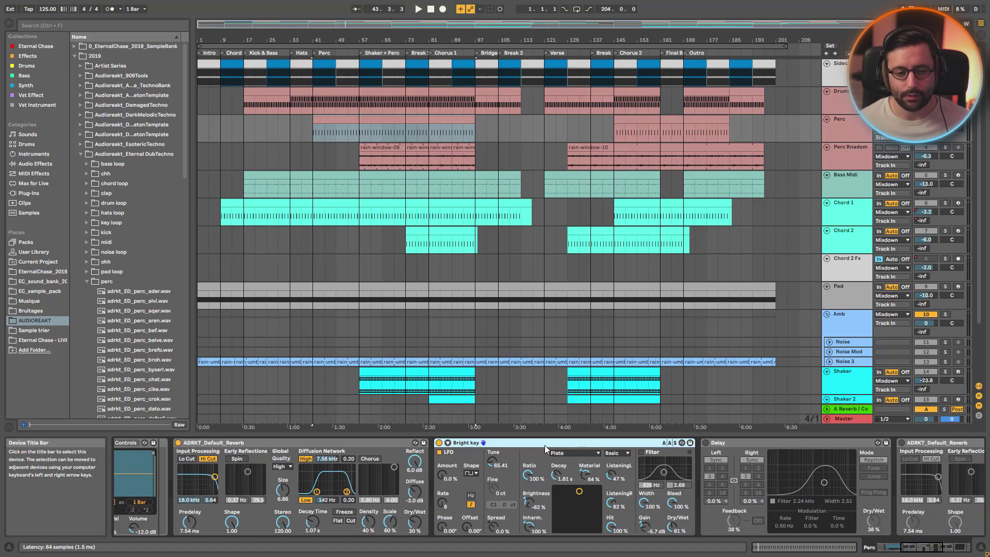
Play the percussion from bar 41 while re-enabling the Delay and the second ADRKT_Default_Reverb.
{"action": "scroll", "coordinate": [545, 444], "scroll_direction": "right", "scroll_amount": 5}
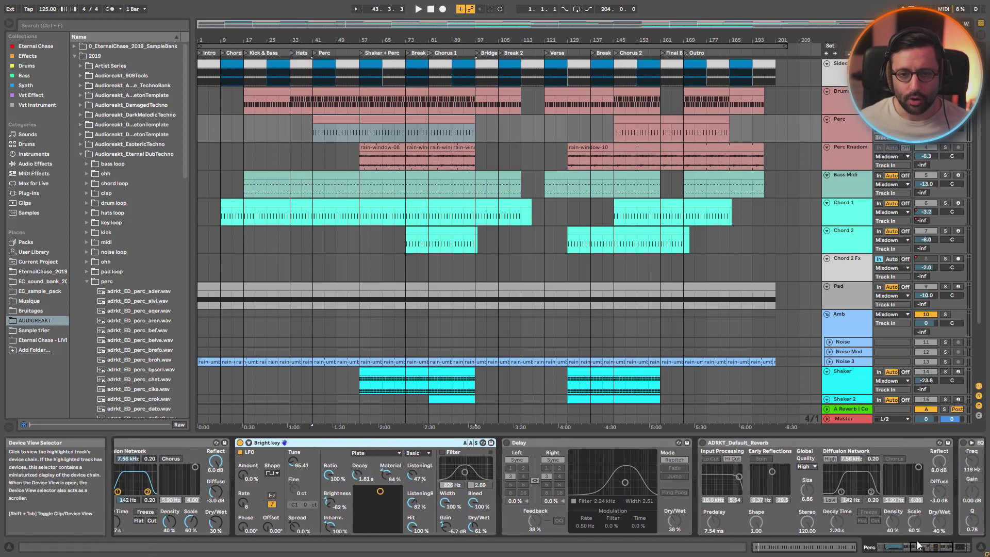
{"action": "left_click", "coordinate": [509, 443]}
{"action": "key", "text": "space"}
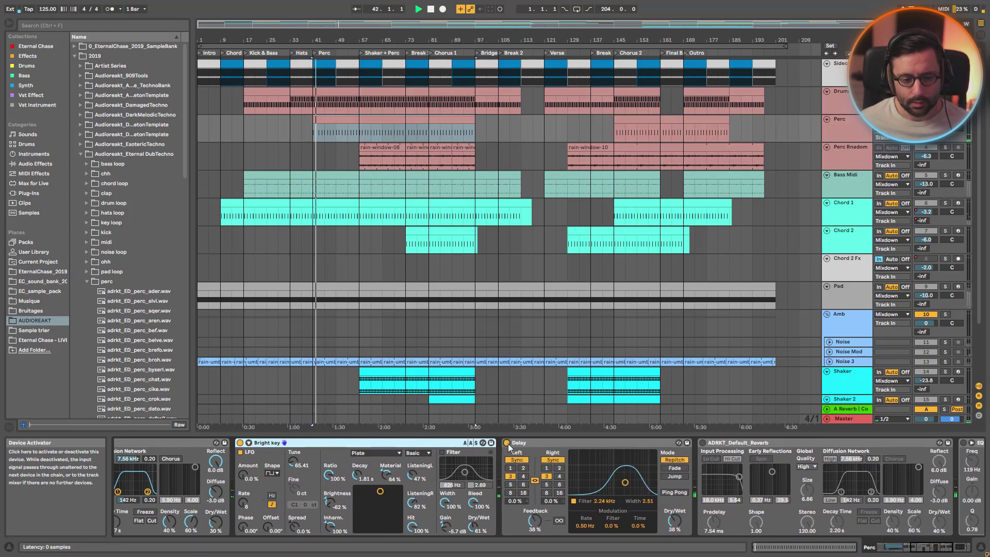
{"action": "left_click", "coordinate": [702, 443]}
Compare the playing percussion with the first ADRKT_Default_Reverb in the Perc chain bypassed and re-enabled.
{"action": "left_click_drag", "start_coordinate": [929, 554], "coordinate": [940, 553]}
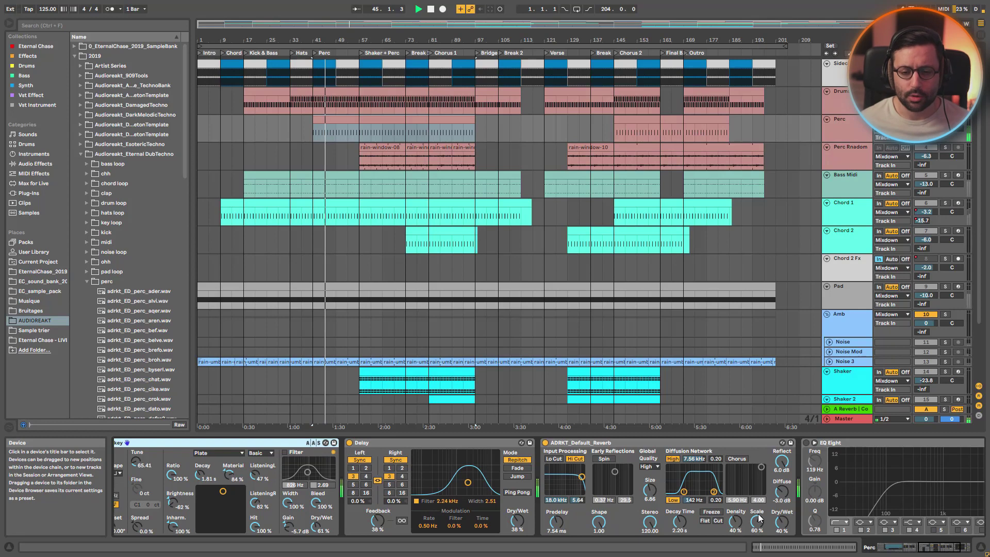
{"action": "left_click_drag", "start_coordinate": [578, 442], "coordinate": [371, 444]}
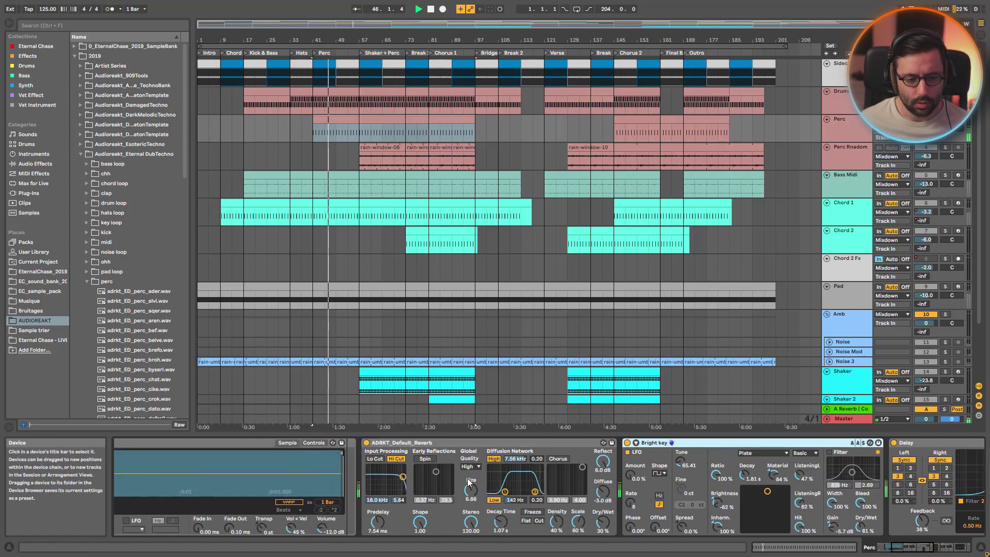
{"action": "left_click", "coordinate": [367, 443]}
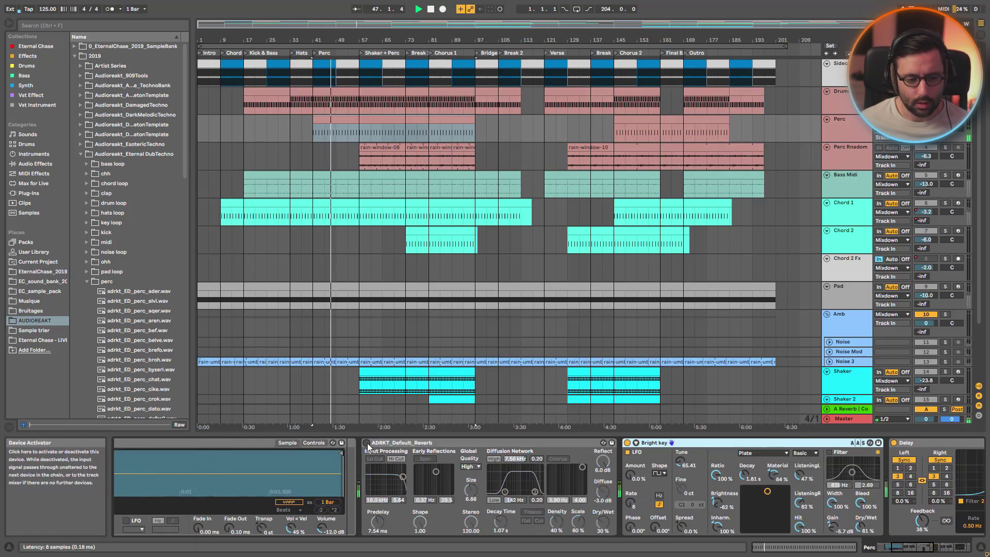
{"action": "left_click", "coordinate": [366, 443]}
Bypass and re-enable the second ADRKT_Default_Reverb in the Perc chain to hear its contribution during playback.
{"action": "scroll", "coordinate": [845, 518], "scroll_direction": "right", "scroll_amount": 5}
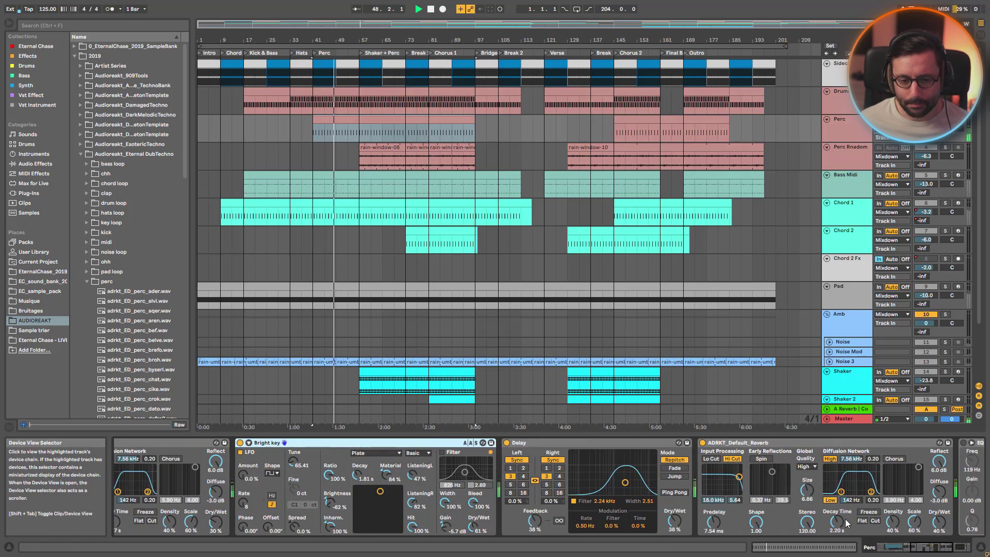
{"action": "left_click", "coordinate": [701, 443]}
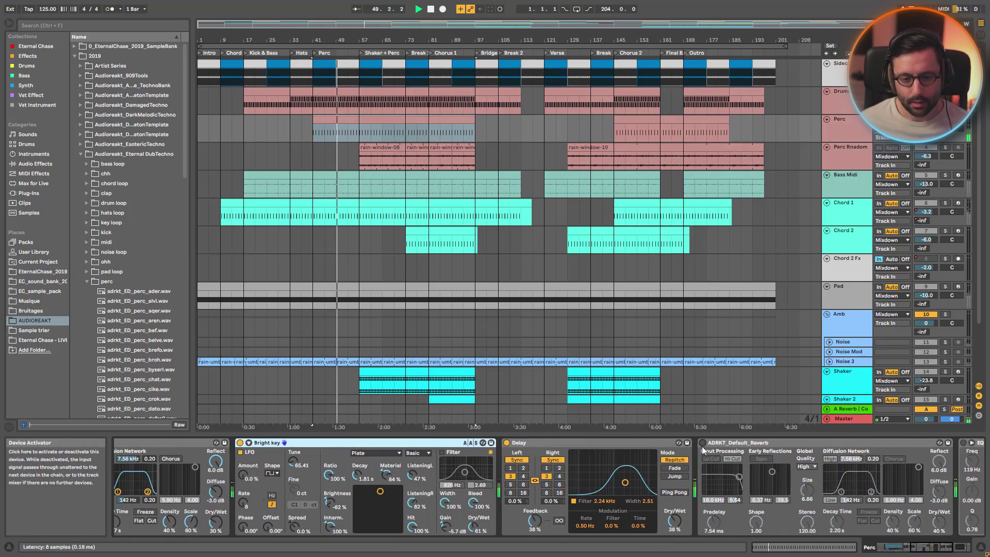
{"action": "left_click", "coordinate": [702, 443]}
{"action": "scroll", "coordinate": [915, 539], "scroll_direction": "left", "scroll_amount": 4}
Re-enable EQ Eight at the end of the Perc chain and play from bar 41, bypassing it briefly to compare.
{"action": "scroll", "coordinate": [923, 539], "scroll_direction": "right", "scroll_amount": 5}
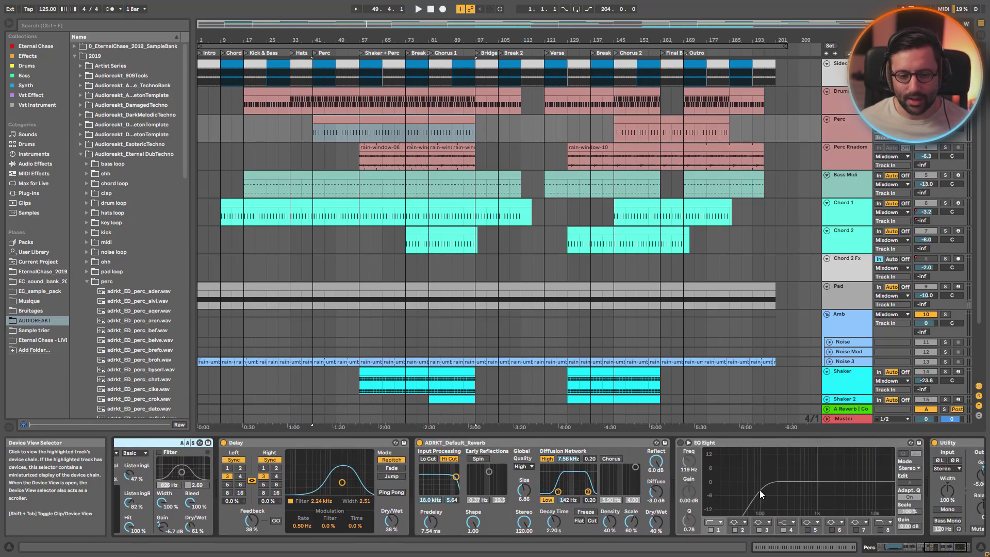
{"action": "scroll", "coordinate": [927, 544], "scroll_direction": "right", "scroll_amount": 2}
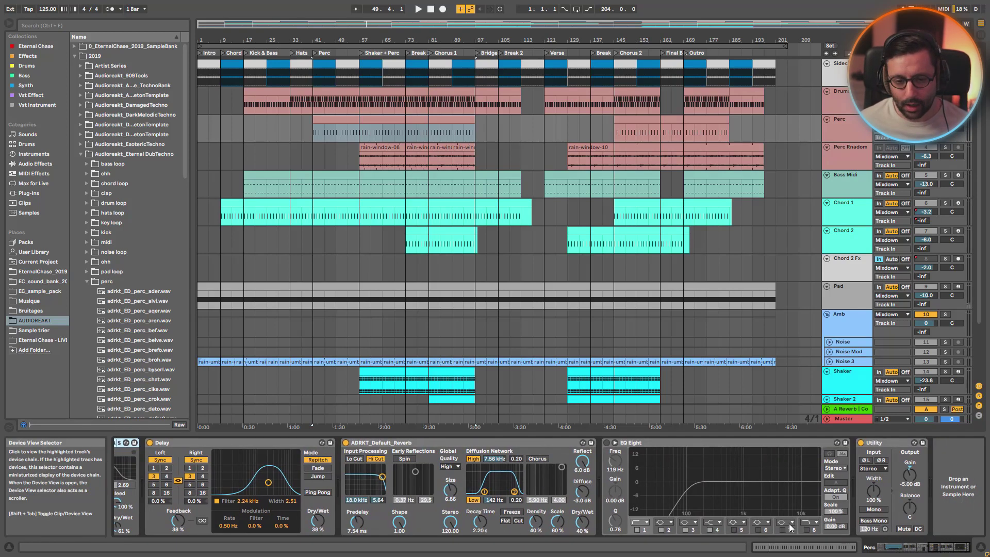
{"action": "left_click", "coordinate": [606, 443]}
{"action": "key", "text": "space"}
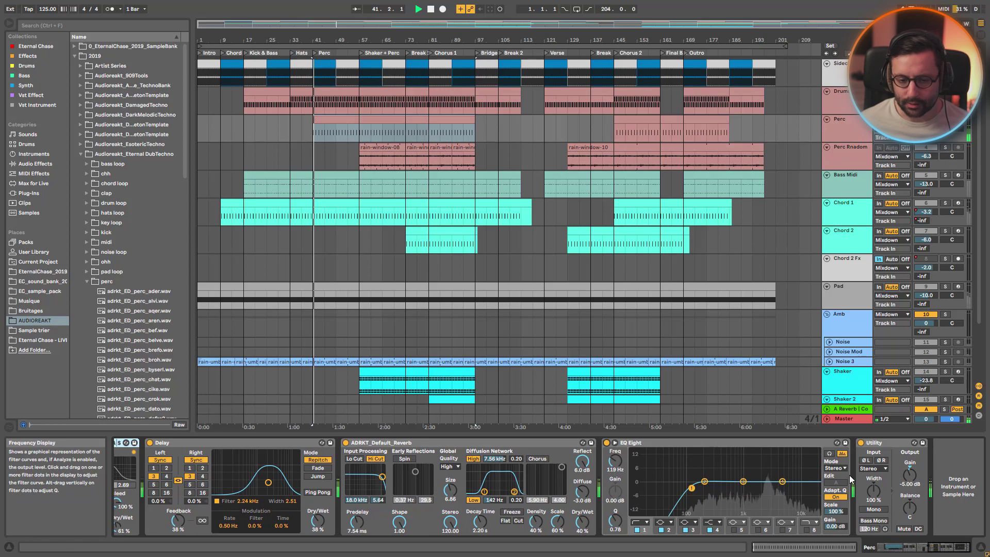
{"action": "left_click", "coordinate": [607, 443]}
{"action": "left_click", "coordinate": [607, 443]}
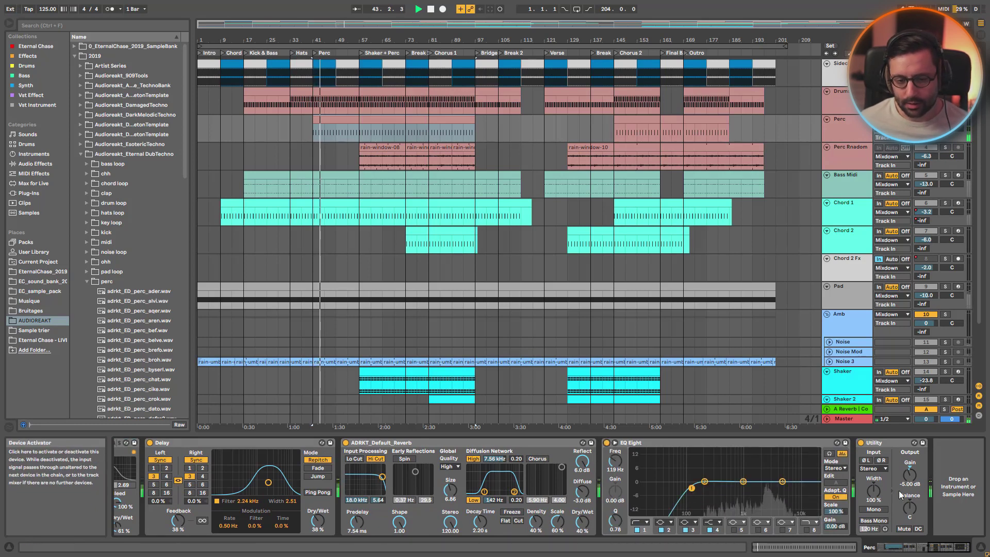
Solo the Perc Rnadom track, select its first rain-window-08 clip and deactivate every effect in its chain.
{"action": "left_click", "coordinate": [855, 152]}
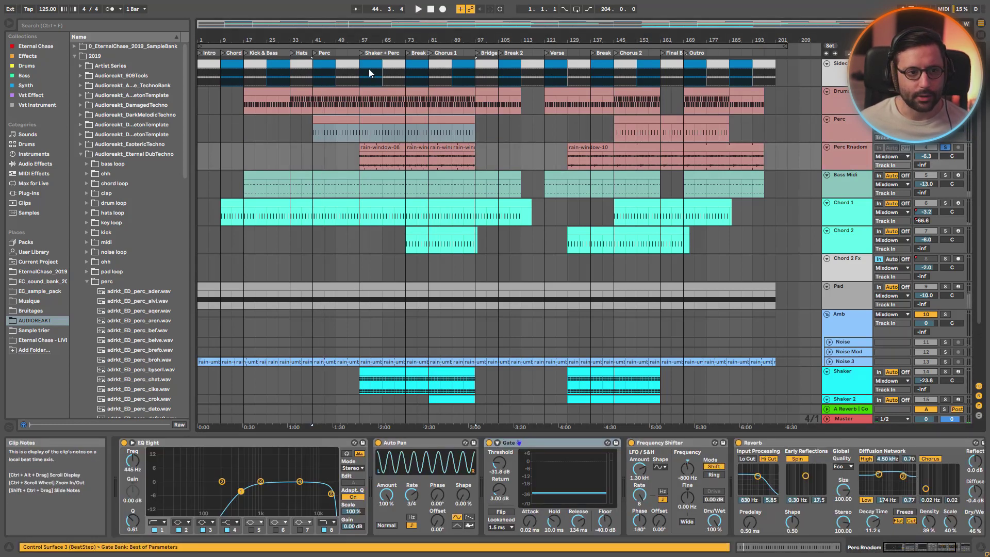
{"action": "scroll", "coordinate": [361, 103], "scroll_direction": "up", "scroll_amount": 5}
{"action": "left_click", "coordinate": [404, 142]}
{"action": "left_click", "coordinate": [659, 445]}
{"action": "key", "text": "ctrl+a"}
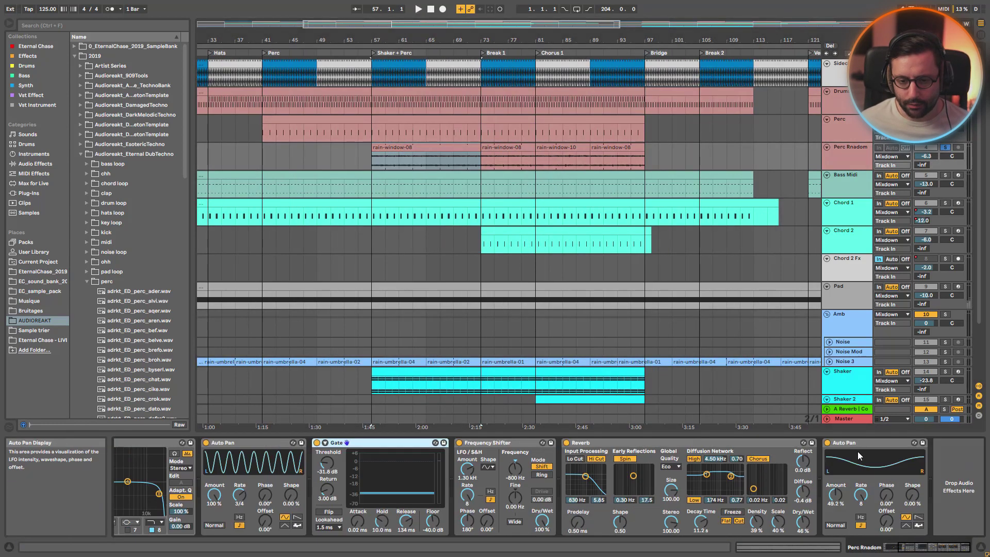
{"action": "key", "text": "0"}
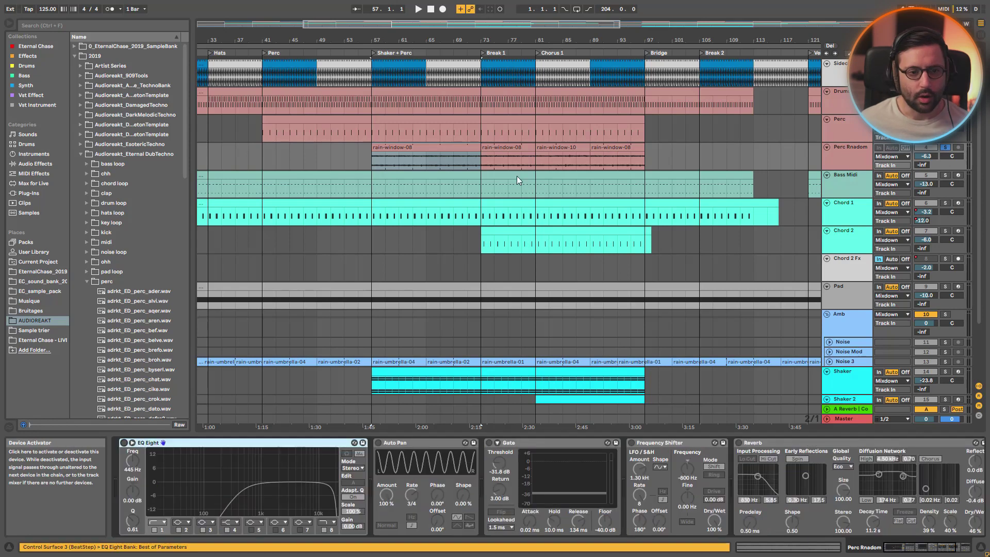
Play the unprocessed rain-window-08 clip from bar 57, re-enable the Gate and listen again from the same bar.
{"action": "left_click", "coordinate": [387, 162]}
{"action": "key", "text": "space"}
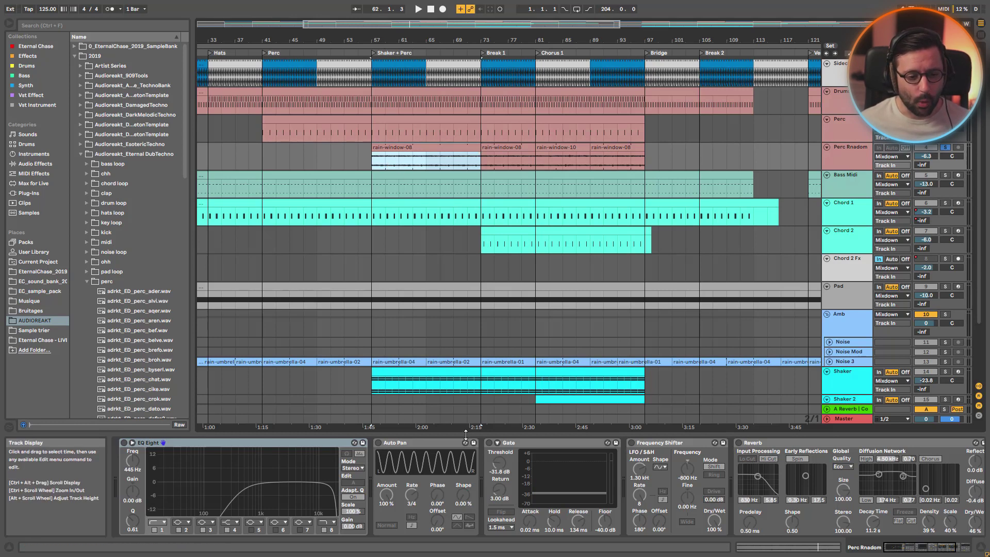
{"action": "left_click", "coordinate": [539, 450]}
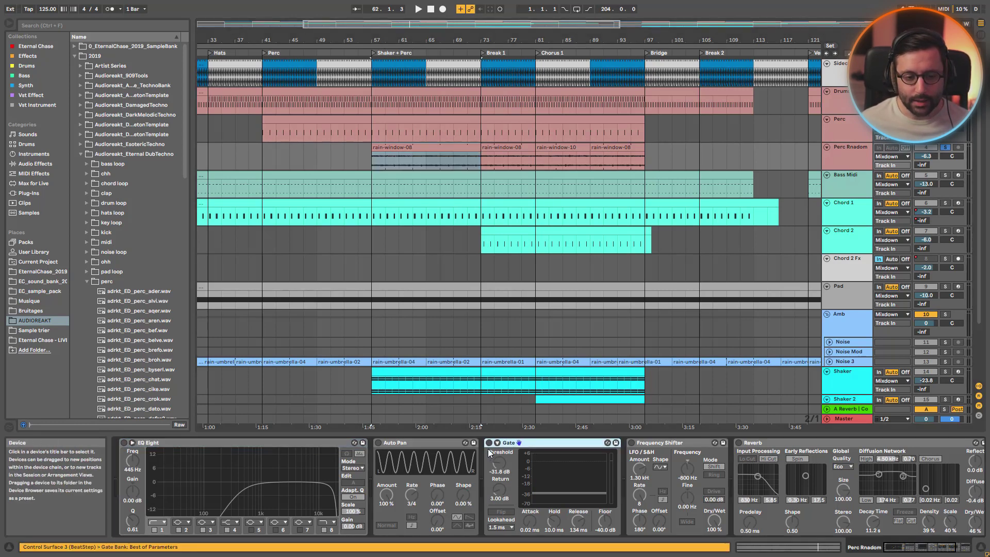
{"action": "key", "text": "space"}
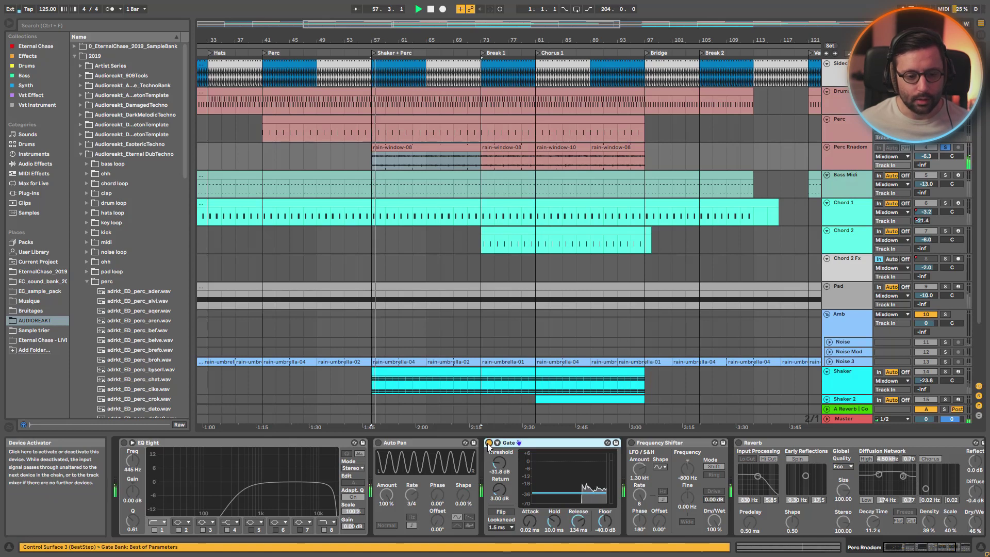
Re-enable the first Auto Pan and EQ Eight while playing from bar 57, comparing the rhythm with the Gate off and on.
{"action": "left_click", "coordinate": [379, 443]}
{"action": "key", "text": "space"}
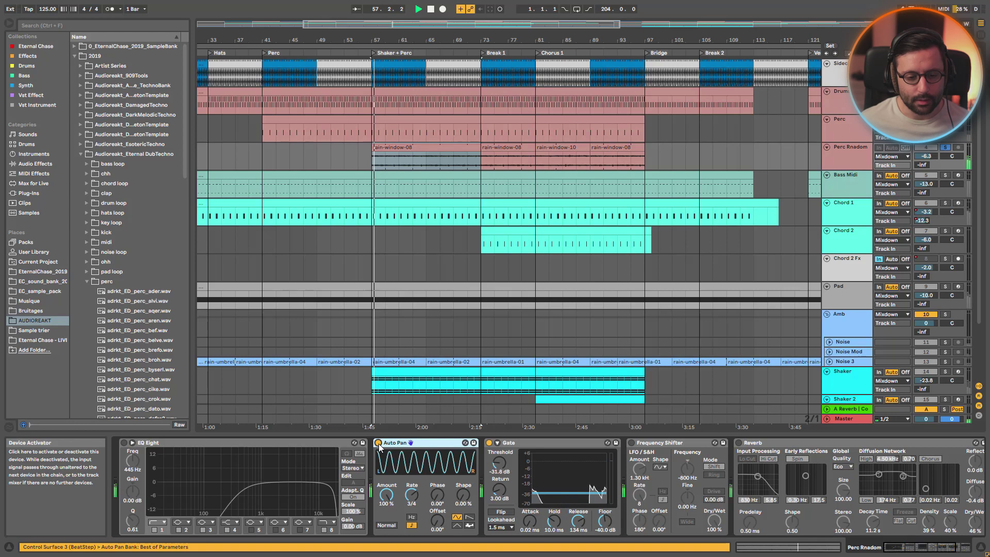
{"action": "left_click", "coordinate": [123, 442]}
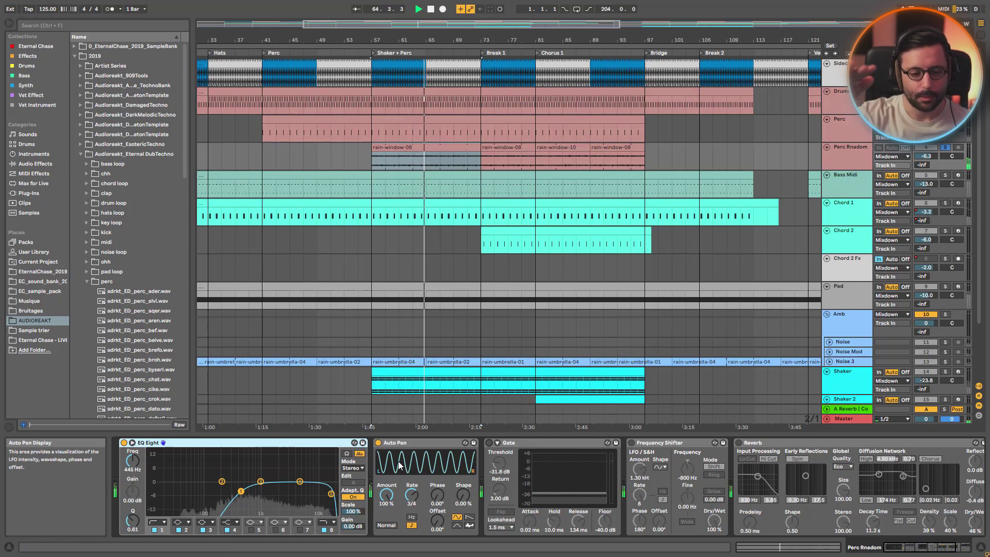
{"action": "left_click", "coordinate": [487, 443]}
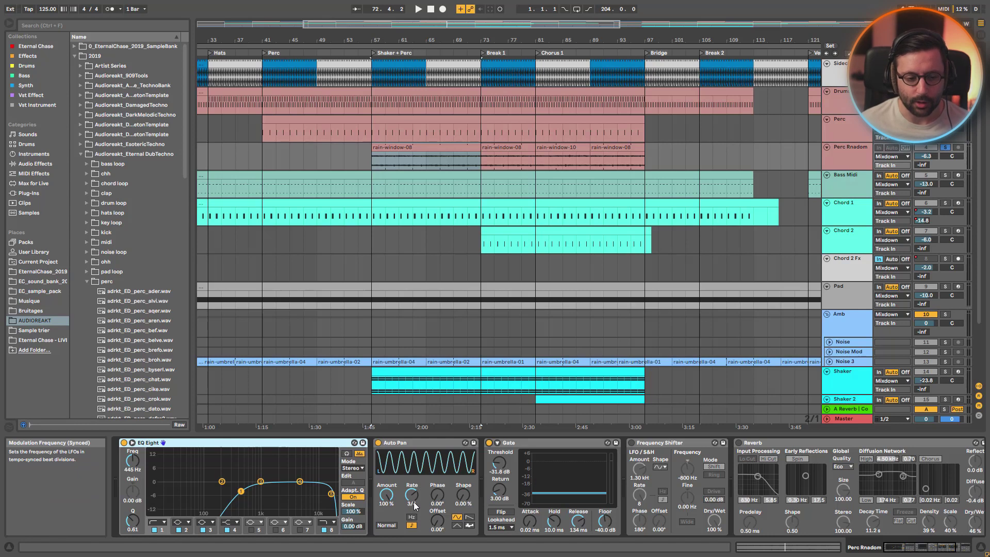
Go through the Perc Rnadom clips and play rain-window-10 from bar 81 while re-enabling the Frequency Shifter.
{"action": "left_click", "coordinate": [417, 162]}
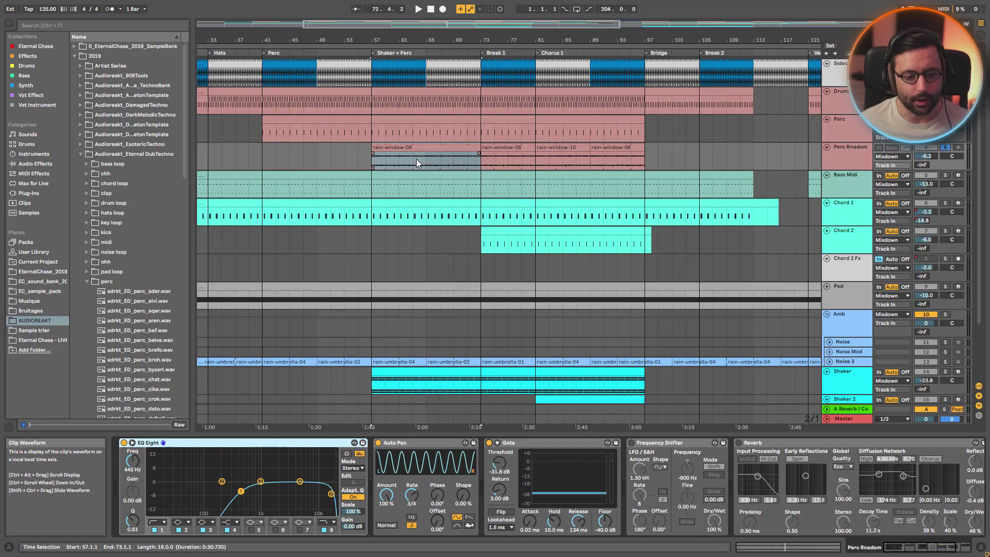
{"action": "left_click", "coordinate": [453, 160]}
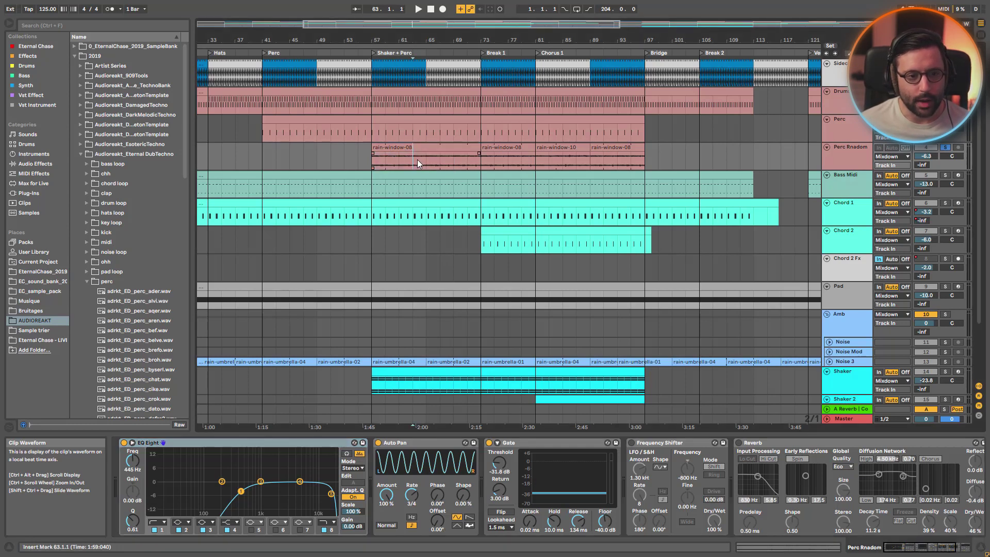
{"action": "left_click", "coordinate": [496, 160]}
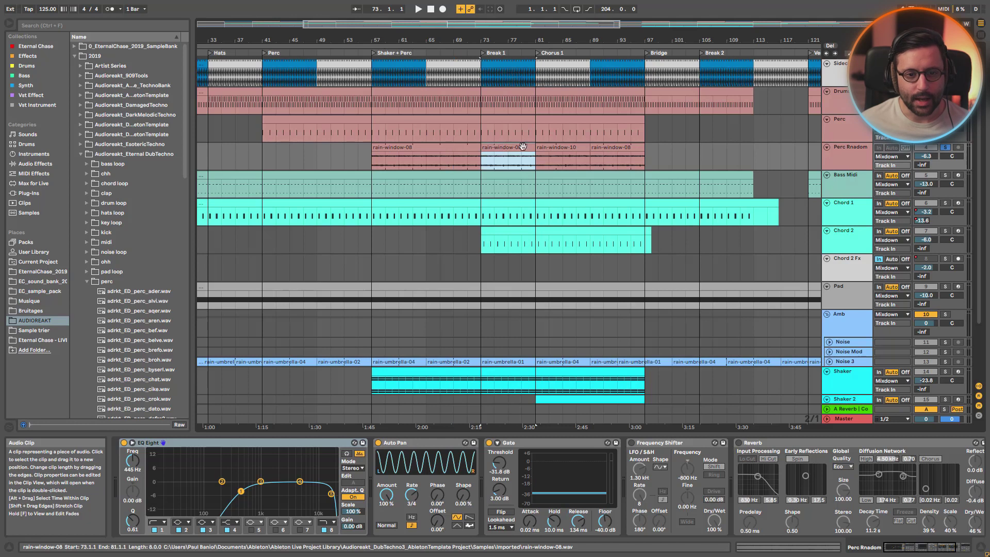
{"action": "left_click", "coordinate": [567, 149]}
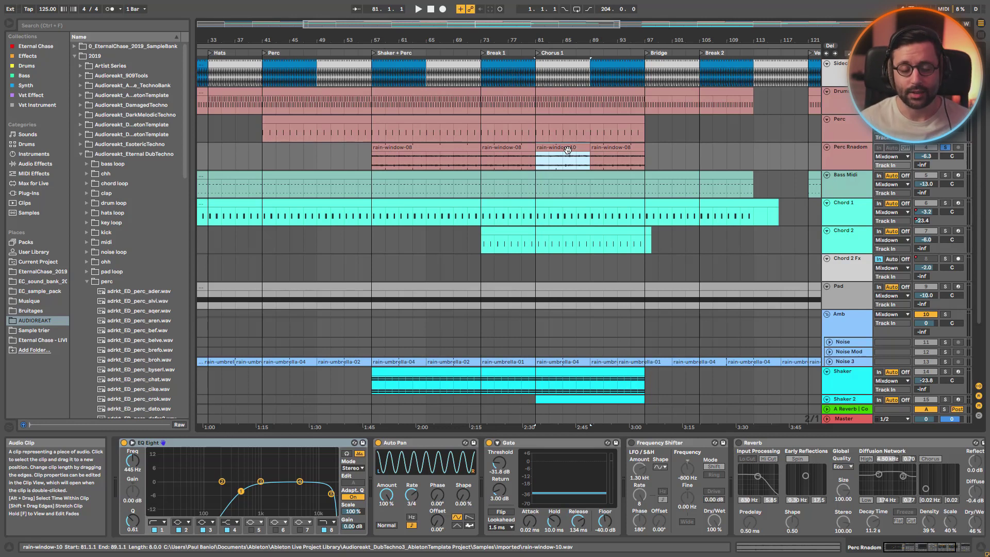
{"action": "key", "text": "space"}
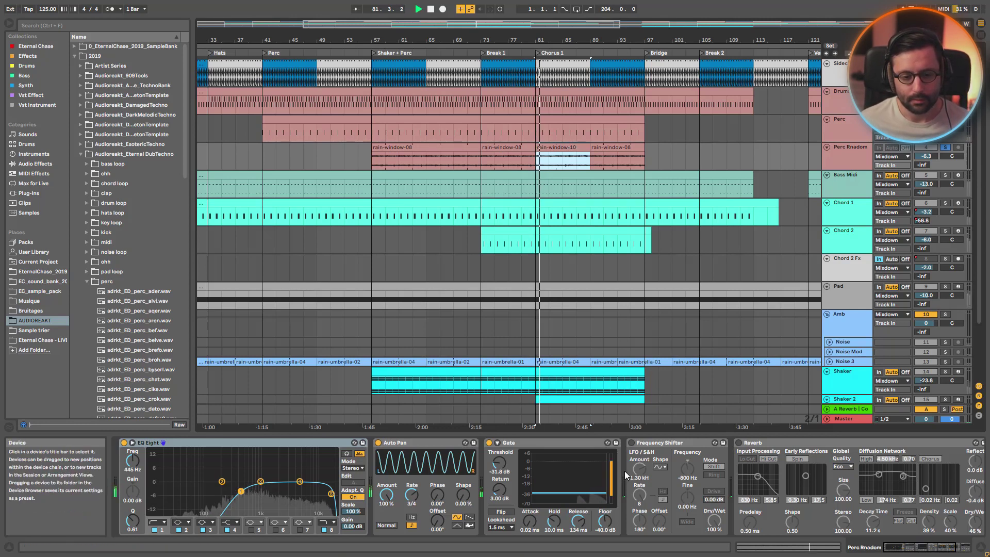
{"action": "left_click", "coordinate": [631, 442]}
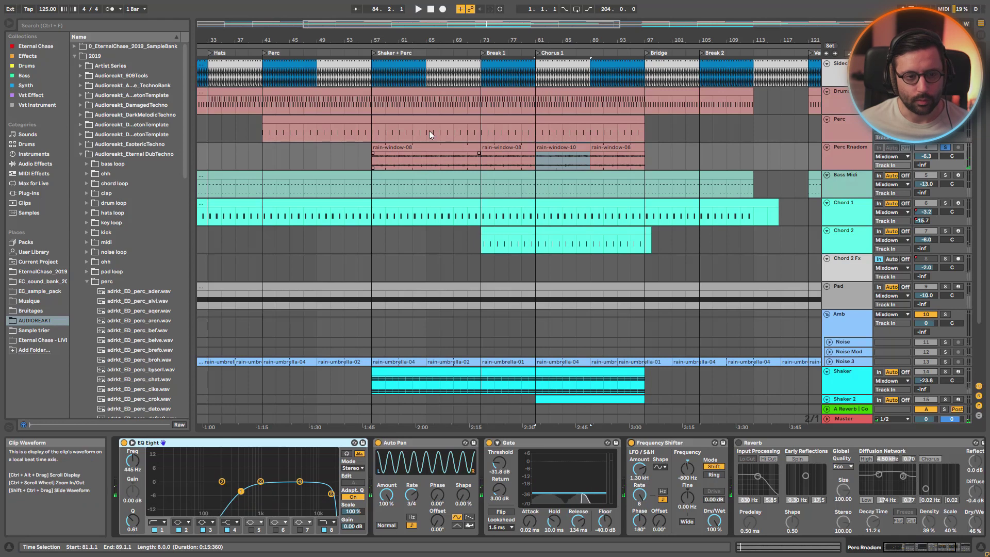
Play the first rain-window-08 clip from bars 58 and 60, bypassing and re-enabling the Frequency Shifter to compare.
{"action": "left_click_drag", "start_coordinate": [464, 37], "coordinate": [375, 166]}
{"action": "left_click", "coordinate": [383, 162]}
{"action": "key", "text": "space"}
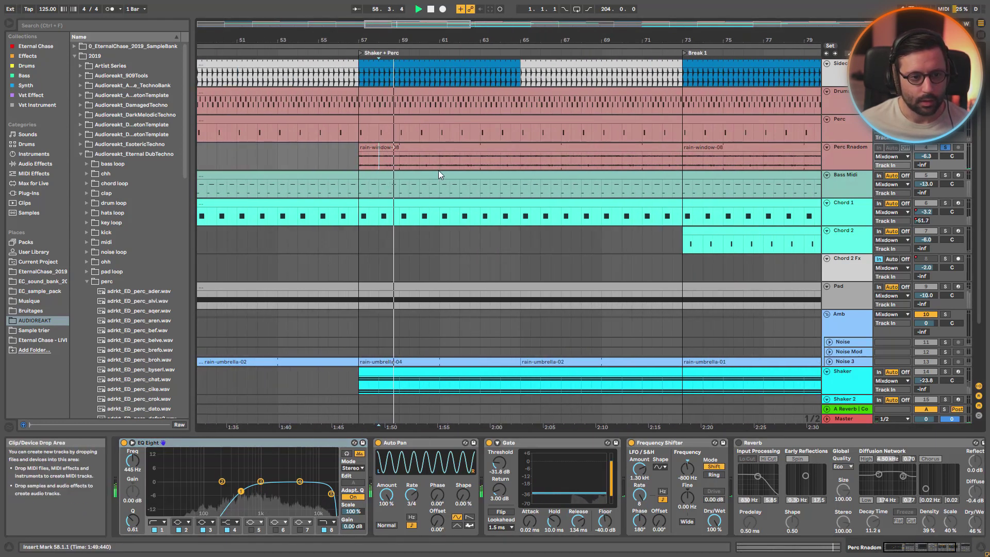
{"action": "left_click", "coordinate": [418, 162]}
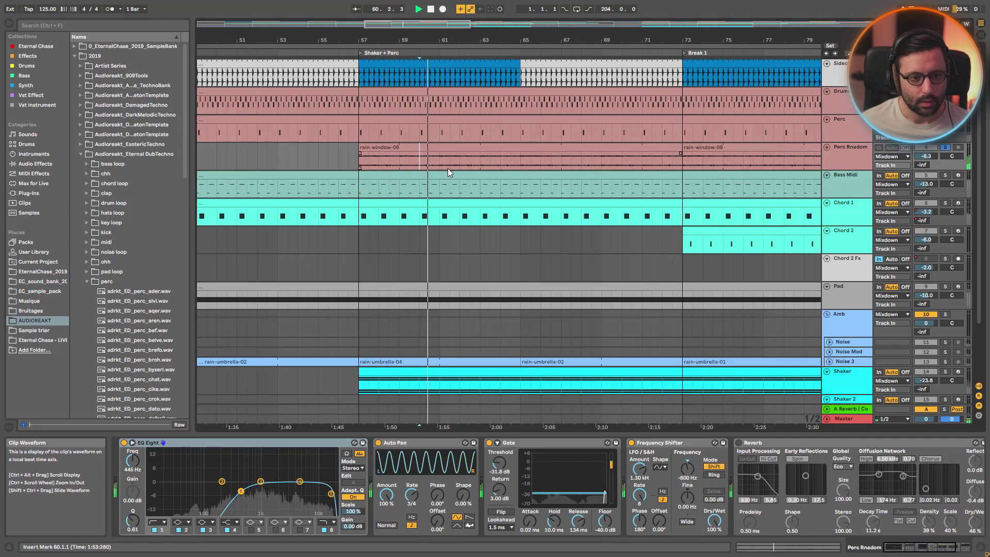
{"action": "left_click", "coordinate": [632, 442]}
{"action": "left_click", "coordinate": [632, 443]}
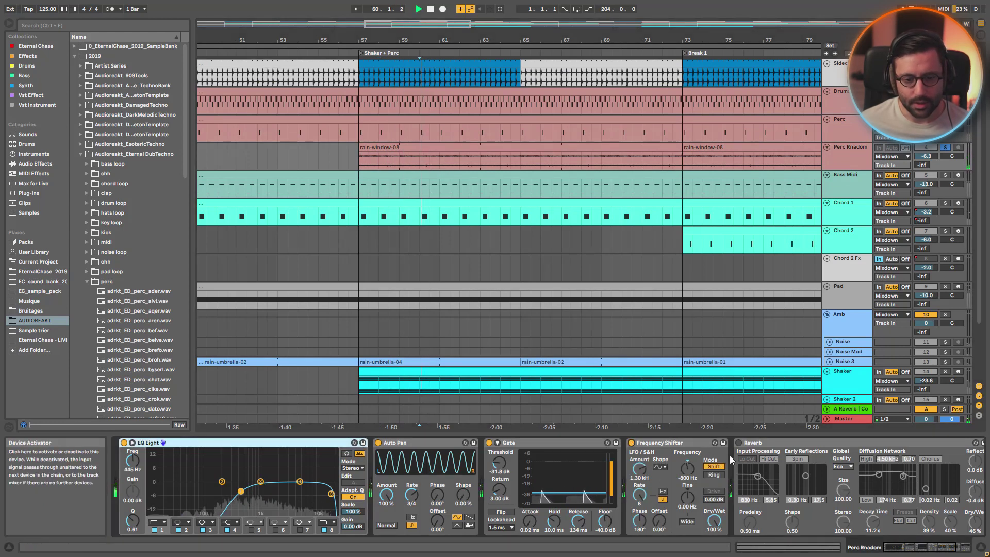
Re-enable the Reverb and the final Auto Pan on Perc Rnadom during playback and review the complete chain.
{"action": "left_click", "coordinate": [738, 442]}
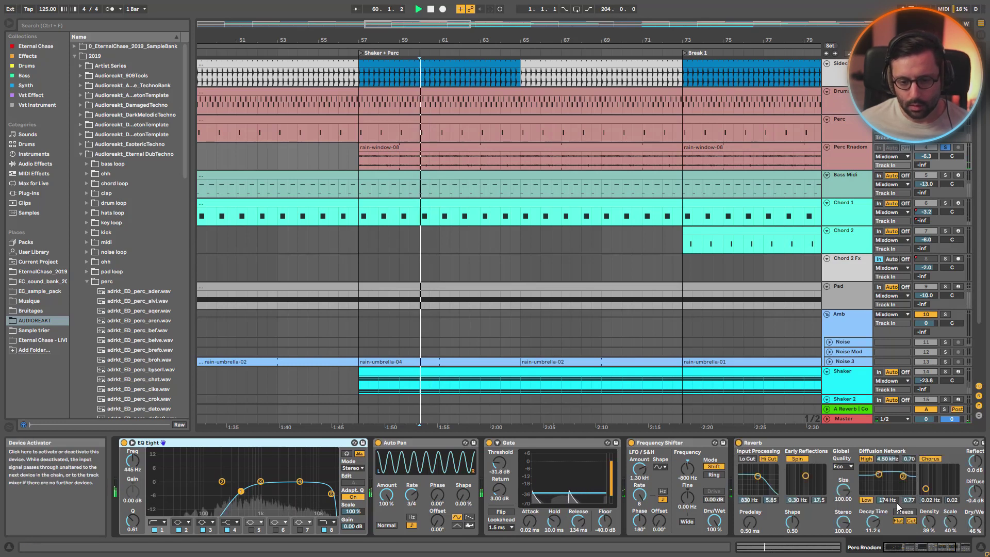
{"action": "left_click_drag", "start_coordinate": [903, 549], "coordinate": [916, 548]}
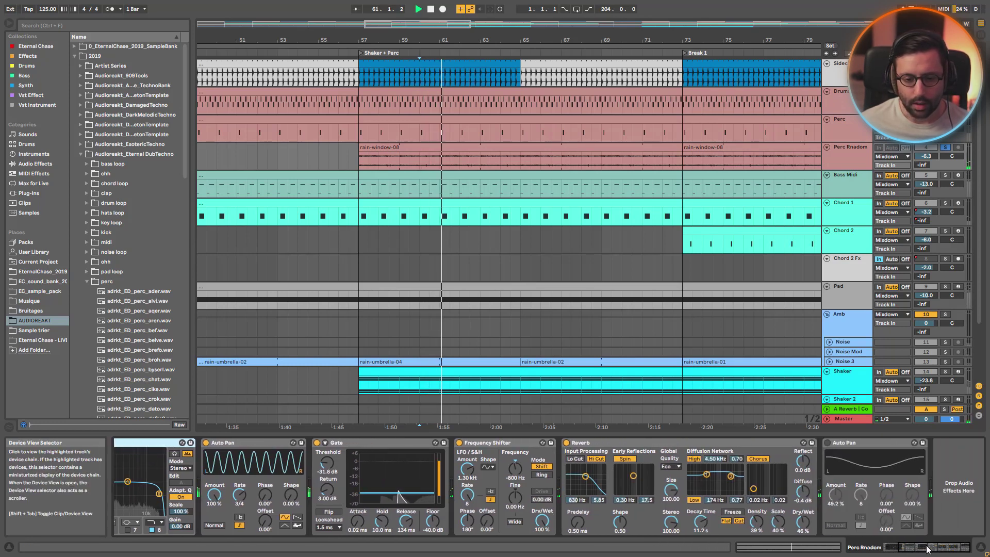
{"action": "left_click", "coordinate": [827, 442]}
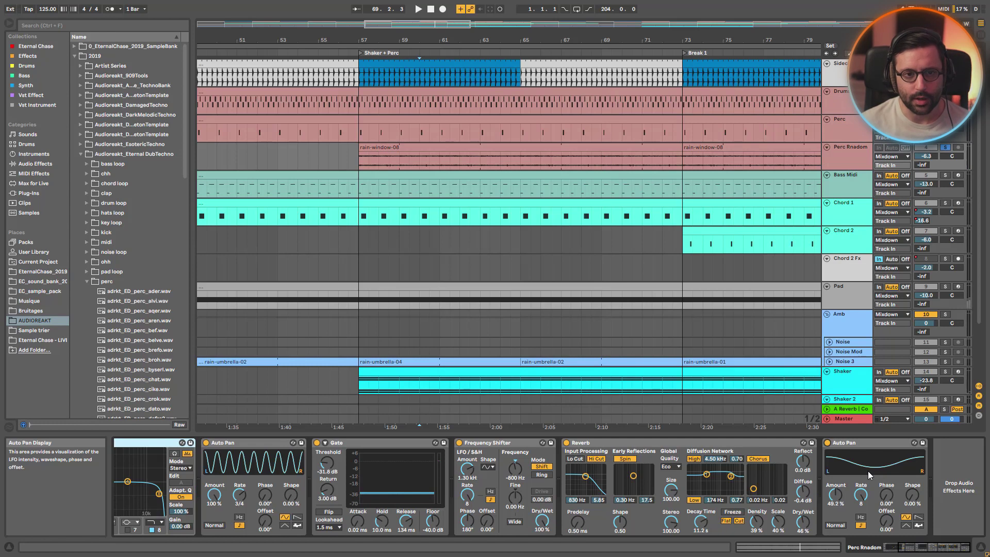
{"action": "key", "text": "minus"}
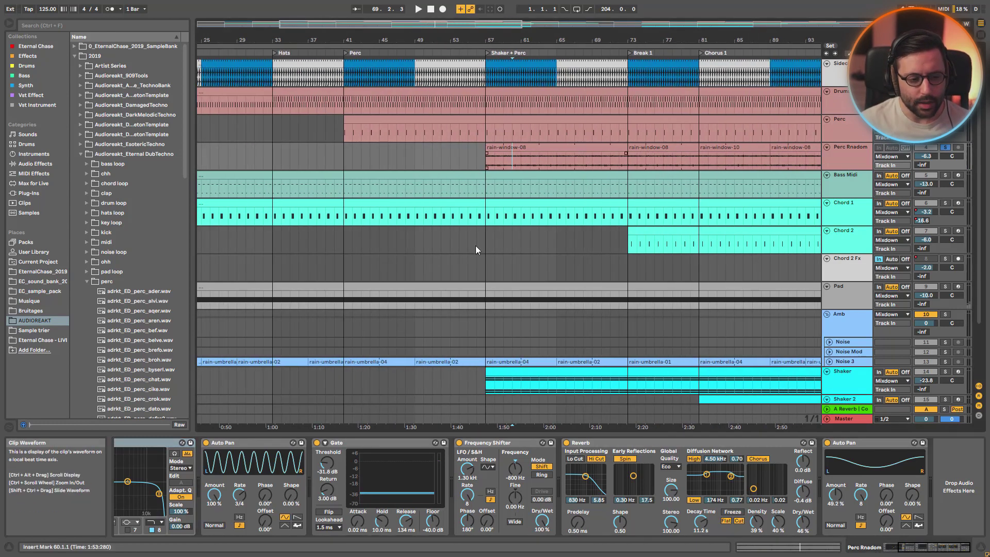
{"action": "scroll", "coordinate": [406, 461], "scroll_direction": "up", "scroll_amount": 3}
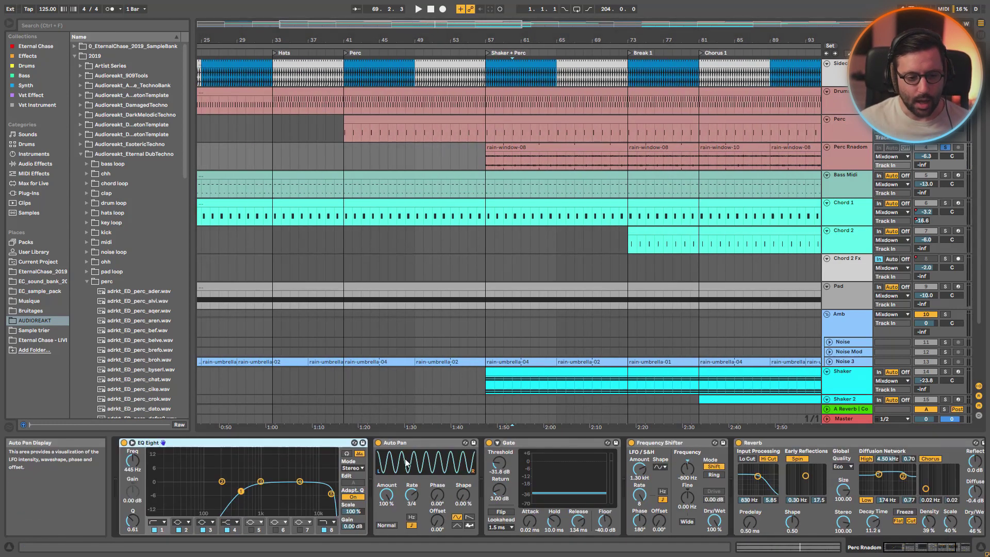
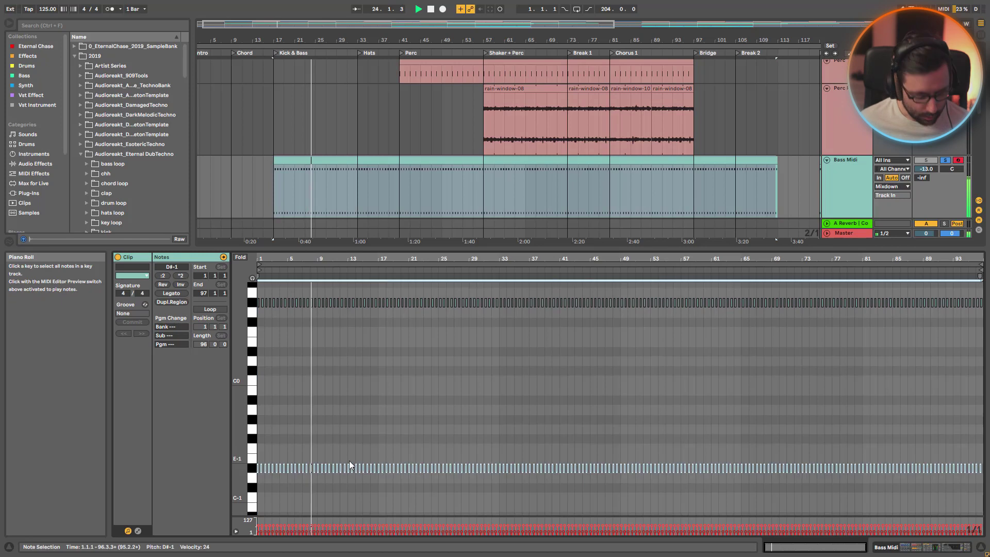
Try the selected D#-1 notes of the Bass Midi clip one octave higher during playback and return them to D#-1.
{"action": "key", "text": "shift+Up"}
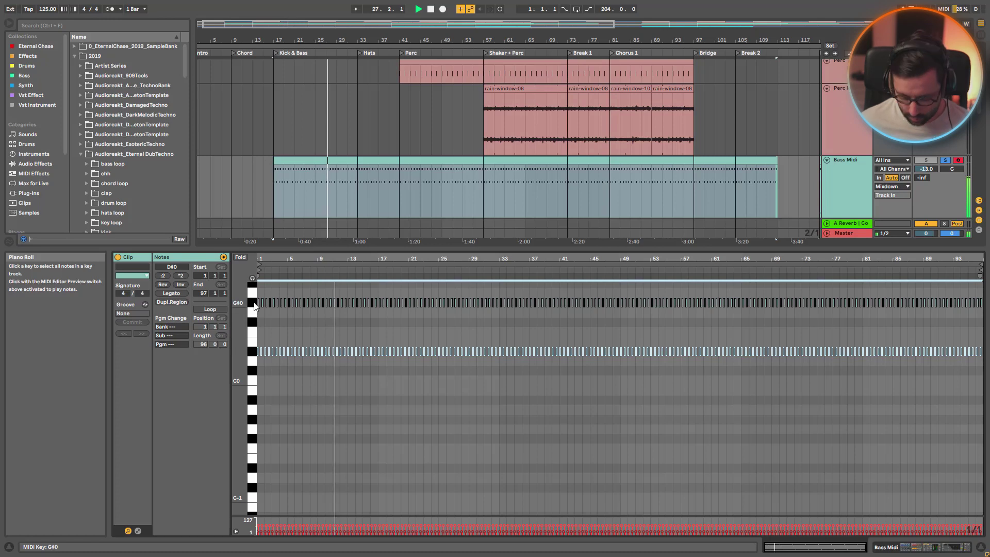
{"action": "key", "text": "shift+Down"}
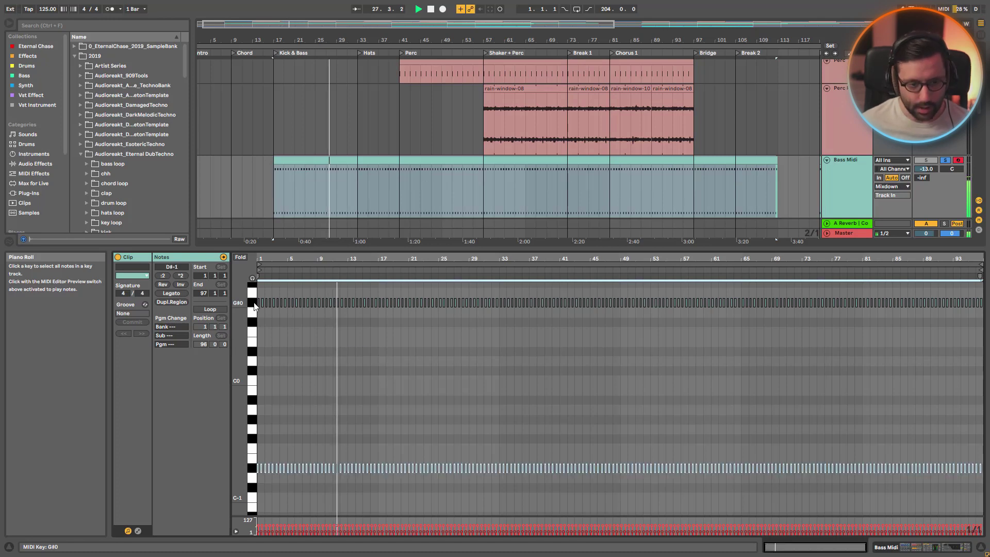
Display the Bass Midi track's devices, bypass its EQ Eight and replay the bass from bar 17.
{"action": "left_click", "coordinate": [846, 161]}
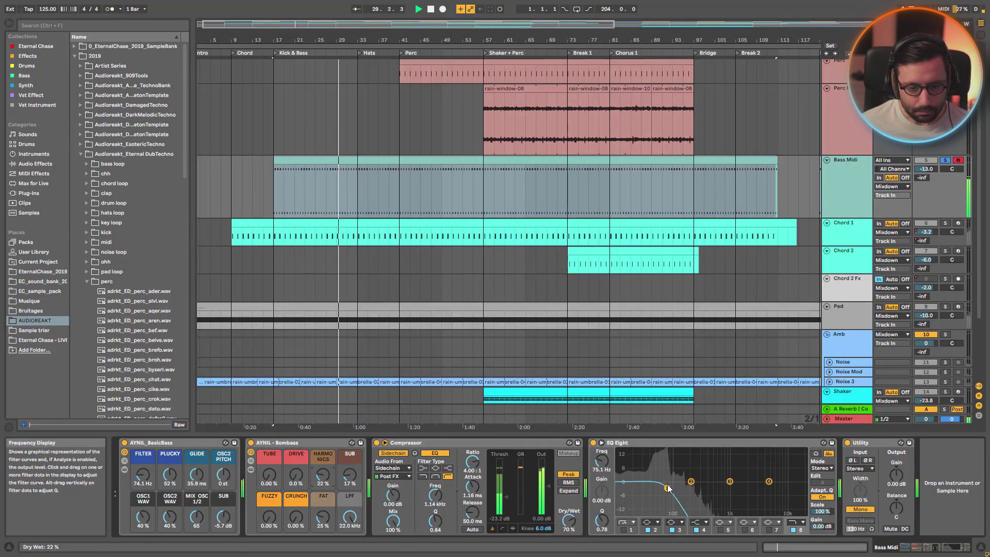
{"action": "left_click", "coordinate": [593, 443]}
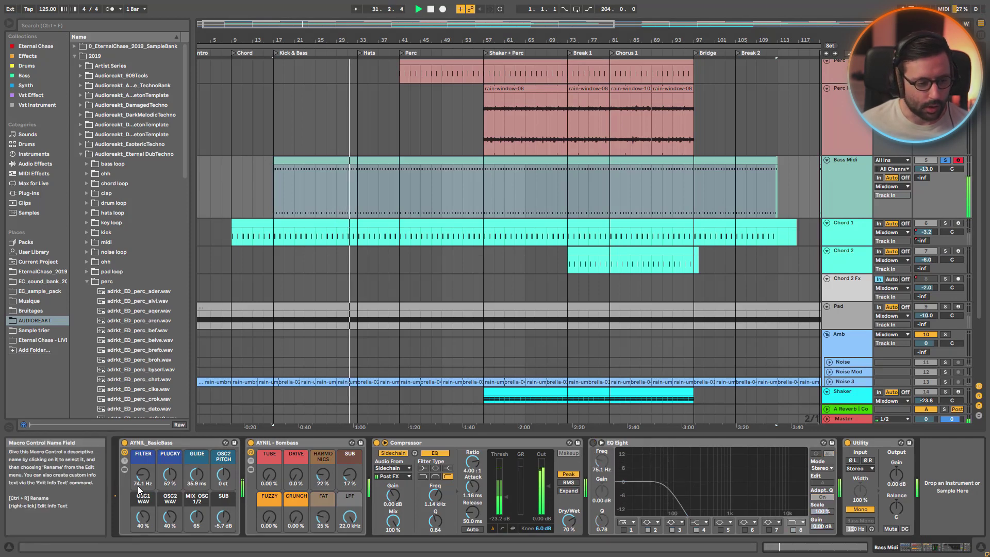
{"action": "left_click", "coordinate": [309, 188]}
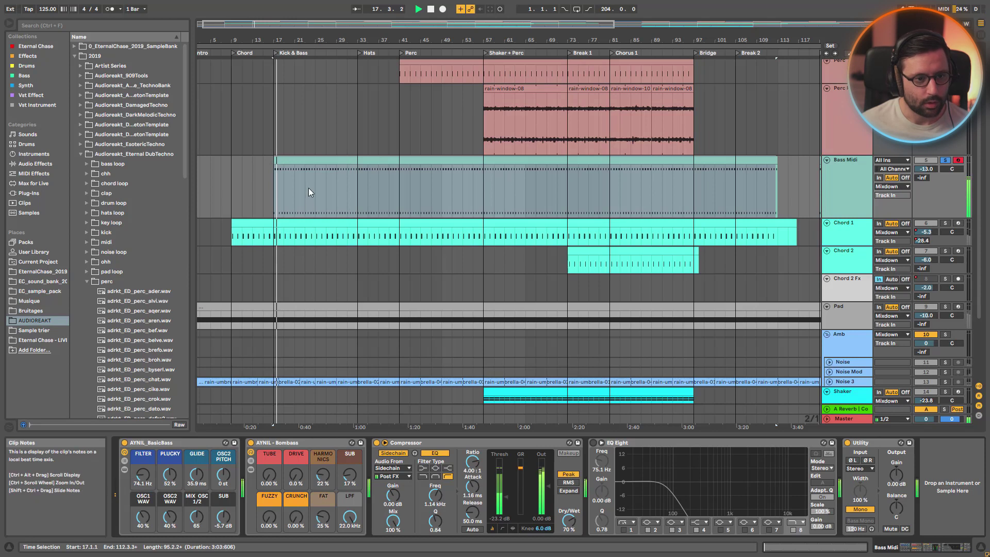
Loop bars 57 to 73 on the Bass Midi track and start playback of that section.
{"action": "key", "text": "space"}
{"action": "left_click", "coordinate": [532, 161]}
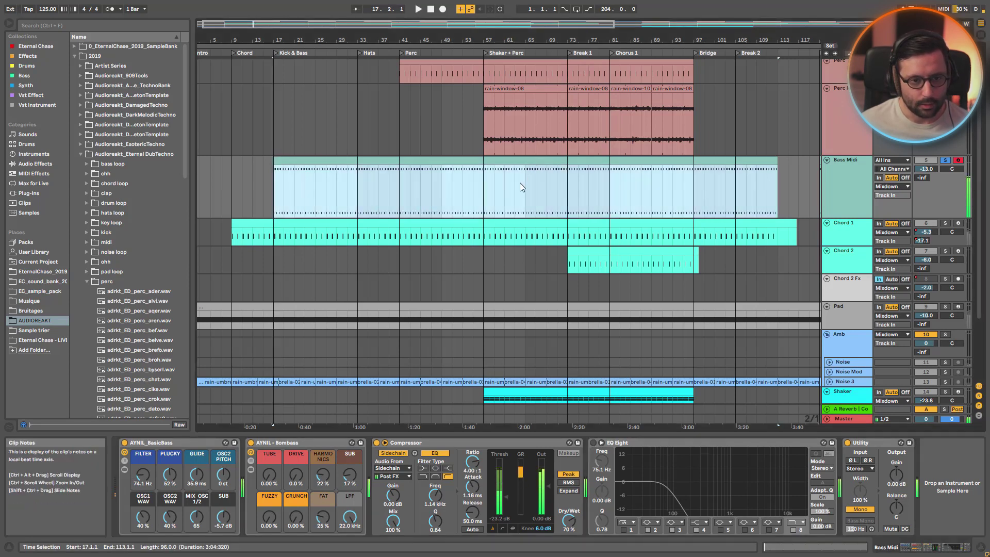
{"action": "left_click_drag", "start_coordinate": [481, 191], "coordinate": [568, 188]}
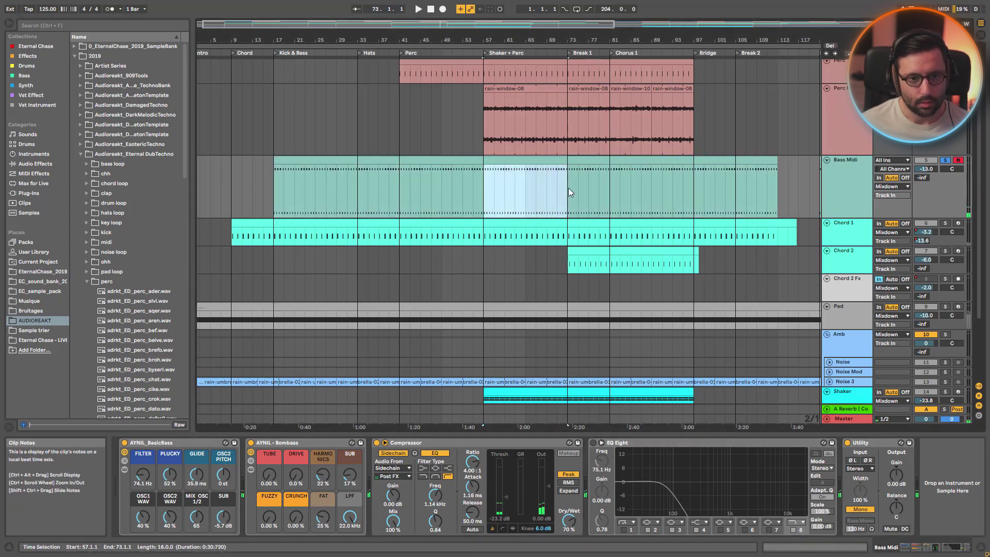
{"action": "key", "text": "space"}
{"action": "key", "text": "ctrl+l"}
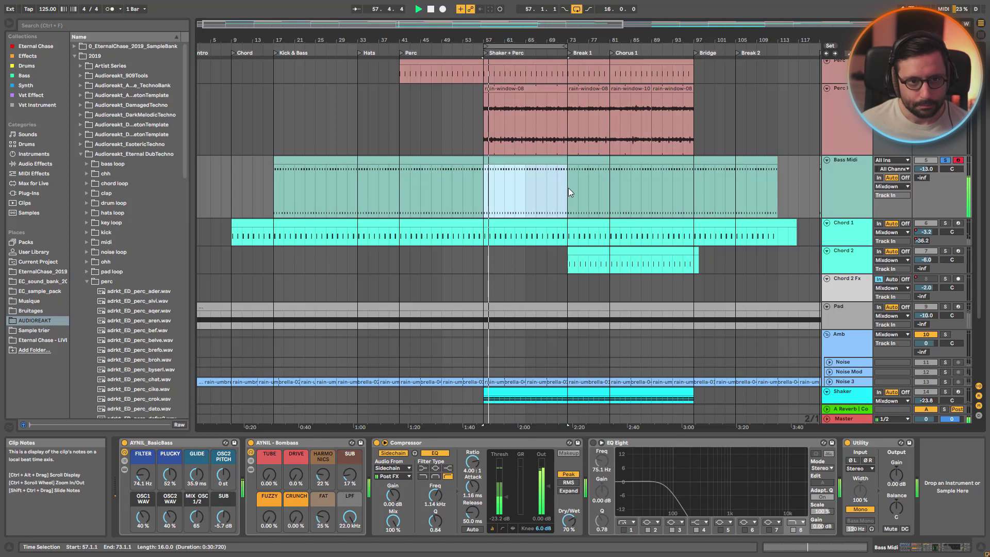
Reveal the devices inside the AYNIL_BasicBass rack, bypass the AYNIL - Bombass rack and stop playback.
{"action": "left_click", "coordinate": [234, 442]}
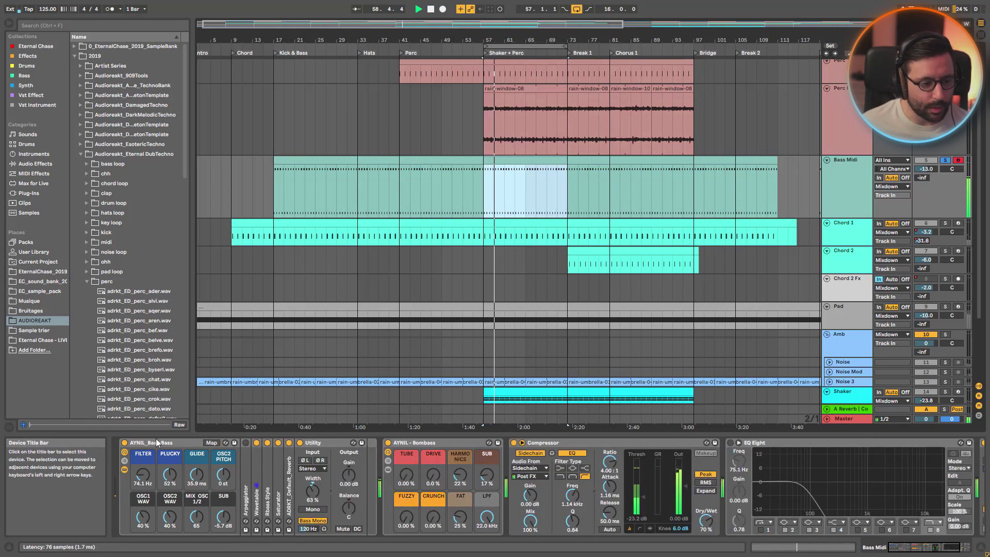
{"action": "left_click", "coordinate": [388, 443]}
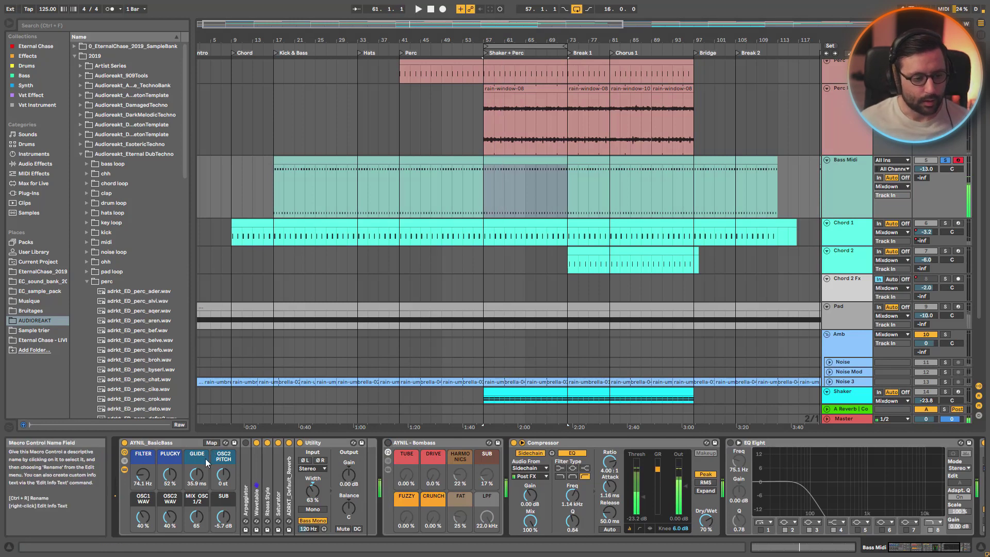
{"action": "key", "text": "space"}
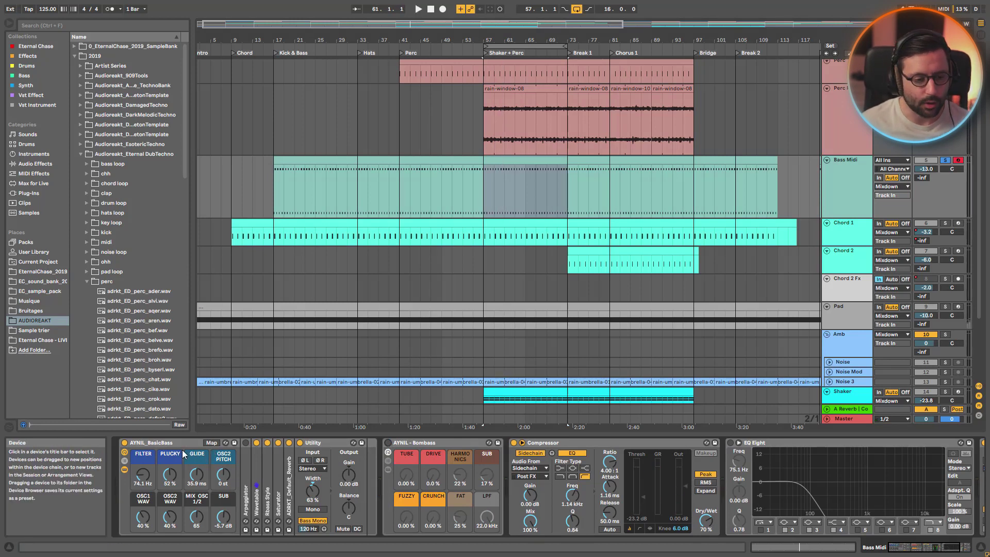
Unfold the Wavetable synth in AYNIL_BasicBass and examine its Osc 1 and Osc 2 wavetables while playing the loop.
{"action": "double_click", "coordinate": [261, 487]}
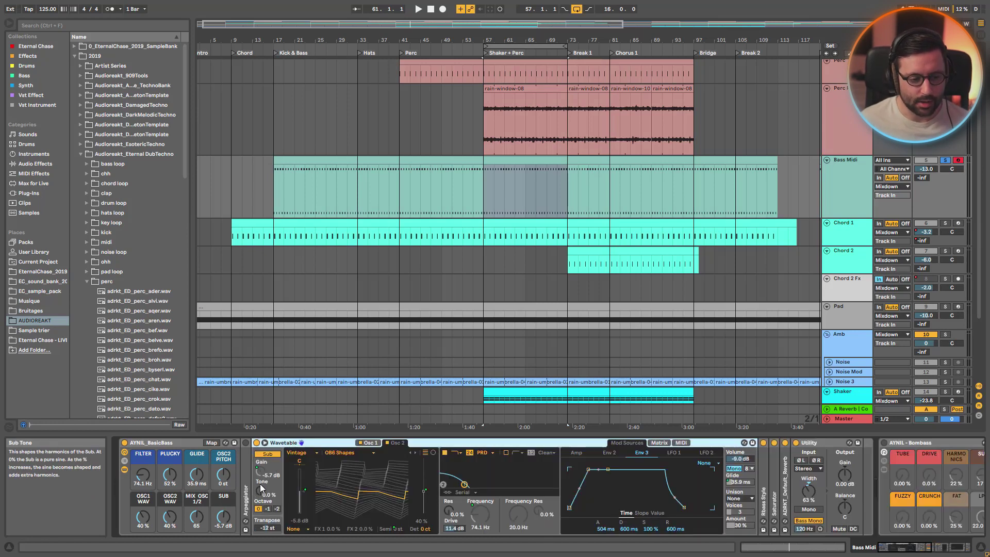
{"action": "left_click", "coordinate": [397, 442]}
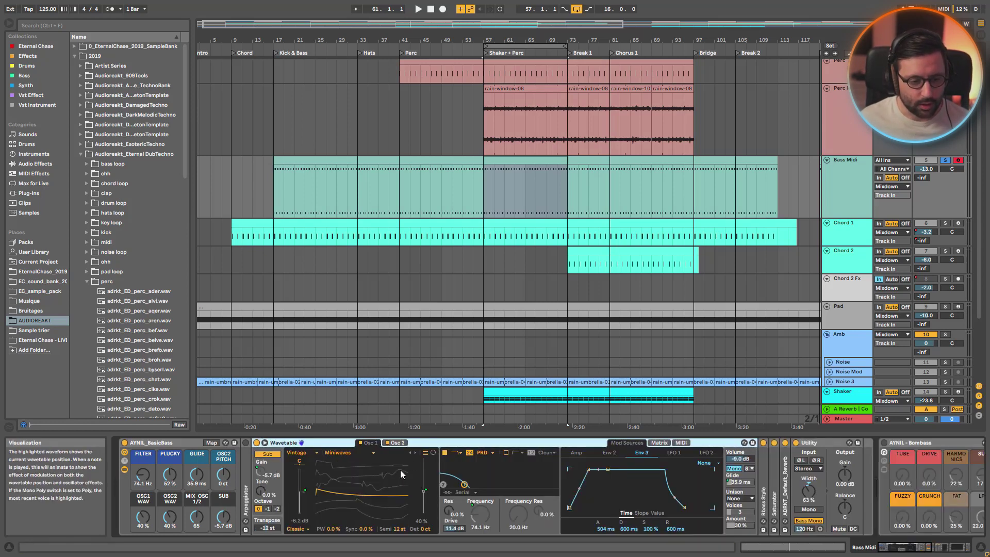
{"action": "key", "text": "space"}
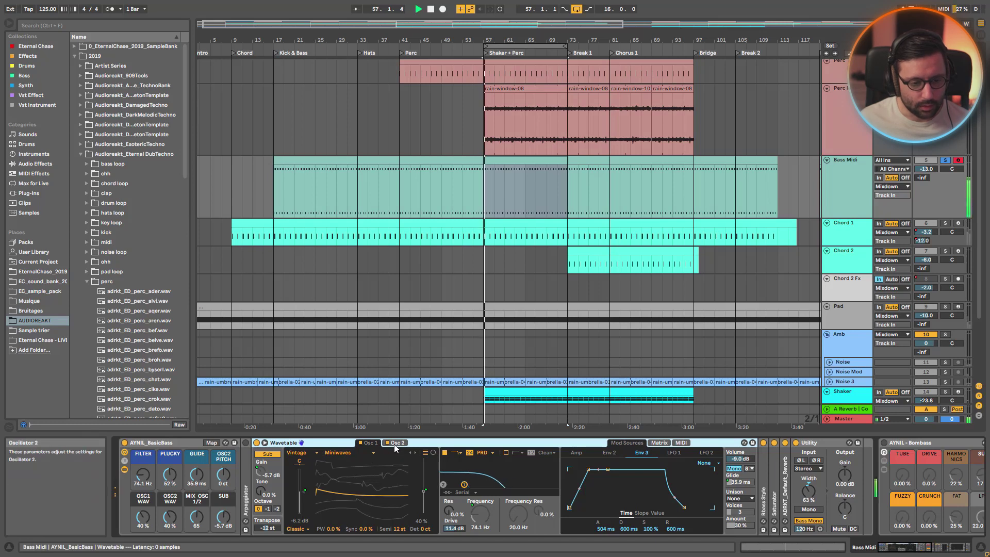
{"action": "left_click", "coordinate": [370, 442]}
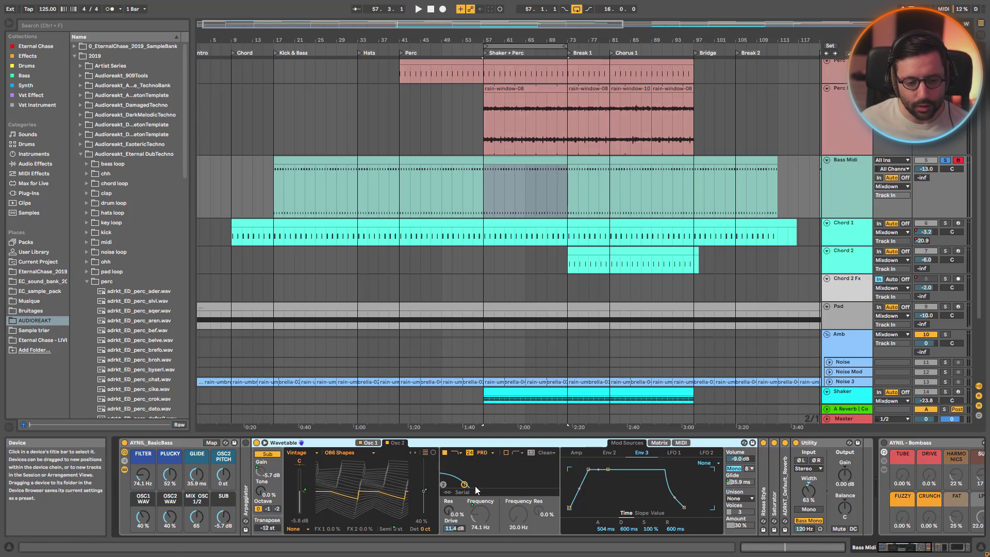
Examine Wavetable's modulation matrix and Env 3 during playback, trying a different Env 3 modulation amount on Pitch.
{"action": "left_click", "coordinate": [657, 443]}
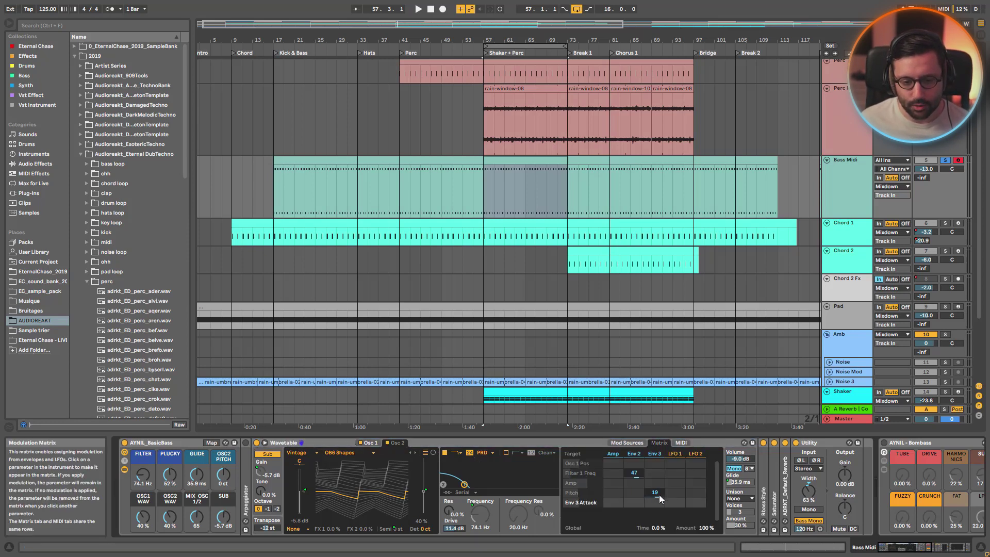
{"action": "key", "text": "space"}
{"action": "left_click", "coordinate": [661, 454]}
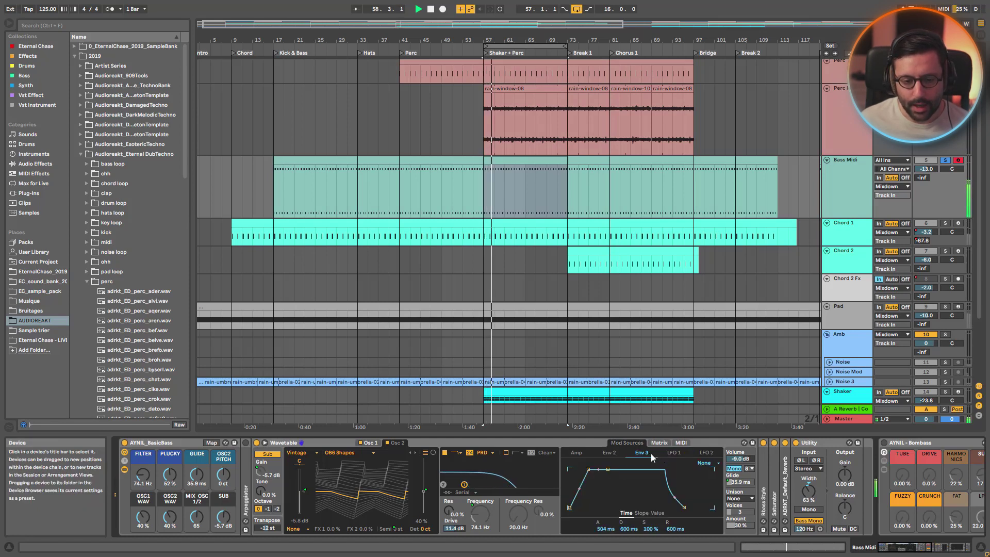
{"action": "left_click", "coordinate": [658, 443]}
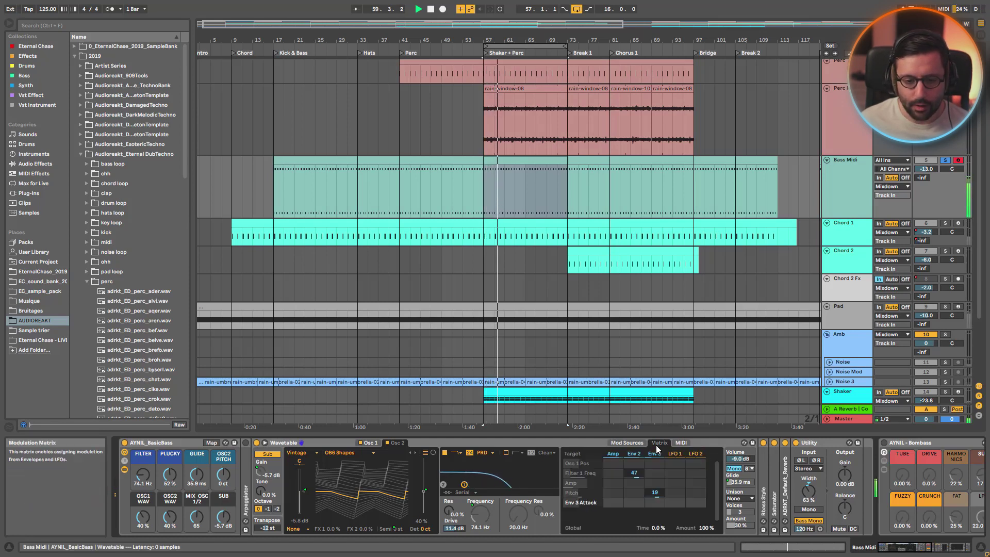
{"action": "left_click_drag", "start_coordinate": [655, 492], "coordinate": [655, 510]}
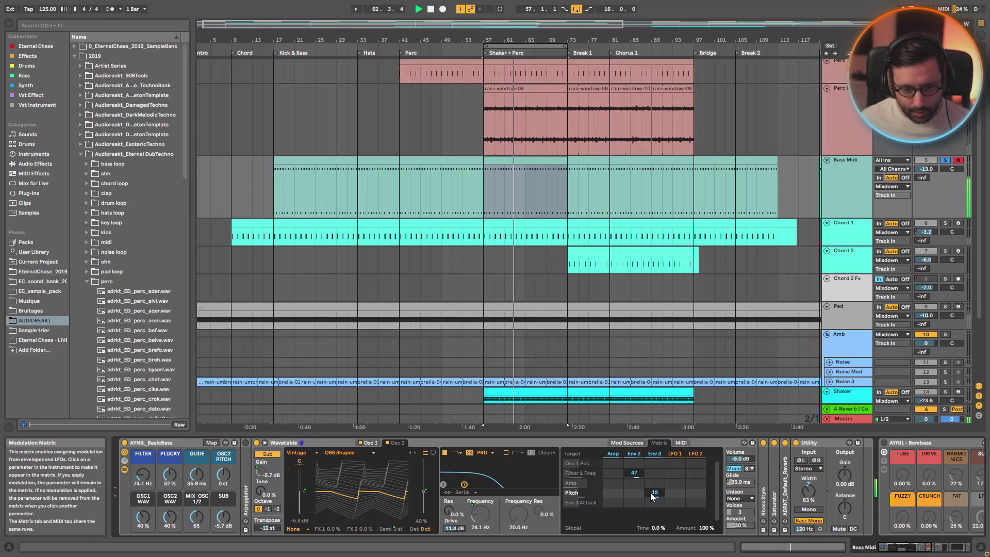
{"action": "left_click", "coordinate": [655, 454]}
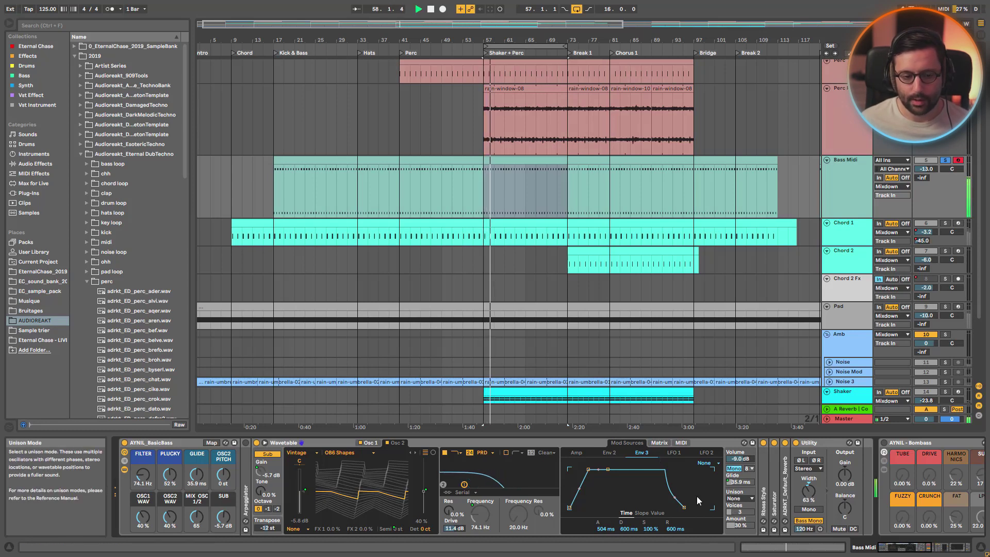
Fold the Wavetable synth and hide the devices inside the AYNIL_BasicBass rack.
{"action": "left_click", "coordinate": [297, 446]}
{"action": "double_click", "coordinate": [296, 446]}
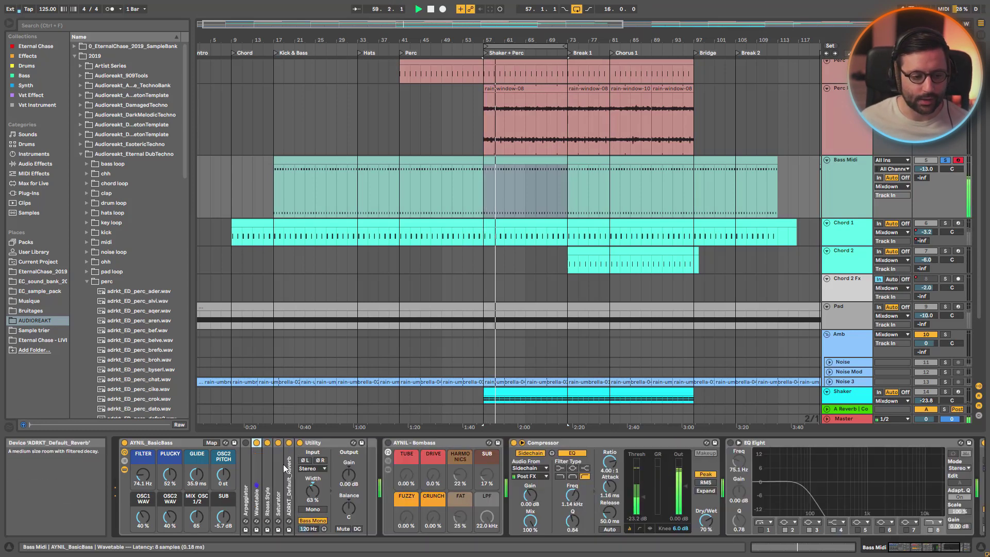
{"action": "left_click", "coordinate": [278, 490]}
{"action": "left_click", "coordinate": [124, 469]}
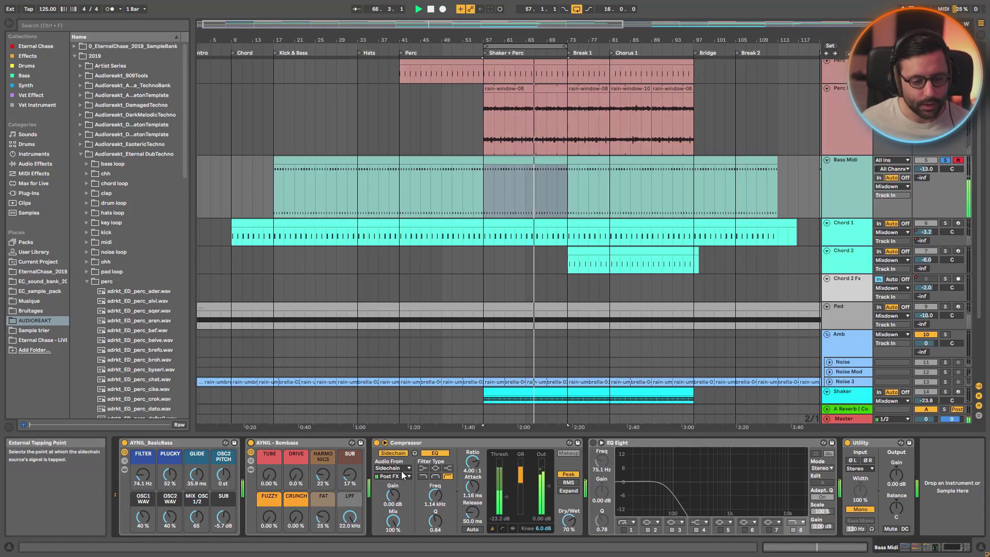
Compare the bass with the sidechain Compressor bypassed and active, and re-enable the EQ Eight.
{"action": "left_click", "coordinate": [376, 443]}
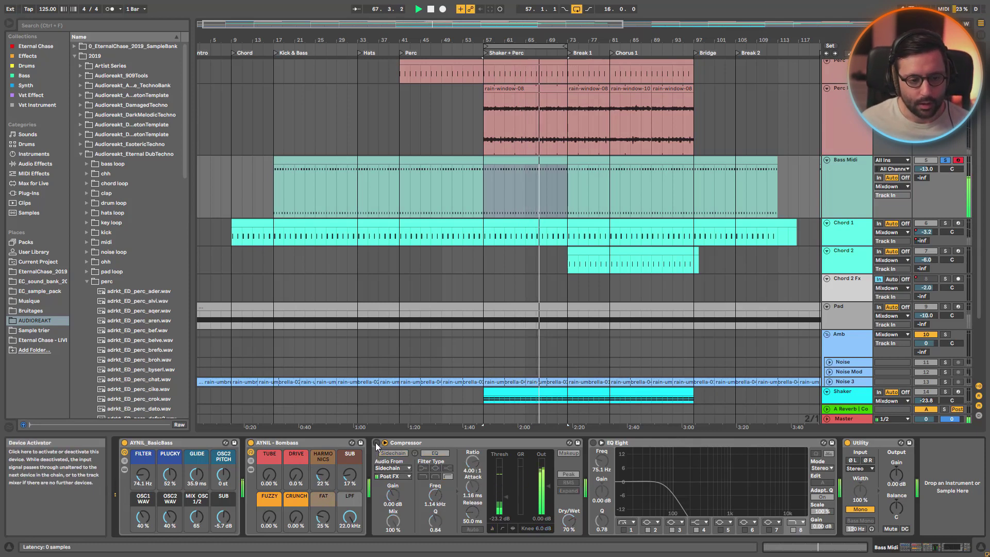
{"action": "left_click", "coordinate": [376, 443]}
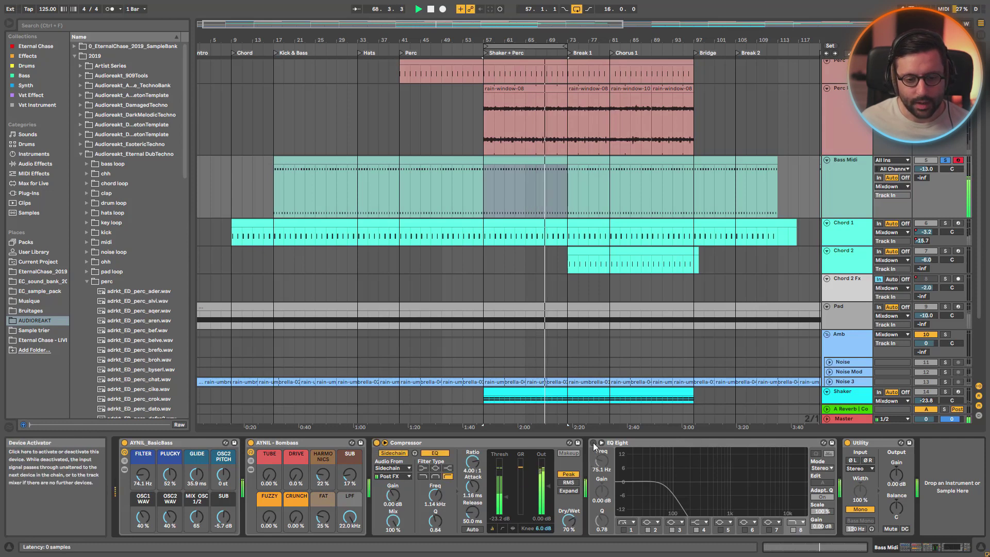
{"action": "left_click", "coordinate": [593, 443]}
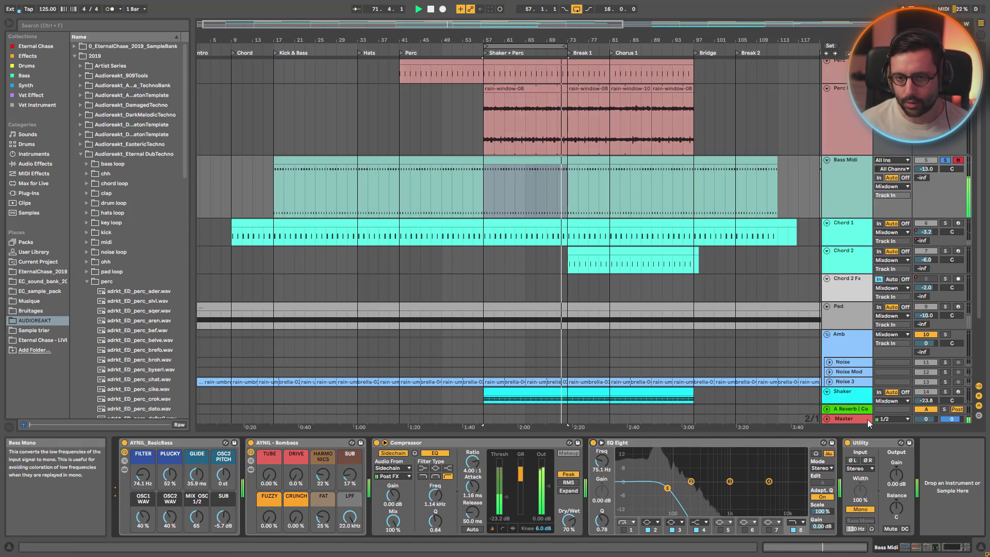
Unsolo Bass Midi and fold the Bass Midi, Perc Rnadom, Perc and drum tracks in the arrangement.
{"action": "scroll", "coordinate": [922, 114], "scroll_direction": "up", "scroll_amount": 2}
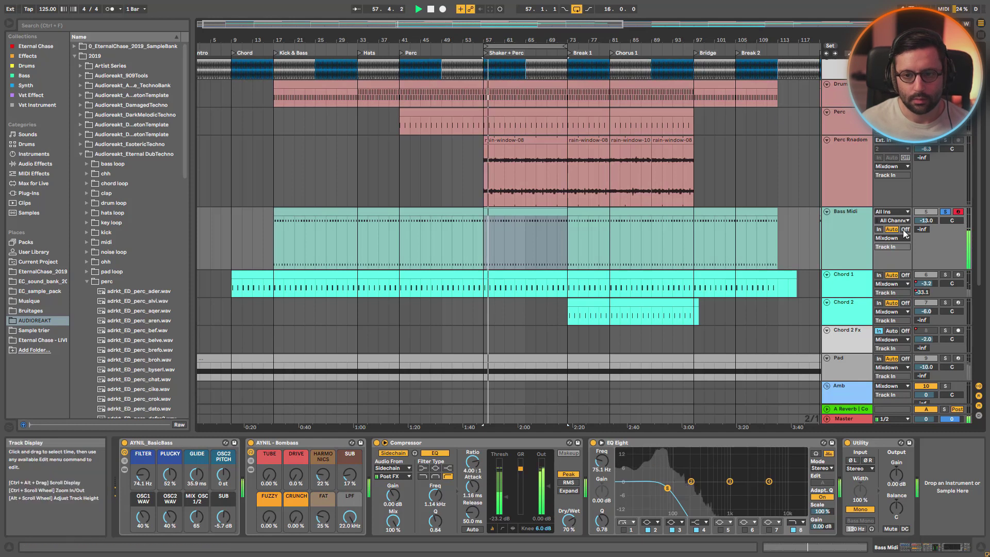
{"action": "left_click", "coordinate": [945, 212]}
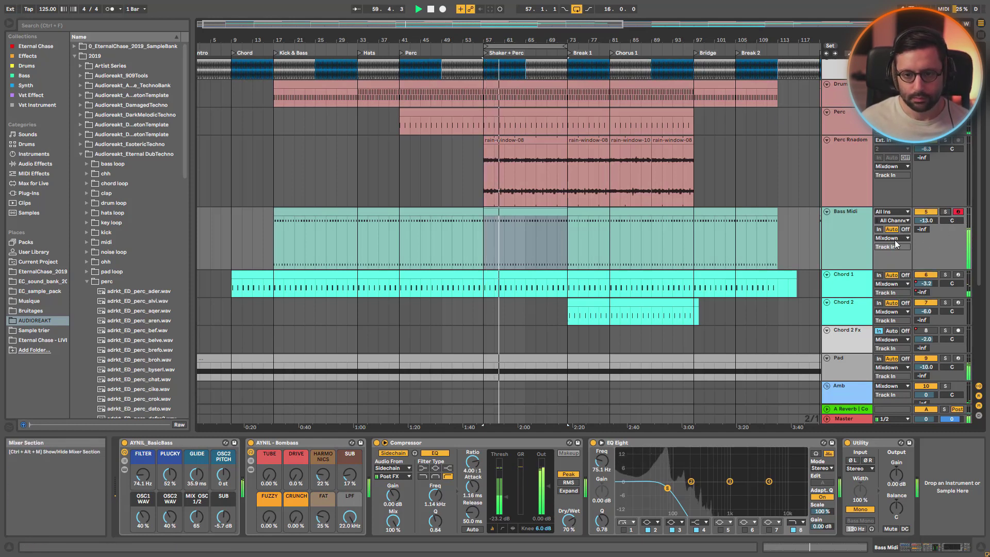
{"action": "left_click", "coordinate": [827, 212]}
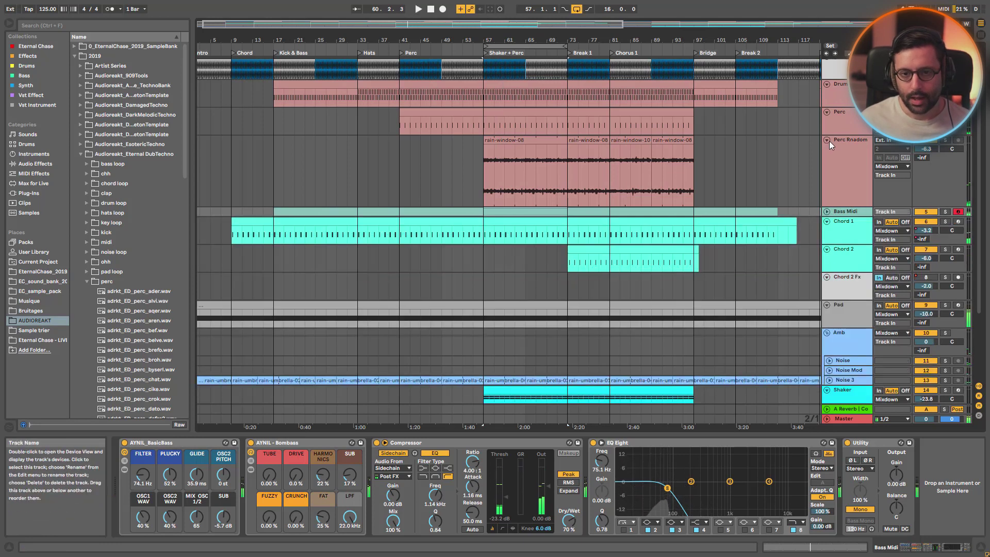
{"action": "left_click", "coordinate": [828, 140]}
{"action": "left_click", "coordinate": [826, 111]}
{"action": "left_click", "coordinate": [826, 84]}
Solo the Chord 1 track, display its devices and play it from bar 31.
{"action": "left_click", "coordinate": [834, 137]}
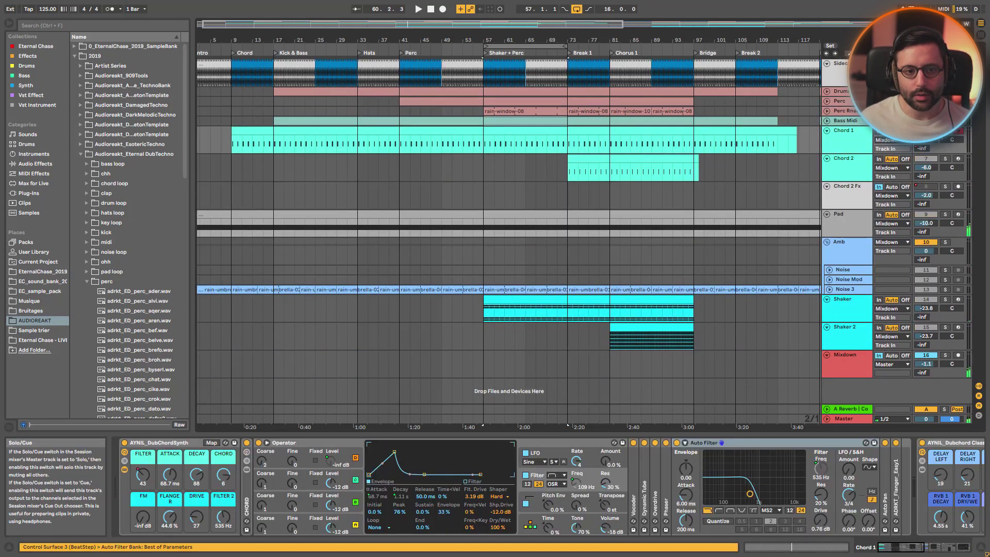
{"action": "left_click", "coordinate": [348, 147]}
{"action": "key", "text": "space"}
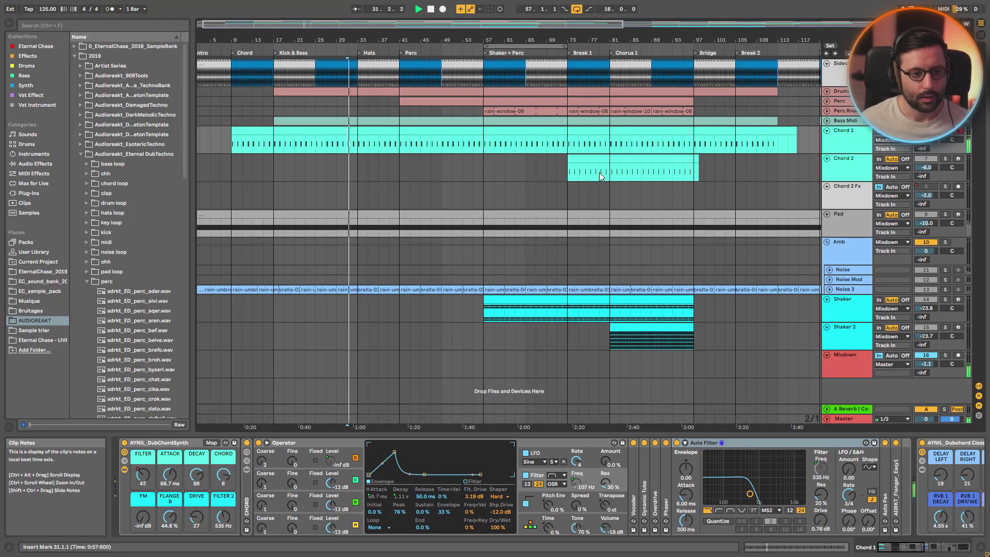
Open the CHORD rack of AYNIL_DubChordSynth and examine its chord chains, selecting the +2 +7 +10 chain.
{"action": "left_click", "coordinate": [243, 482]}
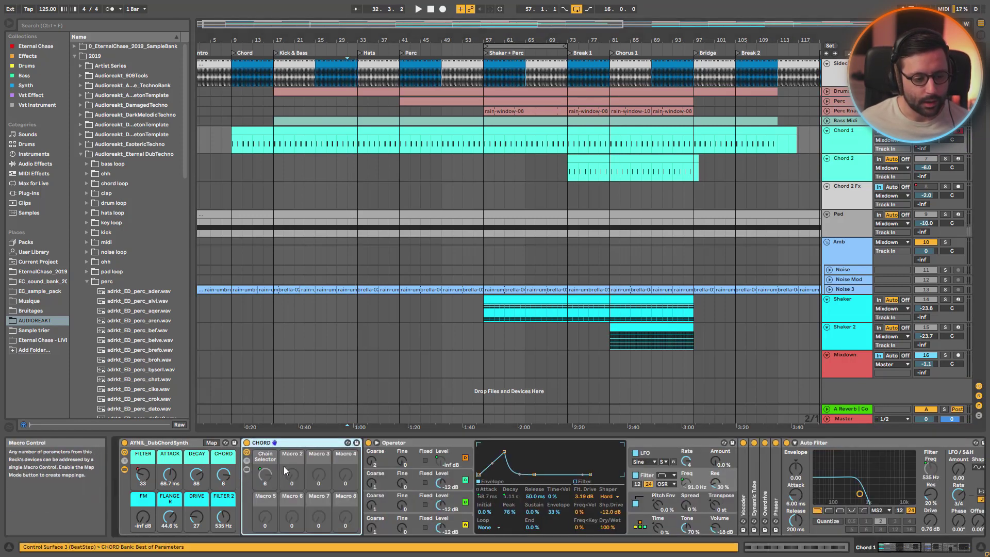
{"action": "left_click", "coordinate": [246, 460]}
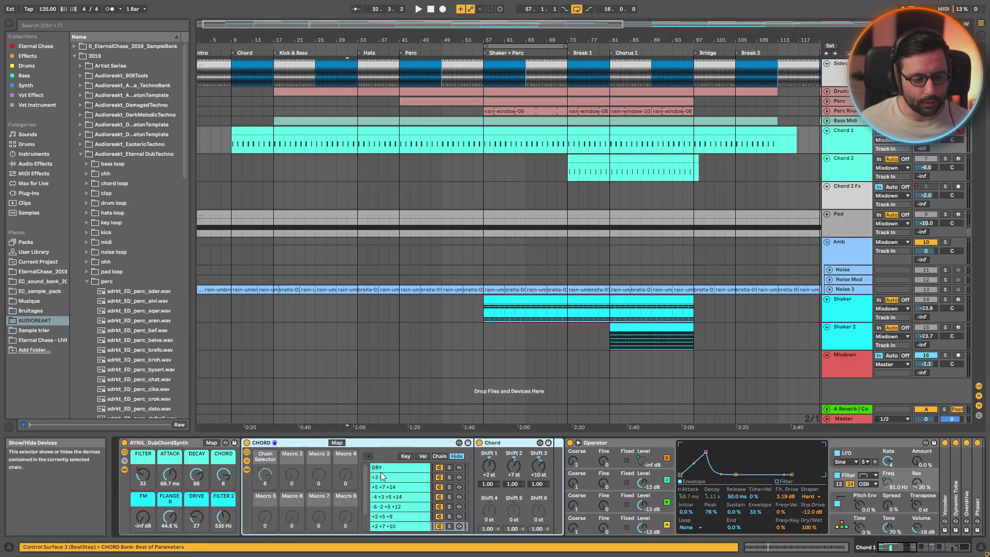
{"action": "left_click", "coordinate": [388, 523]}
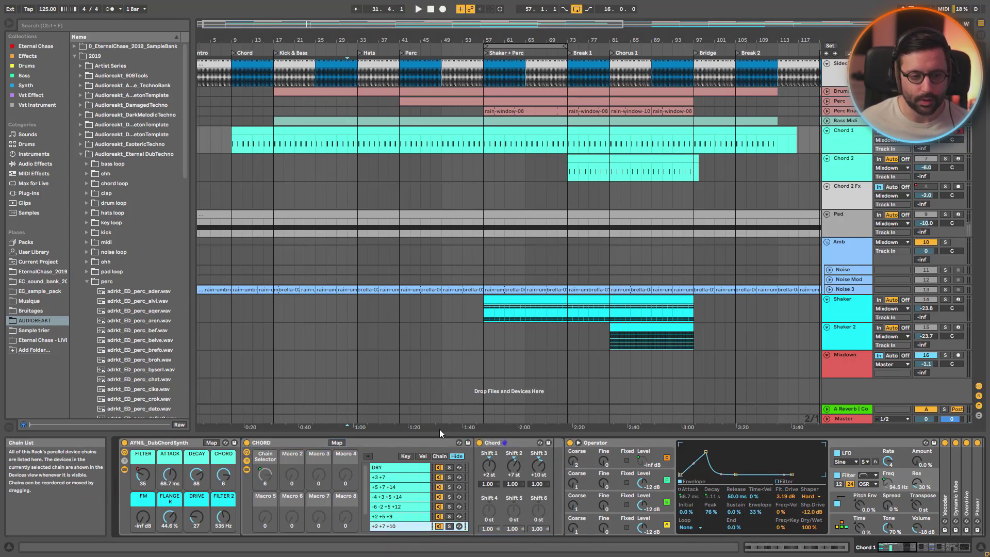
Try adding two-bar F1 and A#1 notes at the start of the Chord 1 clip and return to the track's devices.
{"action": "double_click", "coordinate": [376, 130]}
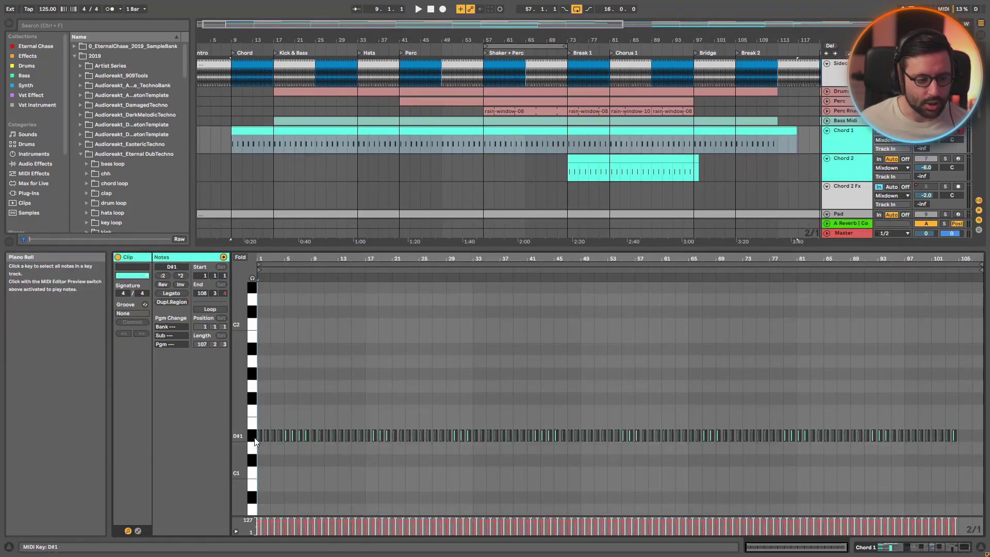
{"action": "double_click", "coordinate": [262, 414]}
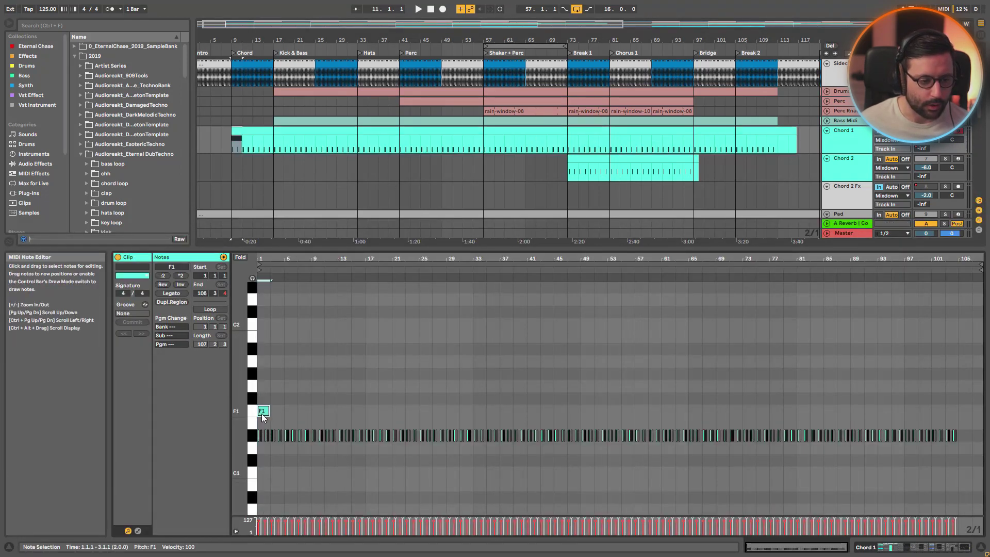
{"action": "double_click", "coordinate": [265, 350]}
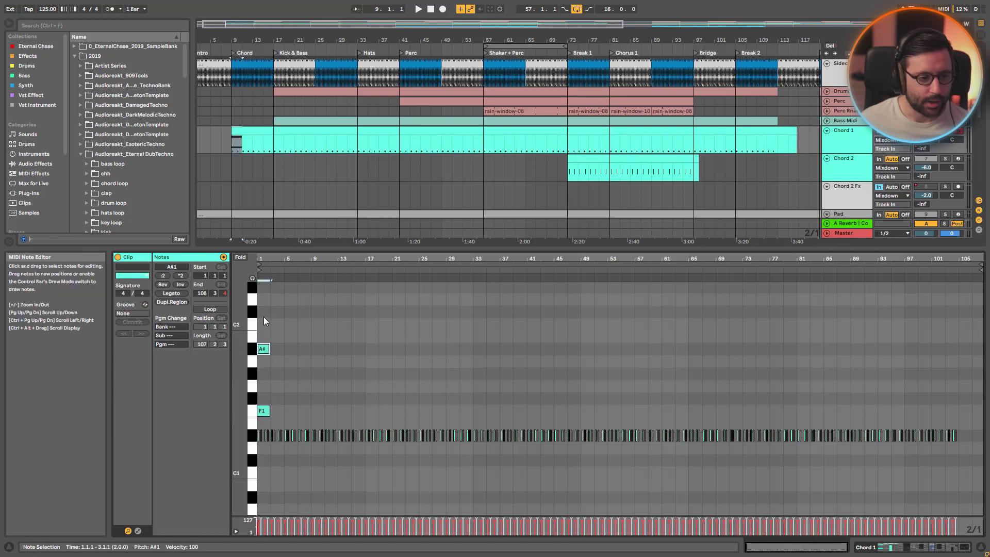
{"action": "key", "text": "ctrl+a"}
{"action": "key", "text": "shift+Tab"}
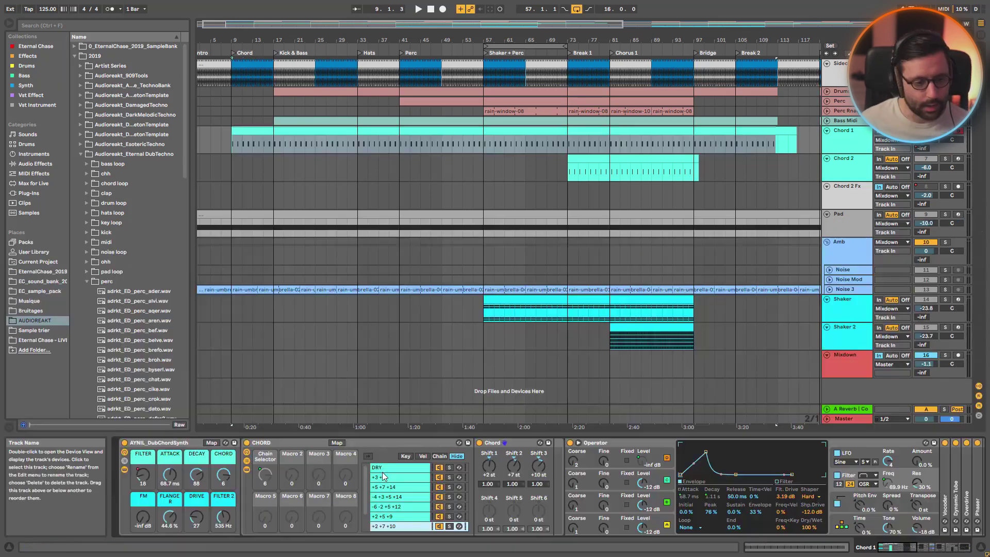
Fold the CHORD rack, switch Operator's oscillators B and C off and back on, and view the oscillator A and B waveforms.
{"action": "double_click", "coordinate": [299, 443]}
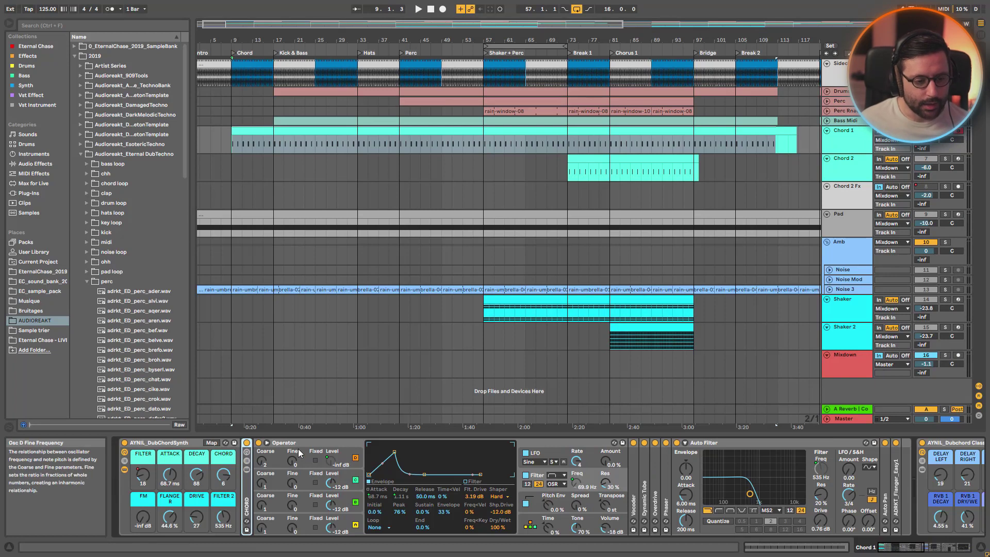
{"action": "left_click", "coordinate": [355, 501]}
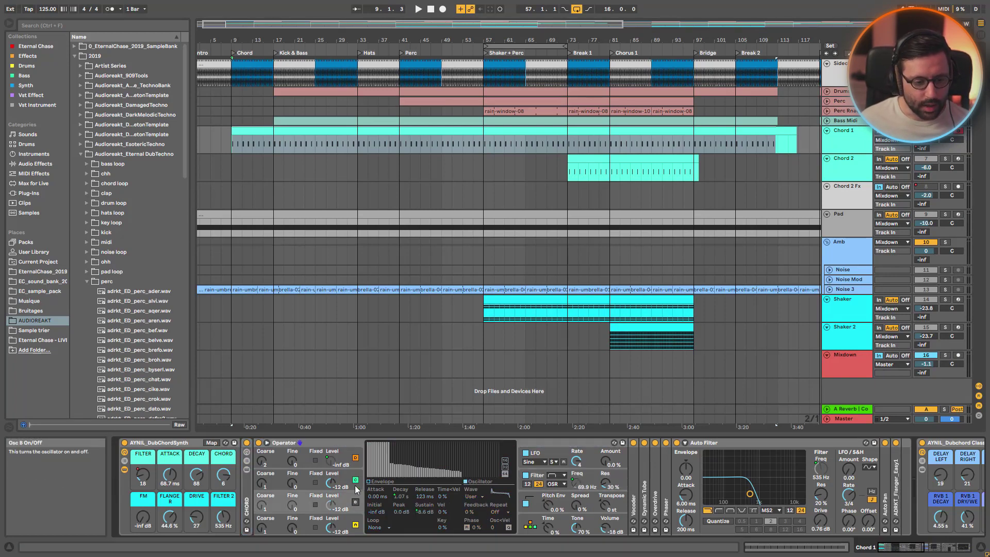
{"action": "left_click", "coordinate": [355, 480]}
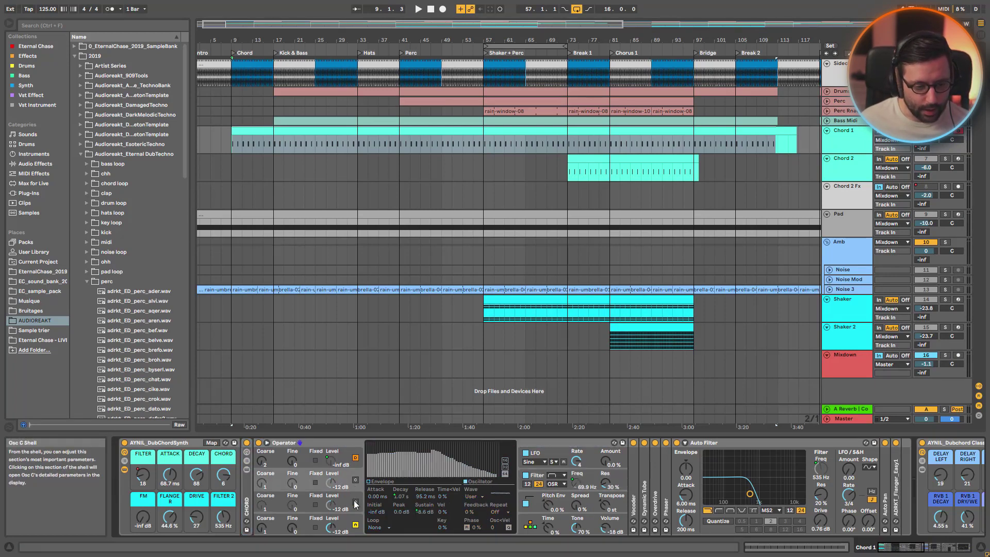
{"action": "left_click", "coordinate": [355, 502]}
{"action": "left_click", "coordinate": [356, 479]}
{"action": "left_click", "coordinate": [308, 523]}
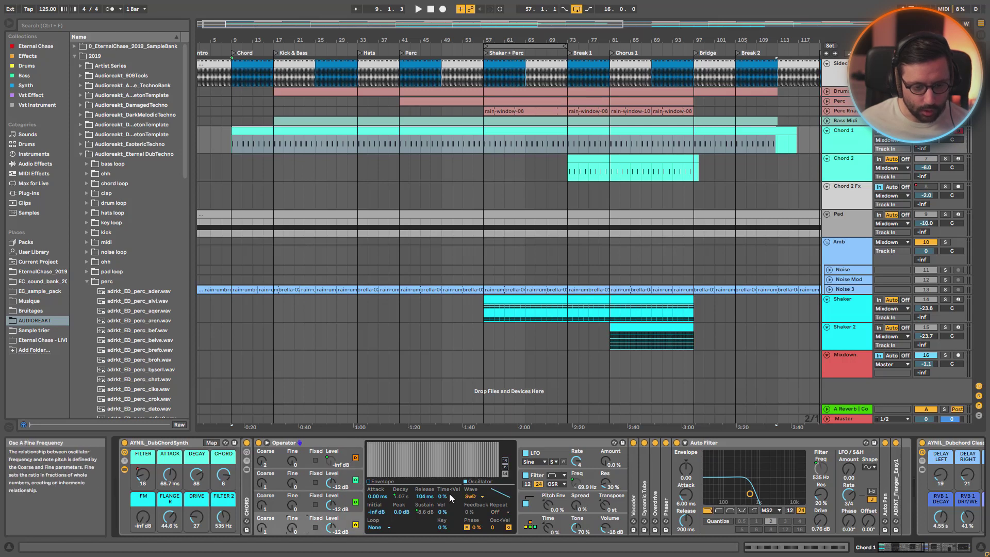
{"action": "left_click", "coordinate": [307, 504]}
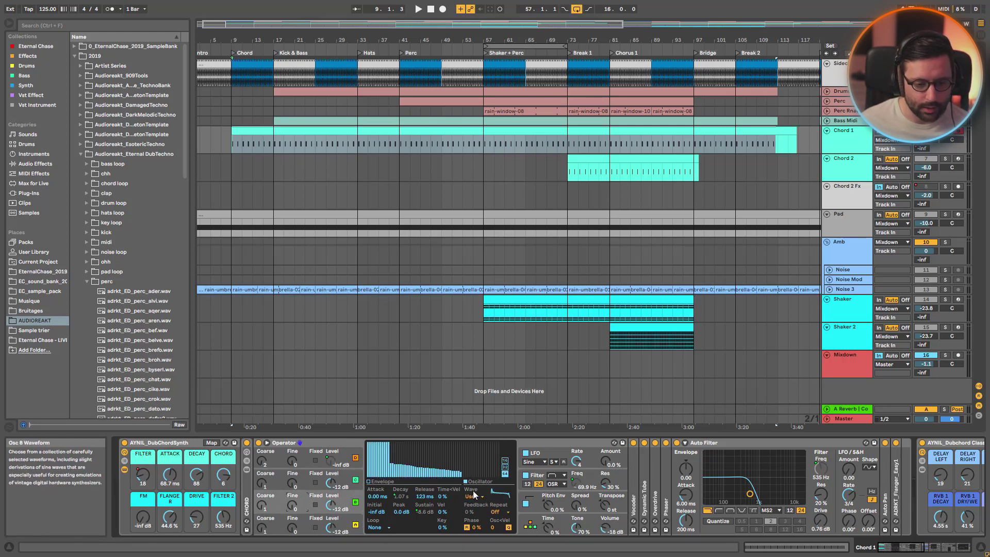
Audition the chords with Operator's oscillators B and C switched off, switch them back on and review the waveforms.
{"action": "left_click", "coordinate": [316, 497]}
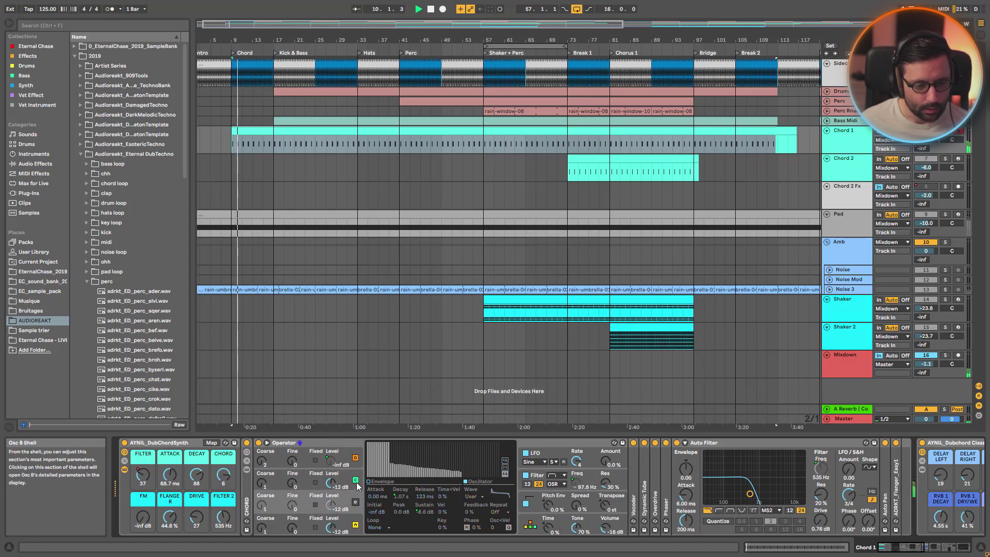
{"action": "left_click", "coordinate": [356, 480]}
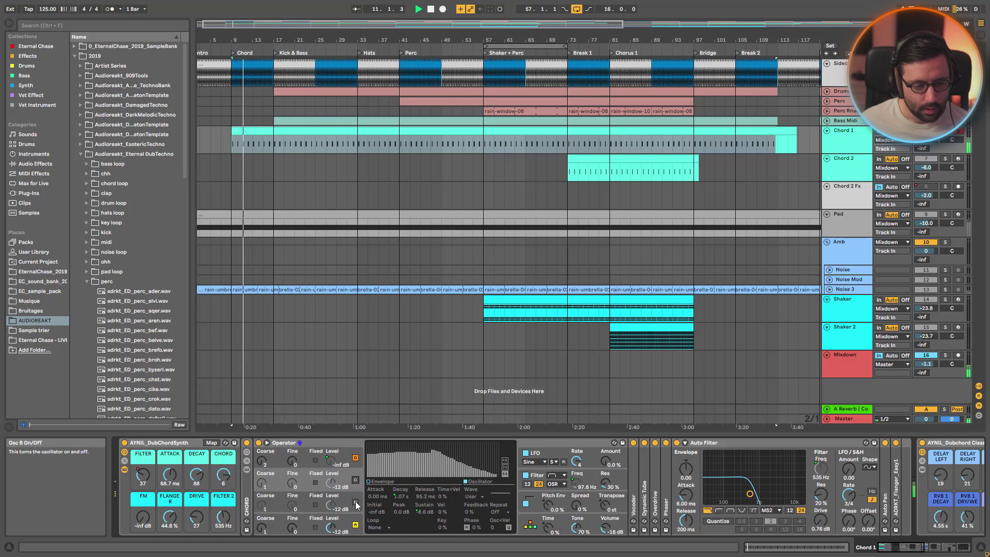
{"action": "left_click", "coordinate": [356, 503]}
{"action": "left_click", "coordinate": [355, 480]}
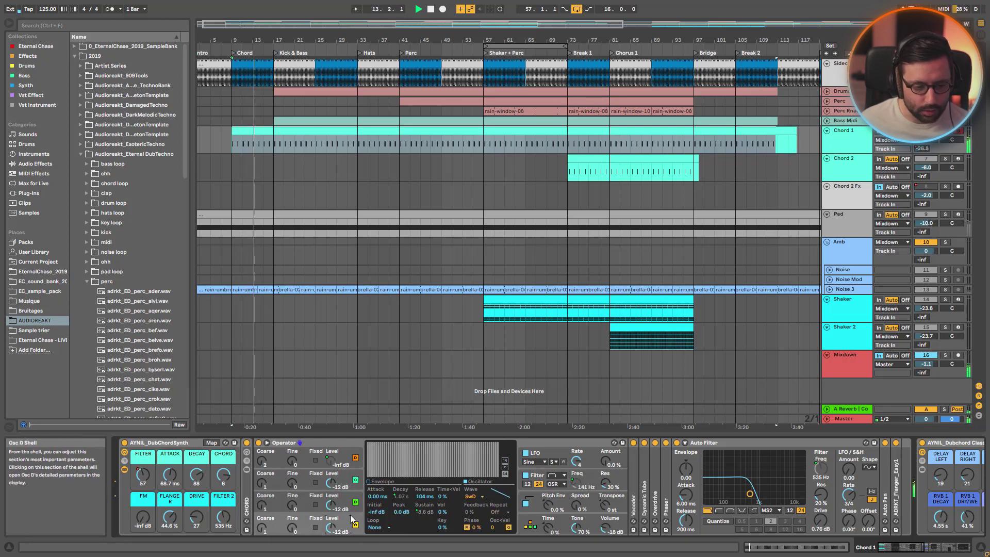
{"action": "left_click", "coordinate": [348, 507]}
{"action": "left_click", "coordinate": [349, 483]}
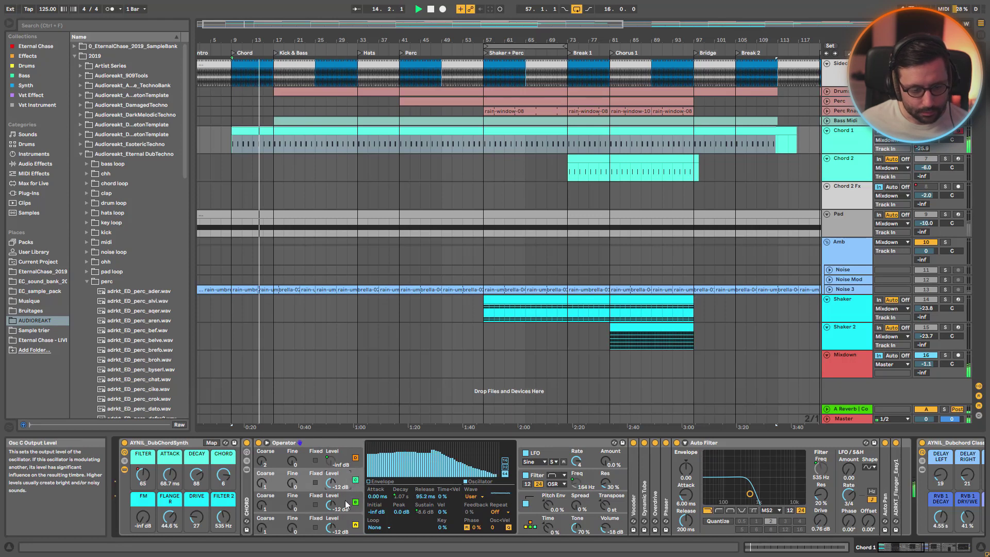
{"action": "left_click", "coordinate": [347, 523]}
Display Operator's filter envelope and compare the ATTACK macro at 0.00 ms and 68.7 ms during playback.
{"action": "left_click", "coordinate": [540, 482]}
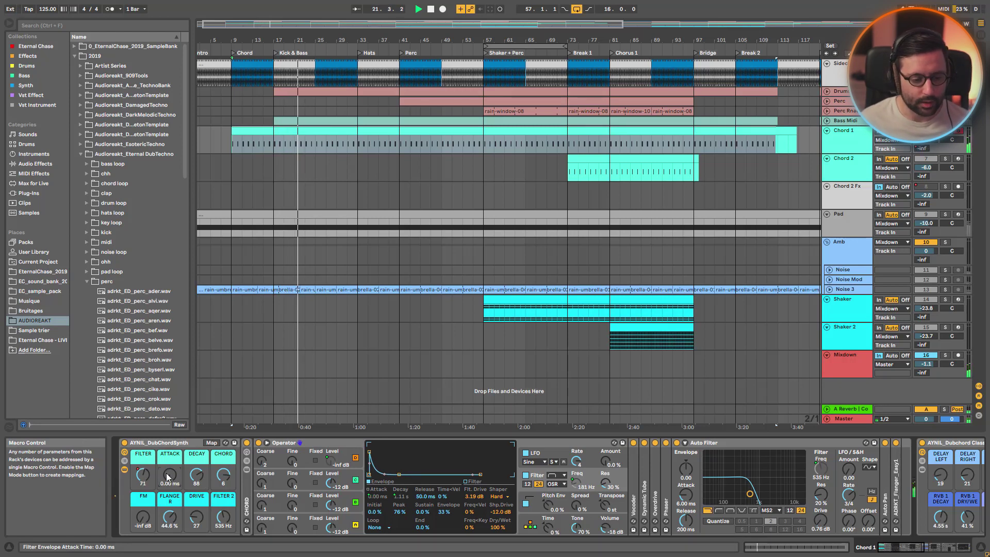
{"action": "key", "text": "z"}
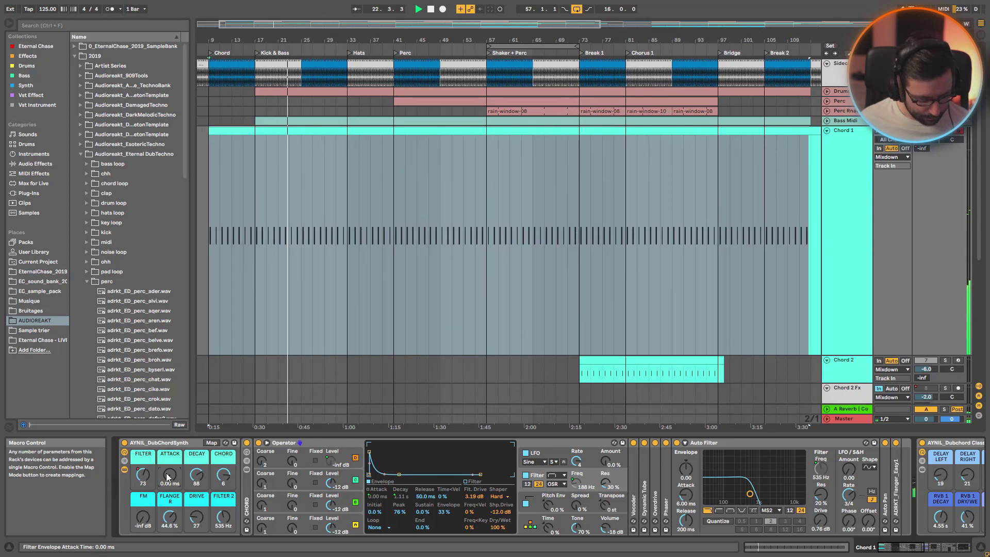
{"action": "left_click_drag", "start_coordinate": [167, 477], "coordinate": [168, 476]}
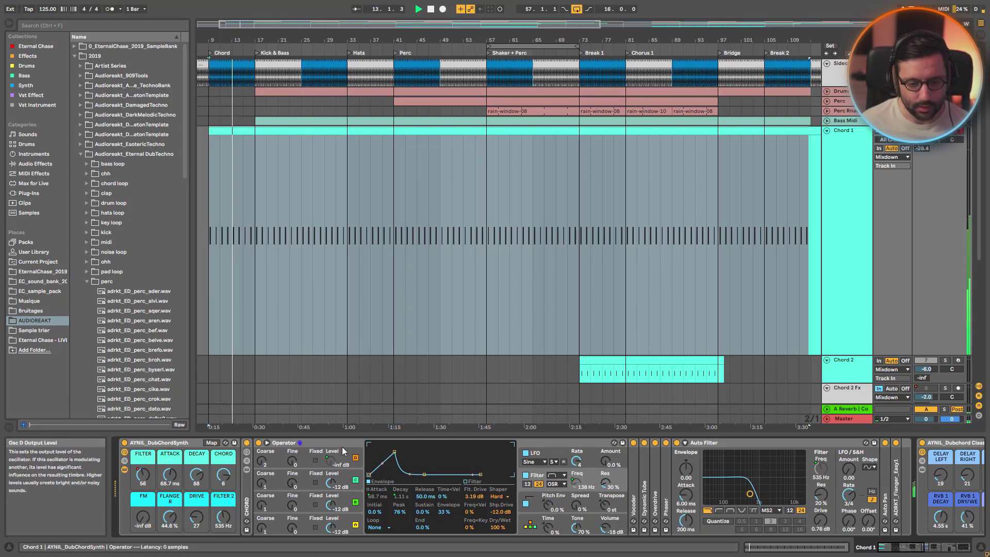
Fold Operator and examine the Vocoder, Dynamic Tube and Overdrive settings in turn, leaving those devices folded.
{"action": "double_click", "coordinate": [304, 442]}
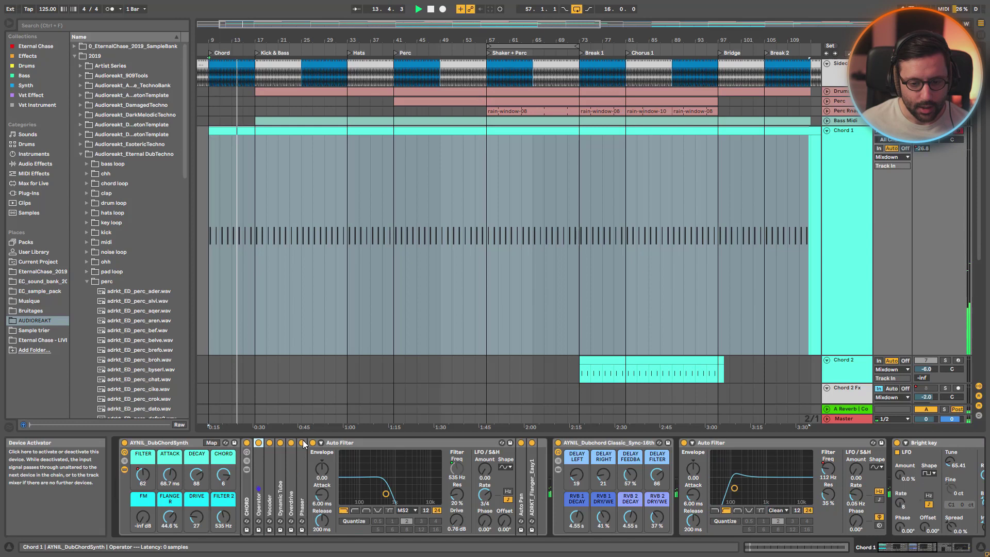
{"action": "double_click", "coordinate": [267, 483]}
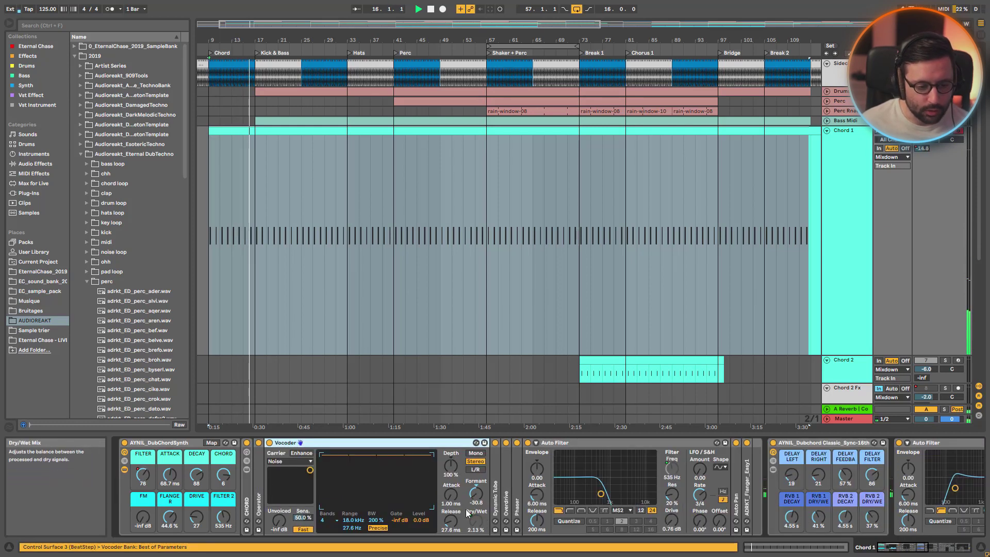
{"action": "double_click", "coordinate": [326, 442]}
{"action": "double_click", "coordinate": [281, 490]}
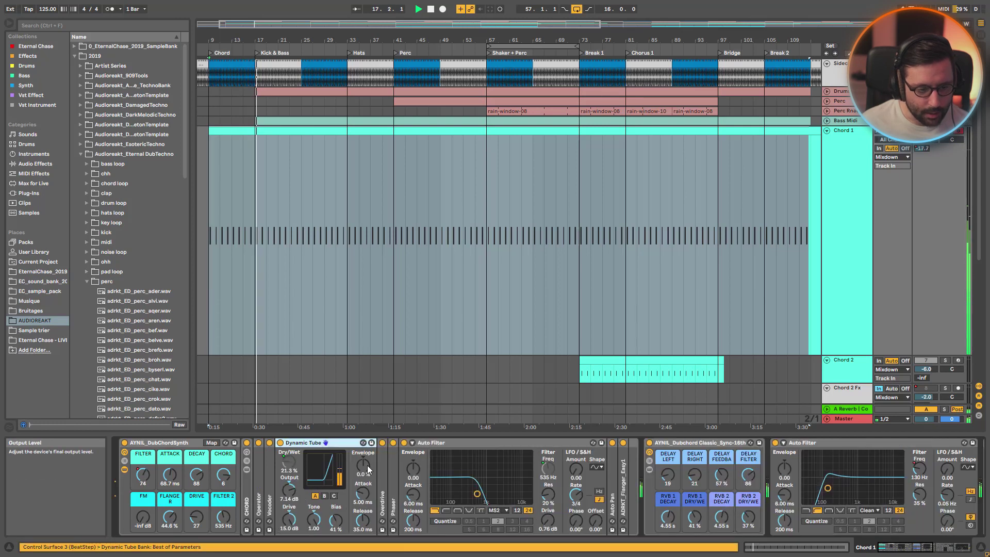
{"action": "double_click", "coordinate": [382, 475]}
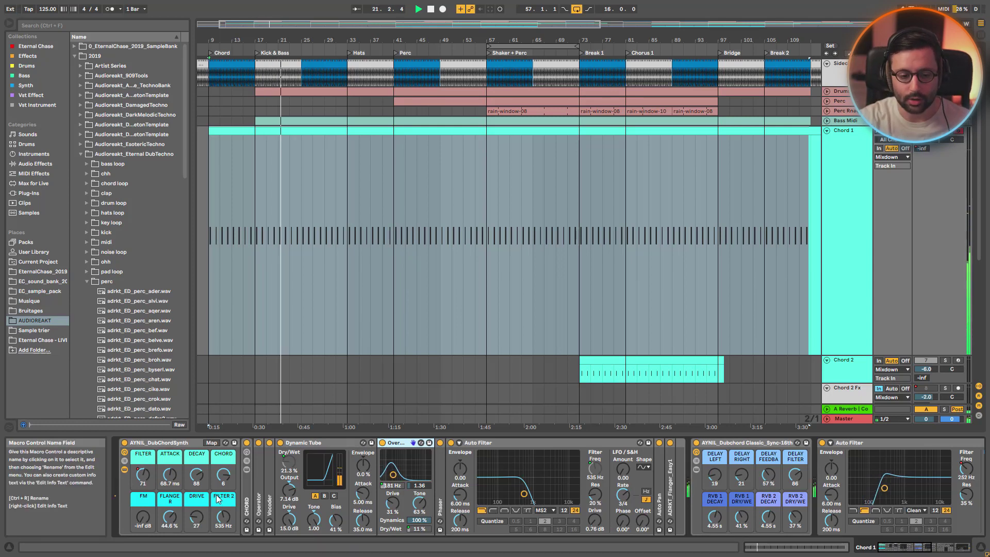
{"action": "double_click", "coordinate": [299, 444]}
{"action": "double_click", "coordinate": [299, 443]}
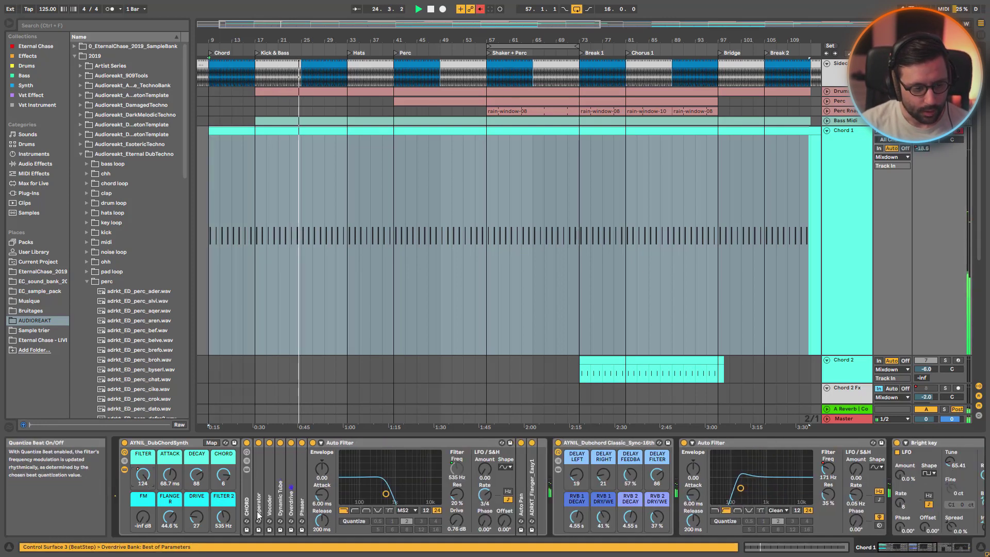
Try the FILTER 2 macro at 3.93 kHz, return the cutoff to 535 Hz and play the Chord 1 clip.
{"action": "left_click_drag", "start_coordinate": [223, 516], "coordinate": [223, 490]}
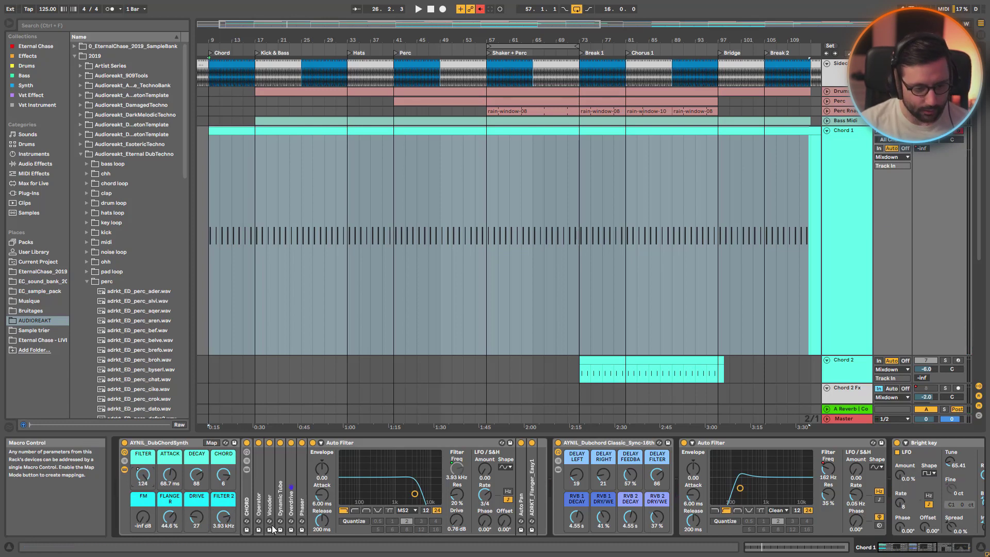
{"action": "left_click_drag", "start_coordinate": [415, 493], "coordinate": [385, 494]}
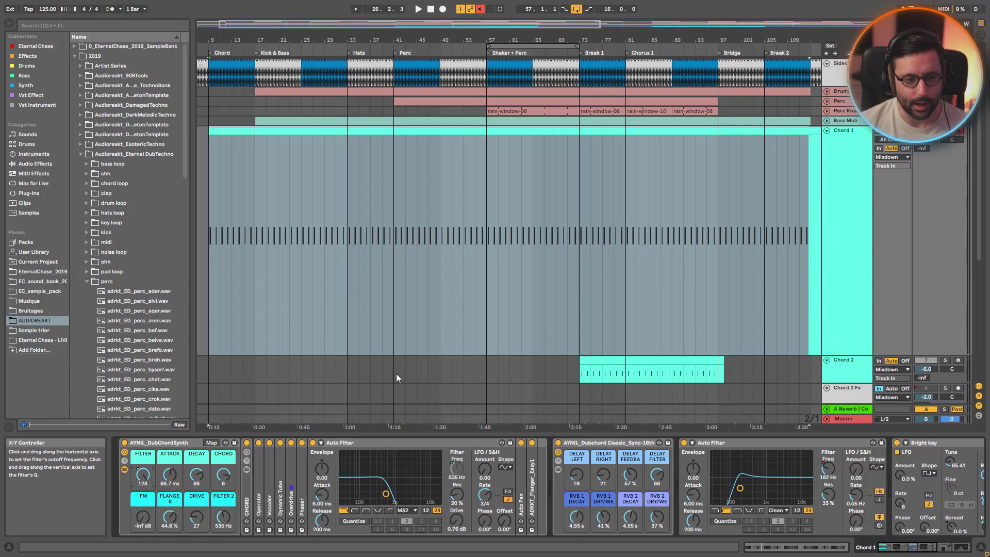
{"action": "left_click", "coordinate": [266, 297]}
{"action": "key", "text": "space"}
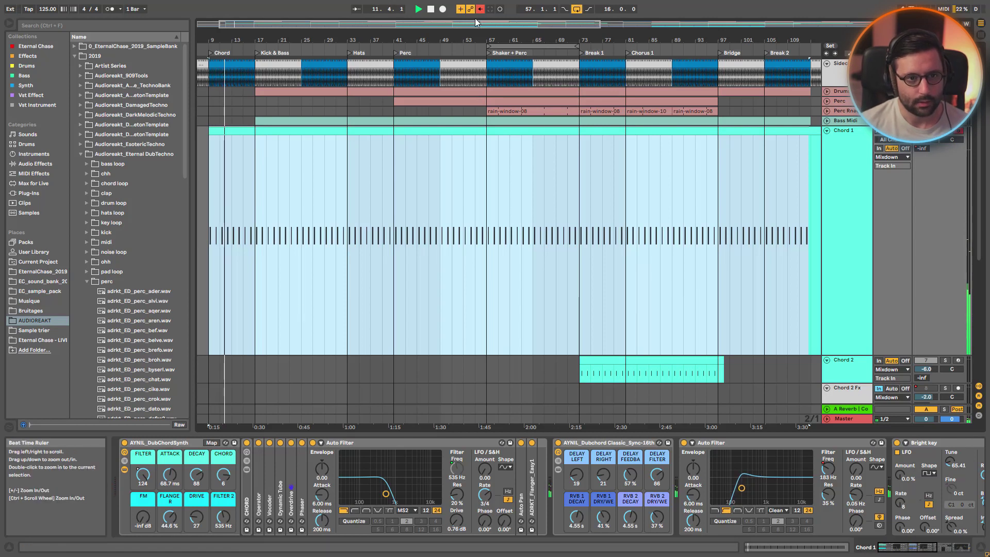
Select the first Auto Filter and try raising AYNIL_DubChordSynth's FILTER macro to 58 during playback.
{"action": "left_click", "coordinate": [373, 441]}
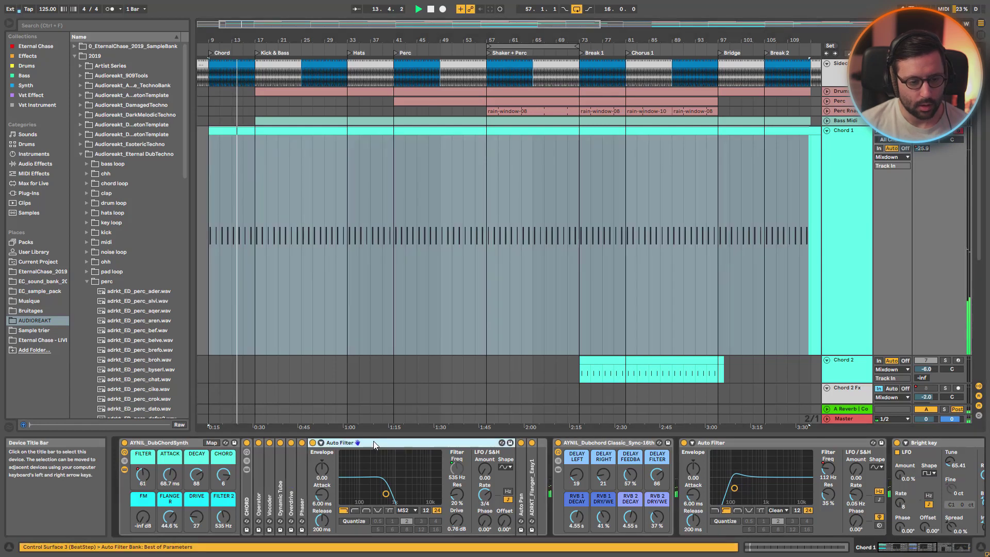
{"action": "key", "text": "space"}
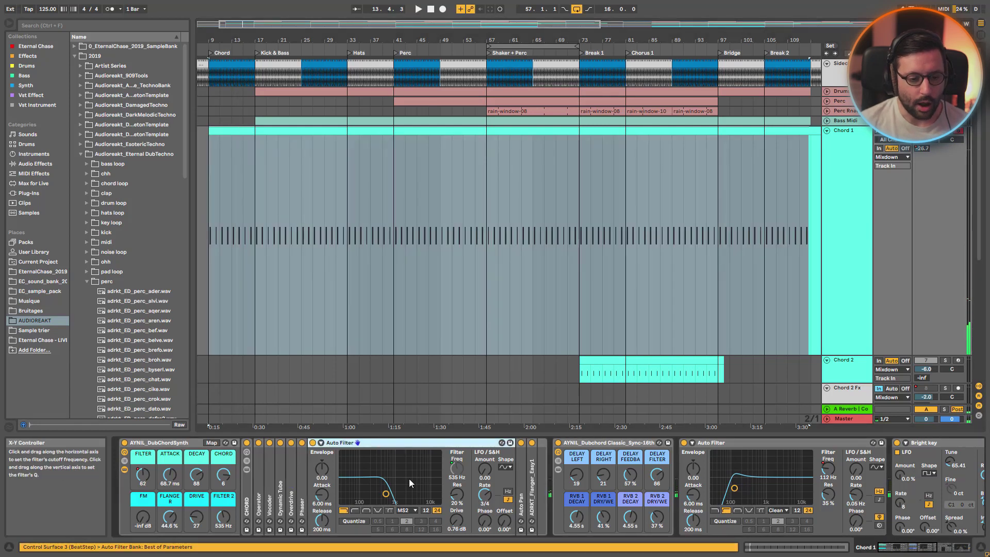
{"action": "left_click", "coordinate": [148, 484]}
{"action": "key", "text": "space"}
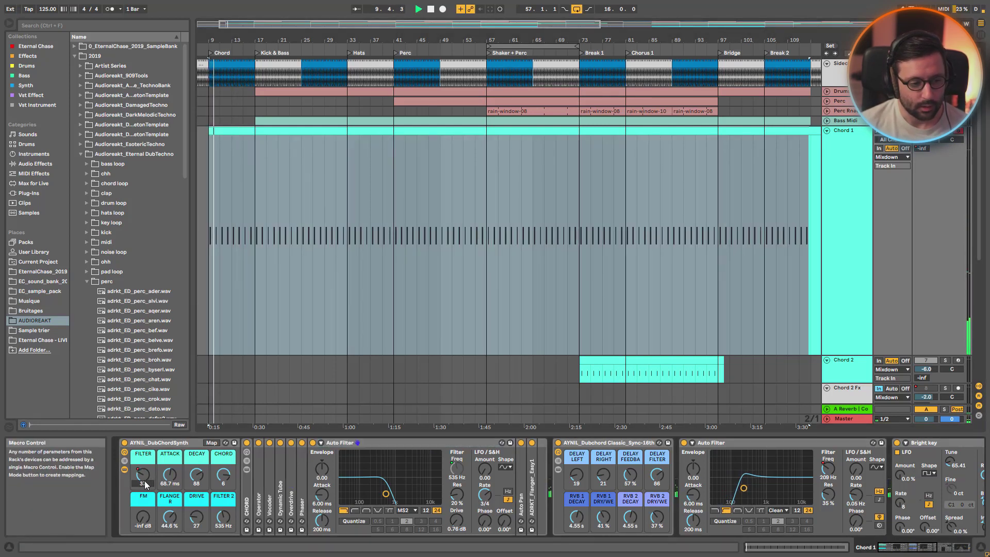
{"action": "left_click_drag", "start_coordinate": [145, 485], "coordinate": [145, 469]}
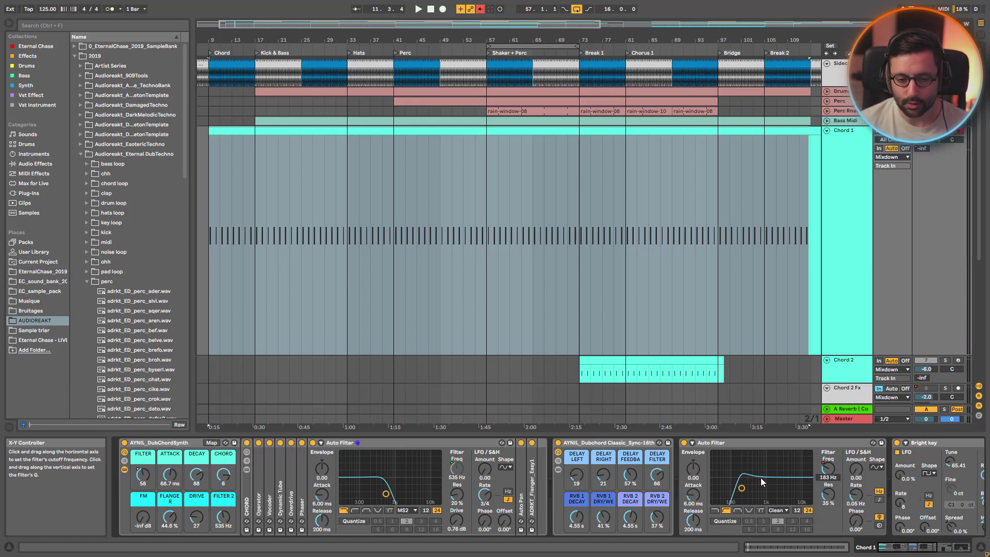
Try a 293 Hz cutoff on the second Auto Filter, re-enable the automation and set the FILTER macro to 58.
{"action": "key", "text": "space"}
{"action": "mouse_move", "coordinate": [765, 478]}
{"action": "left_mouse_down"}
{"action": "mouse_move", "coordinate": [781, 478]}
{"action": "mouse_move", "coordinate": [738, 487]}
{"action": "mouse_move", "coordinate": [748, 487]}
{"action": "left_mouse_up"}
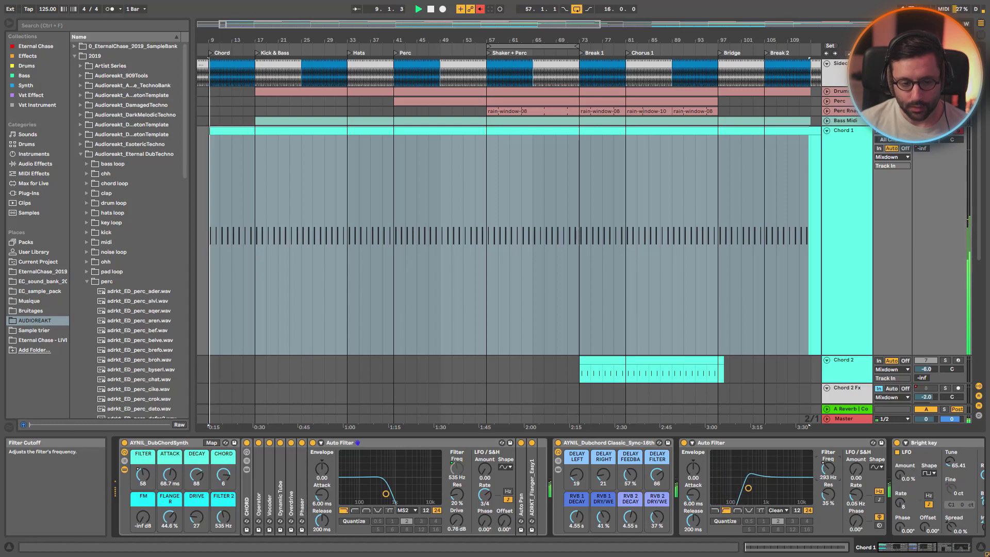
{"action": "left_click", "coordinate": [480, 9]}
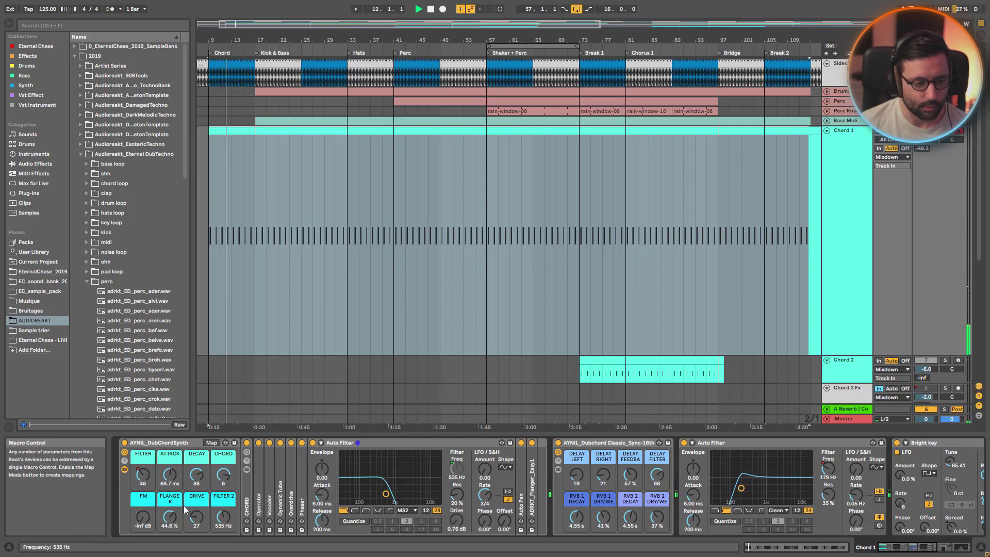
{"action": "left_click_drag", "start_coordinate": [143, 474], "coordinate": [143, 453]}
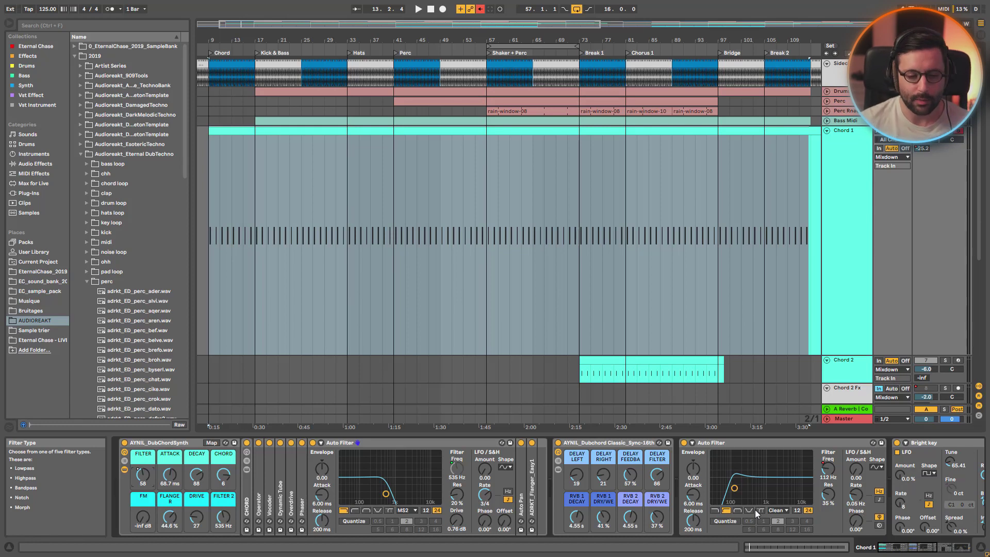
Fold the Auto Filter, hide AYNIL_DubChordSynth's devices and show the chains and devices of the AYNIL_Dubchord Classic rack.
{"action": "double_click", "coordinate": [355, 444]}
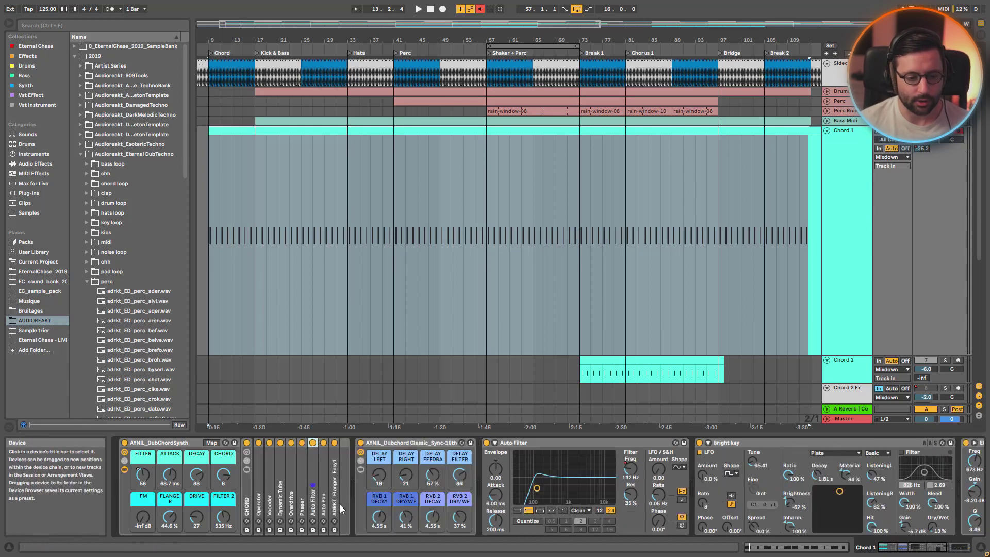
{"action": "left_click", "coordinate": [125, 469]}
{"action": "left_click", "coordinate": [251, 461]}
{"action": "left_click", "coordinate": [250, 469]}
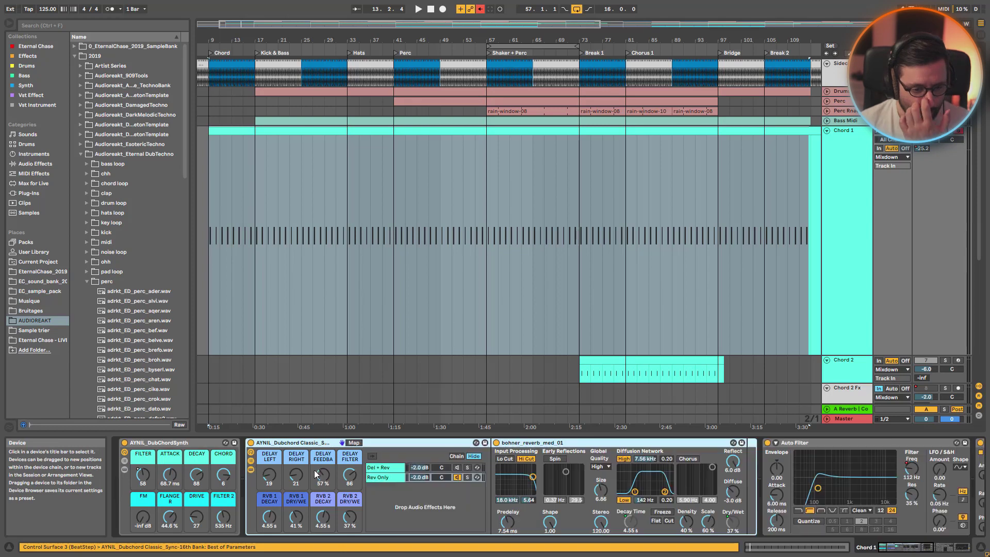
Activate the Del + Rev chain of the AYNIL_Dubchord Classic rack, play the chords through it and solo it.
{"action": "left_click", "coordinate": [392, 468]}
{"action": "left_click", "coordinate": [456, 467]}
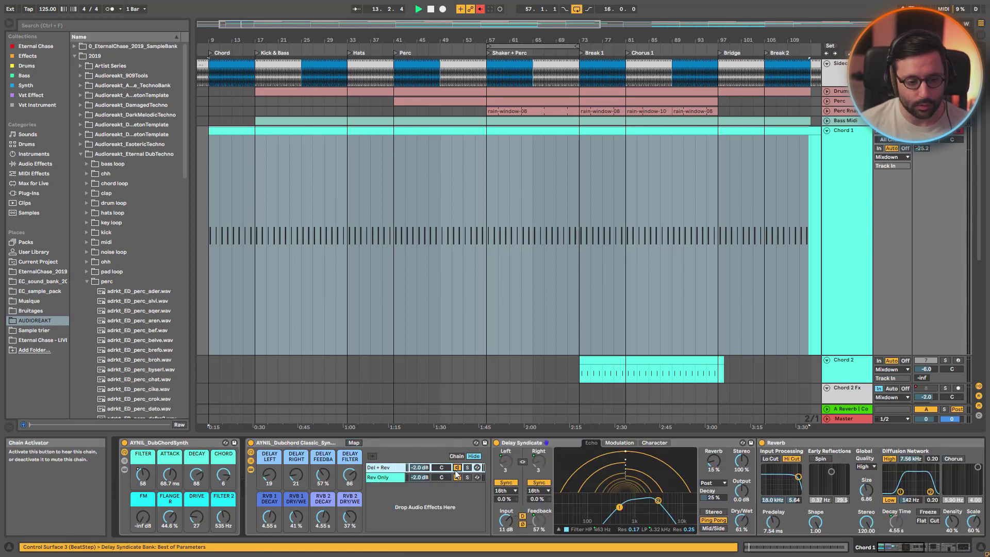
{"action": "key", "text": "space"}
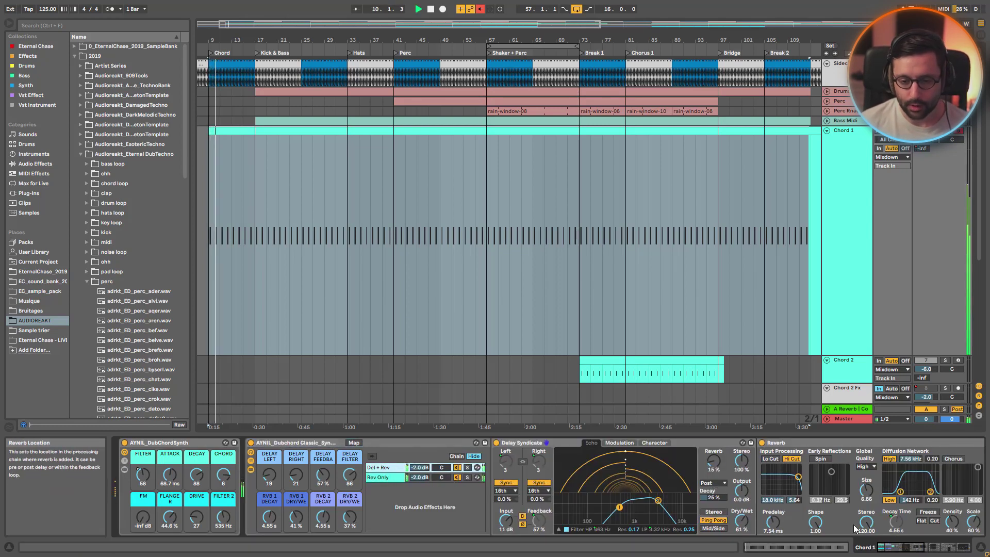
{"action": "scroll", "coordinate": [339, 458], "scroll_direction": "right", "scroll_amount": 2}
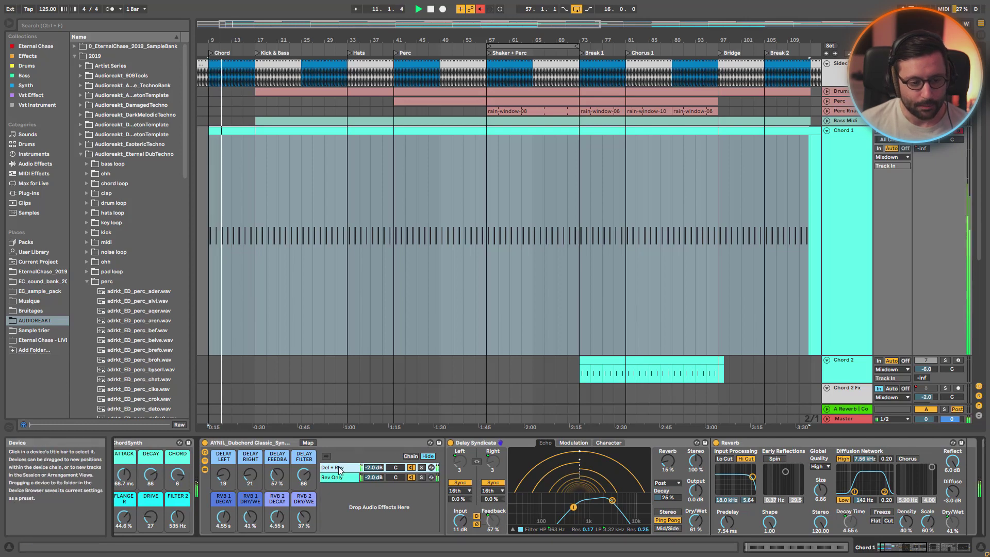
{"action": "left_click", "coordinate": [422, 467]}
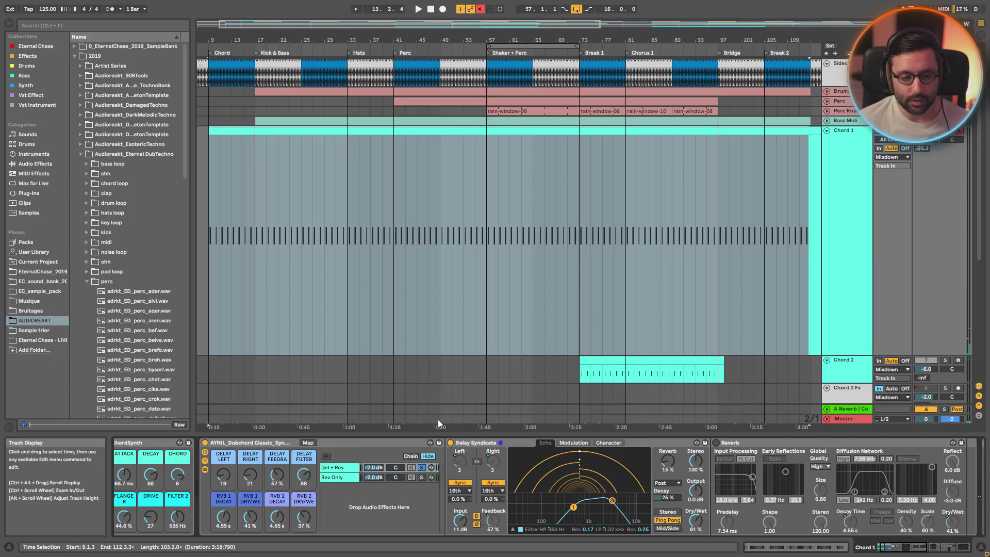
Switch off the filter in the Delay Syndicate echo and replay the chords from bar 9.
{"action": "key", "text": "space"}
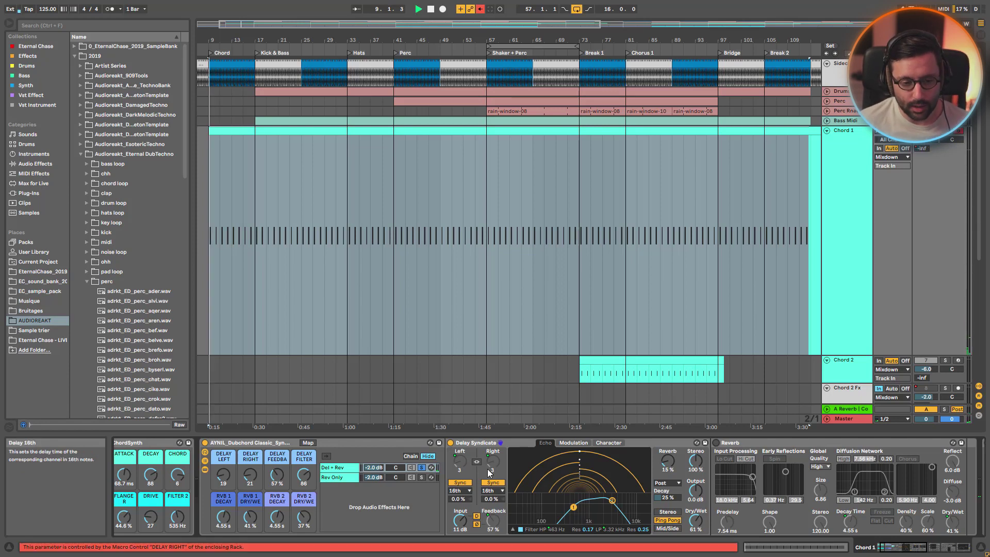
{"action": "left_click", "coordinate": [520, 529]}
{"action": "key", "text": "space"}
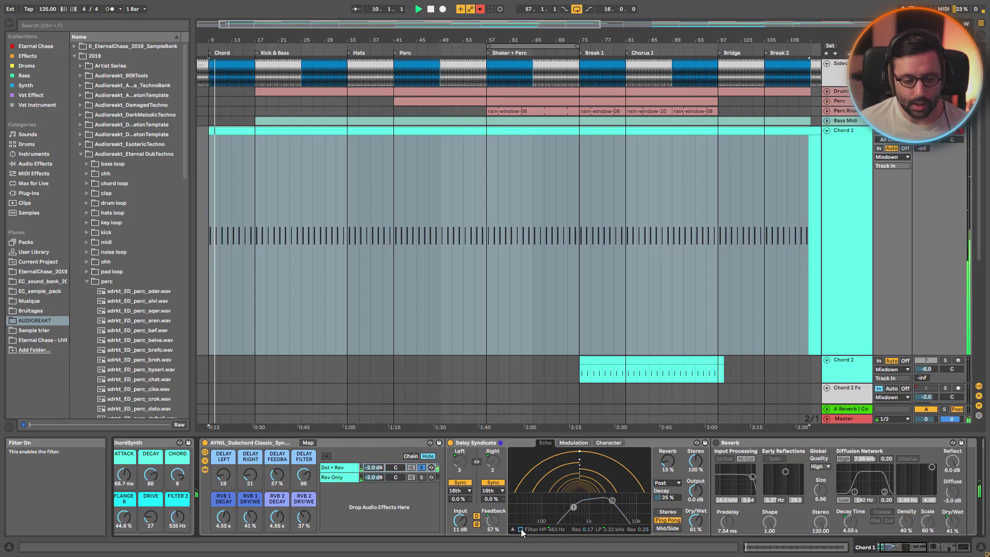
Switch the Delay Syndicate filter back on, replay the chords and compare them with the filter off and on.
{"action": "left_click", "coordinate": [521, 529]}
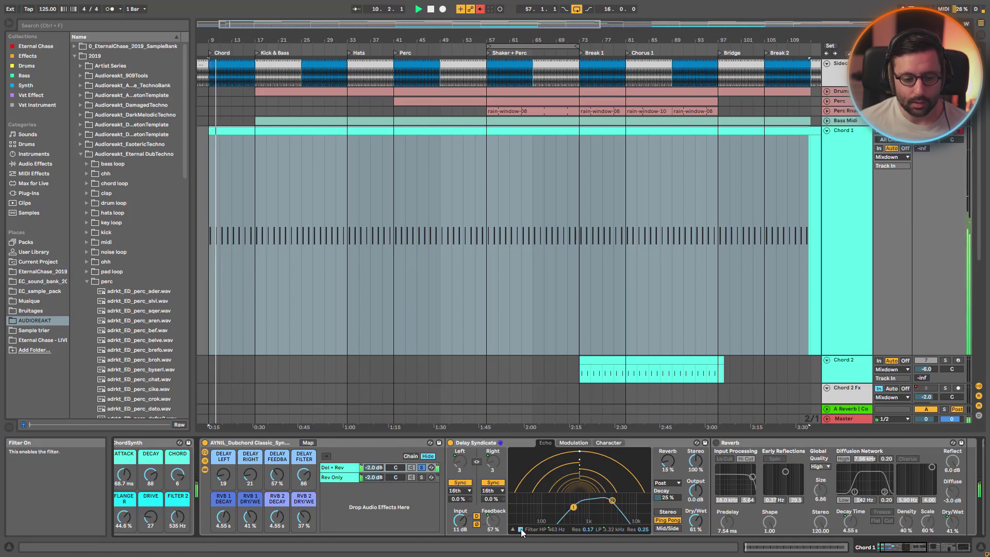
{"action": "left_click", "coordinate": [716, 443]}
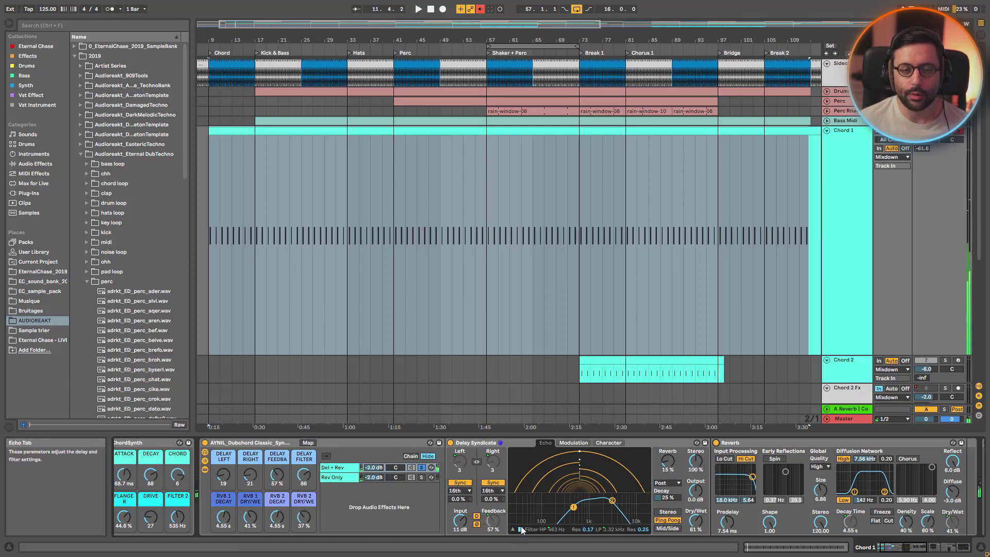
{"action": "key", "text": "space"}
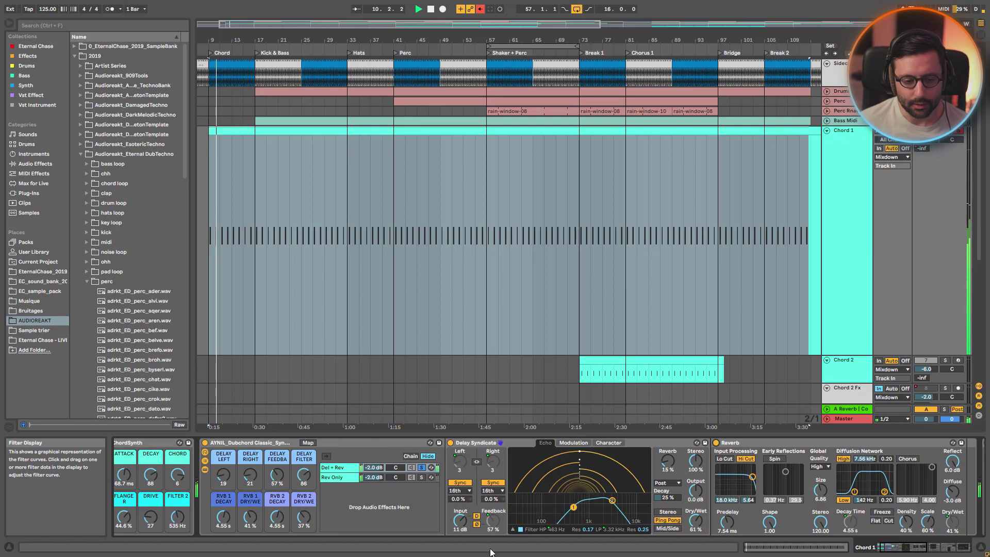
{"action": "left_click", "coordinate": [519, 529]}
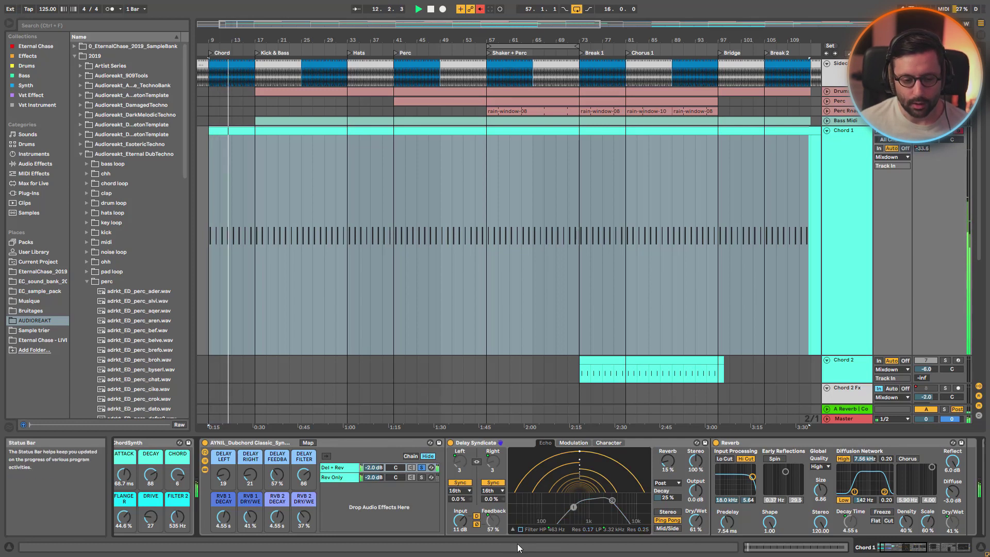
{"action": "left_click", "coordinate": [520, 530]}
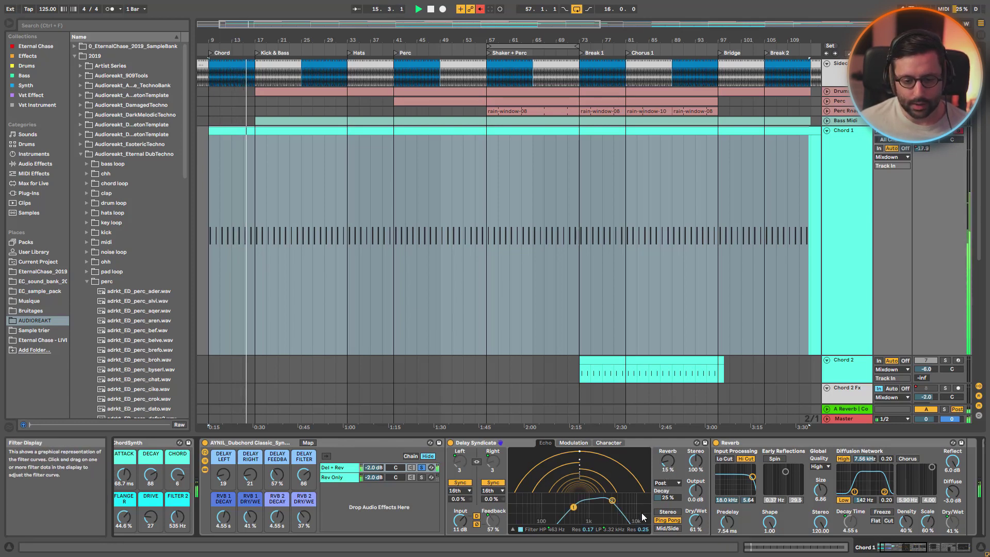
Examine the Delay Syndicate right delay time and feedback and the Reverb's decay time while replaying the chords.
{"action": "left_click", "coordinate": [482, 459]}
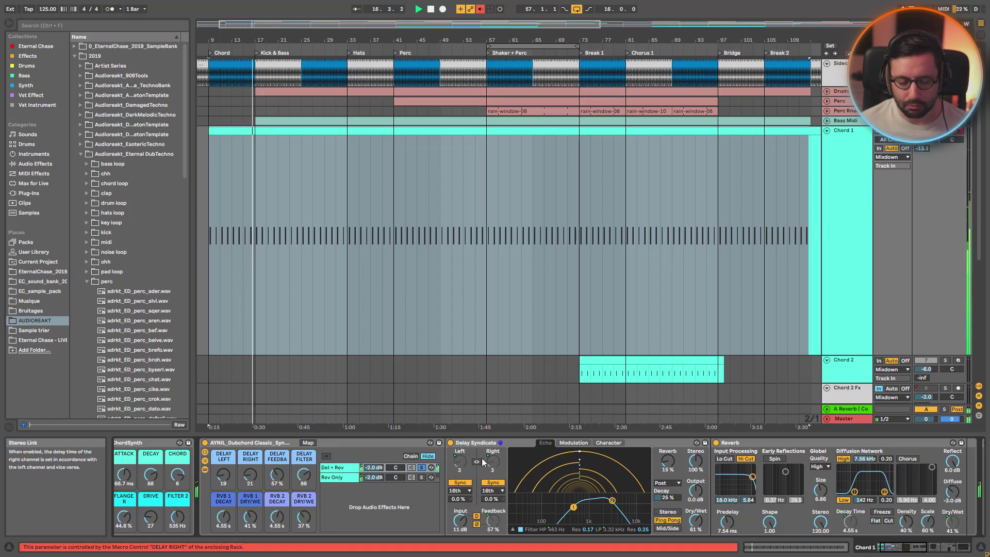
{"action": "left_click", "coordinate": [490, 520]}
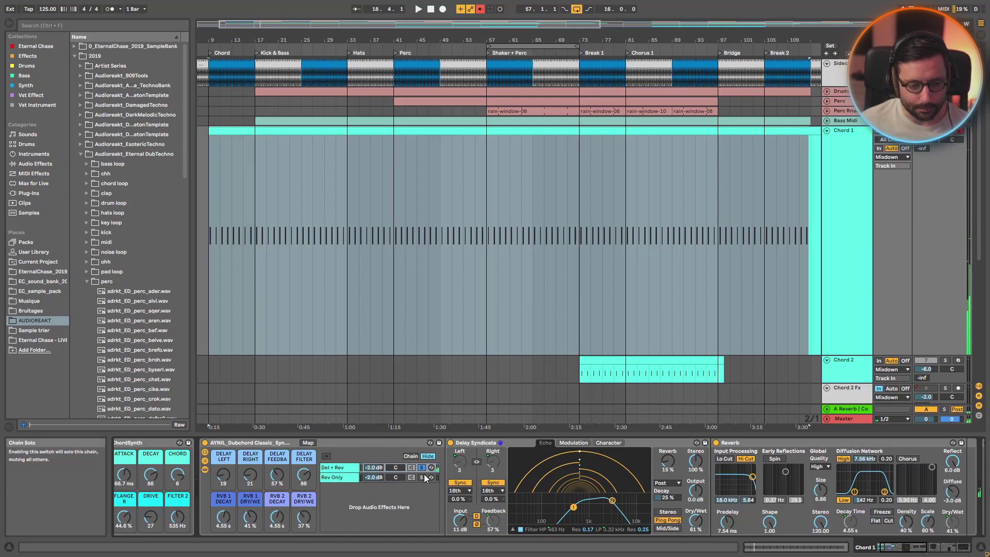
{"action": "key", "text": "space"}
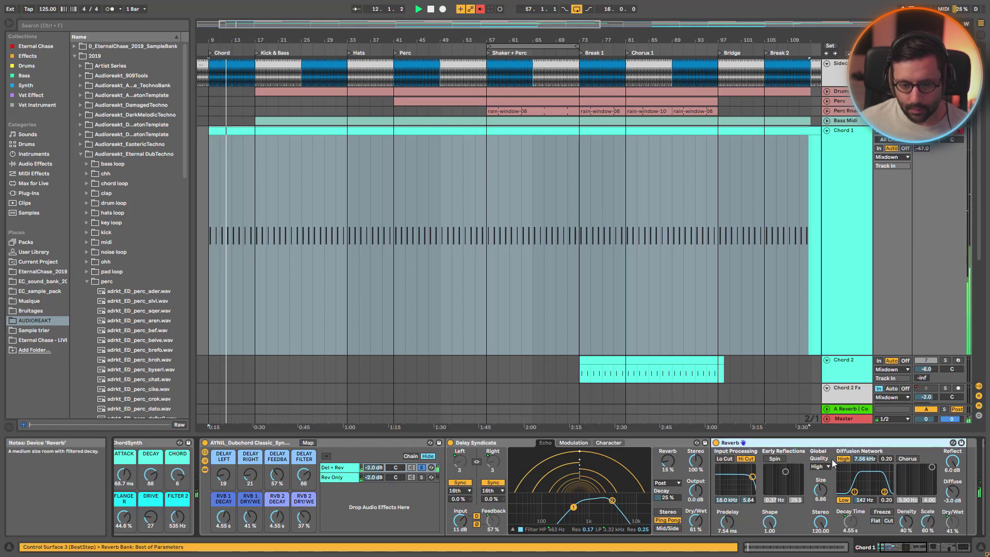
{"action": "left_click", "coordinate": [788, 495]}
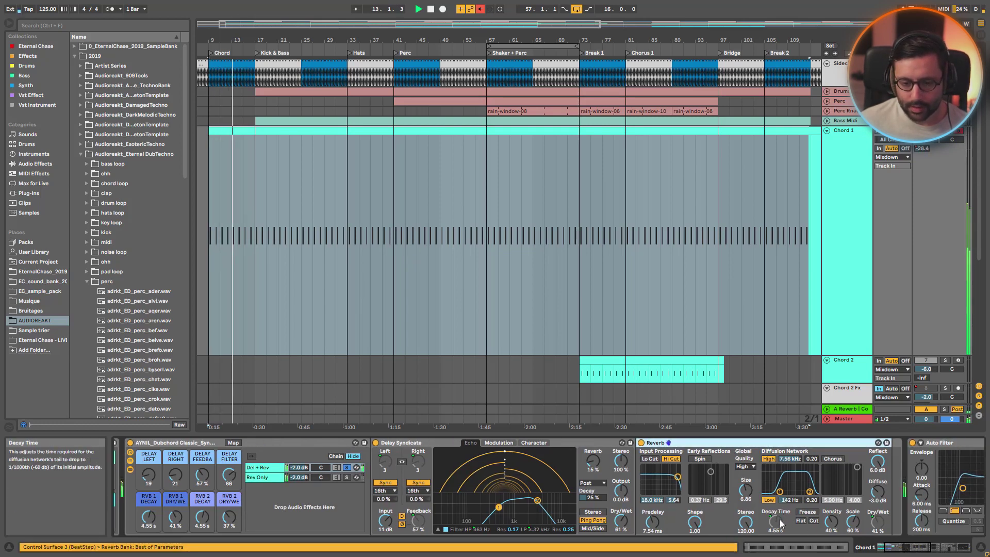
{"action": "left_click", "coordinate": [774, 522]}
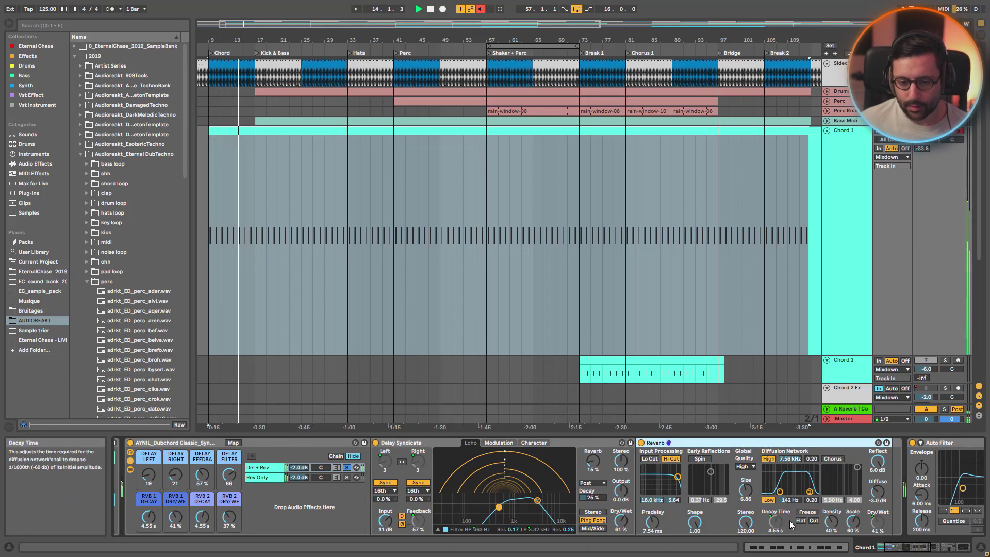
Solo the Rev Only chain in place of Del + Rev, play the chords through it and unsolo it.
{"action": "left_click_drag", "start_coordinate": [902, 551], "coordinate": [888, 549]}
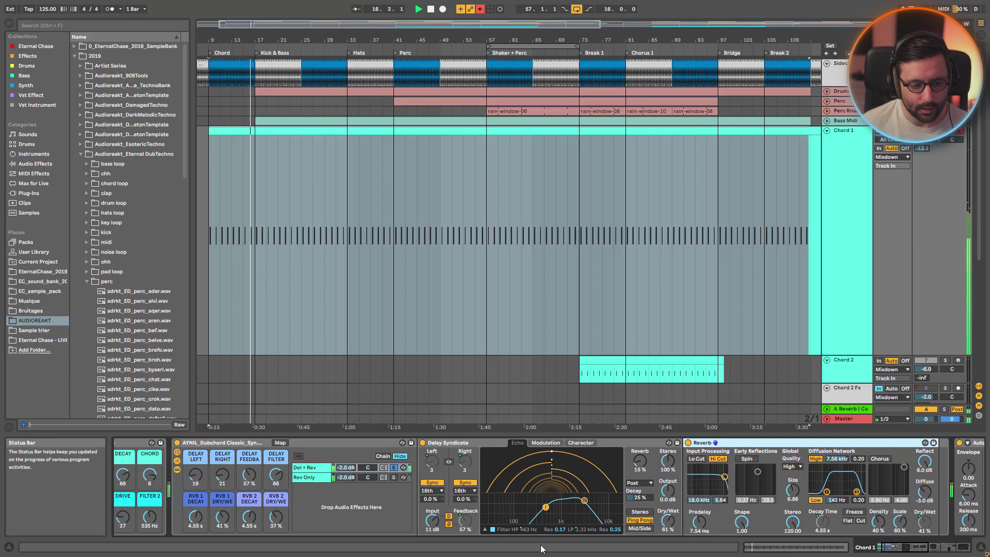
{"action": "left_click", "coordinate": [394, 477]}
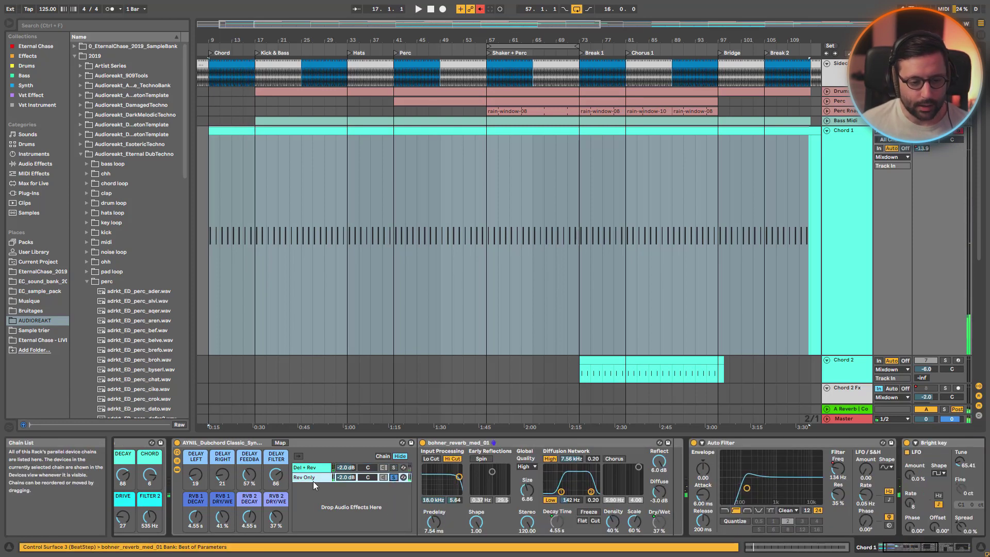
{"action": "key", "text": "space"}
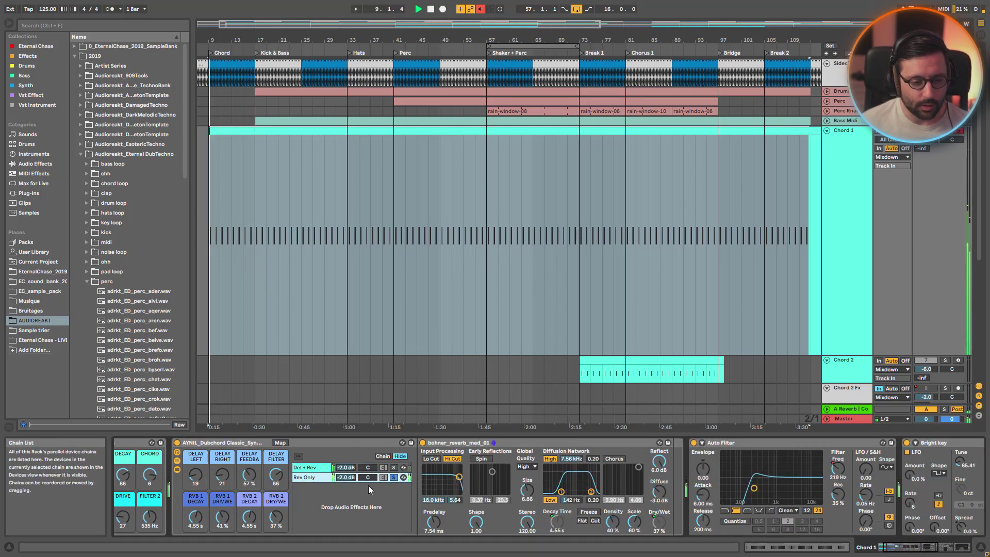
{"action": "left_click", "coordinate": [394, 478]}
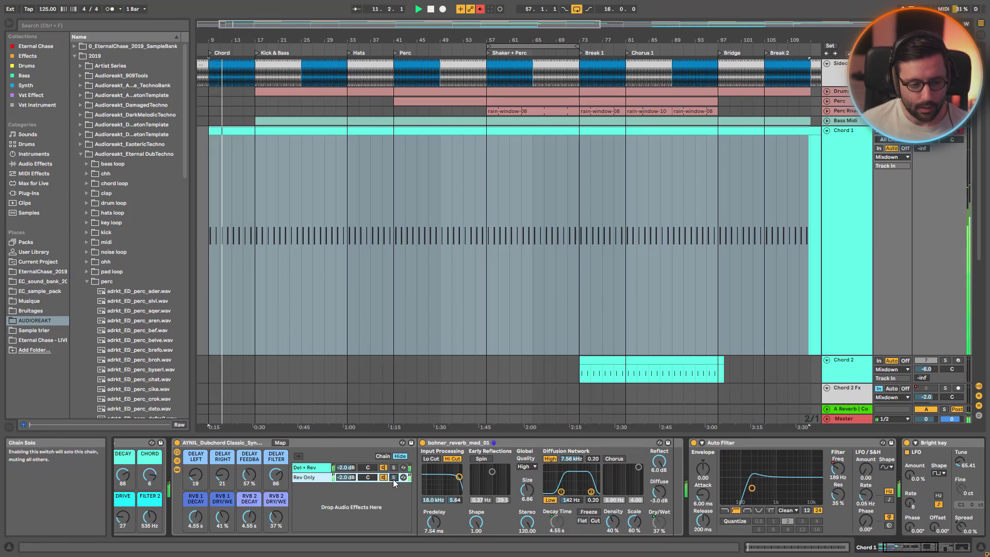
Hide the AYNIL_Dubchord Classic rack's chains and devices, and compare the chords with the Bright key device off and on.
{"action": "left_click", "coordinate": [177, 467]}
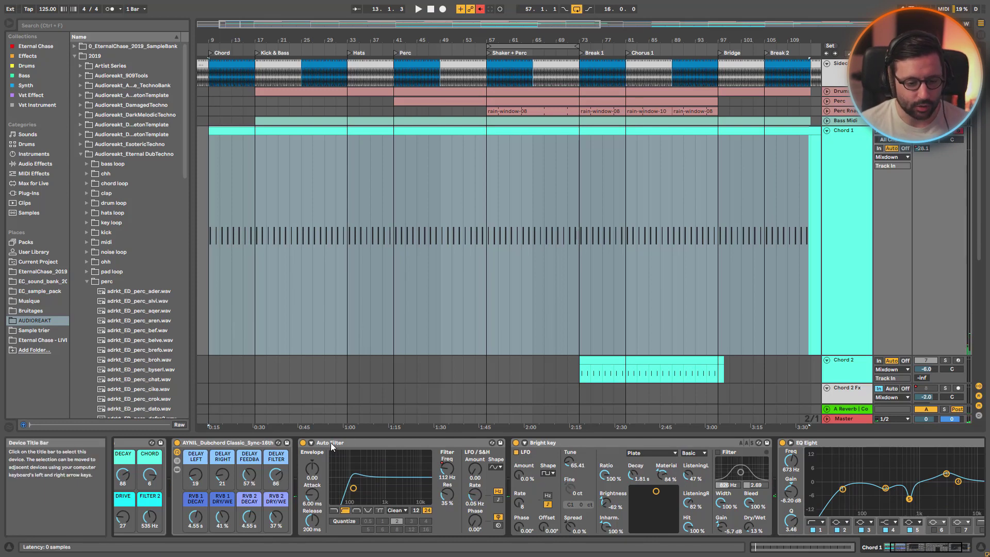
{"action": "left_click", "coordinate": [600, 444]}
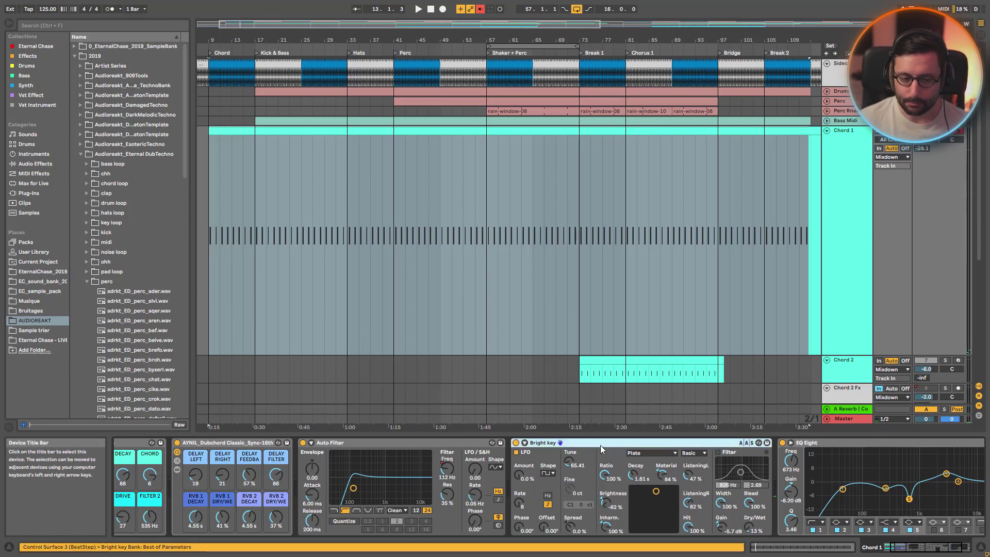
{"action": "left_click", "coordinate": [913, 553]}
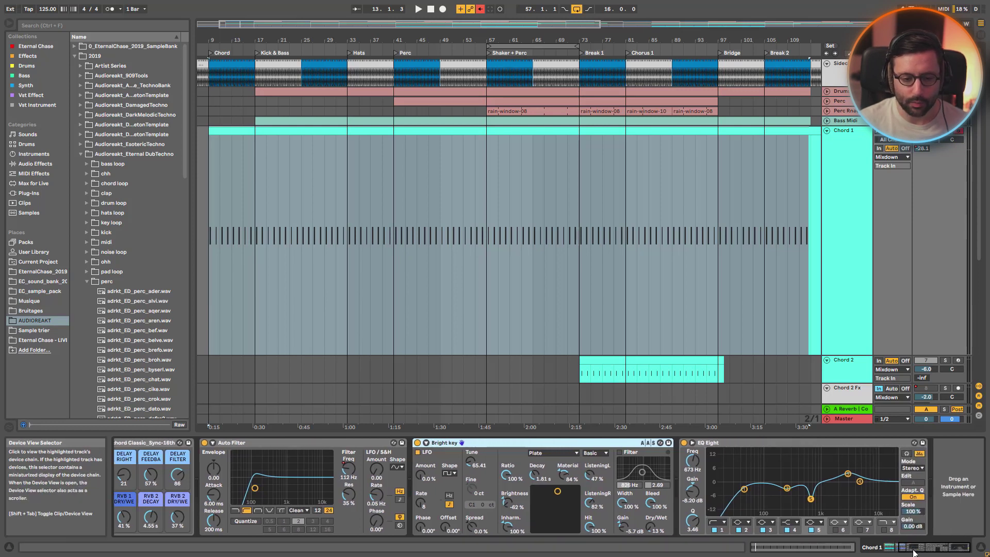
{"action": "key", "text": "space"}
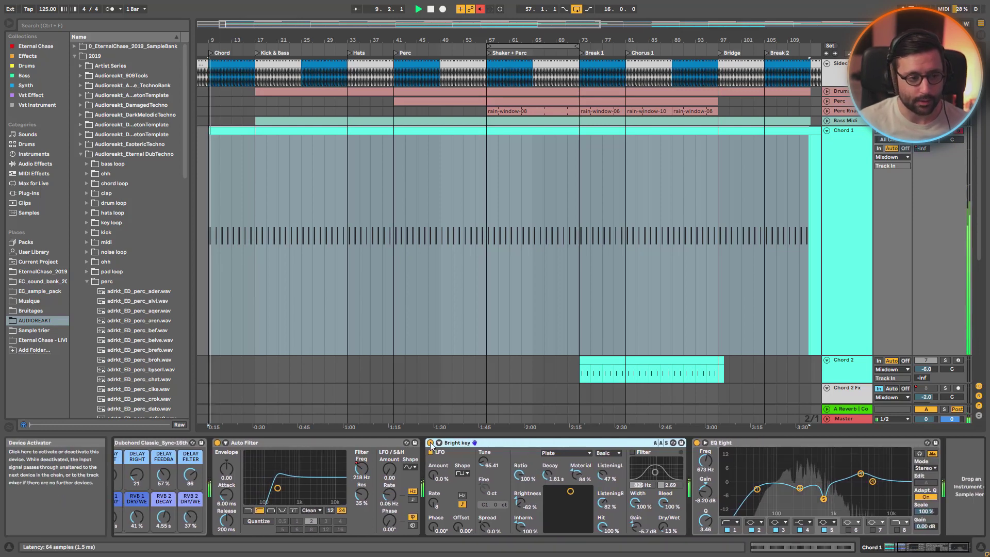
{"action": "left_click", "coordinate": [430, 442]}
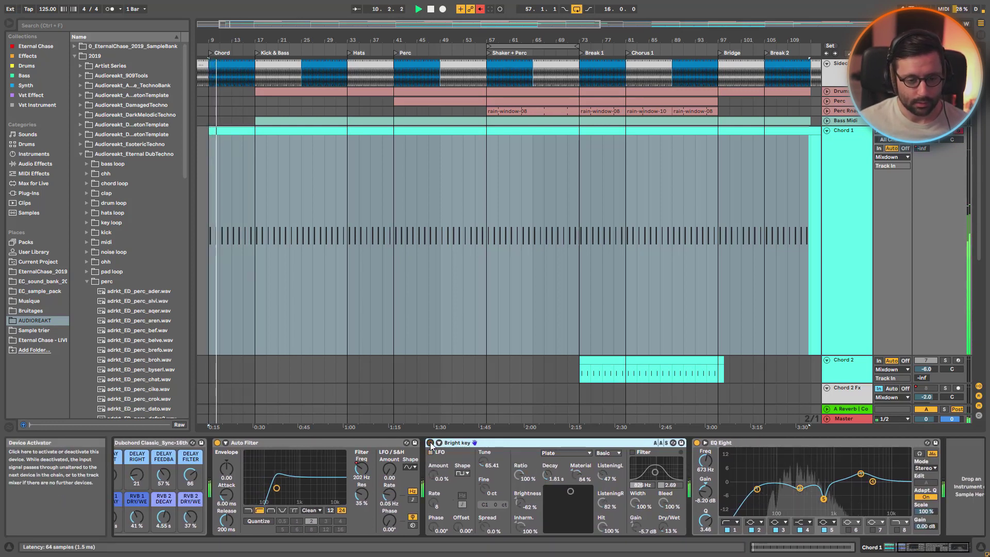
{"action": "left_click", "coordinate": [430, 443]}
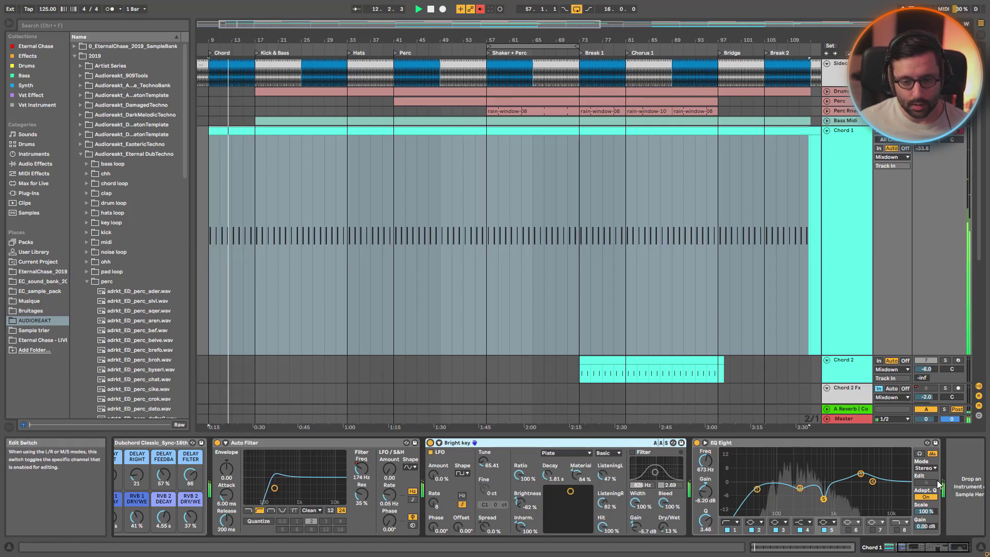
Fold the Chord 1 track and play Chord 2 from the start of its clip at bar 73.
{"action": "left_click", "coordinate": [827, 130]}
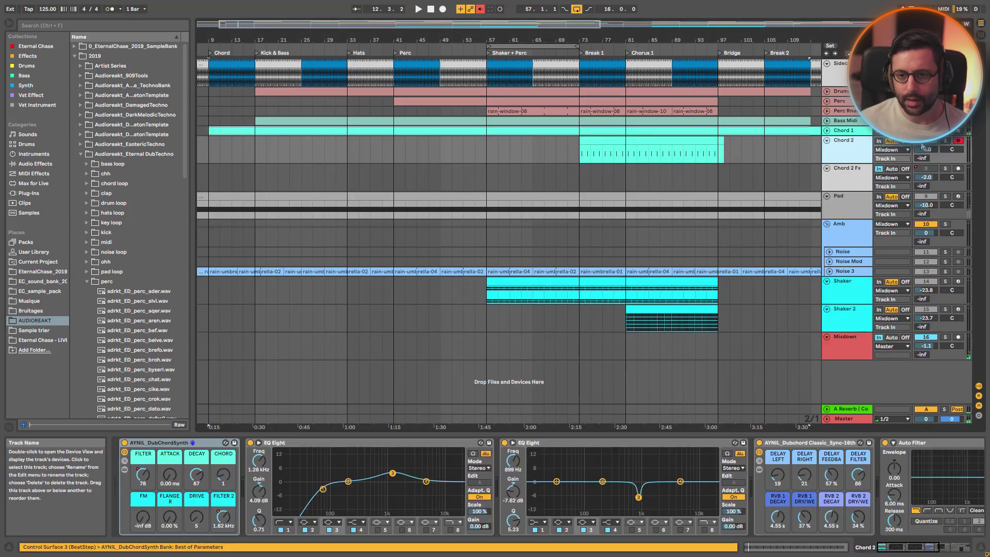
{"action": "left_click", "coordinate": [581, 156]}
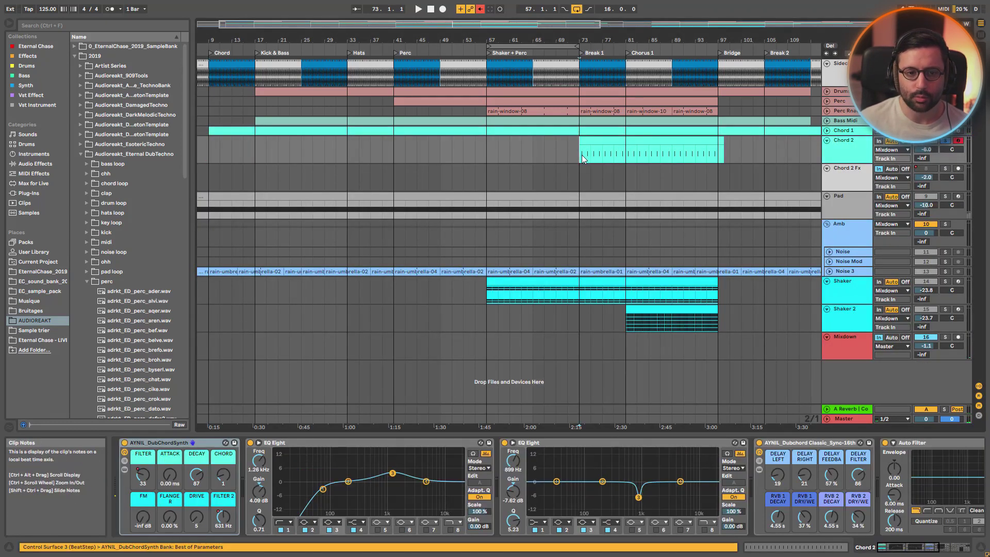
{"action": "key", "text": "space"}
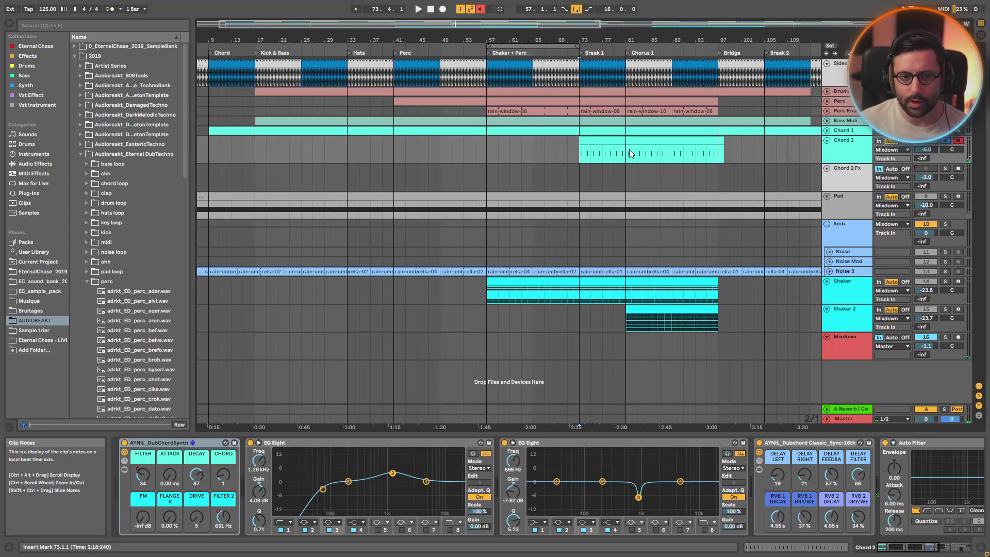
{"action": "key", "text": "space"}
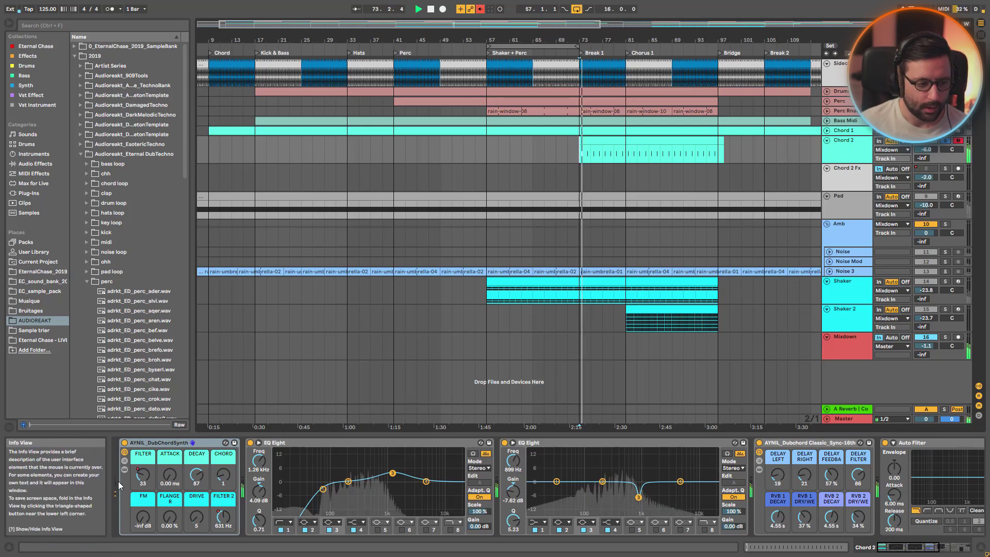
Show the devices of Chord 2's AYNIL_DubChordSynth rack and unfold its Auto Filter while the chord plays.
{"action": "left_click", "coordinate": [124, 469]}
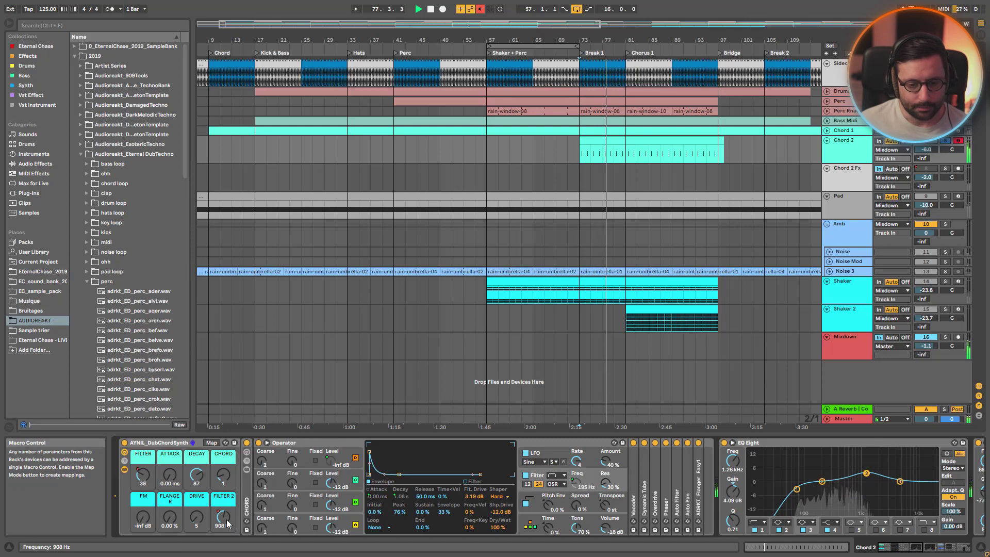
{"action": "double_click", "coordinate": [677, 499]}
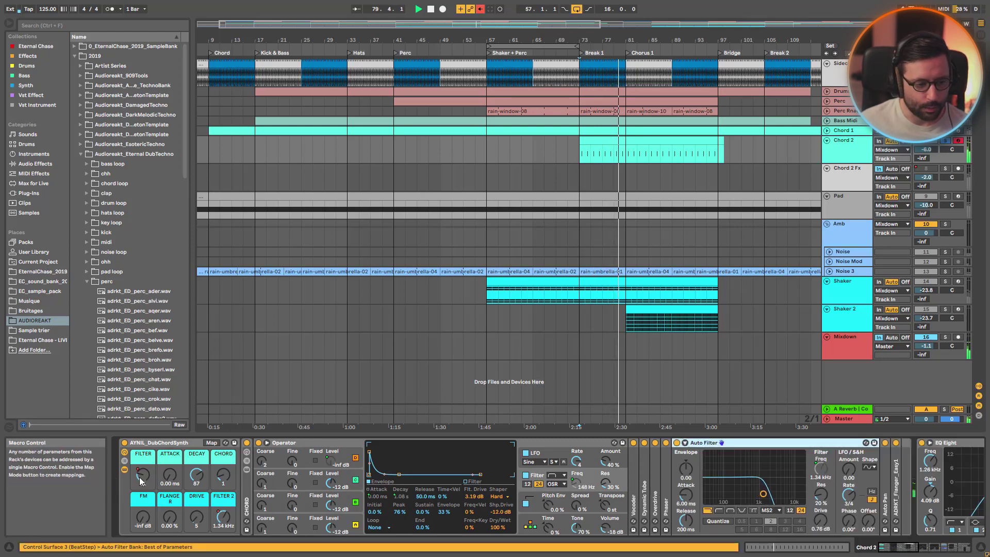
{"action": "left_click", "coordinate": [901, 549]}
{"action": "left_click_drag", "start_coordinate": [902, 548], "coordinate": [896, 548]}
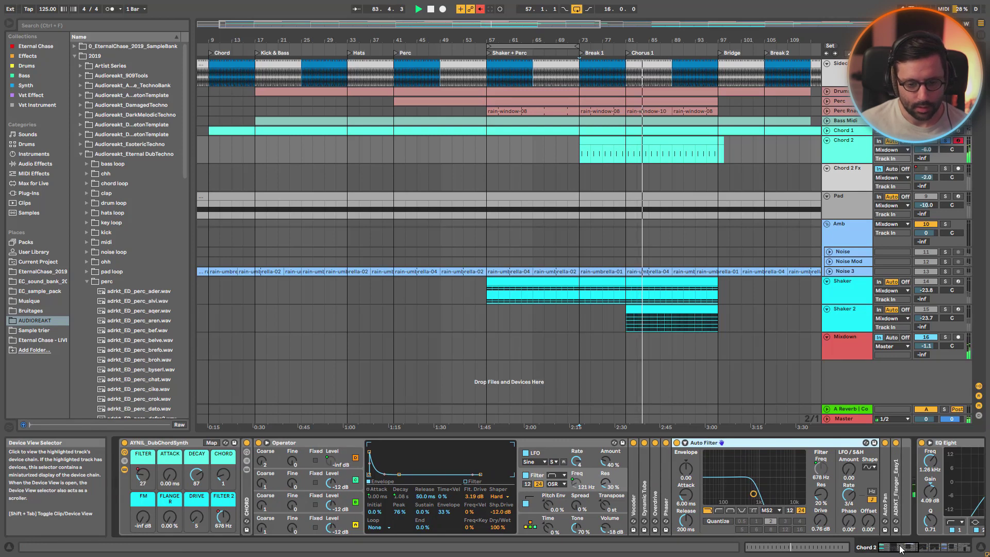
{"action": "left_click_drag", "start_coordinate": [897, 548], "coordinate": [897, 549]}
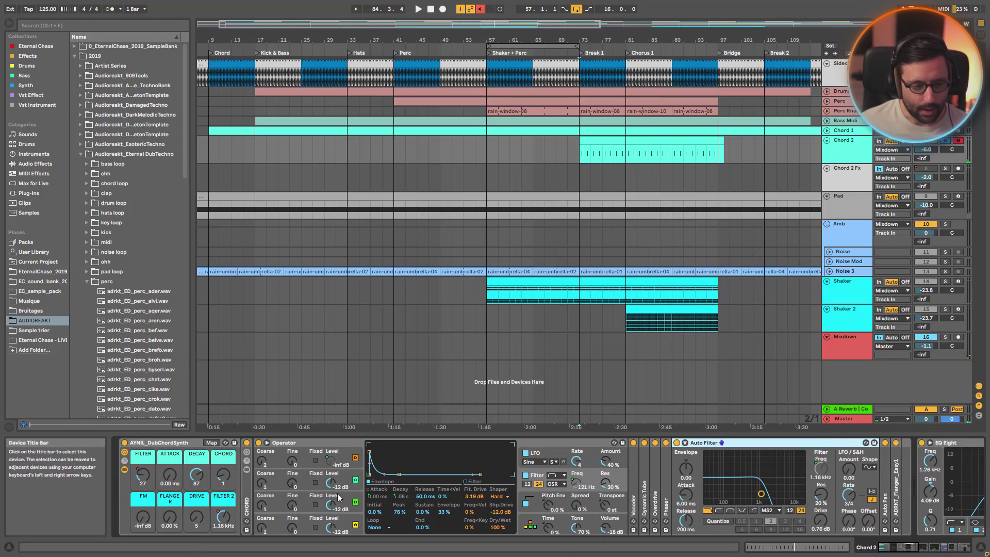
Fold the Operator and Auto Filter, show the CHORD rack's macros and chain list, and play with the +3 +7 chain selected.
{"action": "left_click", "coordinate": [311, 445]}
{"action": "double_click", "coordinate": [351, 444]}
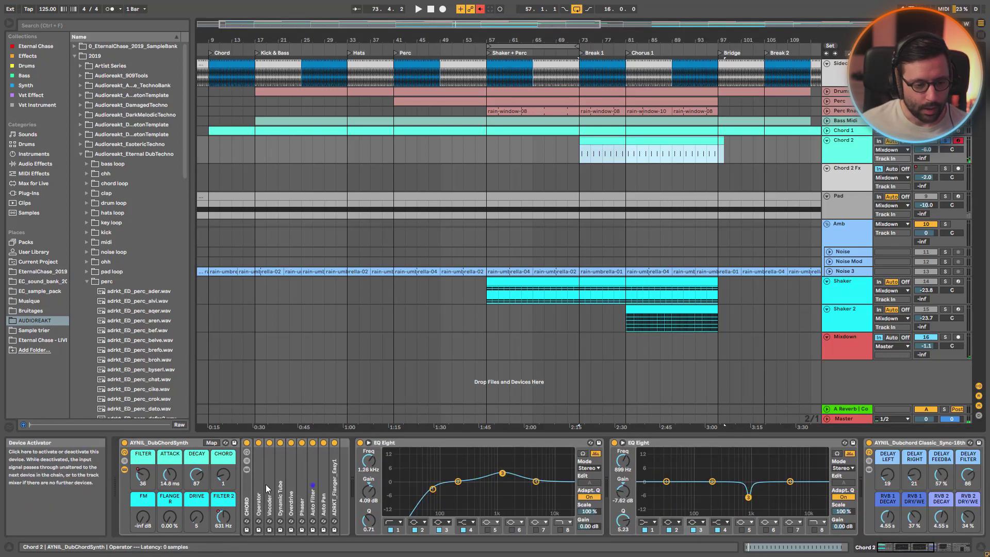
{"action": "double_click", "coordinate": [249, 490]}
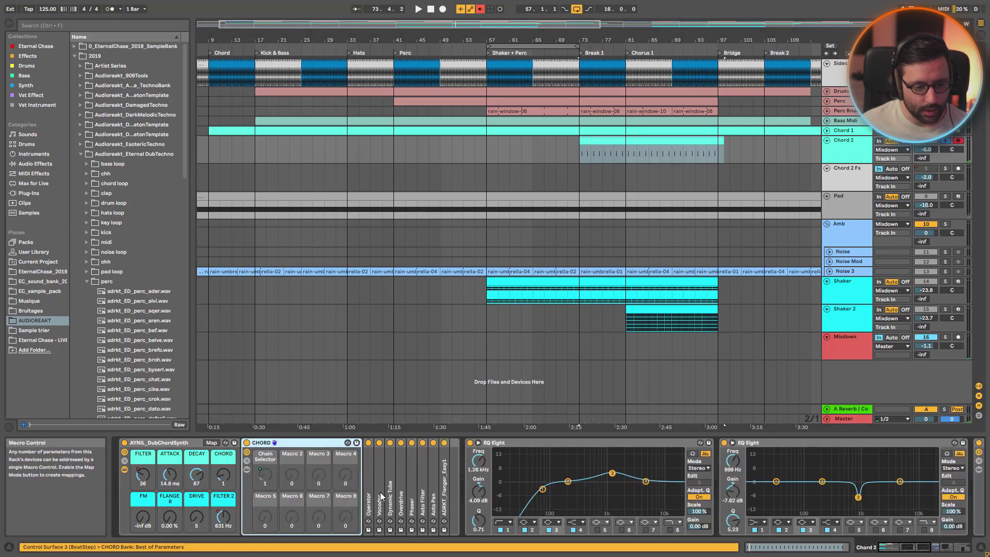
{"action": "left_click", "coordinate": [247, 460]}
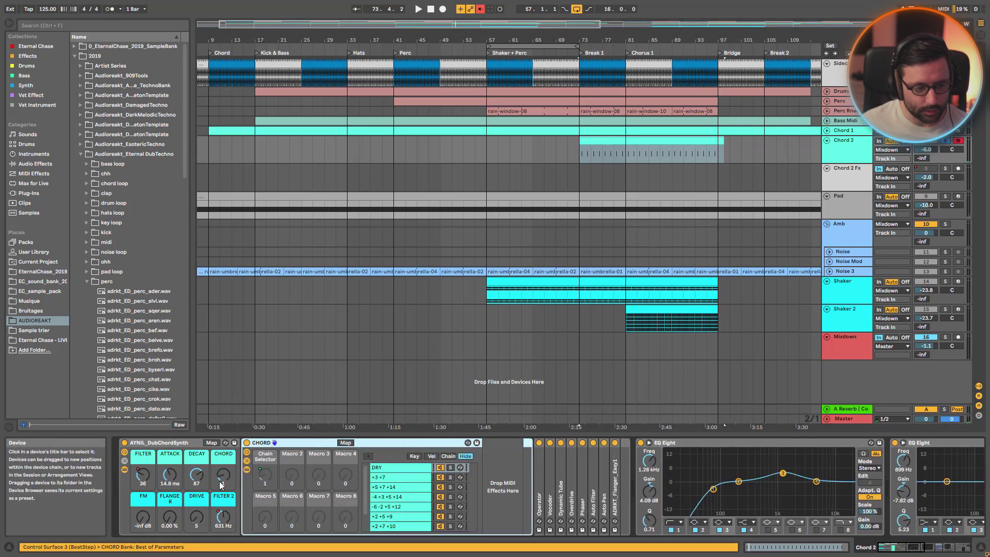
{"action": "left_click", "coordinate": [407, 478]}
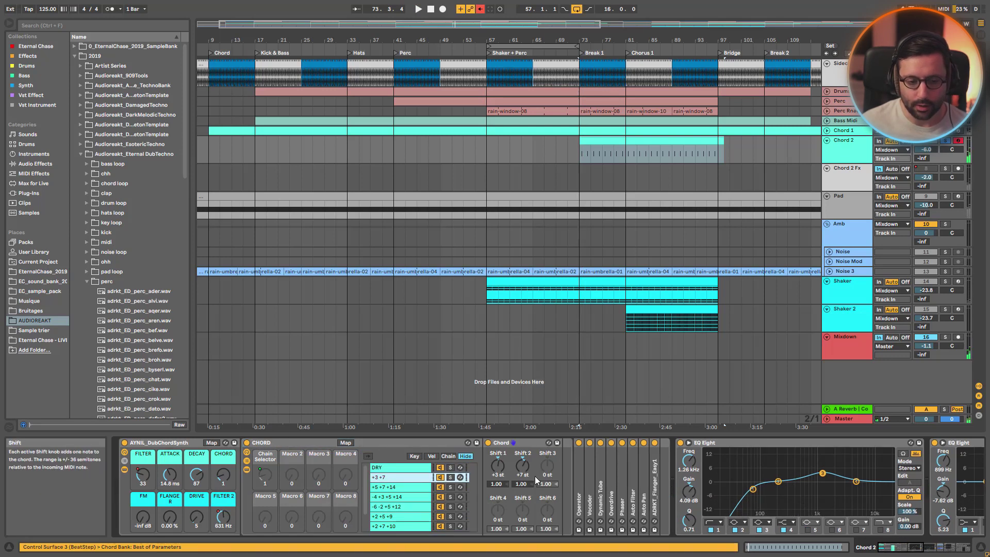
{"action": "key", "text": "space"}
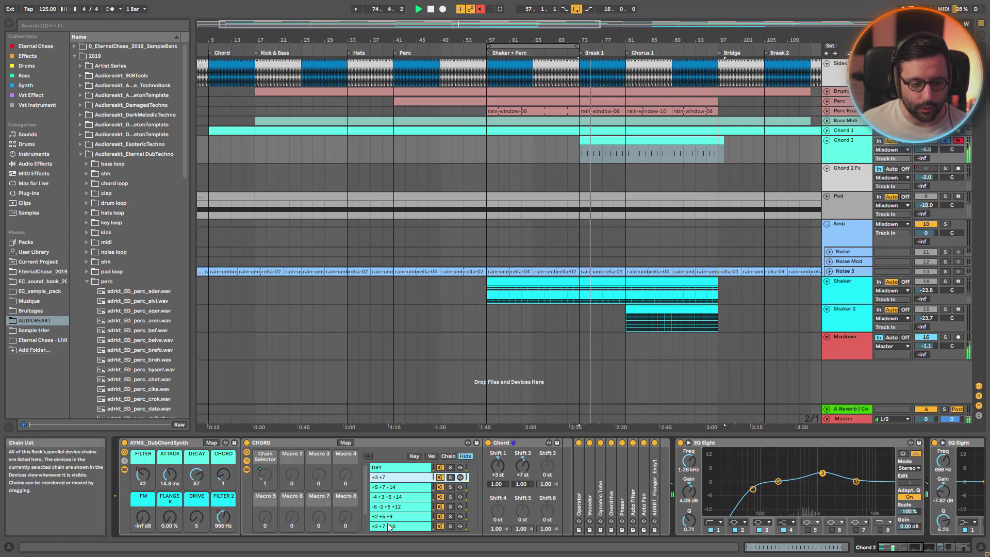
Fold the CHORD rack, inspect the Operator settings, and hide the devices inside the AYNIL_DubChordSynth rack.
{"action": "scroll", "coordinate": [388, 526], "scroll_direction": "down", "scroll_amount": 1}
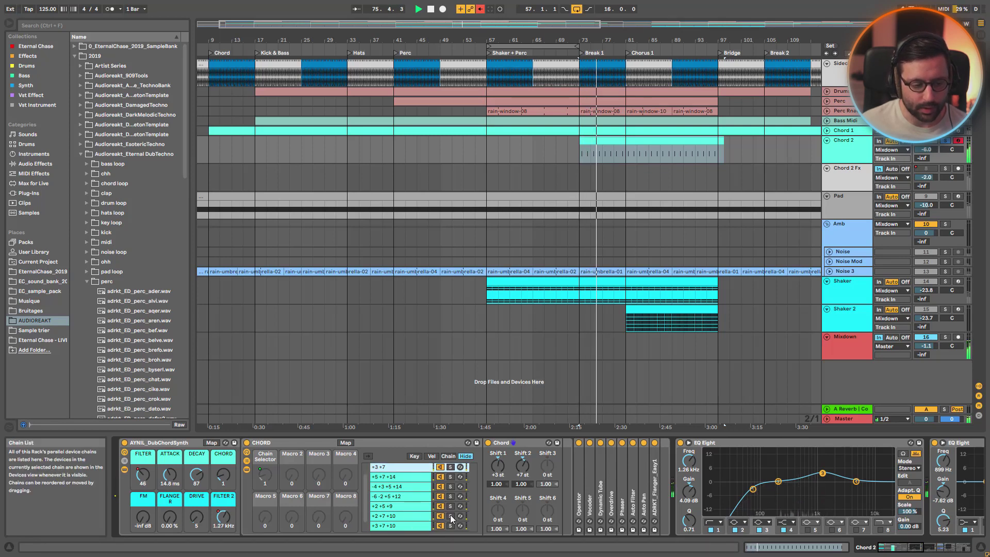
{"action": "double_click", "coordinate": [306, 444]}
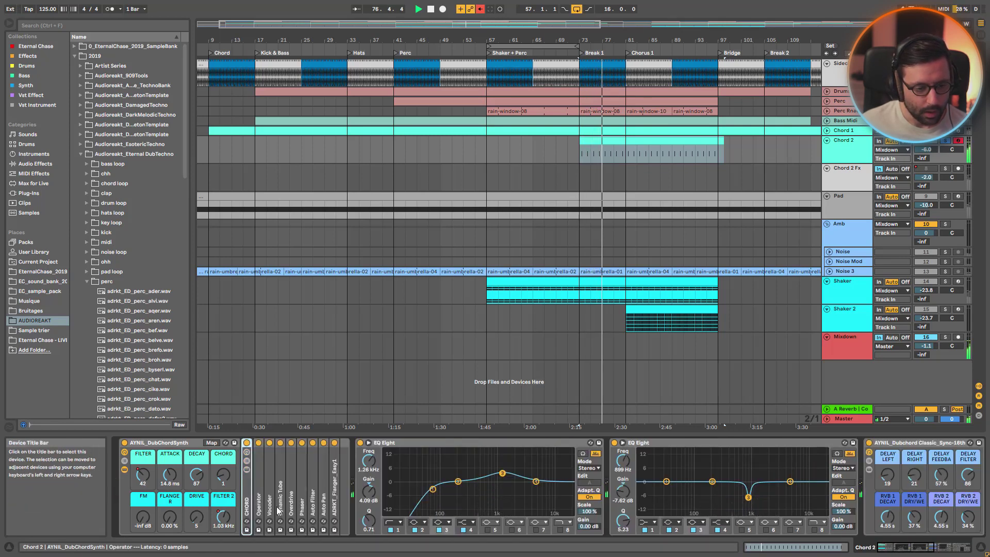
{"action": "double_click", "coordinate": [258, 504]}
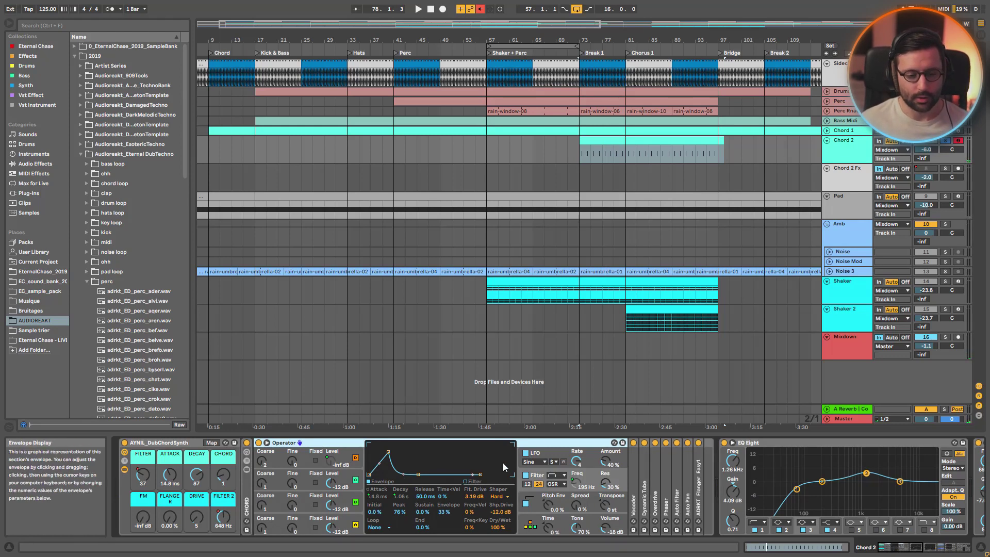
{"action": "double_click", "coordinate": [336, 444]}
{"action": "left_click", "coordinate": [124, 469]}
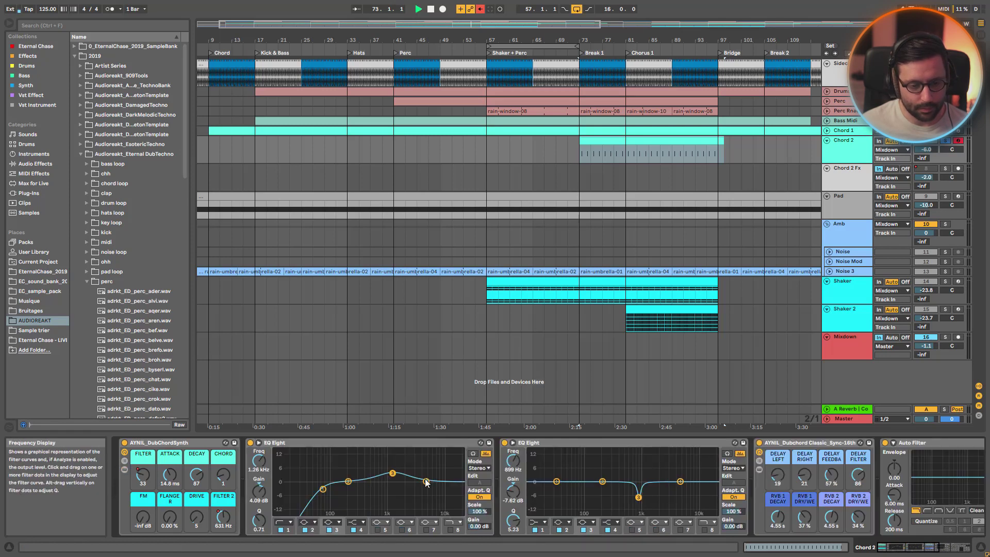
During playback, inspect the Del + Rev and Rev Only chains of the Dubchord Classic rack and compare the sound with Bright key off and on.
{"action": "key", "text": "space"}
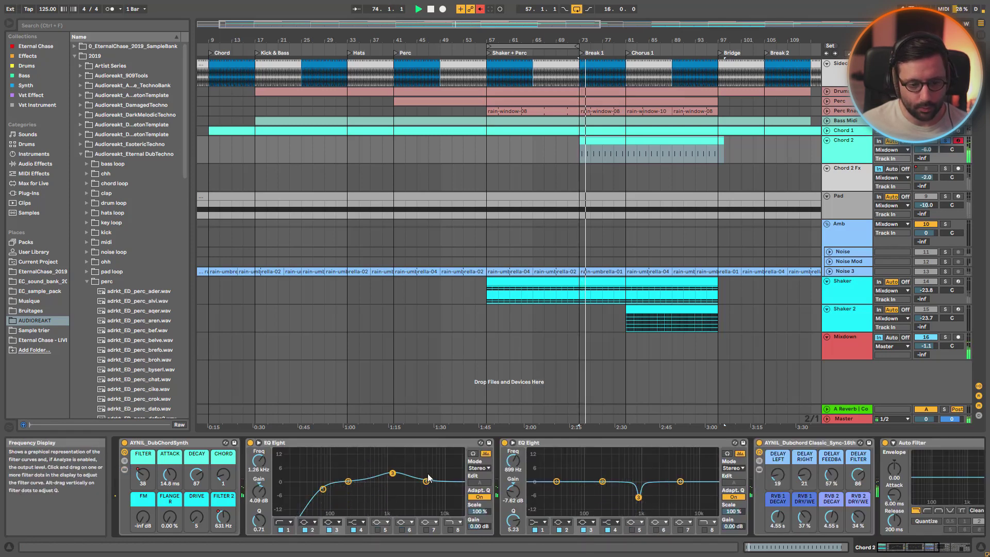
{"action": "scroll", "coordinate": [773, 484], "scroll_direction": "right", "scroll_amount": 3}
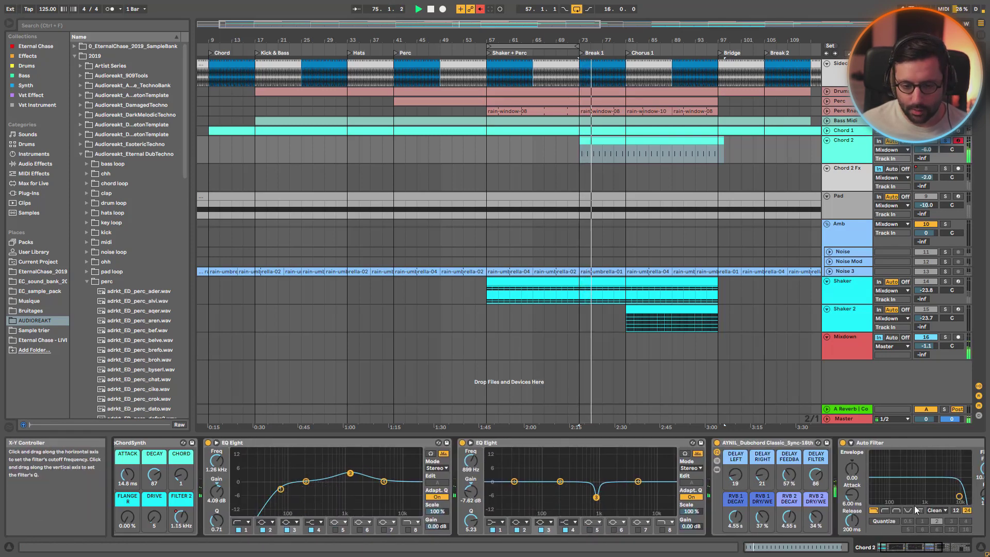
{"action": "left_click", "coordinate": [930, 551]}
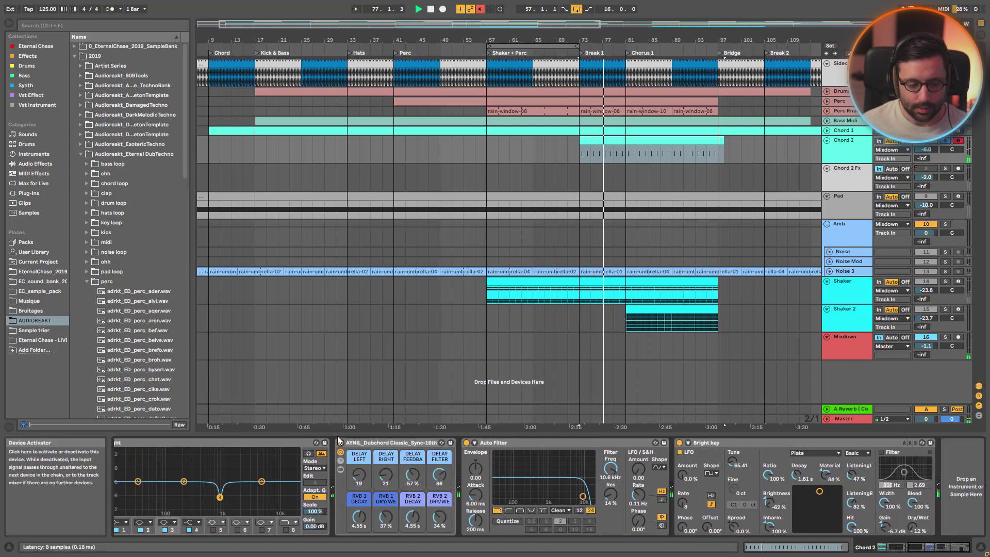
{"action": "left_click", "coordinate": [341, 460]}
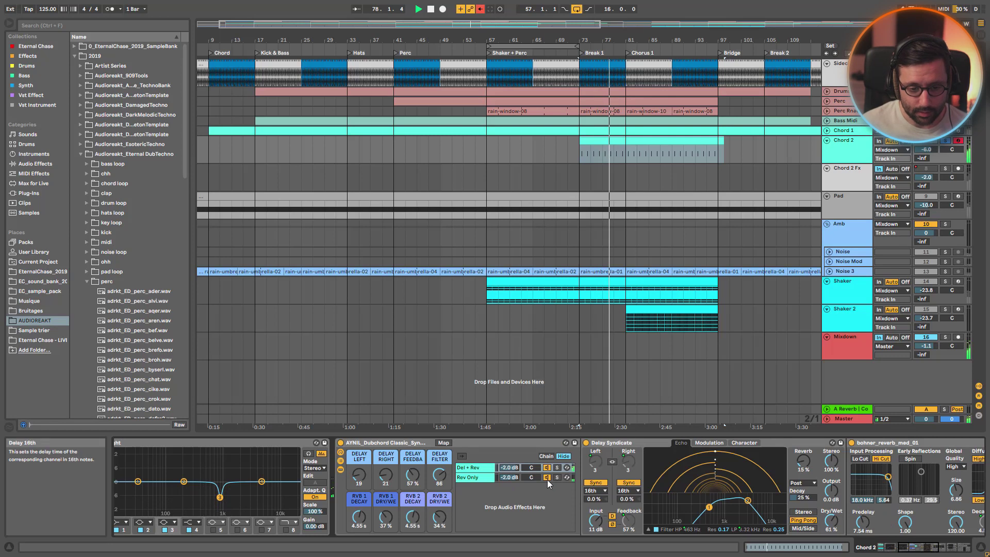
{"action": "left_click", "coordinate": [462, 478]}
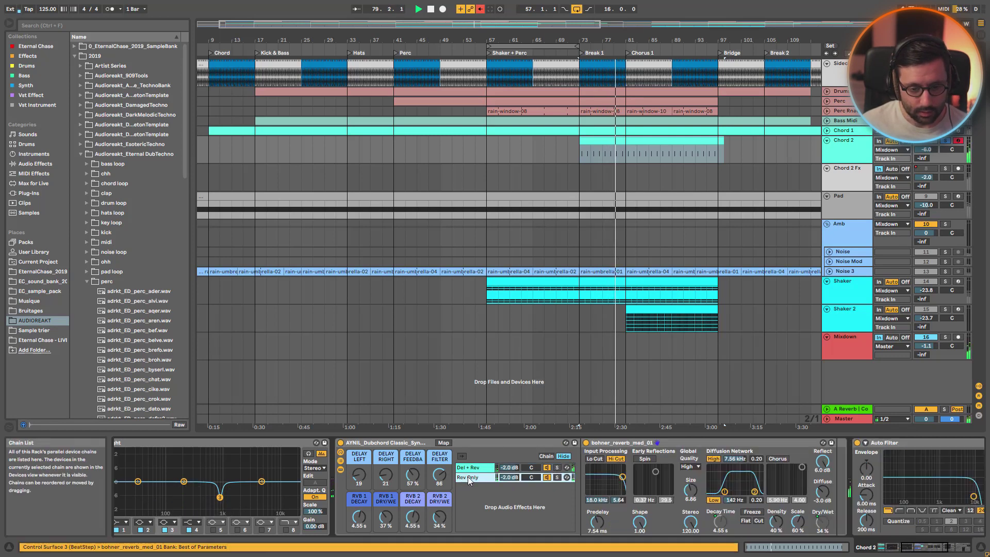
{"action": "left_click", "coordinate": [473, 469]}
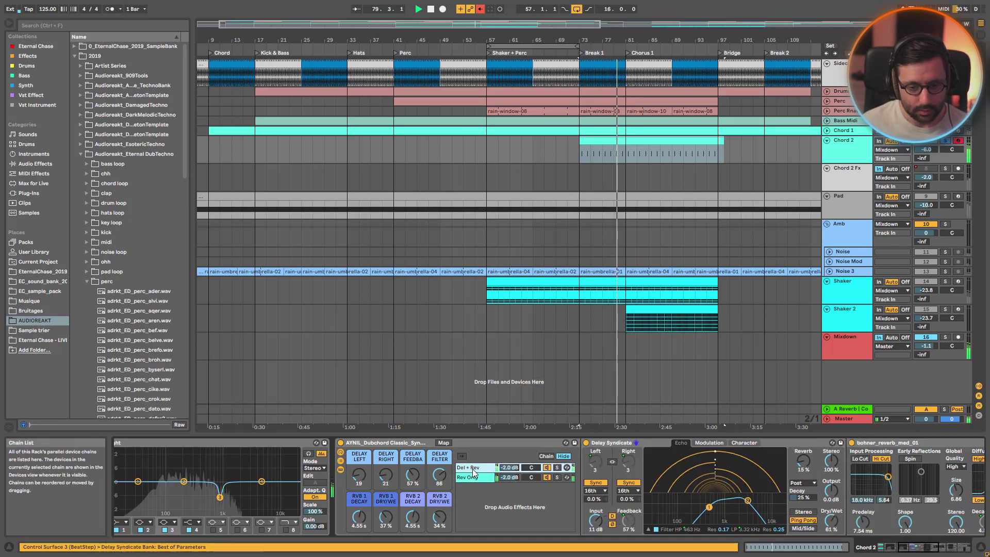
{"action": "left_click", "coordinate": [341, 460]}
{"action": "left_click", "coordinate": [341, 460]}
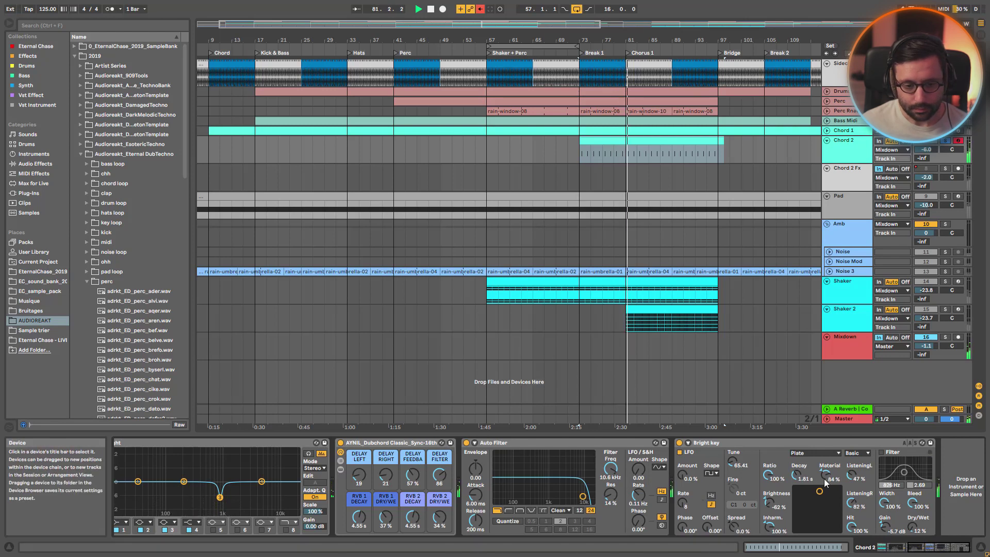
{"action": "left_click", "coordinate": [678, 445]}
{"action": "left_click", "coordinate": [679, 446]}
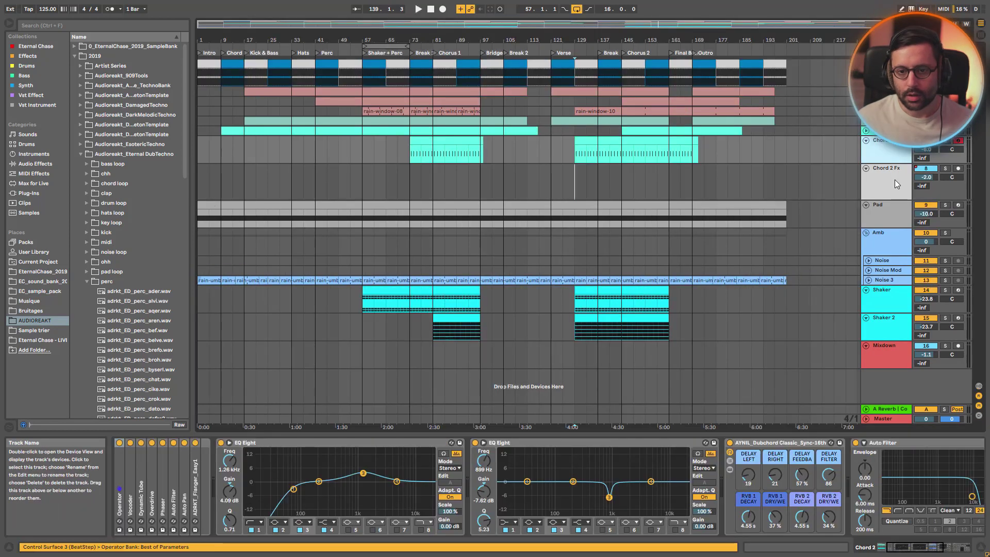
Show the In/Out section and enlarge the Chord 2 Fx track to reveal its full input routing.
{"action": "left_click", "coordinate": [895, 179]}
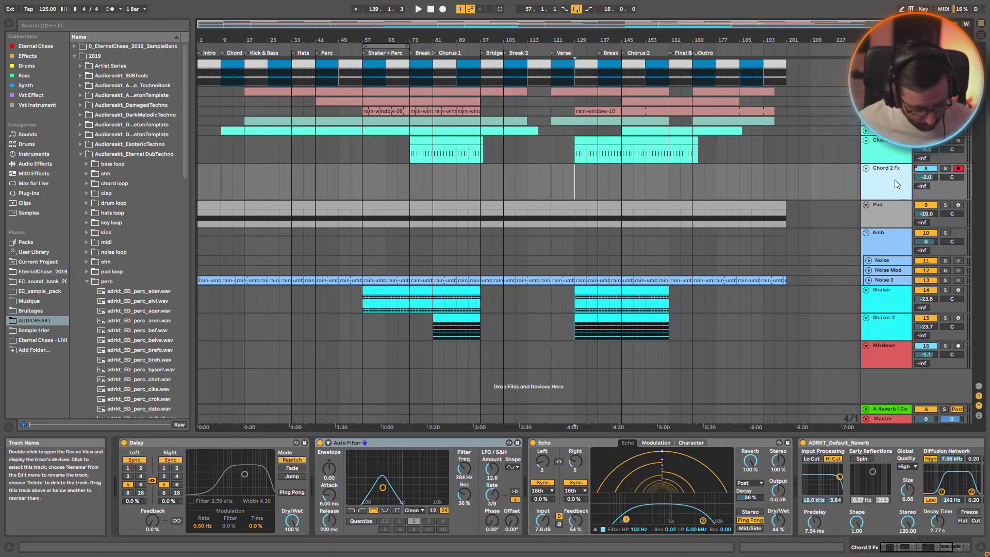
{"action": "key", "text": "ctrl+alt+i"}
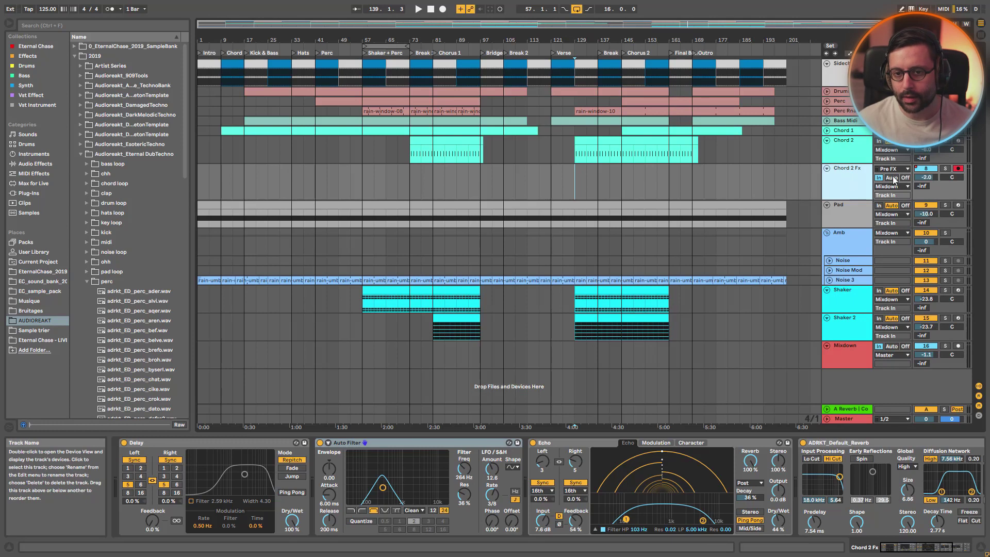
{"action": "left_click", "coordinate": [894, 171]}
{"action": "left_click", "coordinate": [890, 176]}
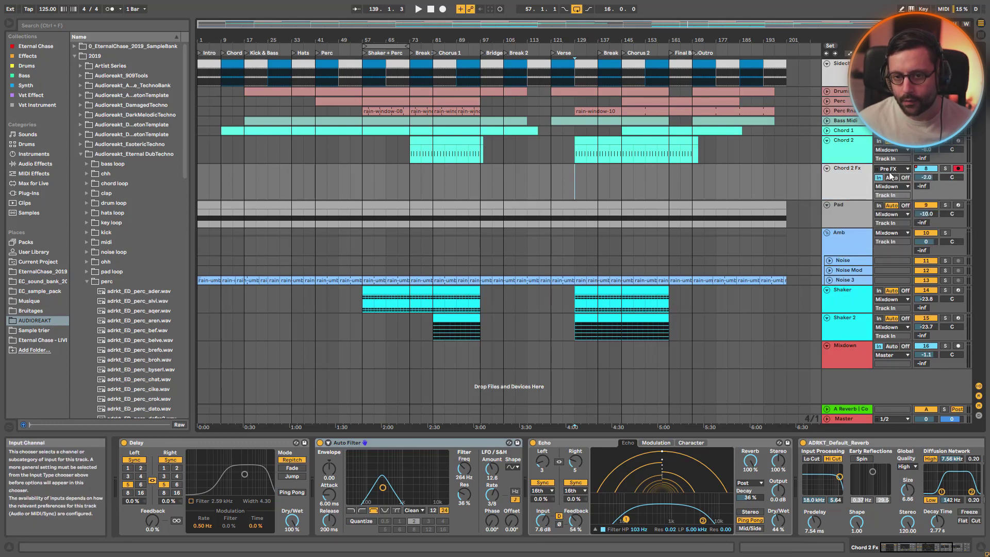
{"action": "left_click_drag", "start_coordinate": [868, 199], "coordinate": [869, 216]}
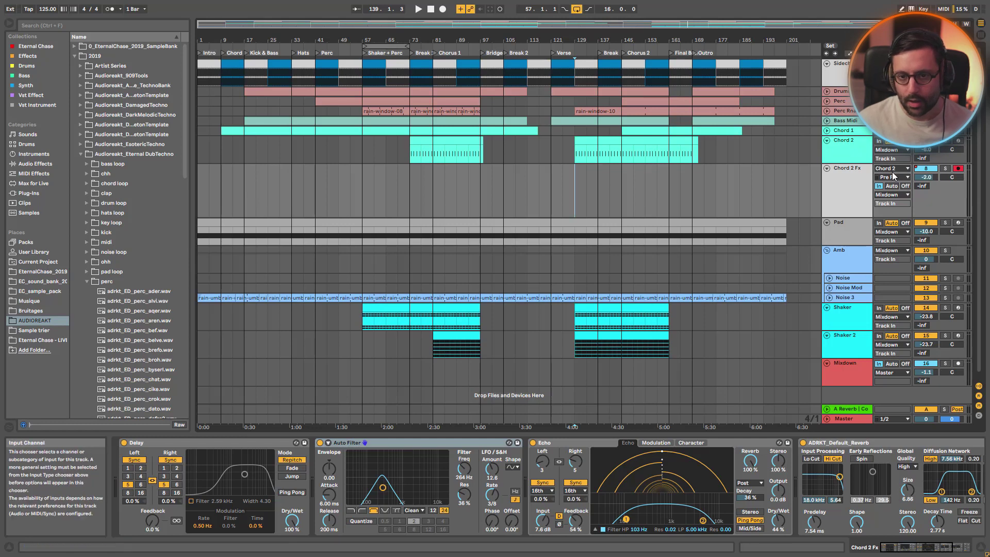
Review the Chord 2 track's device chain, including its synth rack, and return to the Chord 2 Fx devices.
{"action": "left_click", "coordinate": [858, 154]}
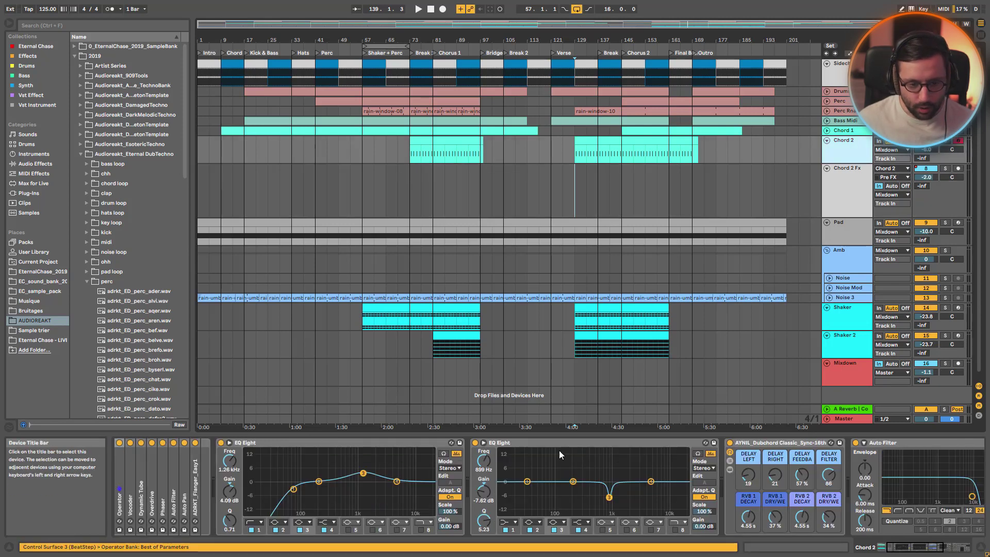
{"action": "left_click", "coordinate": [808, 541]}
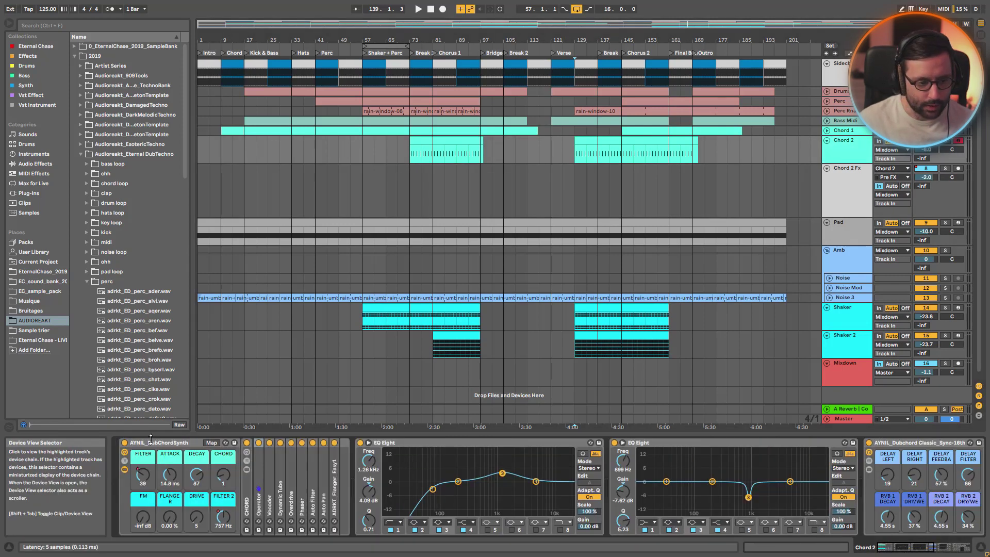
{"action": "left_click", "coordinate": [849, 183]}
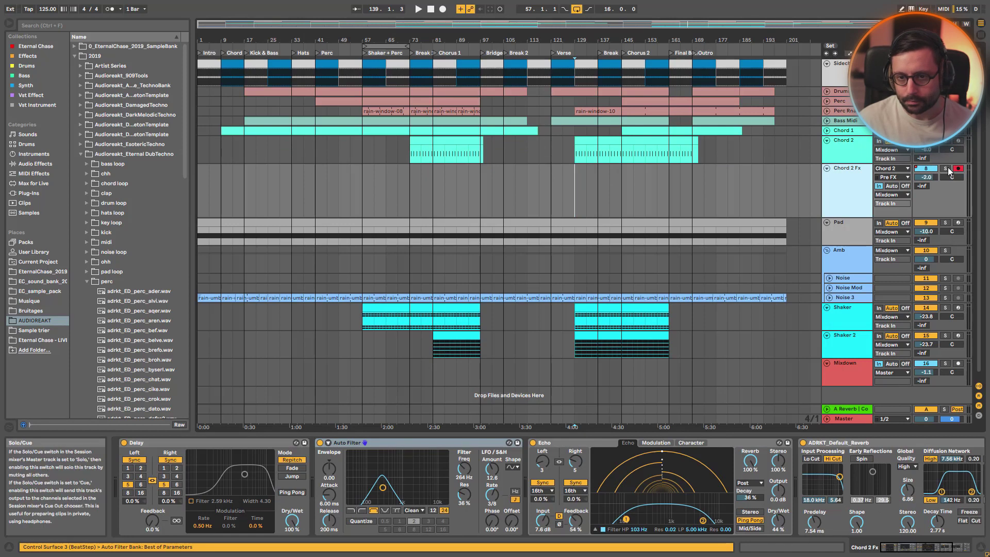
Solo the Chord 2 Fx track, look over its effects chain and start playback.
{"action": "left_click", "coordinate": [946, 168]}
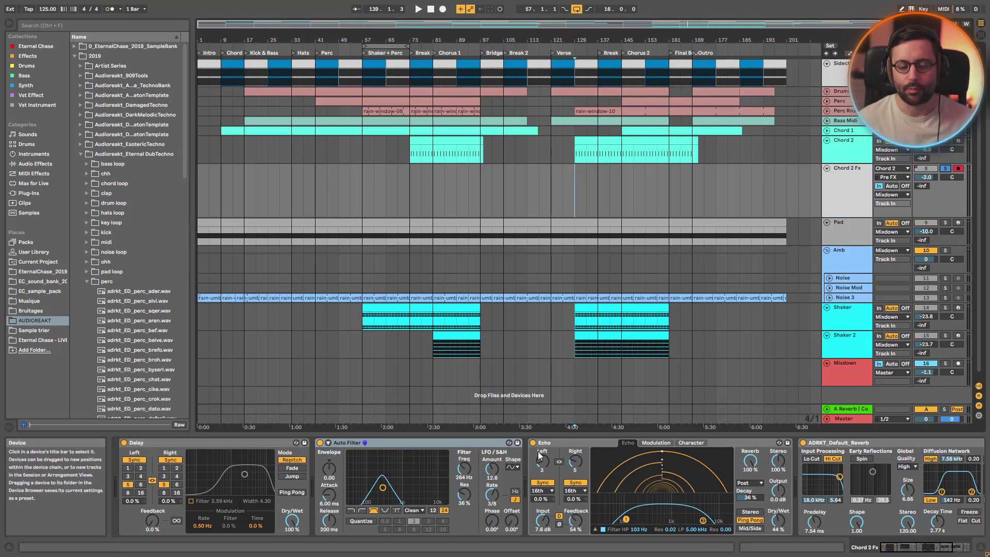
{"action": "scroll", "coordinate": [539, 453], "scroll_direction": "right", "scroll_amount": 4}
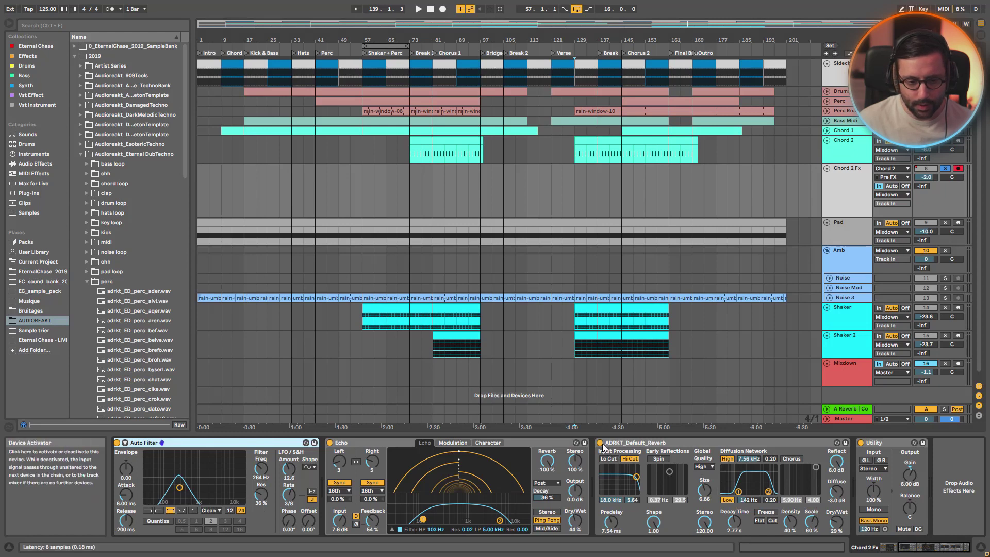
{"action": "scroll", "coordinate": [602, 446], "scroll_direction": "left", "scroll_amount": 4}
{"action": "key", "text": "space"}
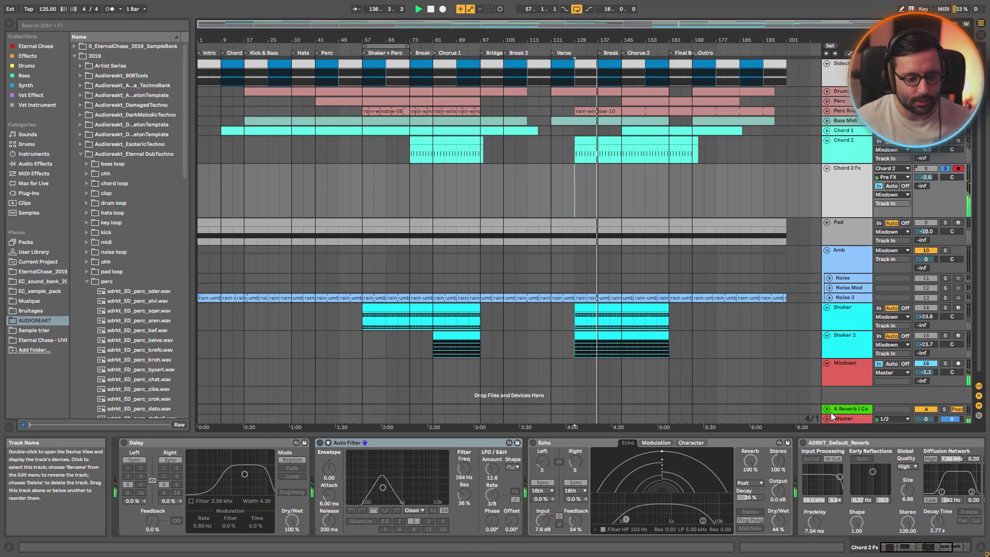
Switch on Auto Filter and Echo on the Chord 2 Fx track, and set Echo's reverb amount to 100%.
{"action": "left_click", "coordinate": [319, 443]}
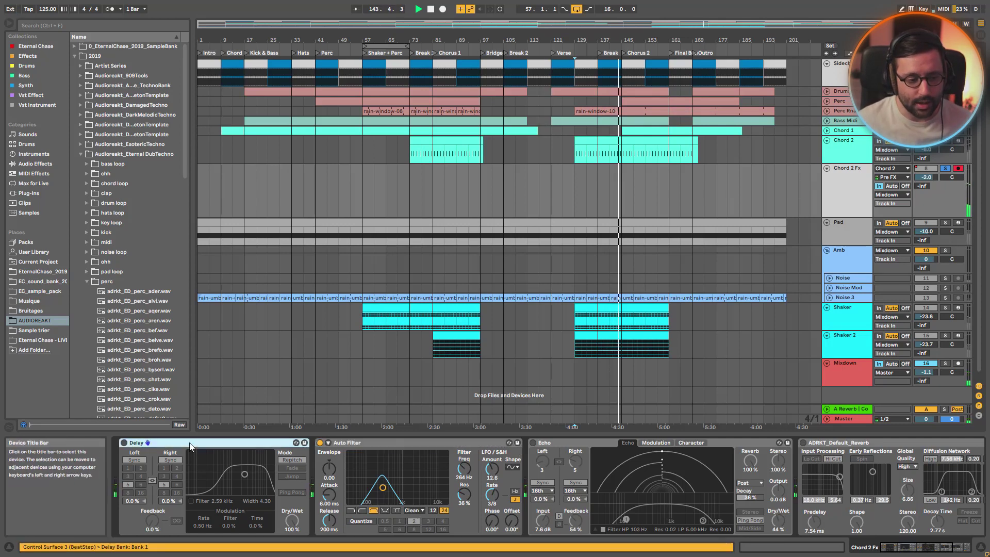
{"action": "left_click", "coordinate": [533, 443]}
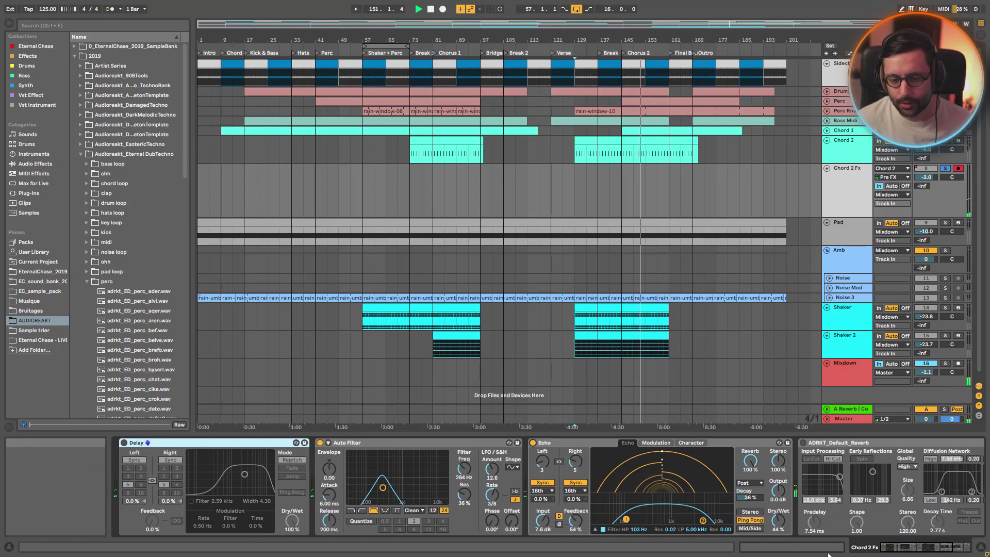
{"action": "left_click", "coordinate": [913, 553]}
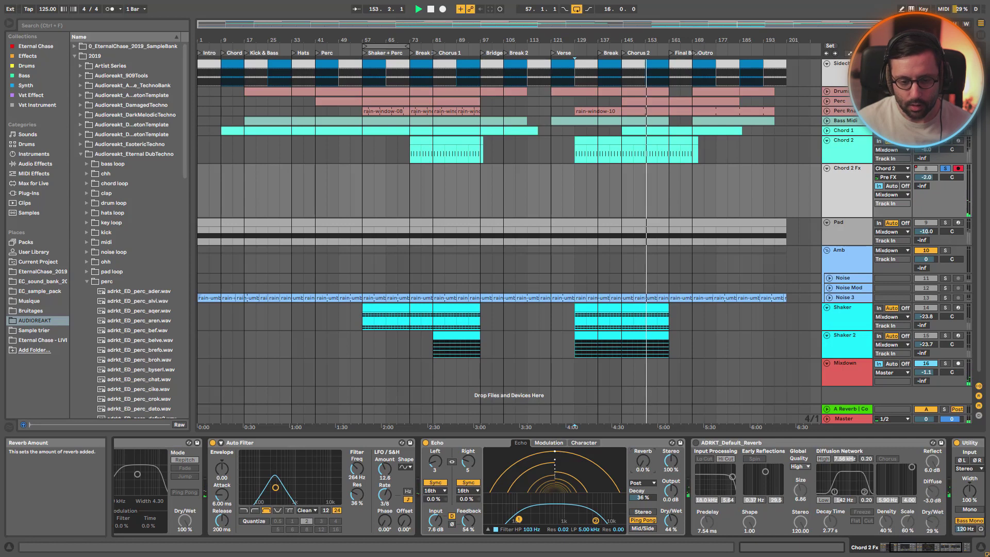
{"action": "left_click_drag", "start_coordinate": [643, 461], "coordinate": [643, 436]}
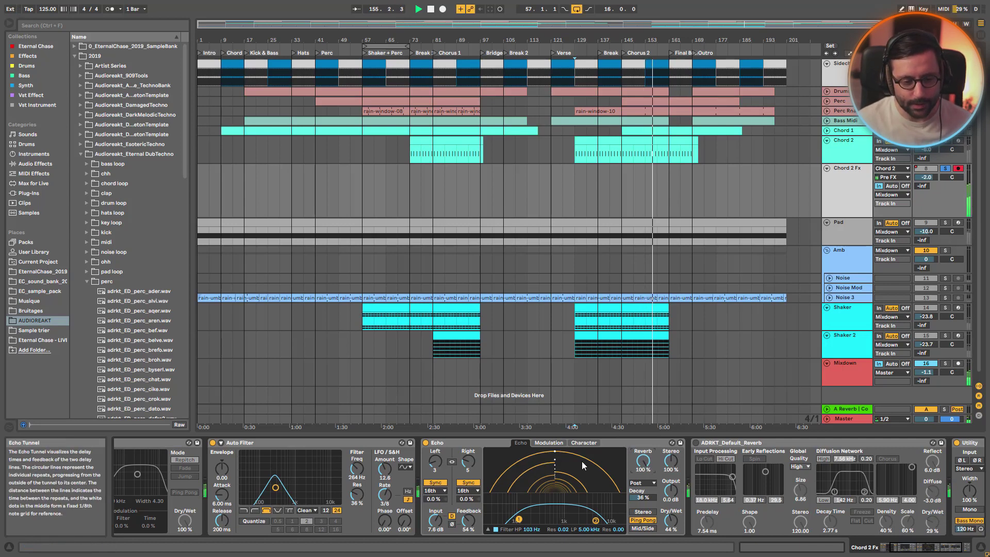
Switch on ADRKT_Default_Reverb in the Chord 2 Fx chain and check its settings.
{"action": "left_click", "coordinate": [695, 443]}
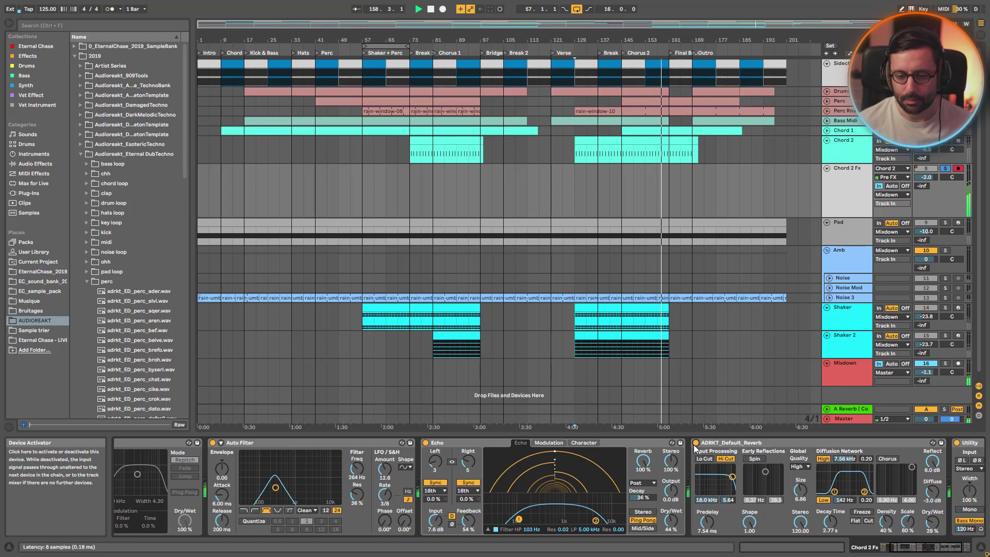
{"action": "left_click", "coordinate": [952, 547]}
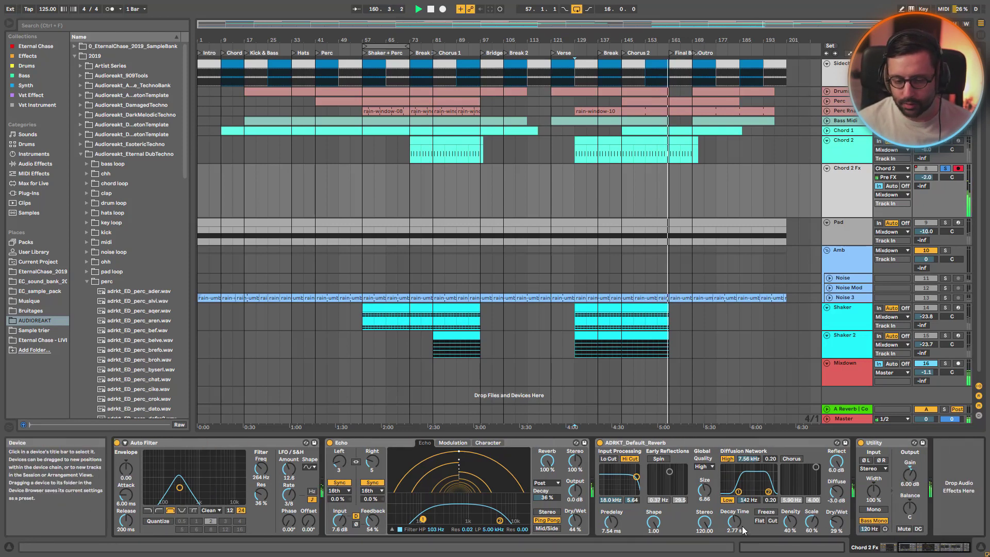
{"action": "left_click", "coordinate": [927, 550]}
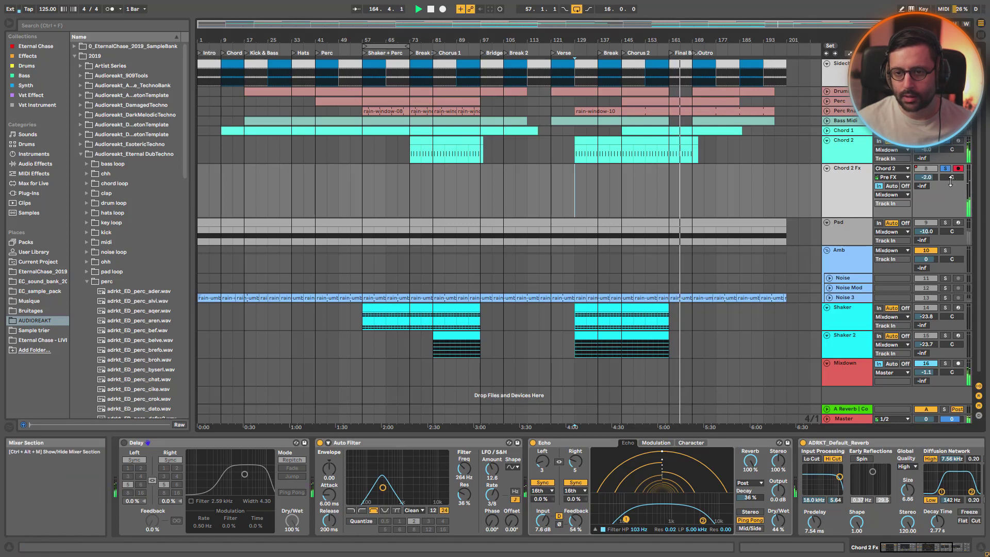
Glance at the Chord 2 chain, return to Chord 2 Fx and switch on the Delay device there.
{"action": "left_click", "coordinate": [947, 149]}
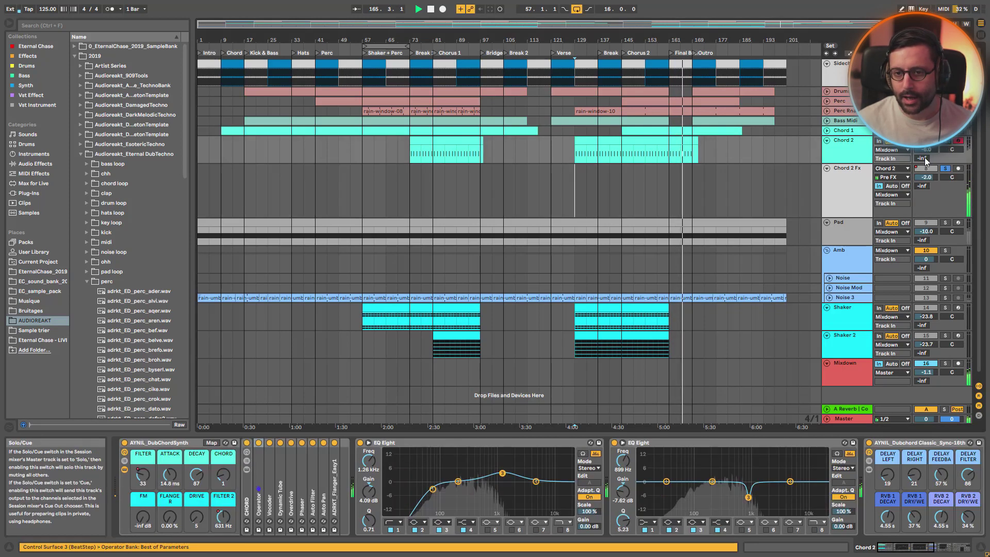
{"action": "left_click", "coordinate": [861, 174]}
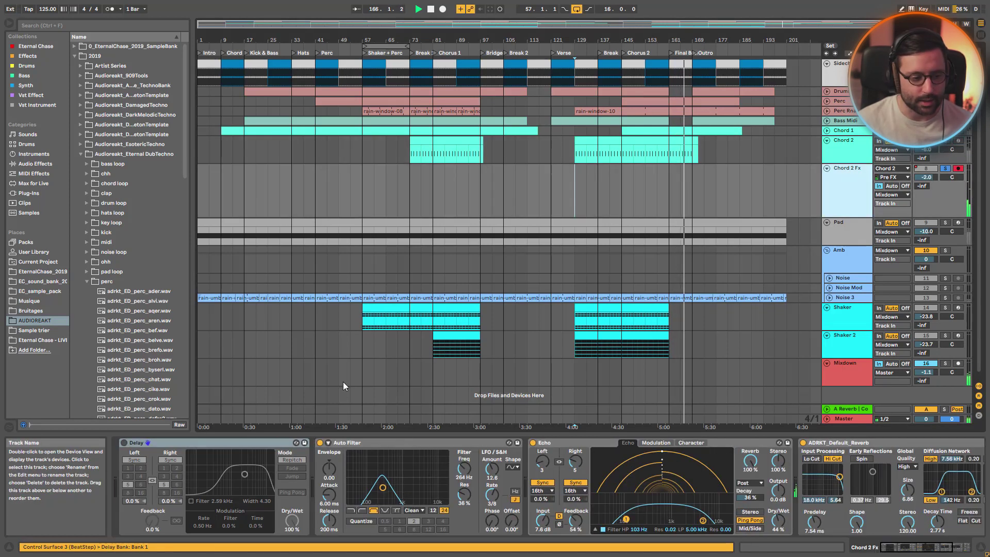
{"action": "left_click", "coordinate": [124, 442]}
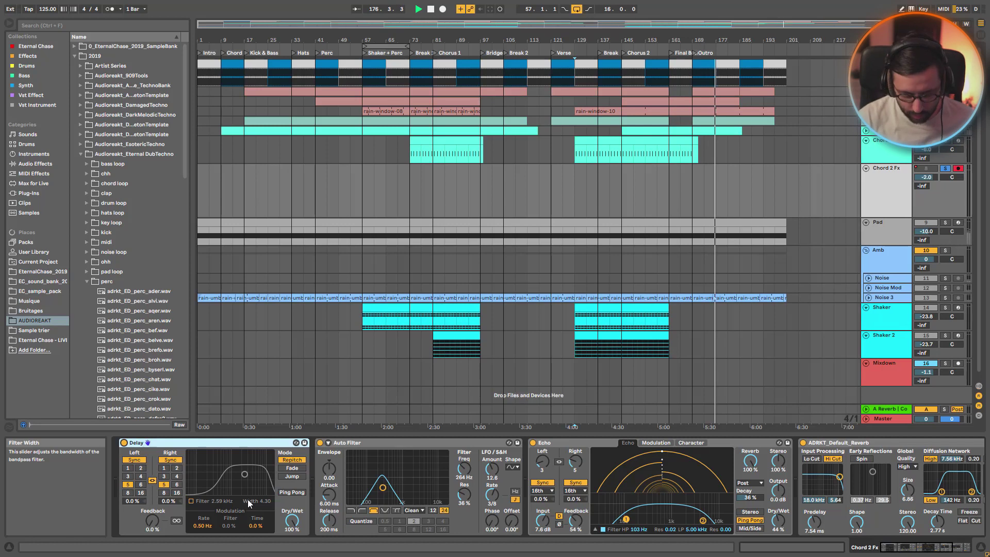
Show the track delays and try adjusting the delay value of the Chord 2 Fx track.
{"action": "left_click", "coordinate": [978, 414]}
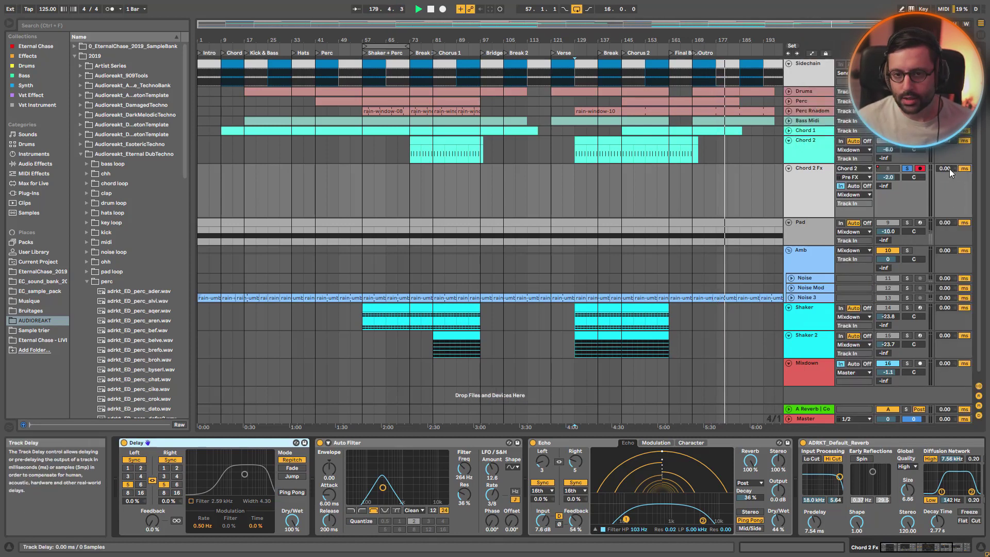
{"action": "left_click_drag", "start_coordinate": [949, 168], "coordinate": [948, 139]}
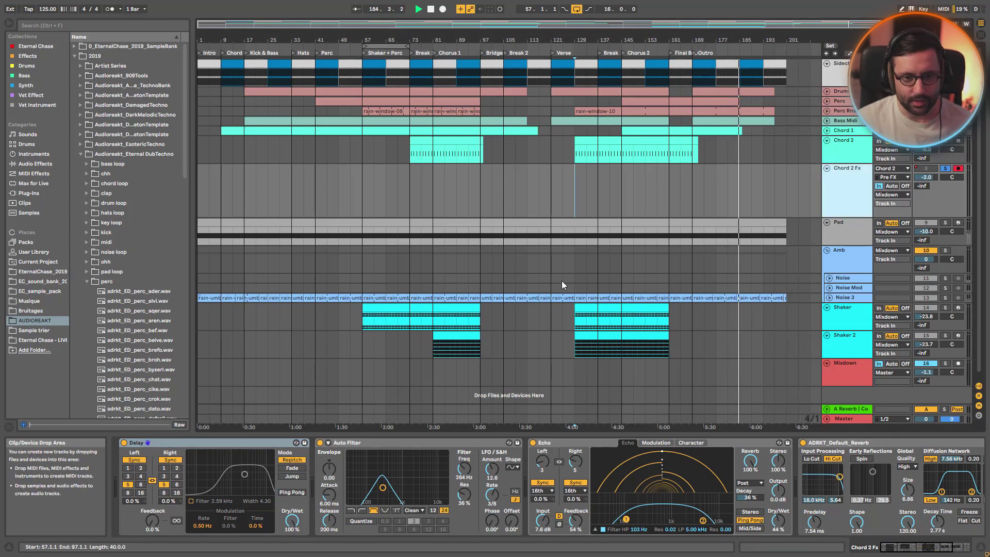
Restart playback of the soloed Chord 2 Fx track from bar 129, where the second Chord 2 clip begins.
{"action": "left_click", "coordinate": [574, 186]}
{"action": "key", "text": "space"}
{"action": "key", "text": "space"}
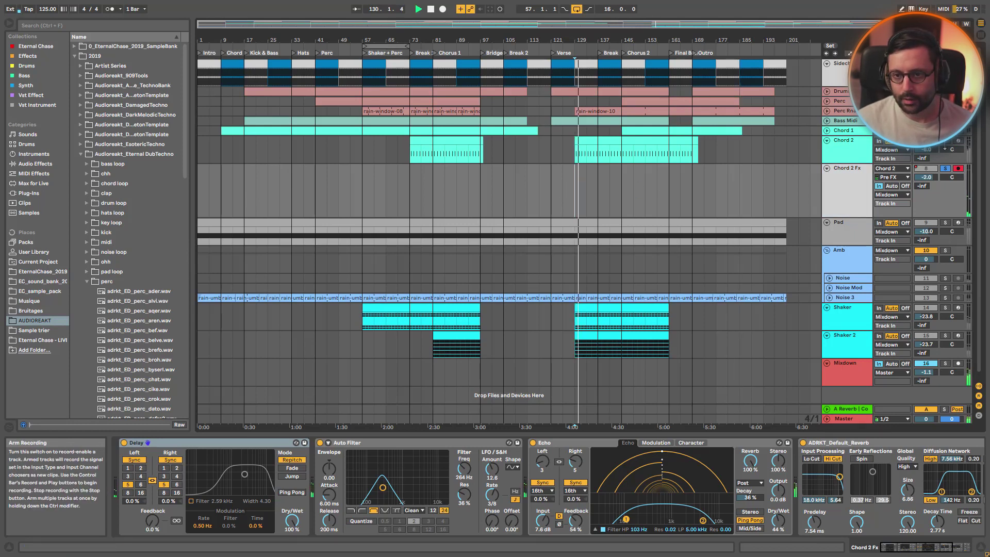
Solo Chord 2 alongside Chord 2 Fx to hear both together, and return to the Chord 2 Fx device chain.
{"action": "left_click", "coordinate": [946, 145]}
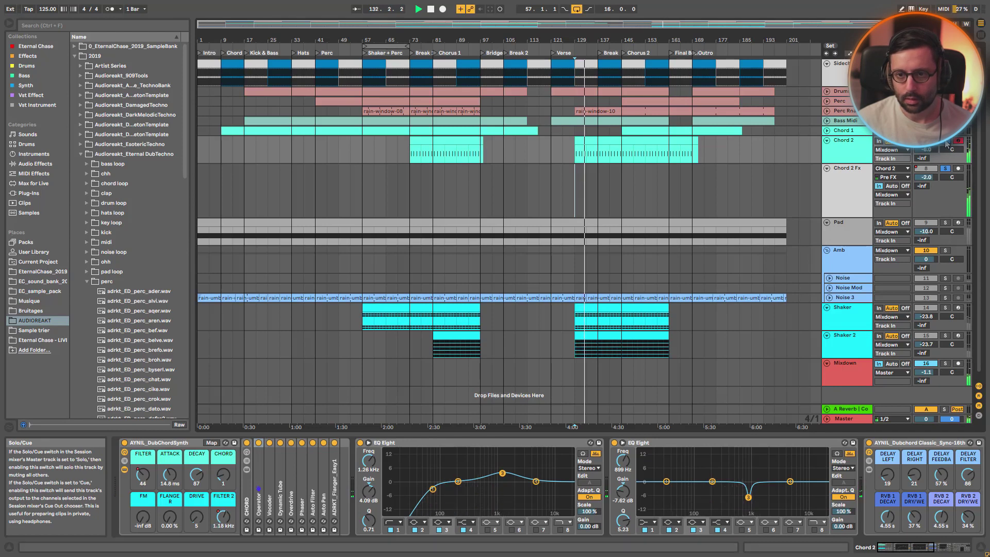
{"action": "left_click", "coordinate": [849, 168]}
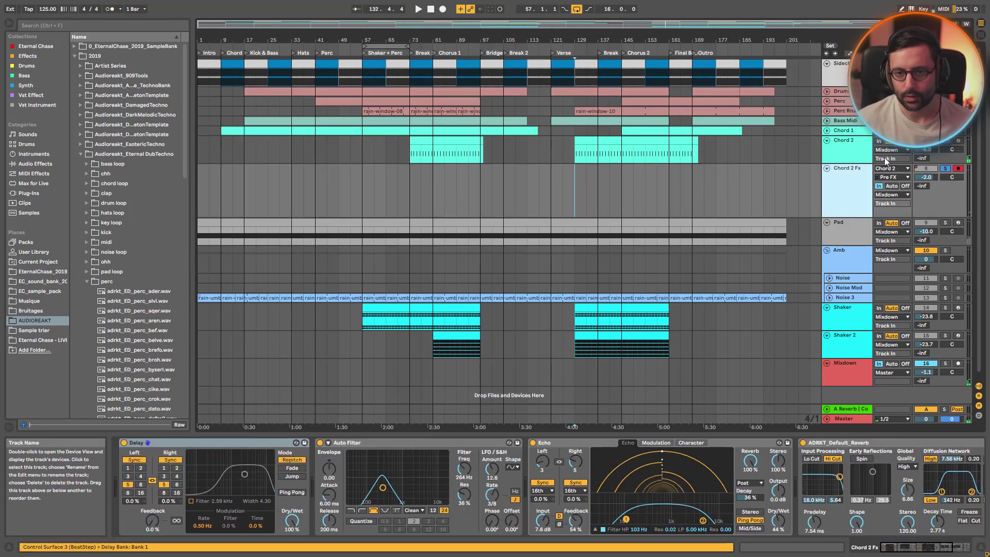
Show the automation lanes, clear the track solos and re-enable the overridden Speaker On automation of Chord 2 Fx.
{"action": "left_click", "coordinate": [926, 172]}
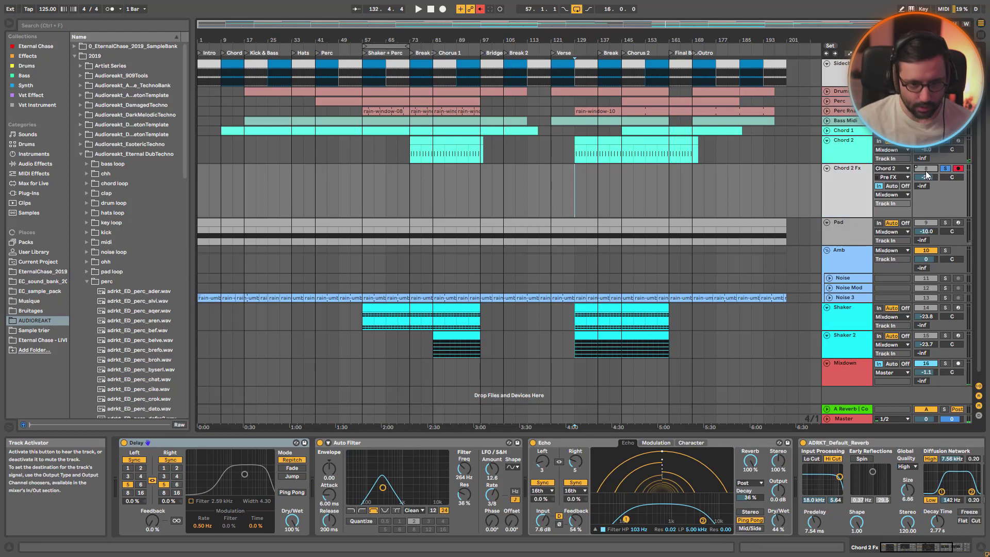
{"action": "key", "text": "a"}
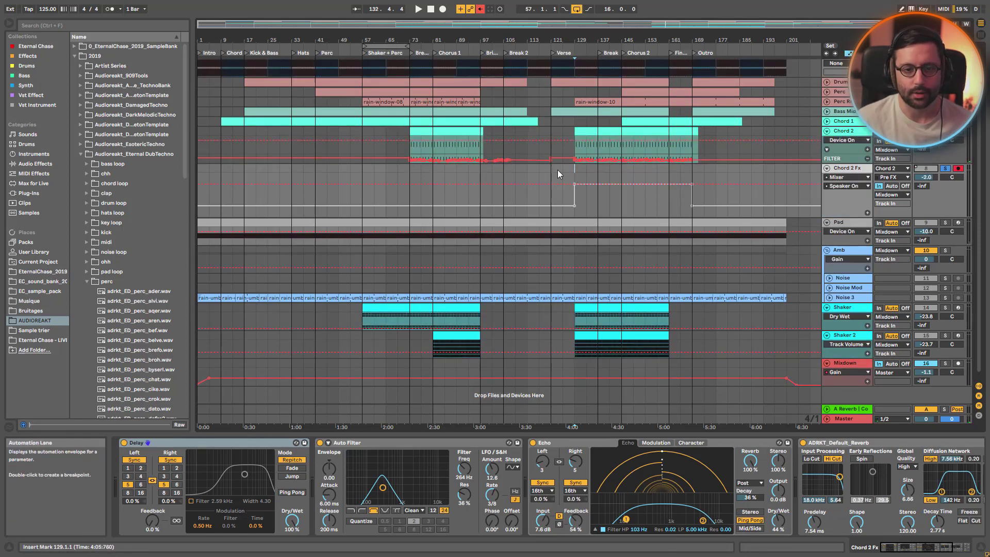
{"action": "key", "text": "space"}
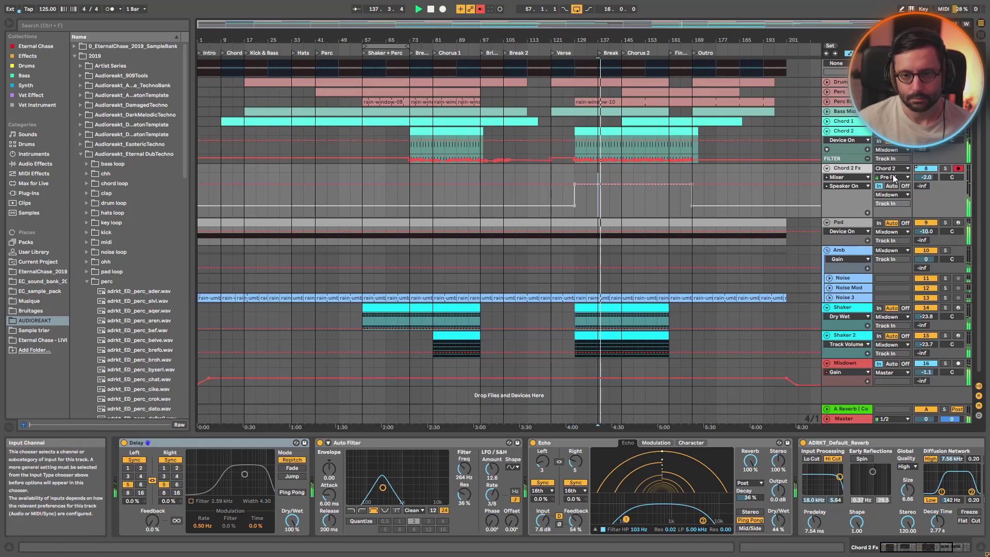
{"action": "left_click", "coordinate": [480, 9]}
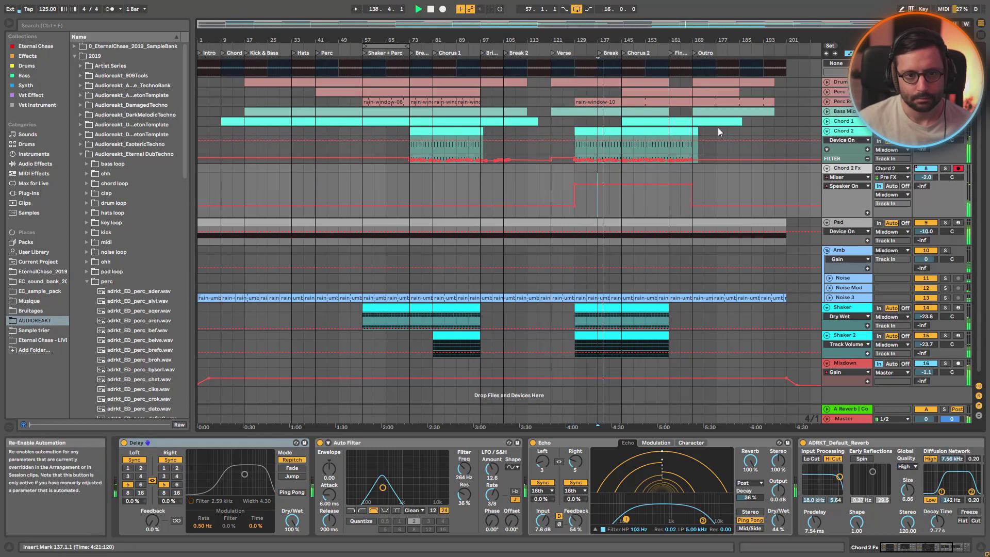
Play the full arrangement from bar 129, where the Chord 2 Fx activation automation switches the track on.
{"action": "left_click", "coordinate": [577, 215]}
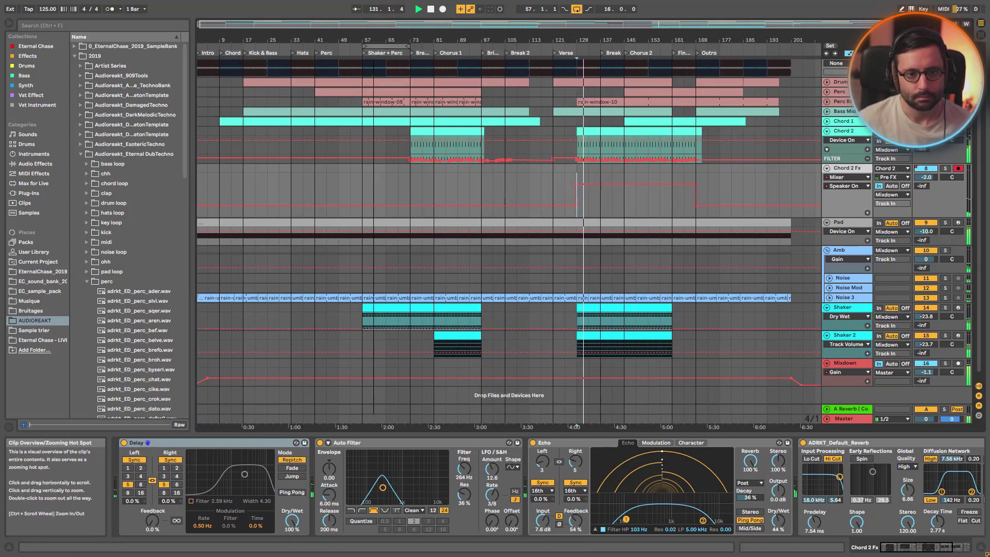
{"action": "left_click_drag", "start_coordinate": [421, 50], "coordinate": [534, 46]}
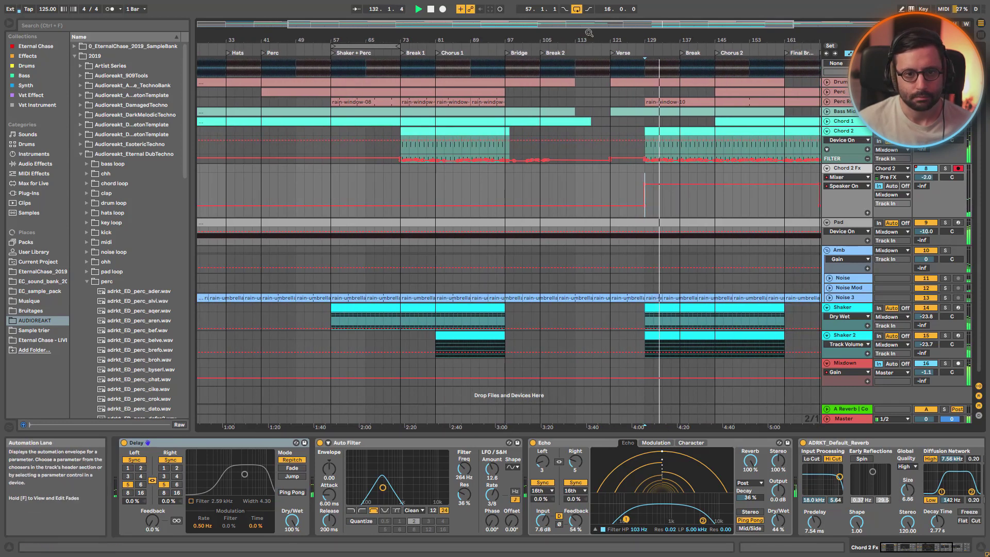
{"action": "double_click", "coordinate": [534, 47]}
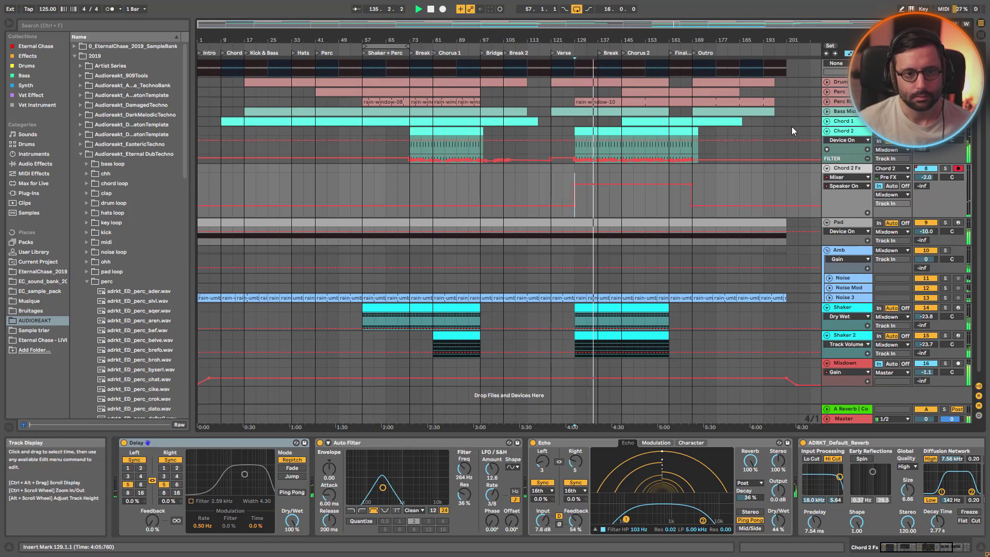
Fold the Chord 2 and Chord 2 Fx tracks, and select and solo the Pad track.
{"action": "left_click", "coordinate": [827, 131]}
{"action": "left_click", "coordinate": [827, 149]}
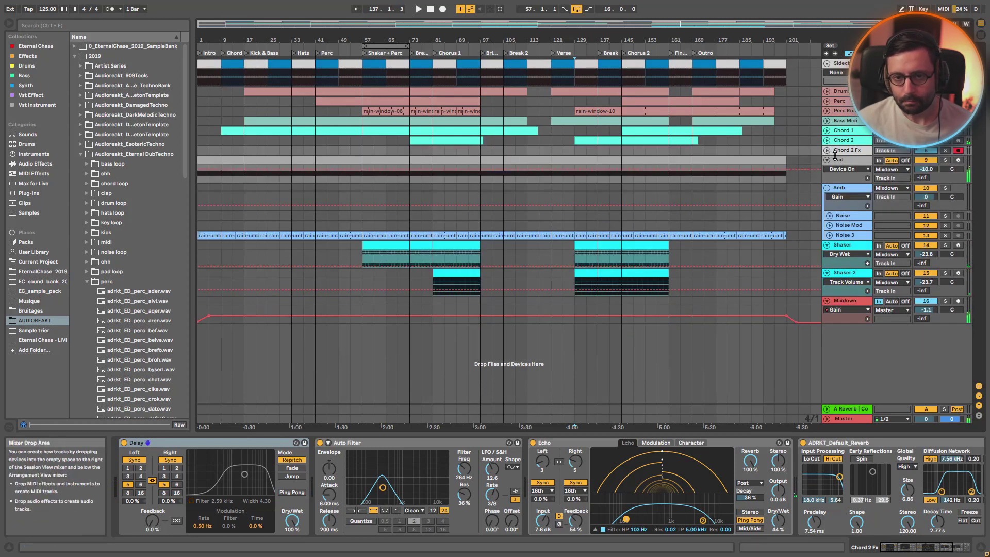
{"action": "left_click", "coordinate": [844, 158]}
{"action": "left_click", "coordinate": [945, 160]}
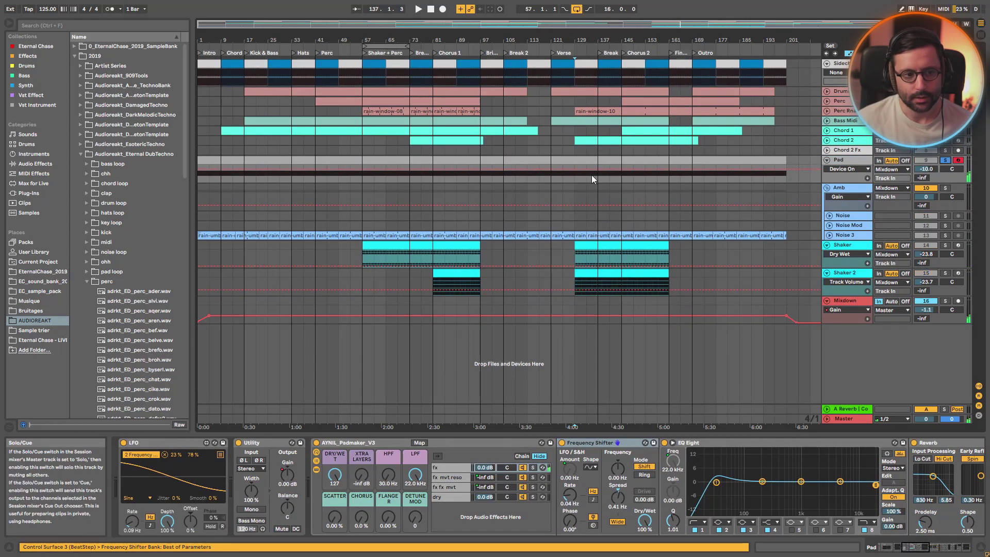
{"action": "left_click", "coordinate": [239, 161]}
{"action": "double_click", "coordinate": [239, 161]}
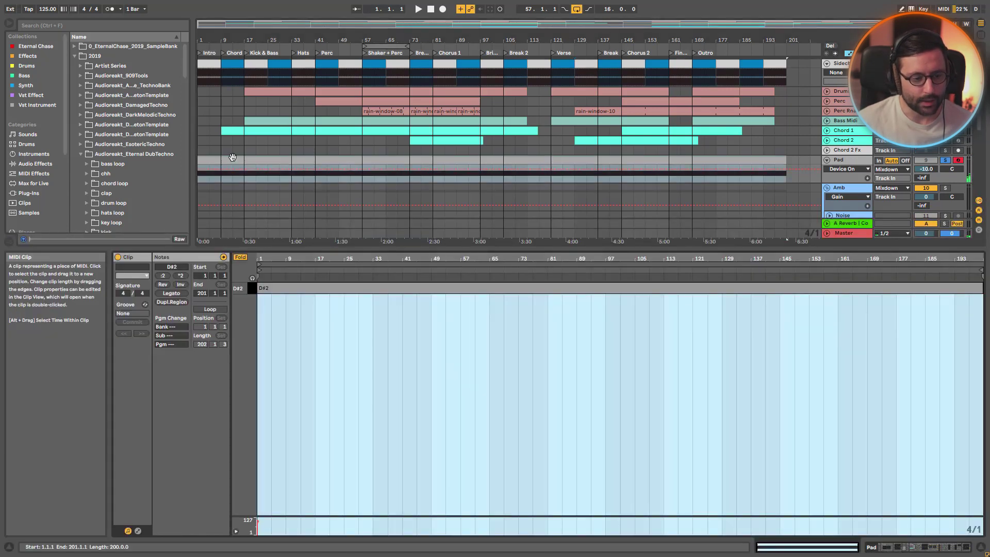
{"action": "left_click", "coordinate": [281, 290]}
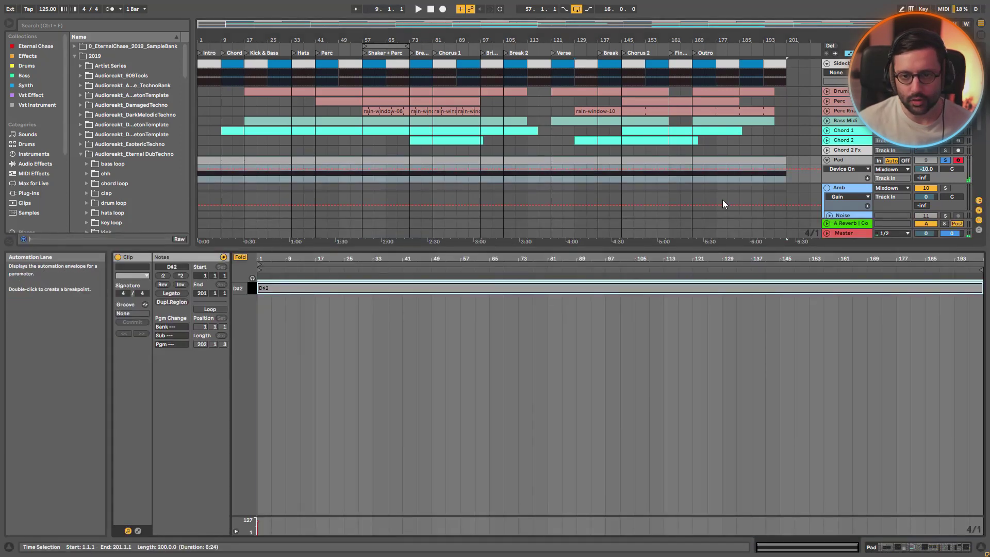
{"action": "left_click", "coordinate": [842, 167]}
{"action": "key", "text": "Escape"}
{"action": "key", "text": "shift+Tab"}
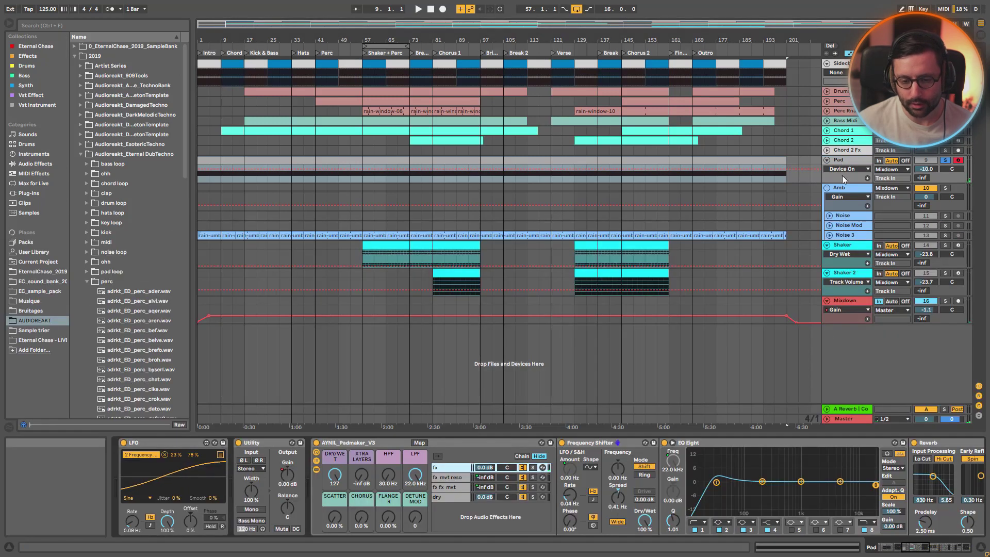
Switch off the EQ Eight and LFO after the Pad's Analog synth and set Analog's volume to 6.0 dB.
{"action": "left_click_drag", "start_coordinate": [922, 550], "coordinate": [894, 551]}
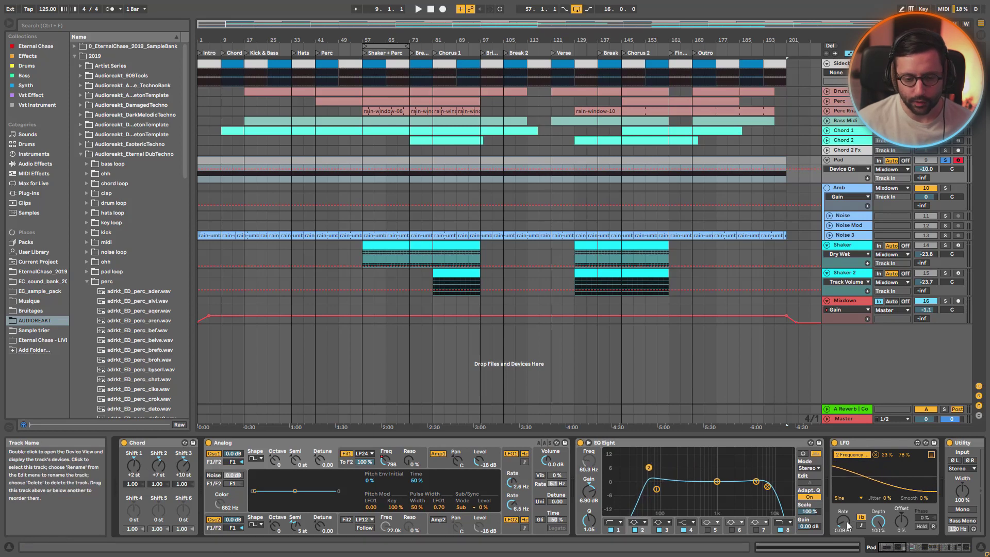
{"action": "mouse_move", "coordinate": [902, 551]}
{"action": "left_mouse_down"}
{"action": "mouse_move", "coordinate": [950, 552]}
{"action": "mouse_move", "coordinate": [889, 551]}
{"action": "left_mouse_up"}
{"action": "left_click", "coordinate": [612, 158]}
{"action": "key", "text": "space"}
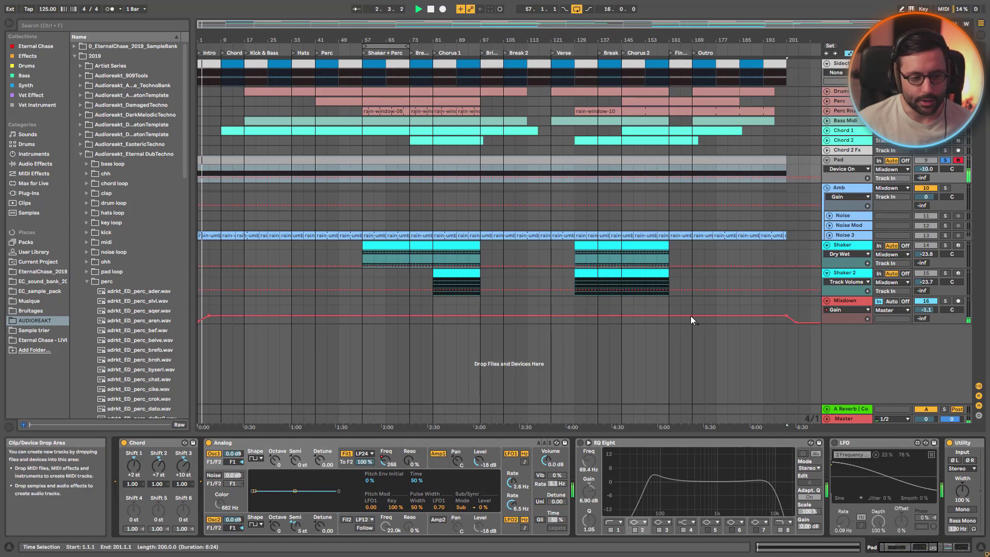
{"action": "left_click_drag", "start_coordinate": [544, 459], "coordinate": [545, 443]}
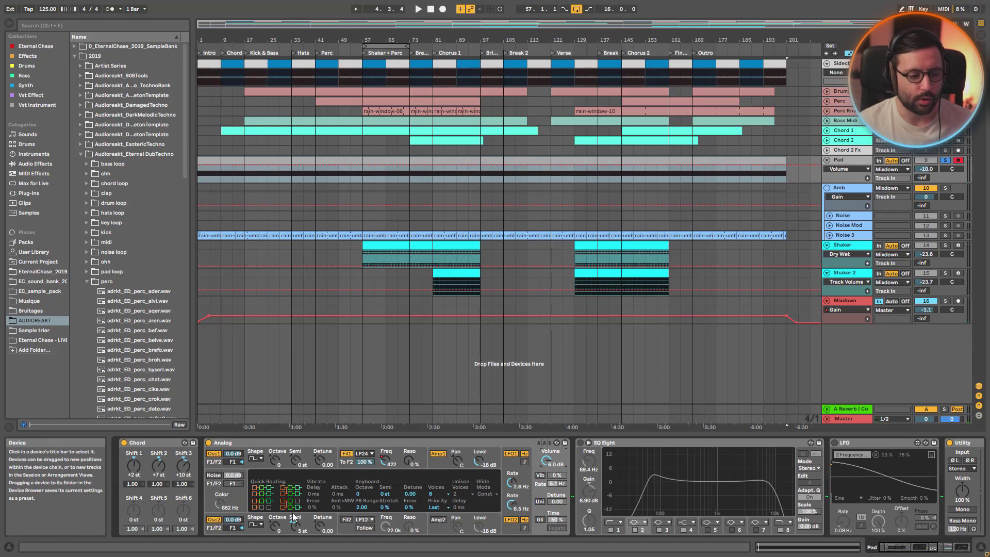
Inspect the waveform, pulse width, LFO modulation and semitone settings of Analog's two oscillators.
{"action": "left_click", "coordinate": [250, 528]}
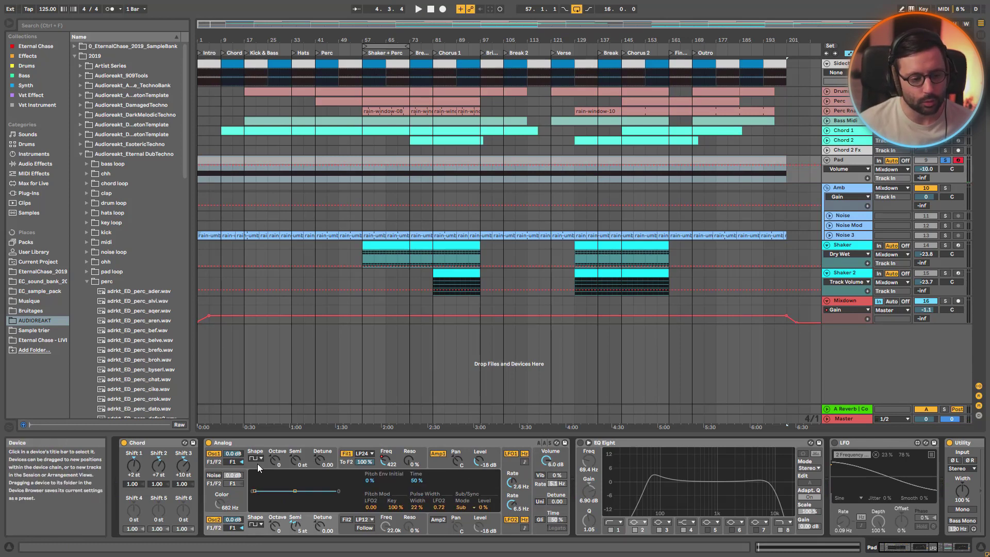
{"action": "left_click", "coordinate": [255, 523]}
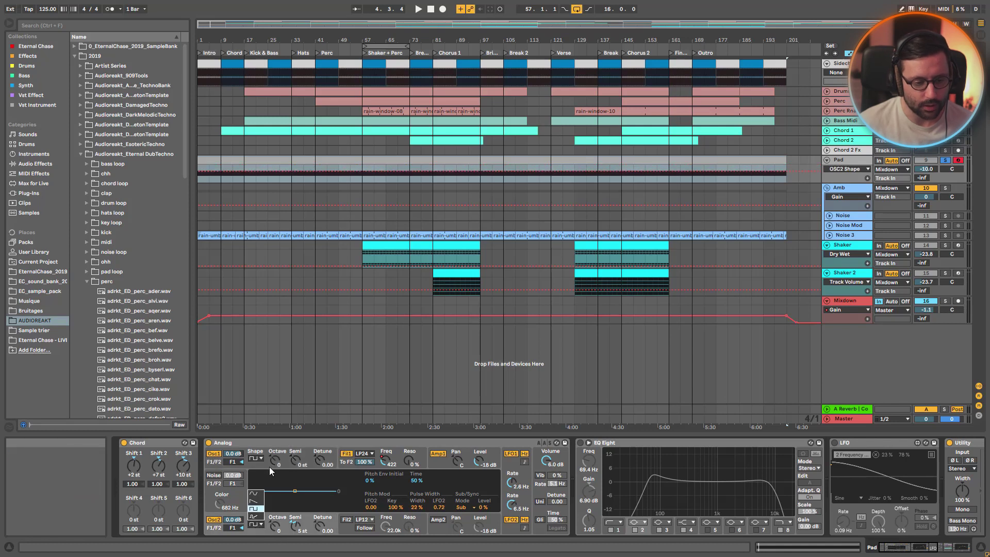
{"action": "left_click", "coordinate": [255, 465]}
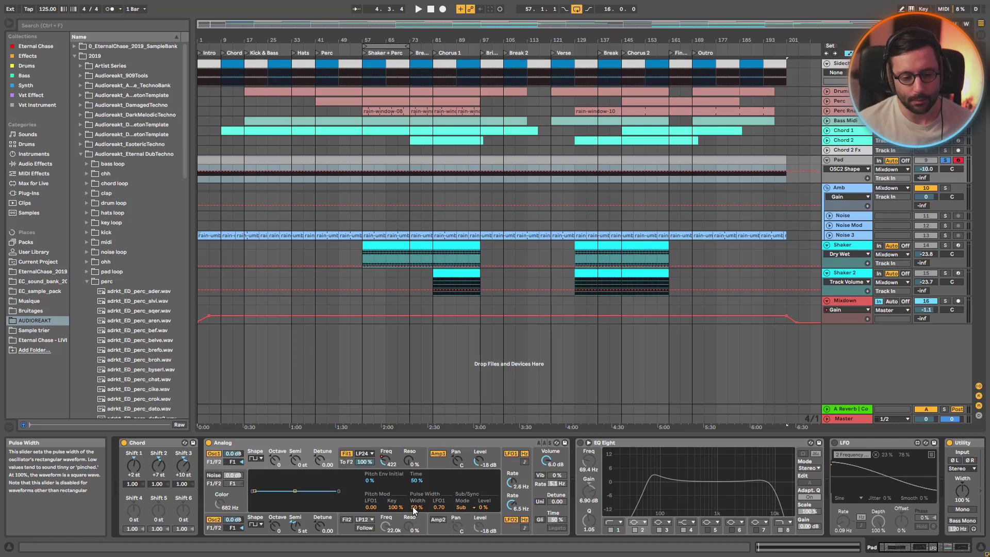
{"action": "left_click", "coordinate": [254, 529]}
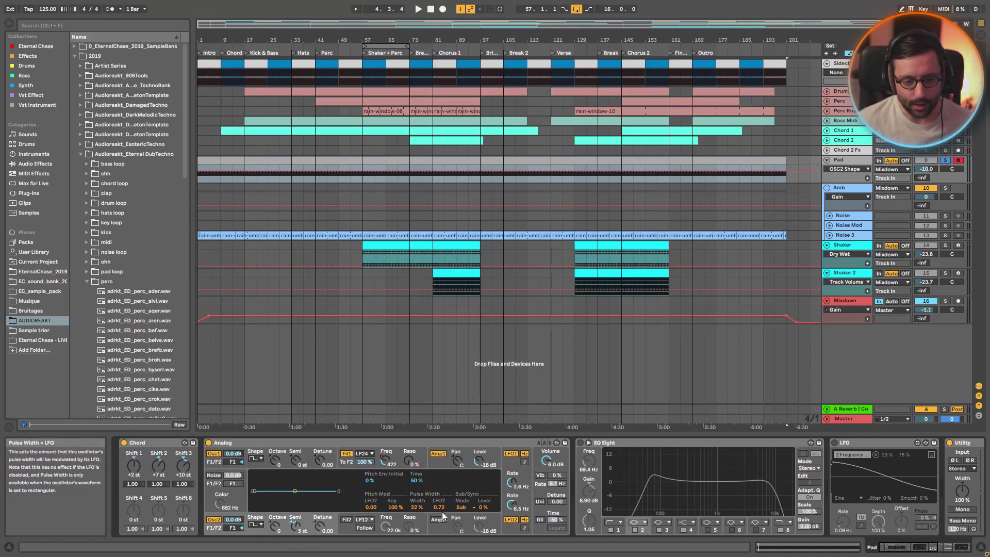
{"action": "left_click", "coordinate": [512, 480]}
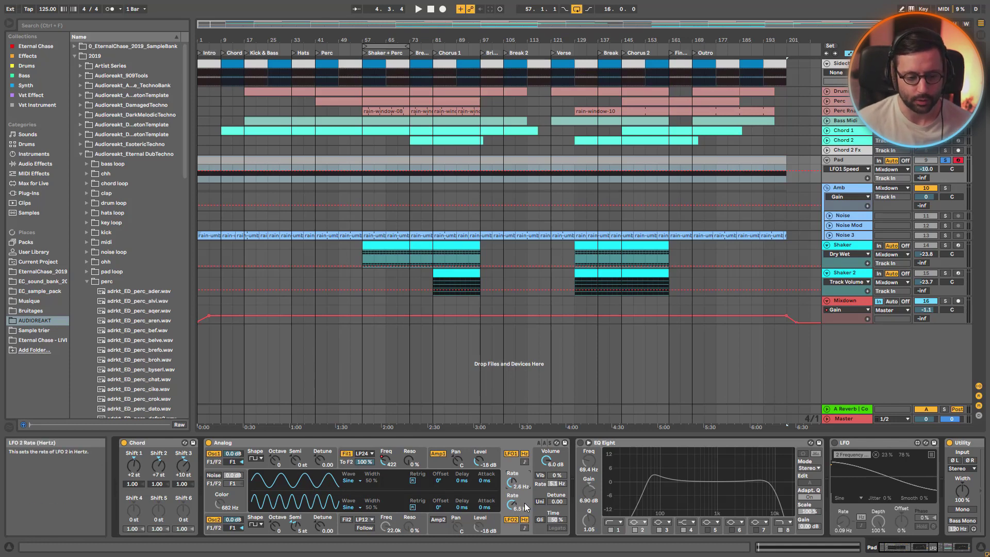
{"action": "left_click", "coordinate": [315, 529]}
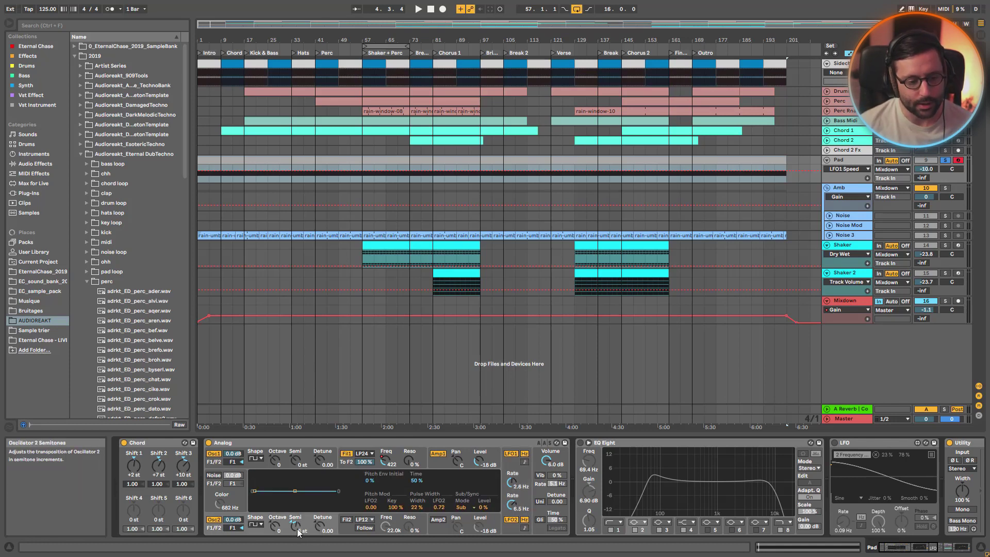
Play the soloed Pad from the start and show Analog's Filter 1 envelope and cutoff.
{"action": "key", "text": "space"}
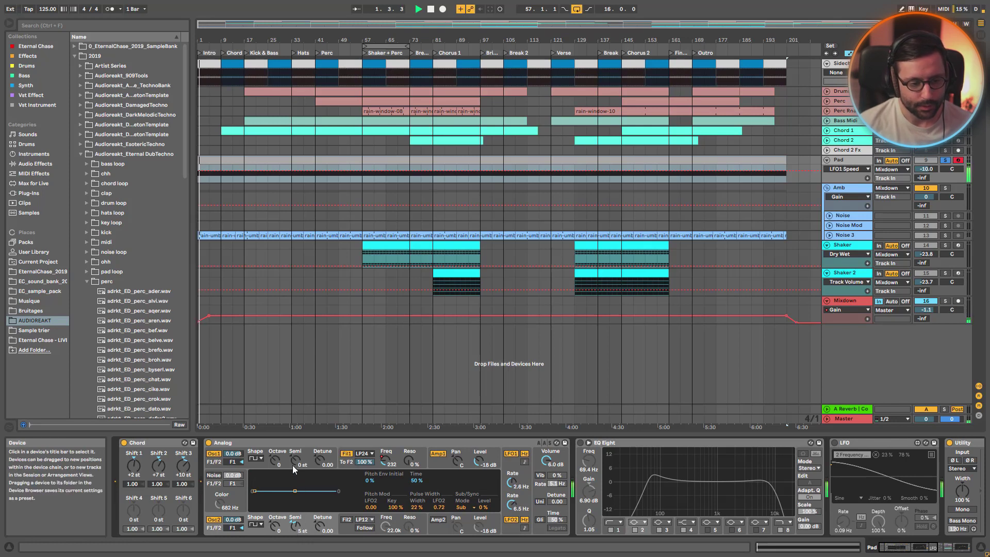
{"action": "left_click", "coordinate": [358, 462]}
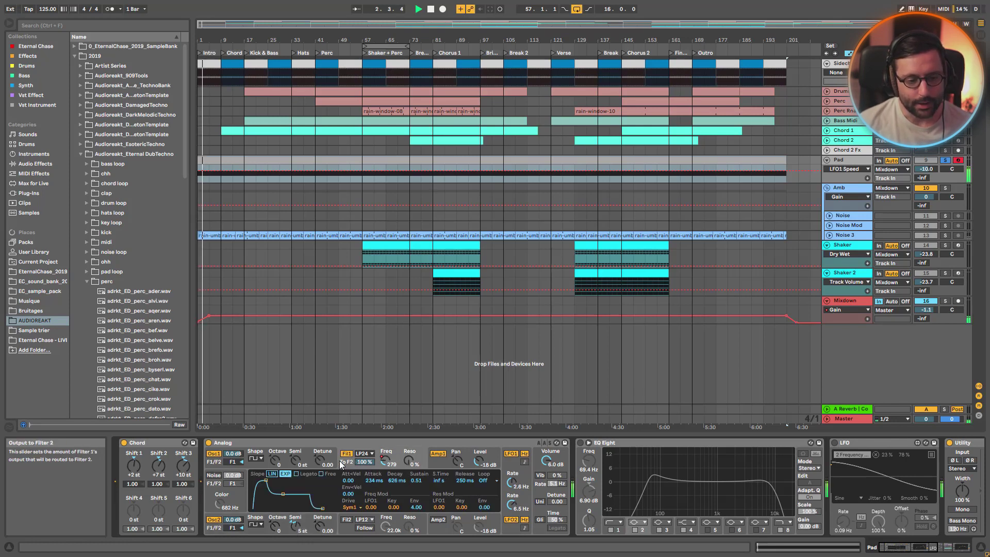
{"action": "mouse_move", "coordinate": [384, 460]}
{"action": "left_mouse_down"}
{"action": "mouse_move", "coordinate": [389, 478]}
{"action": "mouse_move", "coordinate": [385, 454]}
{"action": "left_mouse_up"}
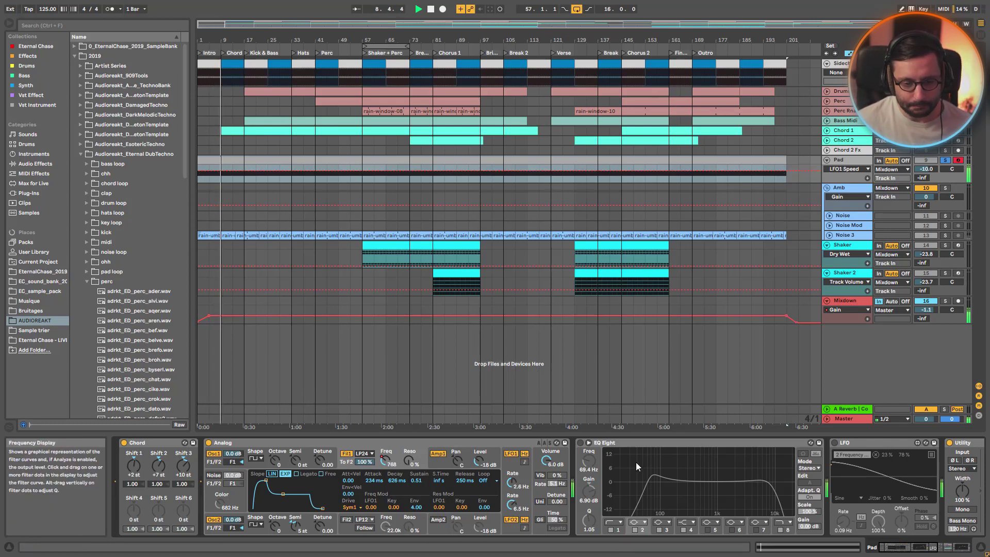
Compare the Pad with Analog's LFO 1 and LFO 2 switched off, and switch both back on.
{"action": "left_click", "coordinate": [509, 454]}
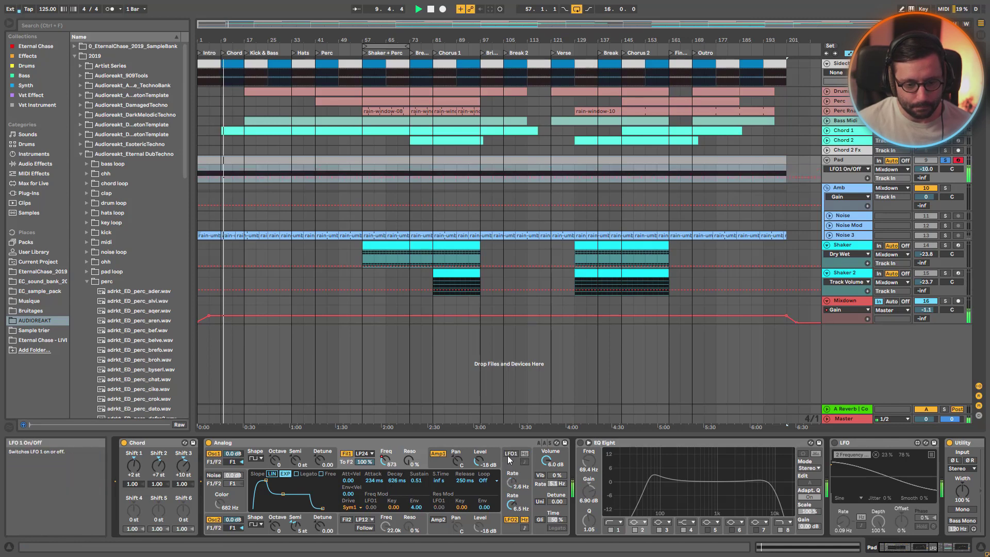
{"action": "left_click", "coordinate": [511, 519]}
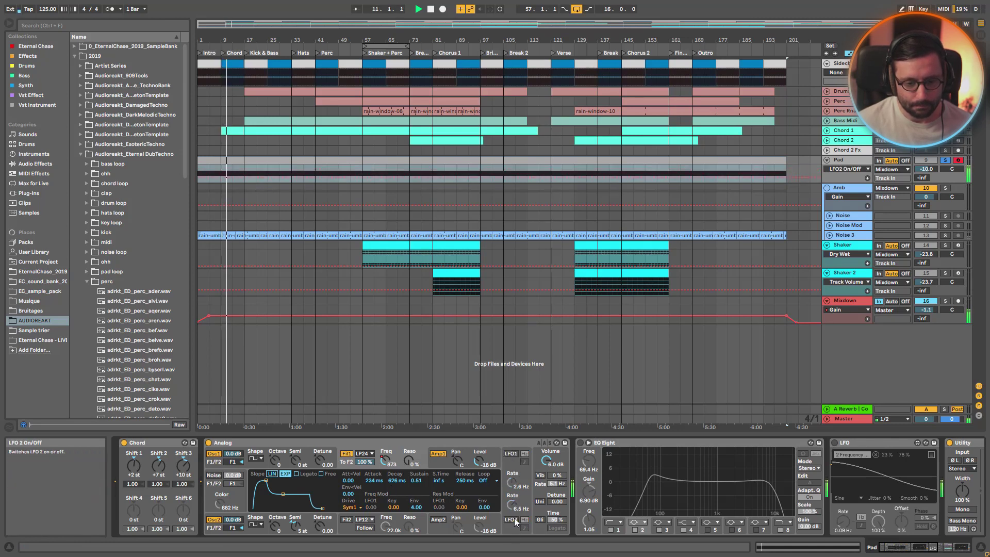
{"action": "left_click", "coordinate": [510, 454]}
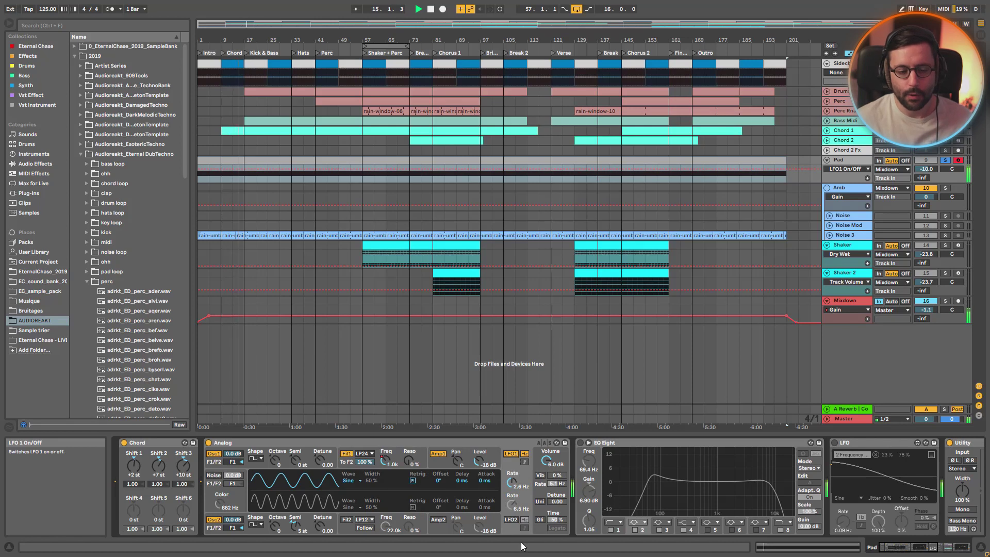
{"action": "left_click", "coordinate": [509, 520]}
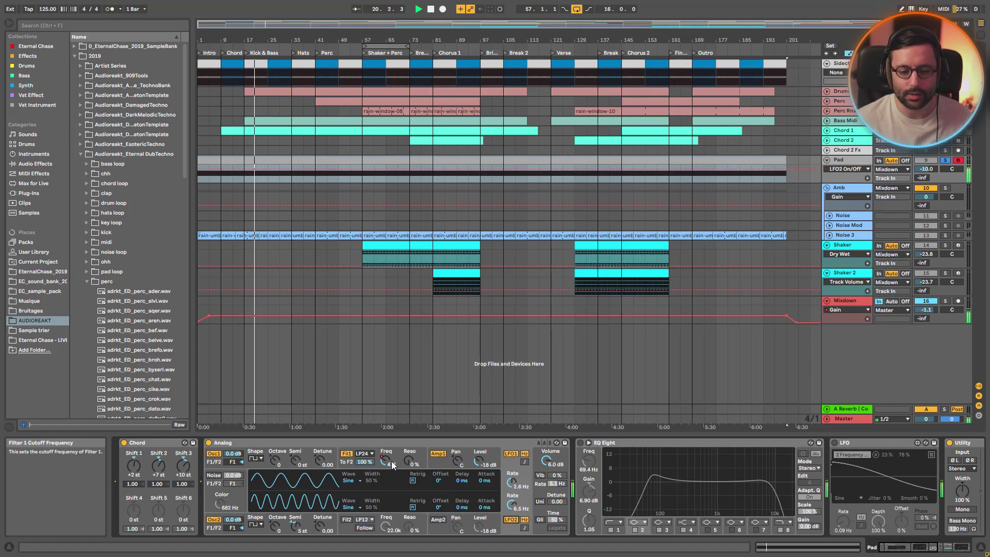
Switch the Pad's EQ Eight and LFO back on and replay from the start to show the LFO moving the EQ frequency.
{"action": "left_click", "coordinate": [581, 446]}
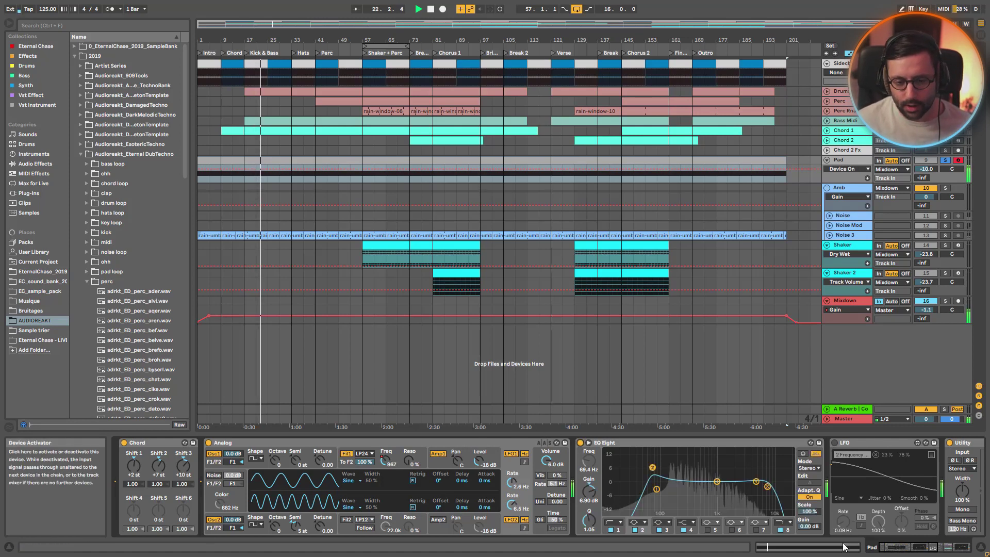
{"action": "left_click", "coordinate": [903, 548]}
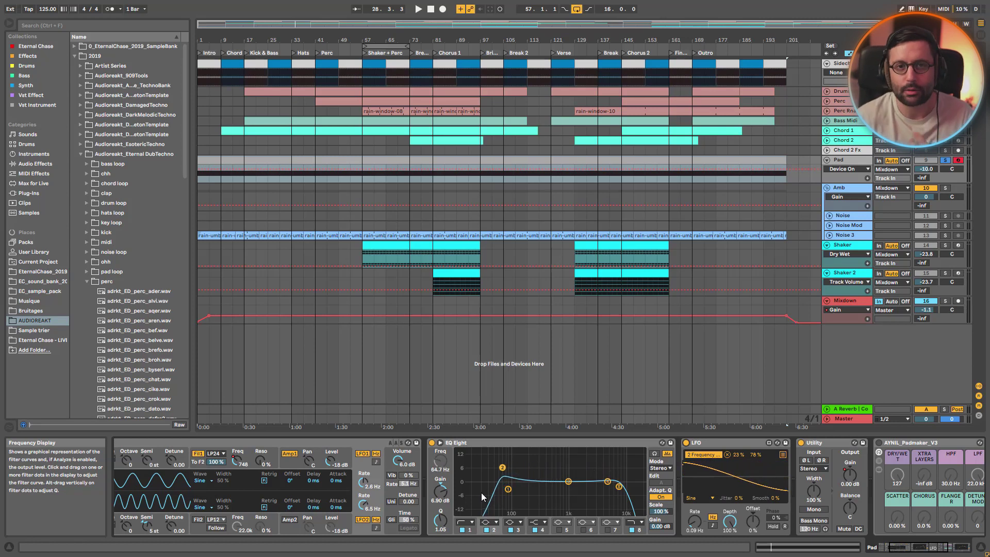
{"action": "key", "text": "space"}
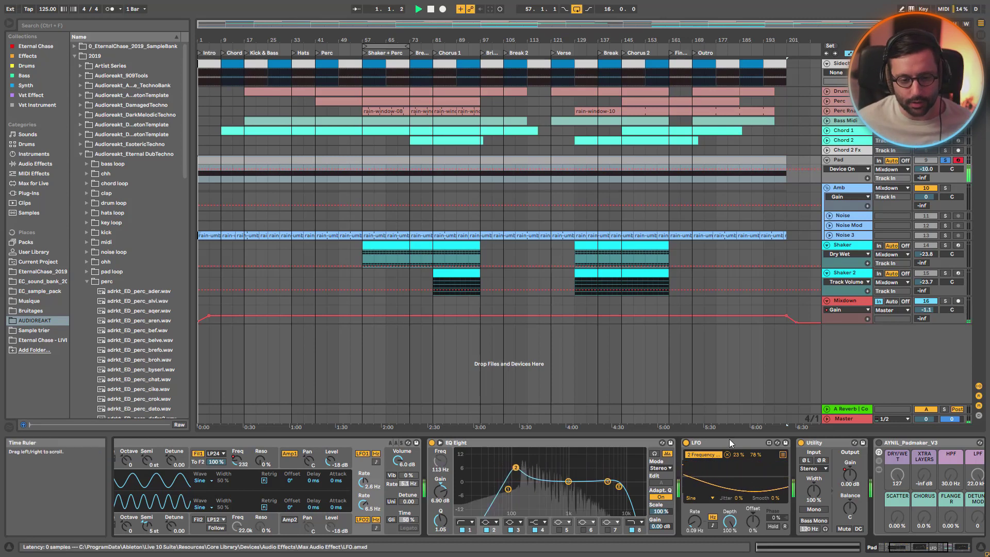
{"action": "scroll", "coordinate": [855, 554], "scroll_direction": "right", "scroll_amount": 3}
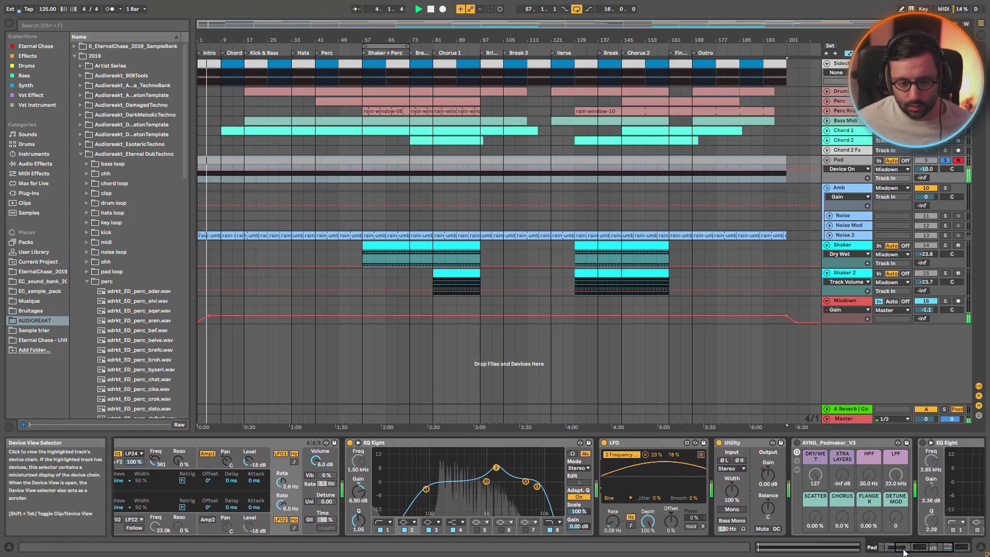
{"action": "scroll", "coordinate": [904, 553], "scroll_direction": "right", "scroll_amount": 3}
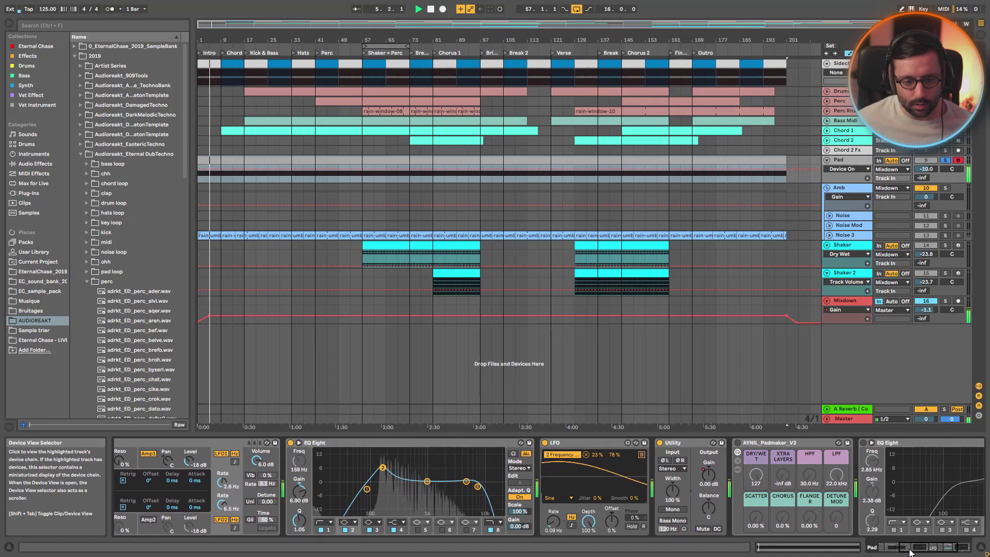
Show the chain list and devices of the AYNIL_Padmaker_V3 rack on the Pad track.
{"action": "scroll", "coordinate": [911, 551], "scroll_direction": "right", "scroll_amount": 1}
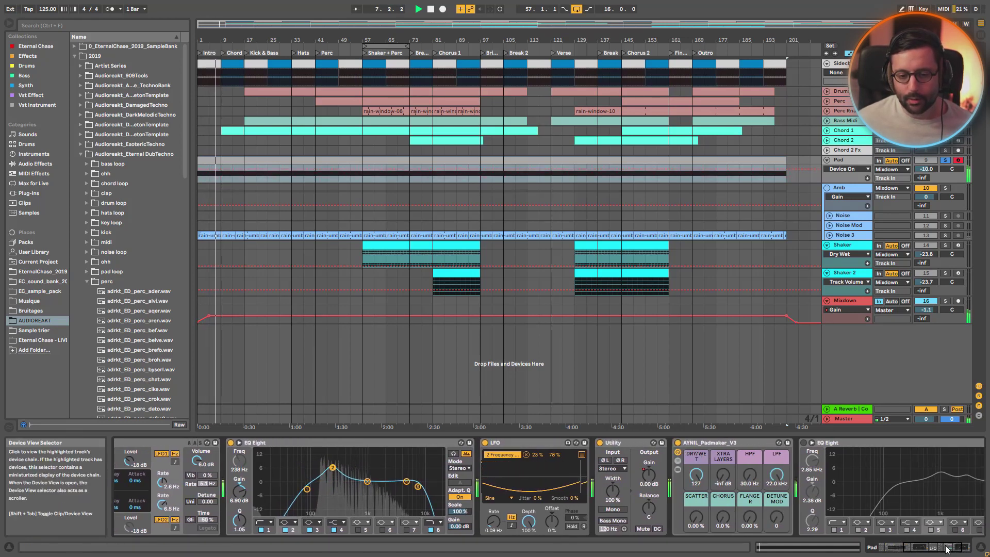
{"action": "scroll", "coordinate": [952, 550], "scroll_direction": "right", "scroll_amount": 4}
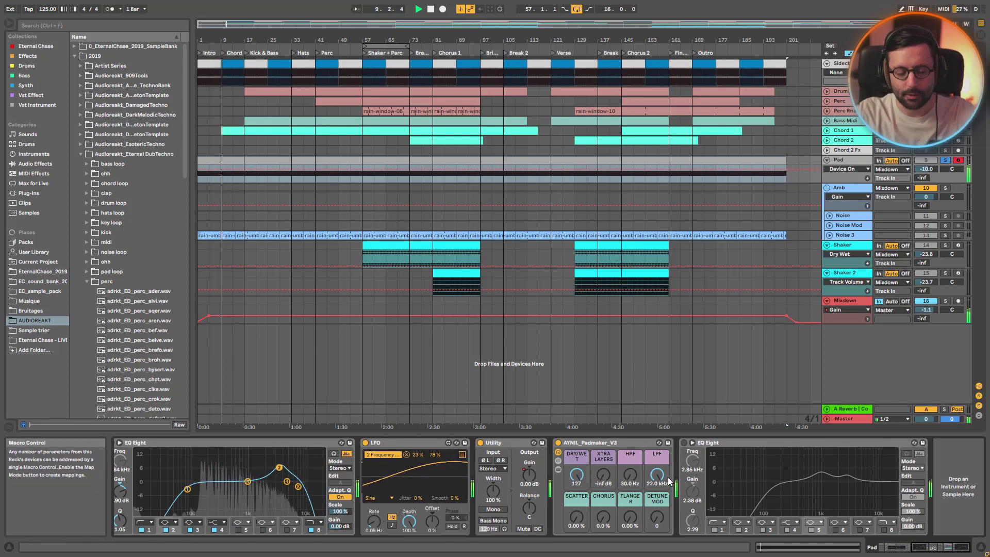
{"action": "left_click", "coordinate": [558, 469]}
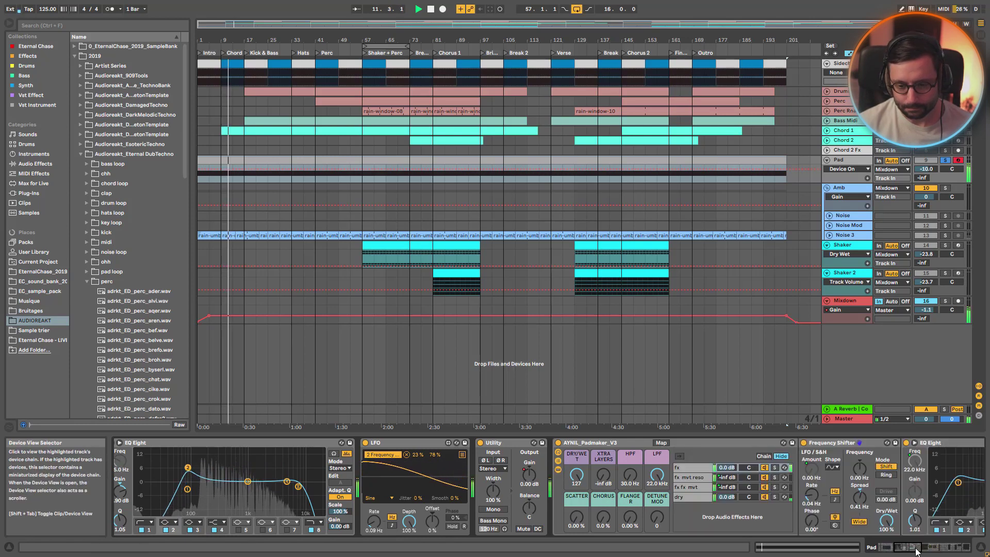
Bypass the Padmaker rack's Filter Delay, Reverb and Frequency Shifter, and play the Pad from the start.
{"action": "left_click_drag", "start_coordinate": [900, 551], "coordinate": [925, 552]}
{"action": "left_click", "coordinate": [775, 443]}
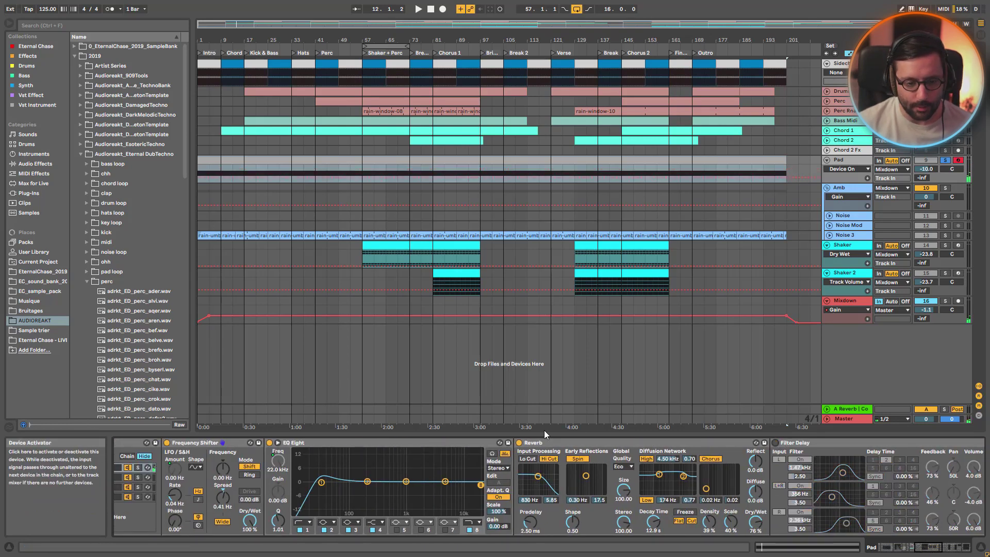
{"action": "left_click", "coordinate": [519, 442]}
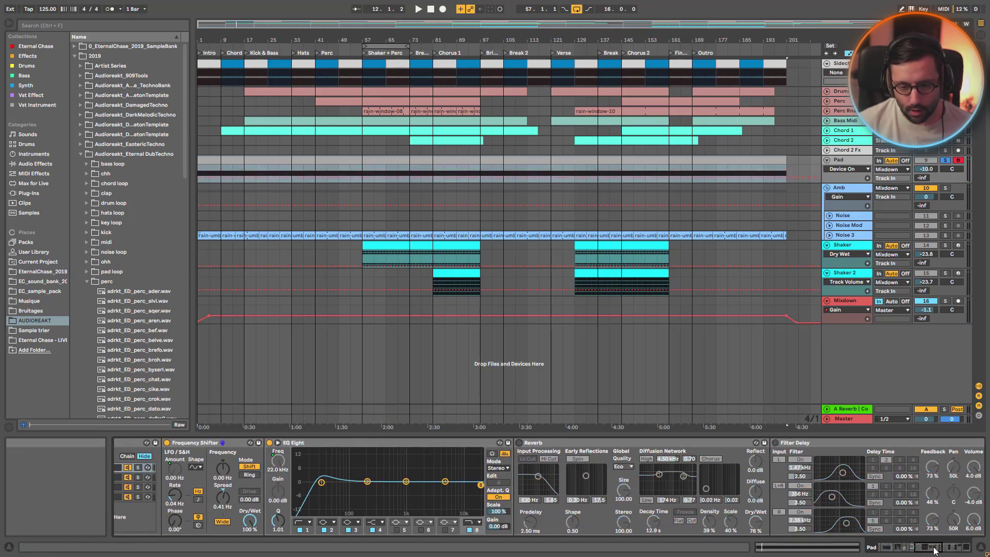
{"action": "left_click_drag", "start_coordinate": [935, 551], "coordinate": [903, 549]}
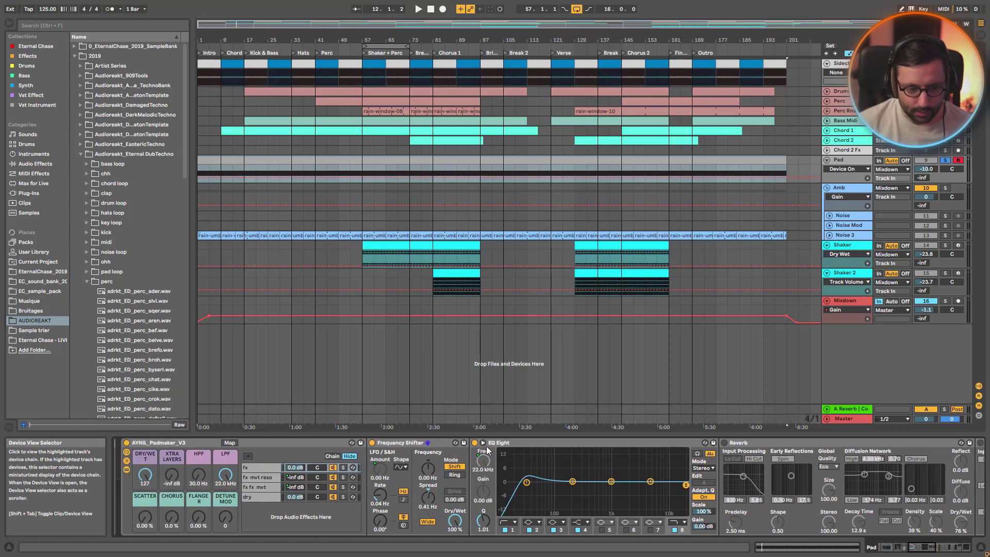
{"action": "left_click", "coordinate": [372, 443]}
{"action": "key", "text": "space"}
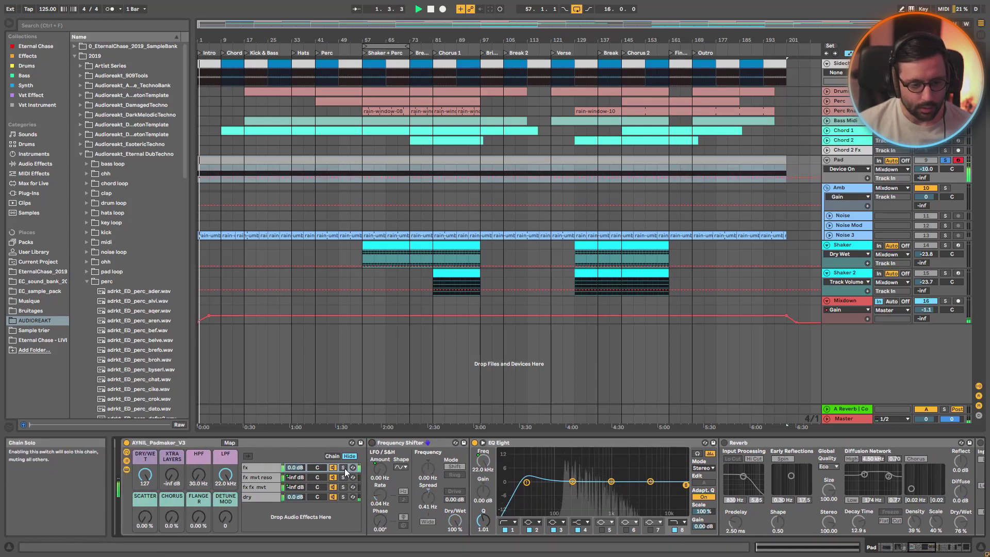
Switch the Padmaker rack's Frequency Shifter, Reverb and Filter Delay back on one by one while the Pad plays.
{"action": "left_click", "coordinate": [371, 442]}
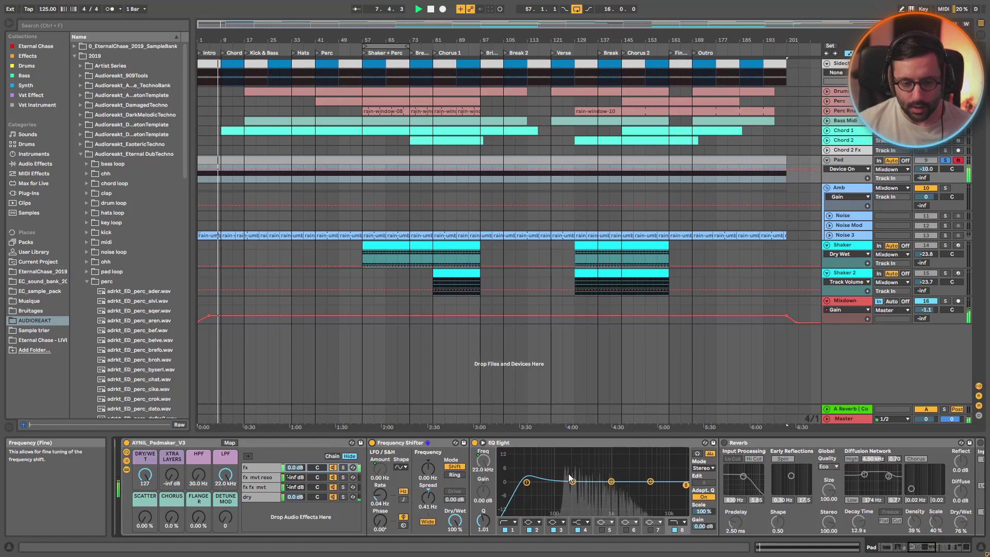
{"action": "left_click", "coordinate": [724, 443]}
{"action": "left_click", "coordinate": [923, 550]}
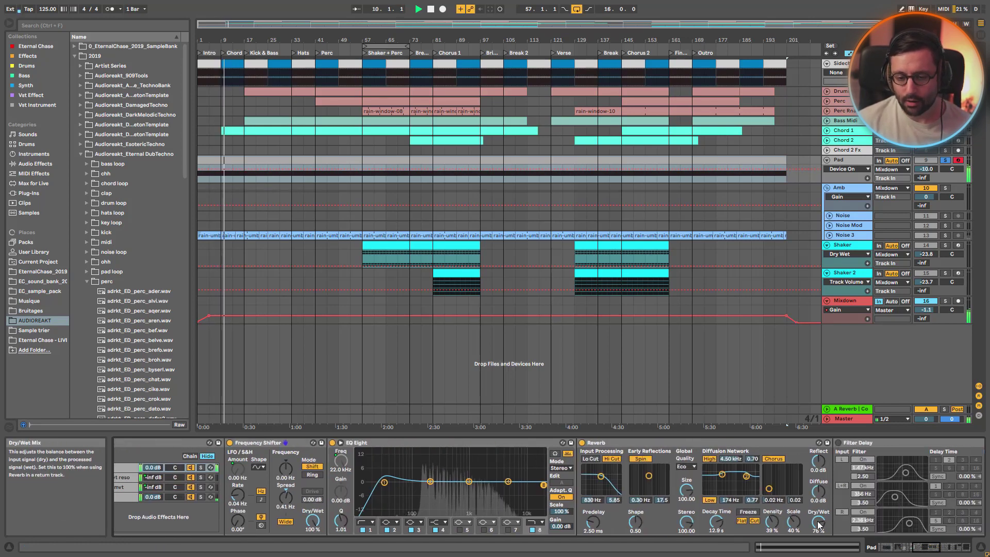
{"action": "left_click", "coordinate": [902, 546]}
{"action": "left_click", "coordinate": [638, 443]}
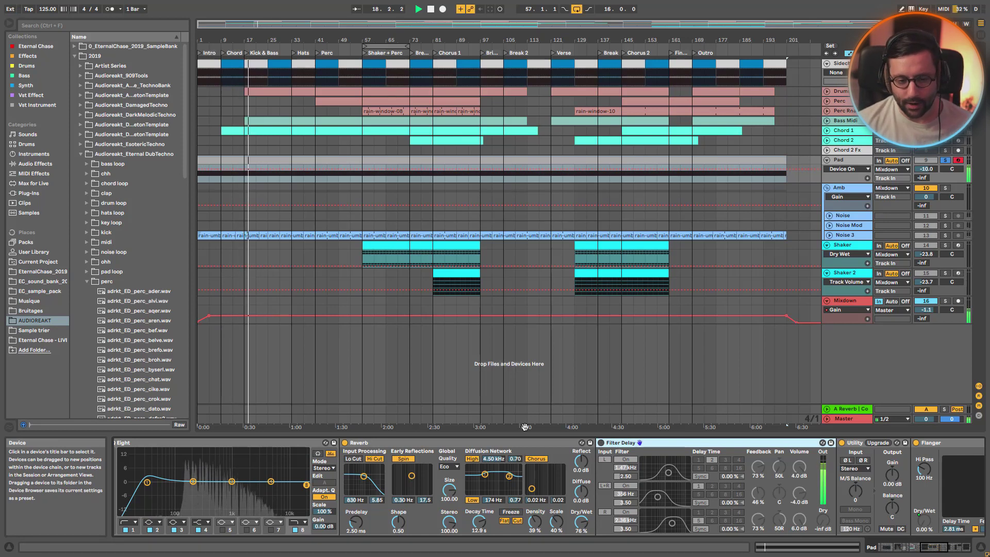
{"action": "left_click", "coordinate": [601, 442]}
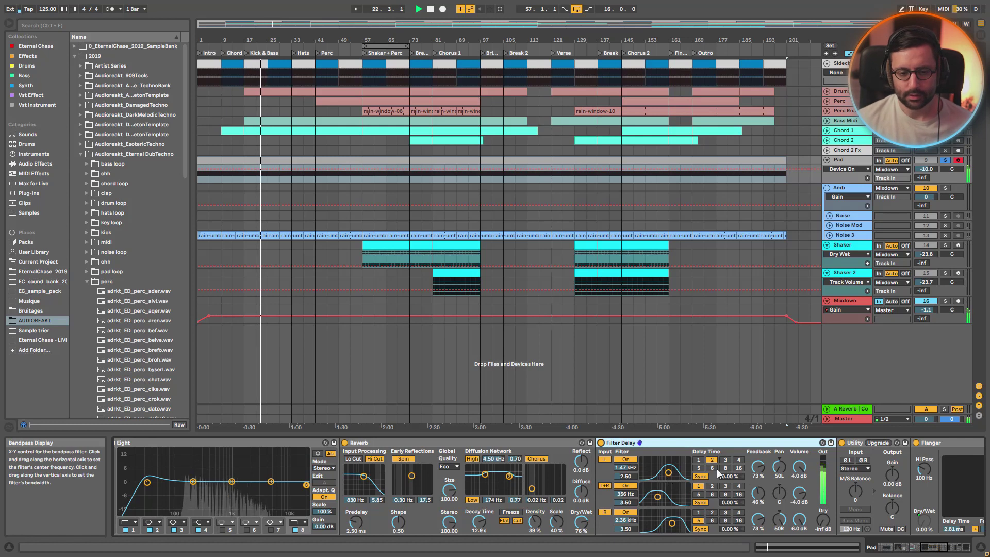
Switch on the last EQ Eight in the Pad's chain, after the collapsed Padmaker rack, during playback.
{"action": "left_click_drag", "start_coordinate": [927, 549], "coordinate": [894, 547]}
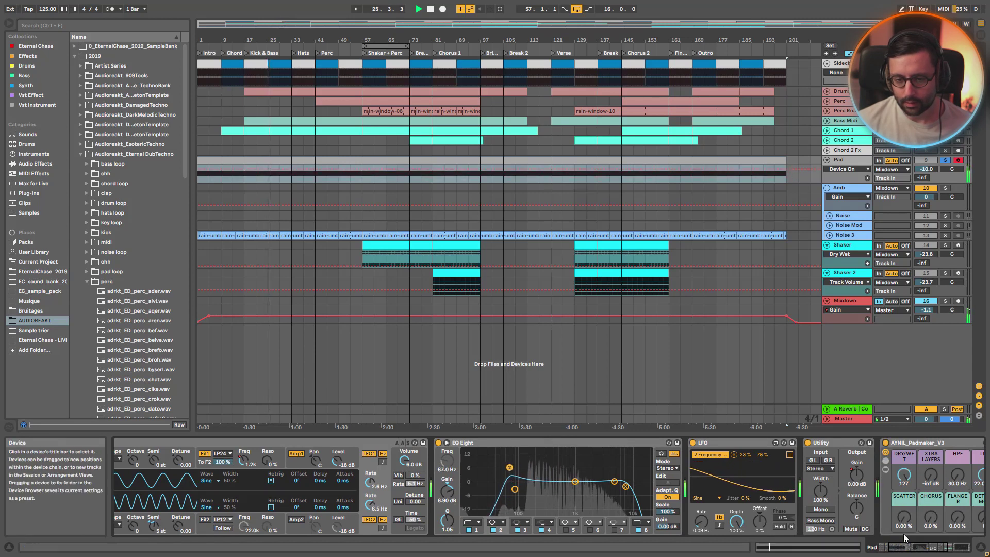
{"action": "left_click_drag", "start_coordinate": [900, 546], "coordinate": [929, 535]}
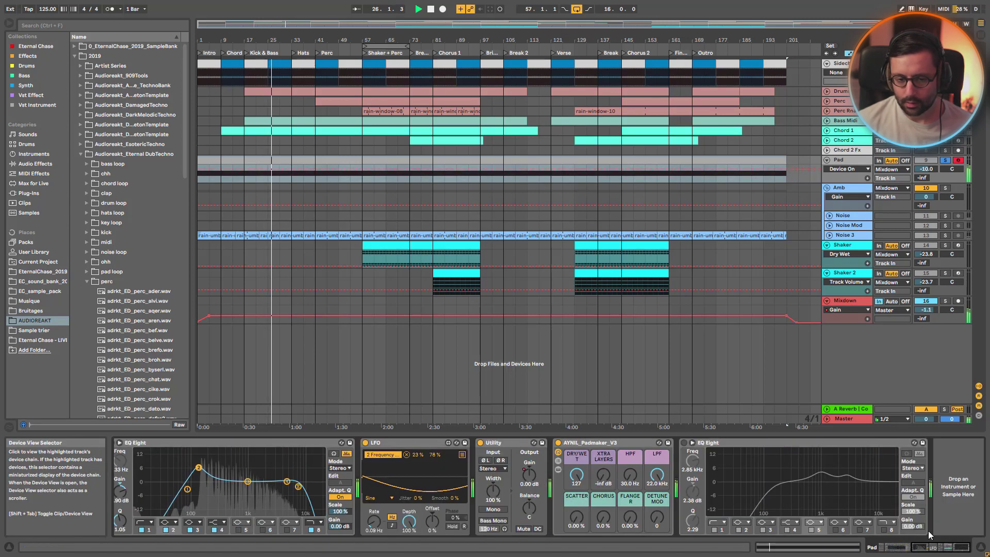
{"action": "left_click", "coordinate": [684, 443]}
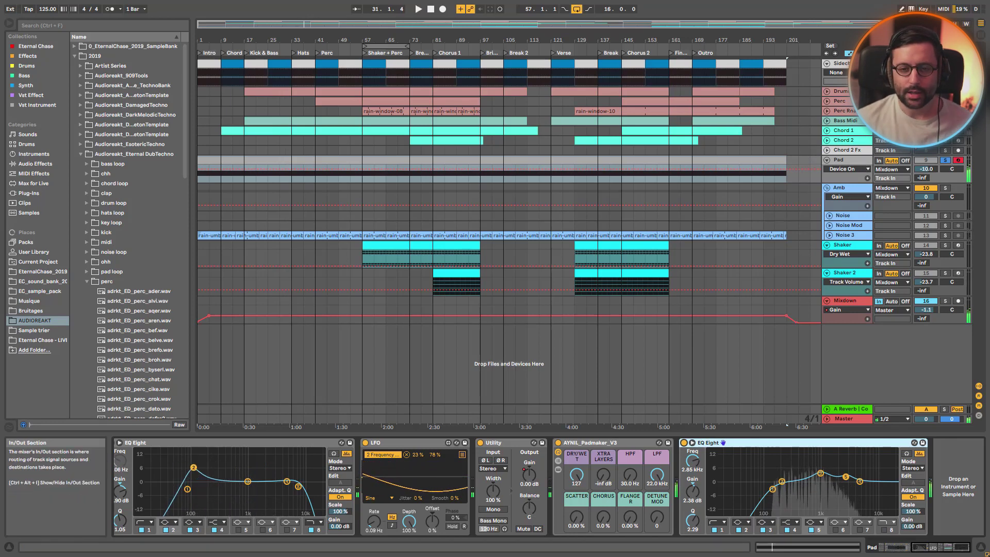
Show the Pad's F1 Freq automation for Analog's Filter 1 cutoff and look through the list of automatable parameters.
{"action": "left_click", "coordinate": [931, 551]}
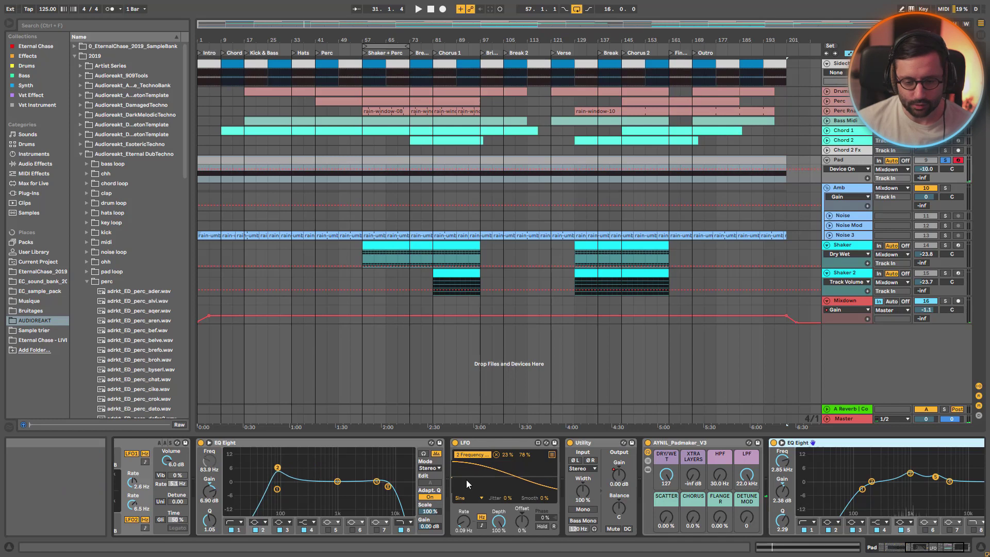
{"action": "scroll", "coordinate": [522, 494], "scroll_direction": "left", "scroll_amount": 5}
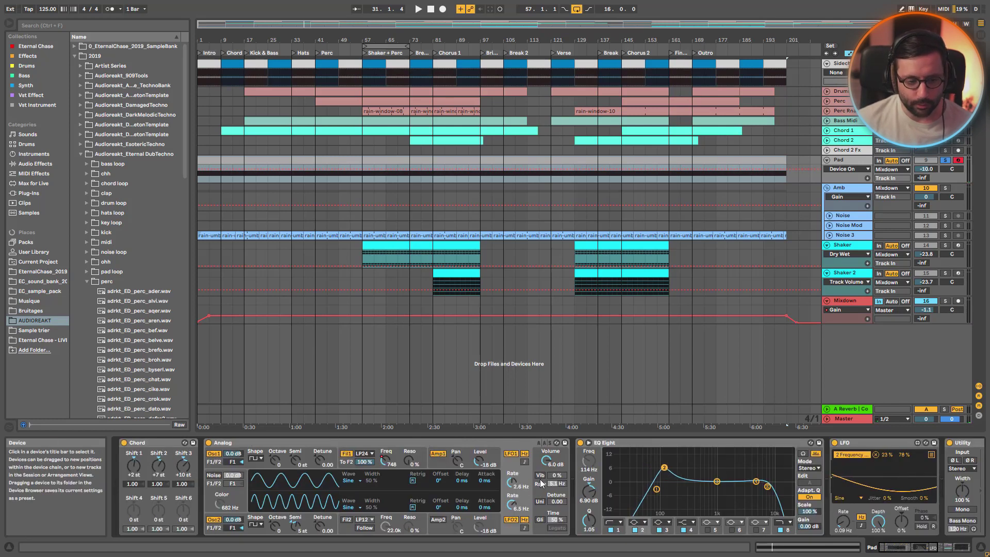
{"action": "left_click", "coordinate": [386, 463]}
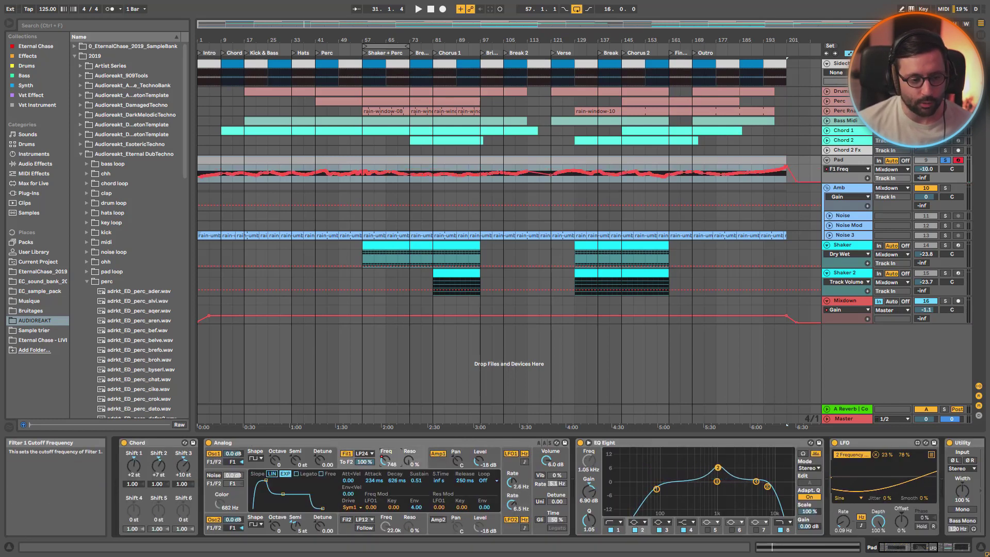
{"action": "left_click", "coordinate": [866, 170]}
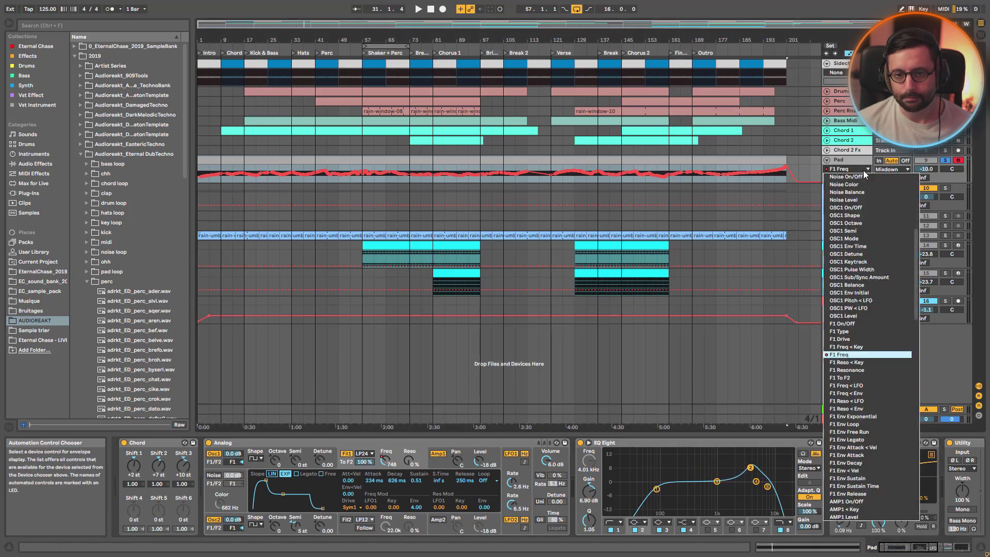
{"action": "left_click", "coordinate": [865, 174]}
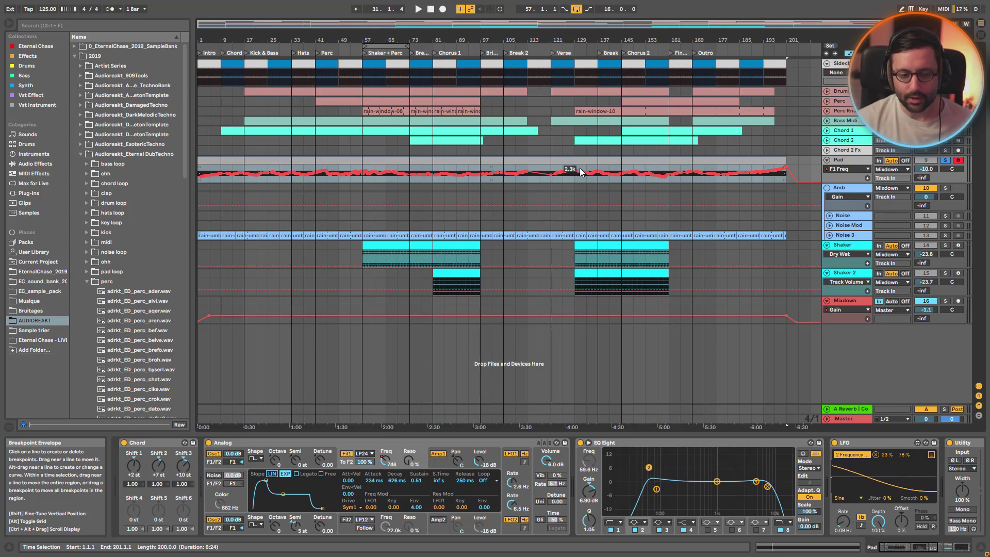
Play the soloed Amb group from the start with the Noise track's Gate on and off, and return to Echo.
{"action": "left_click", "coordinate": [839, 187]}
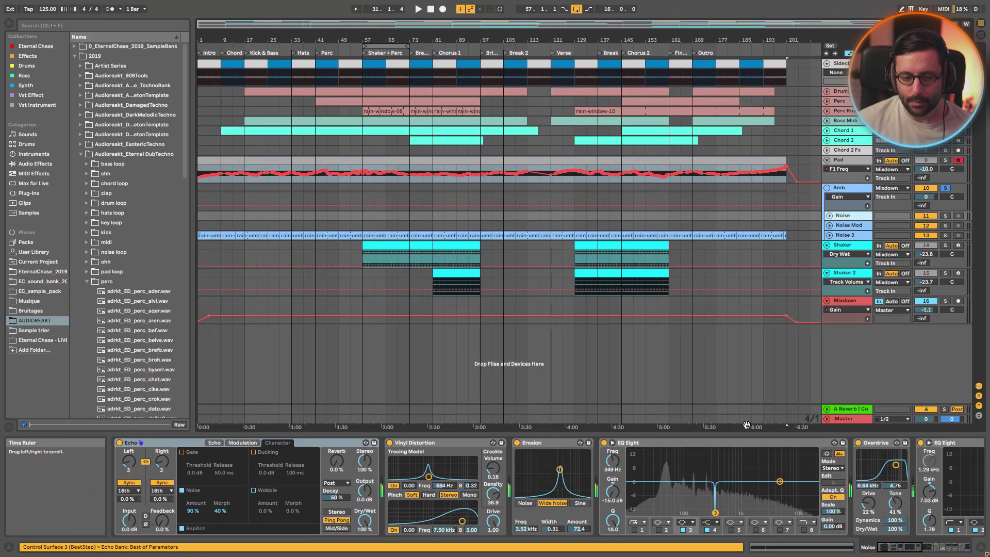
{"action": "left_click", "coordinate": [848, 218]}
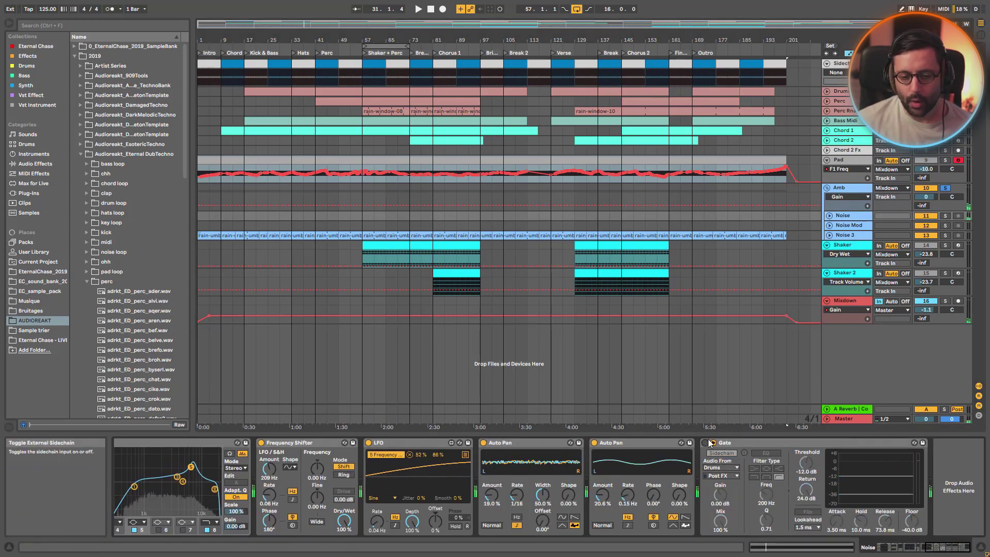
{"action": "key", "text": "space"}
{"action": "left_click", "coordinate": [734, 444]}
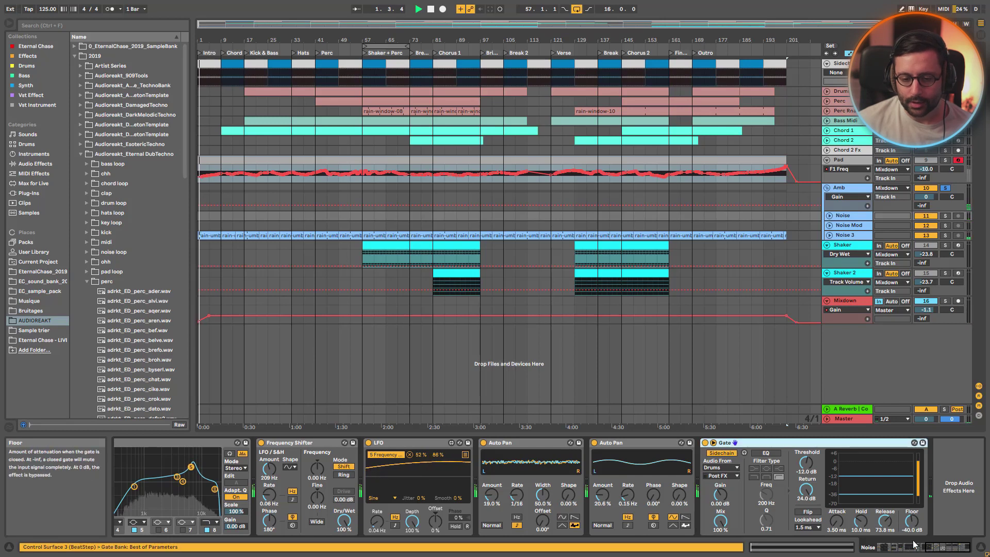
{"action": "key", "text": "0"}
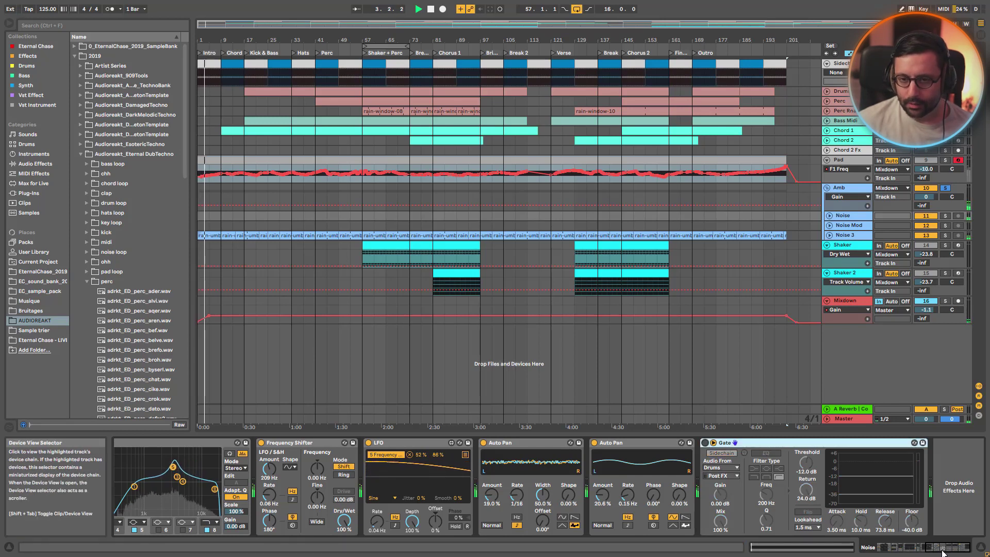
{"action": "scroll", "coordinate": [951, 551], "scroll_direction": "up", "scroll_amount": 5}
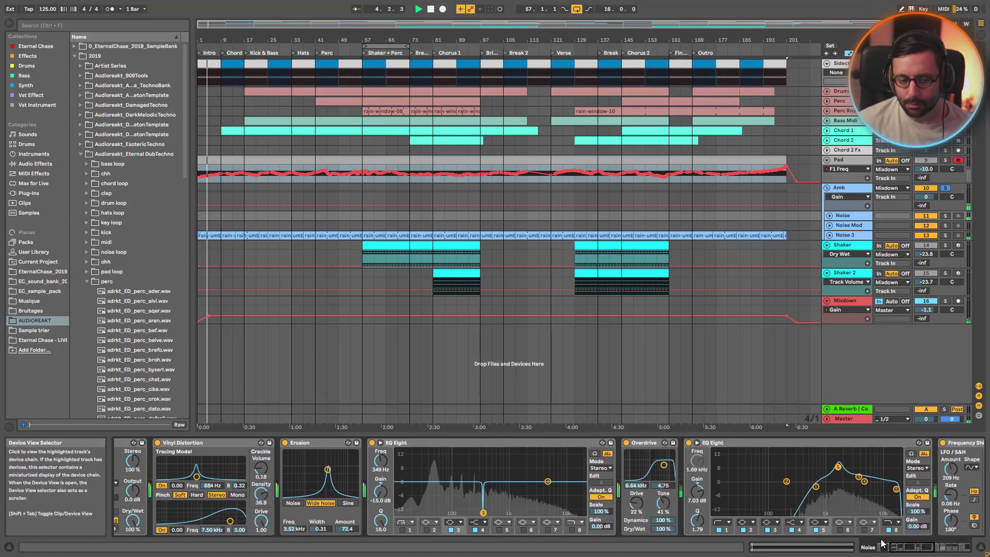
{"action": "key", "text": "space"}
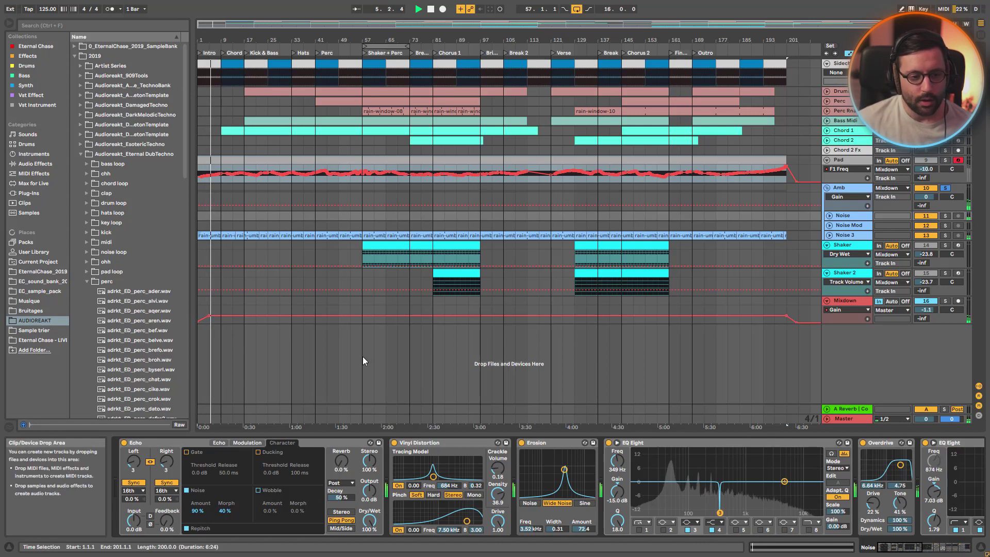
Show Echo's Character settings on the Noise track, switching its Noise option off and back on.
{"action": "left_click", "coordinate": [199, 443]}
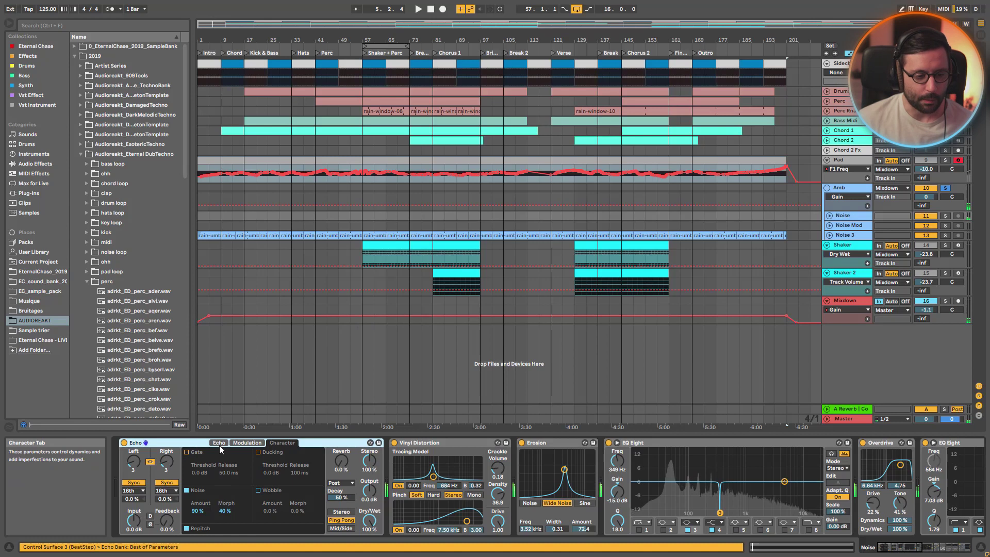
{"action": "left_click", "coordinate": [218, 445]}
{"action": "left_click", "coordinate": [289, 444]}
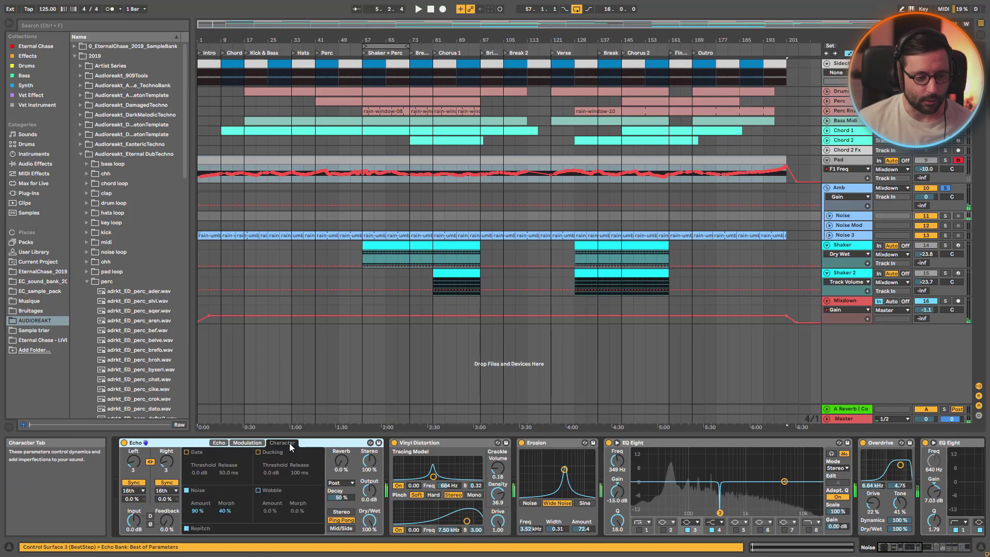
{"action": "left_click", "coordinate": [186, 491]}
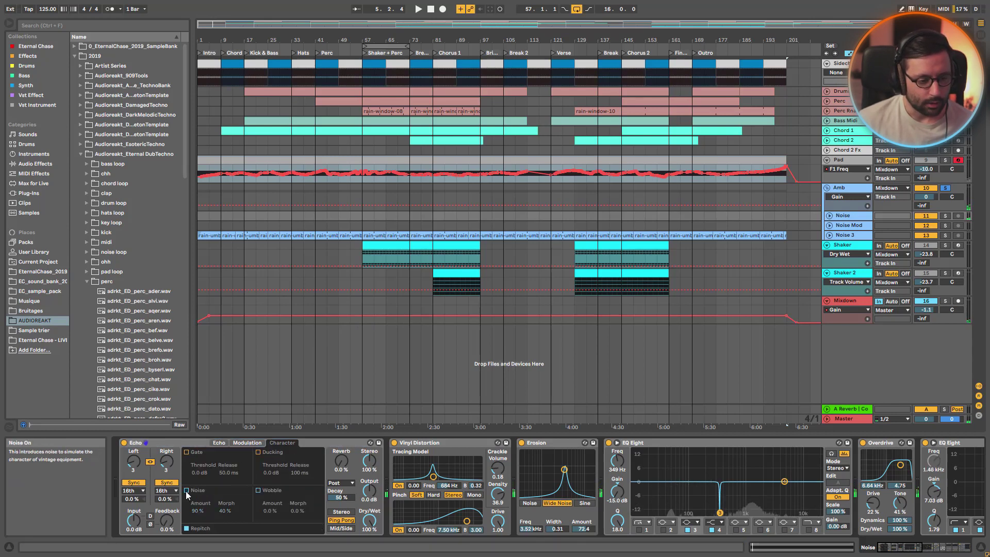
{"action": "left_click", "coordinate": [186, 490]}
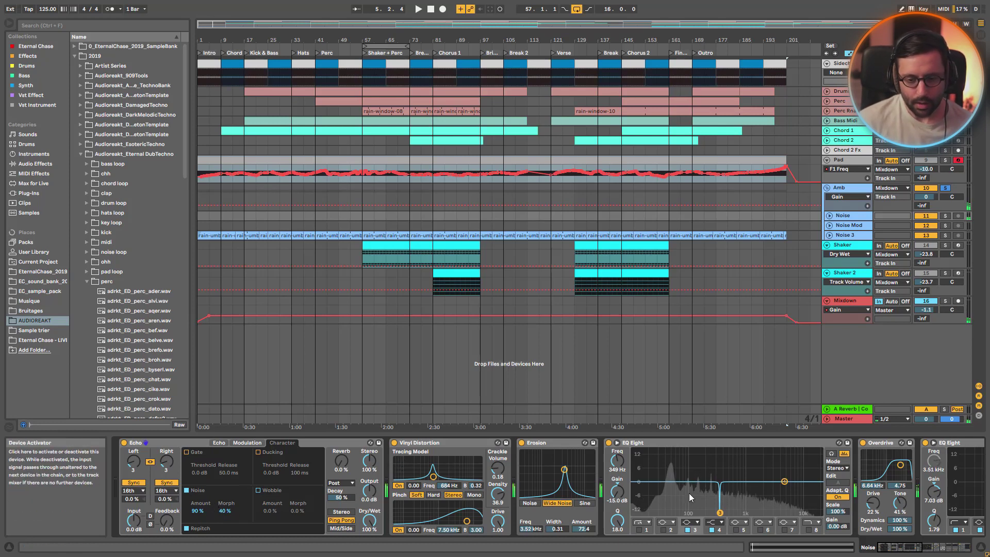
Play the Noise track from the start while bypassing the effects after Echo, with the track soloed.
{"action": "left_click_drag", "start_coordinate": [922, 547], "coordinate": [948, 548]}
{"action": "key", "text": "space"}
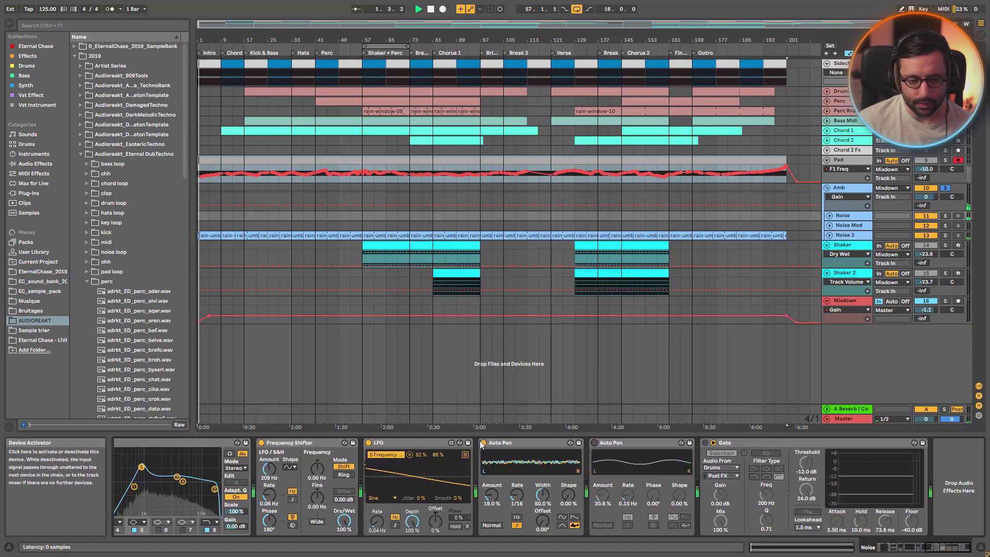
{"action": "scroll", "coordinate": [438, 444], "scroll_direction": "left", "scroll_amount": 5}
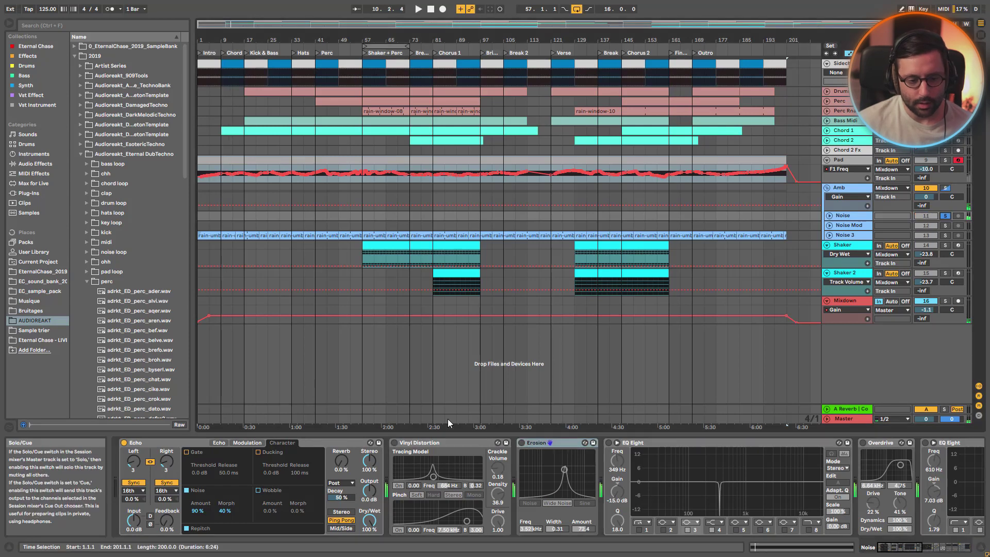
Switch the Noise track's Vinyl Distortion, Erosion and first EQ Eight back on one after another.
{"action": "left_click", "coordinate": [395, 442]}
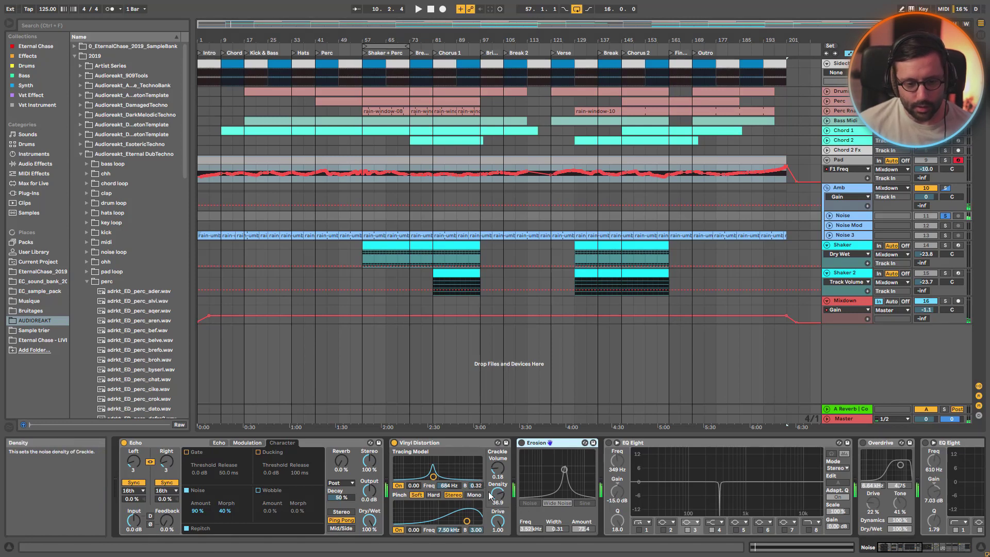
{"action": "left_click", "coordinate": [522, 442]}
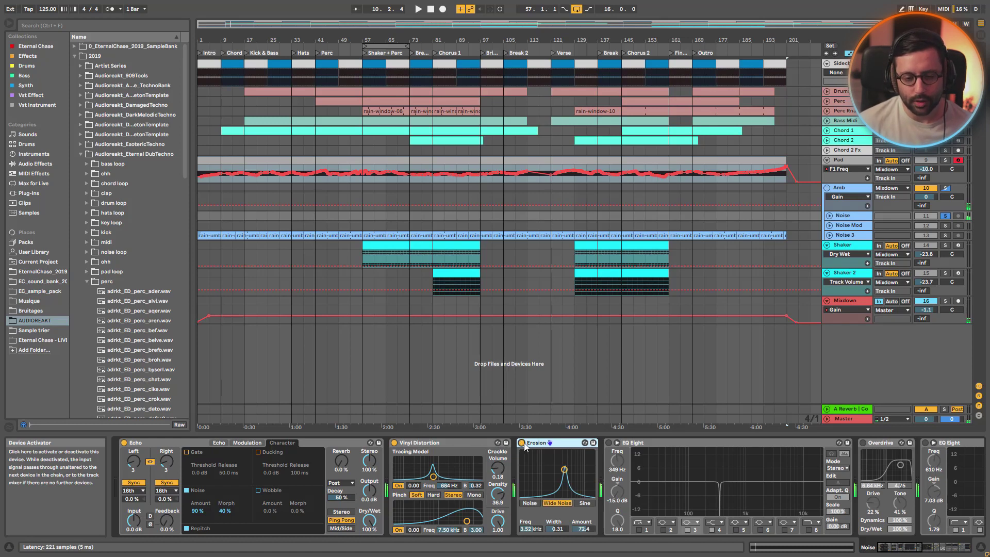
{"action": "left_click", "coordinate": [608, 443]}
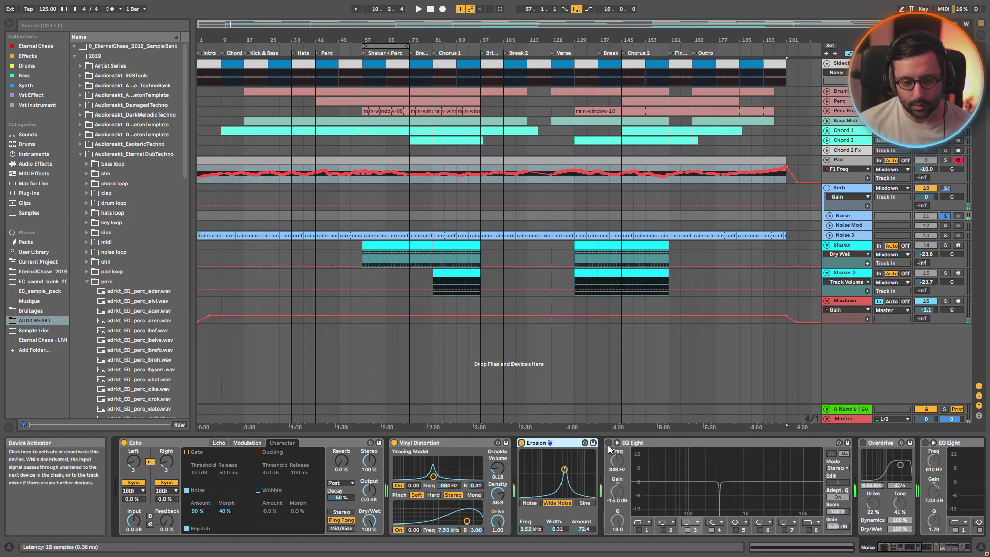
{"action": "left_click", "coordinate": [897, 554]}
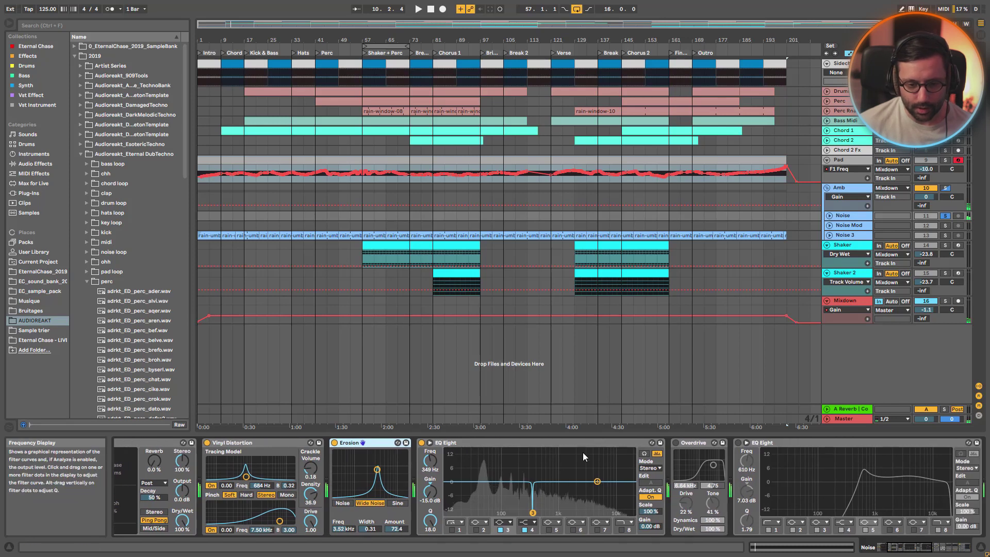
Switch the Noise track's Overdrive and second EQ Eight back on.
{"action": "left_click", "coordinate": [675, 443]}
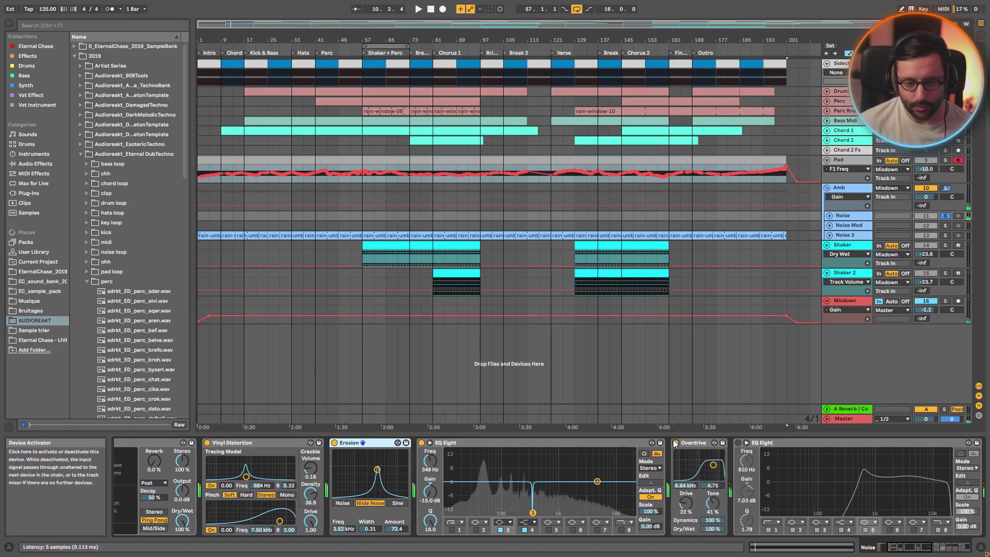
{"action": "left_click", "coordinate": [956, 548]}
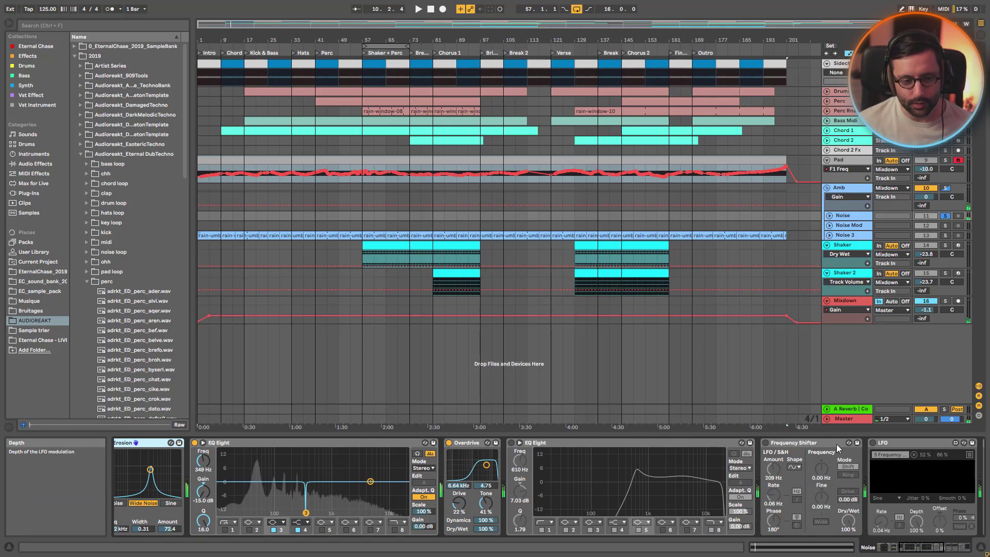
{"action": "left_click", "coordinate": [511, 443]}
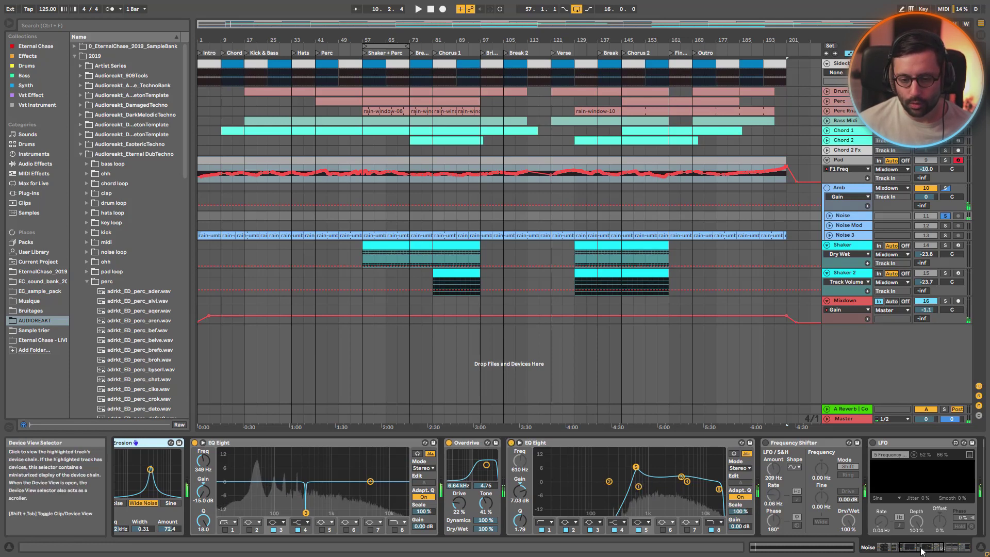
Switch the Noise track's Frequency Shifter and LFO back on, and move the LFO between the second EQ Eight and the Frequency Shifter.
{"action": "scroll", "coordinate": [619, 452], "scroll_direction": "right", "scroll_amount": 5}
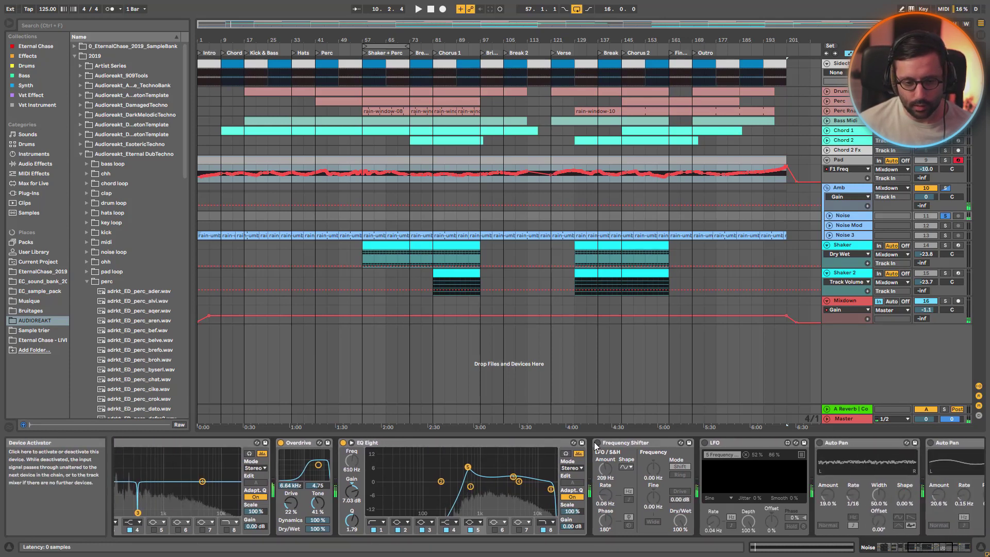
{"action": "left_click", "coordinate": [597, 442]}
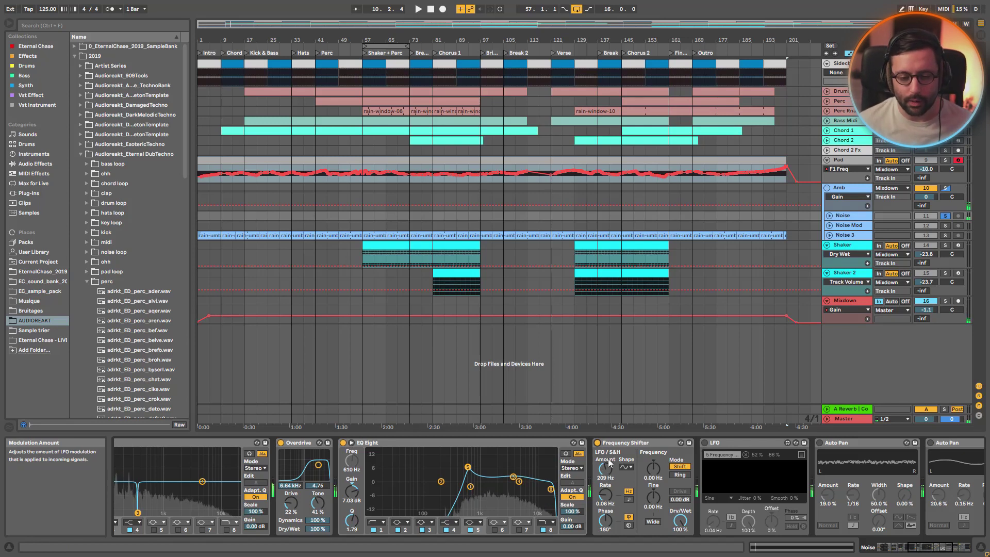
{"action": "left_click", "coordinate": [703, 443]}
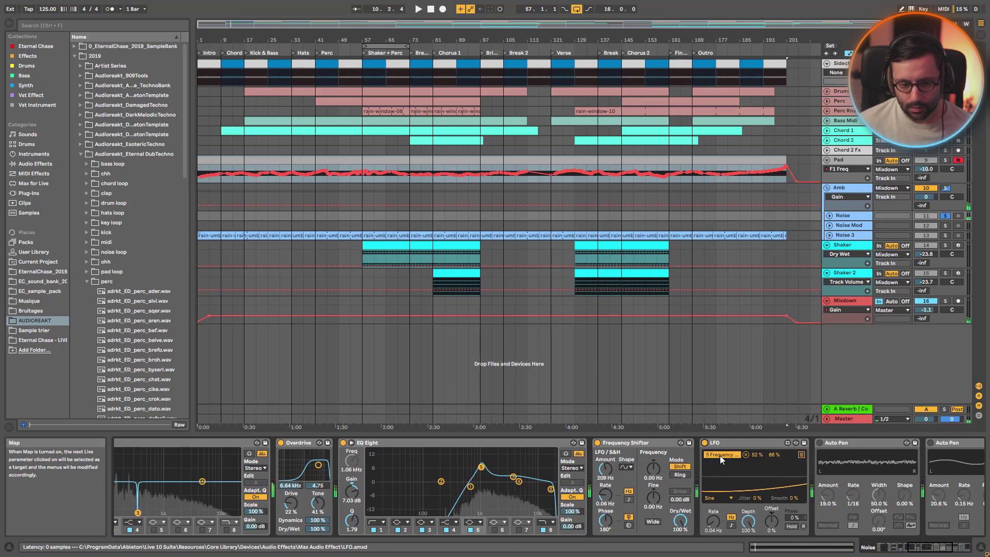
{"action": "left_click_drag", "start_coordinate": [724, 444], "coordinate": [505, 470]}
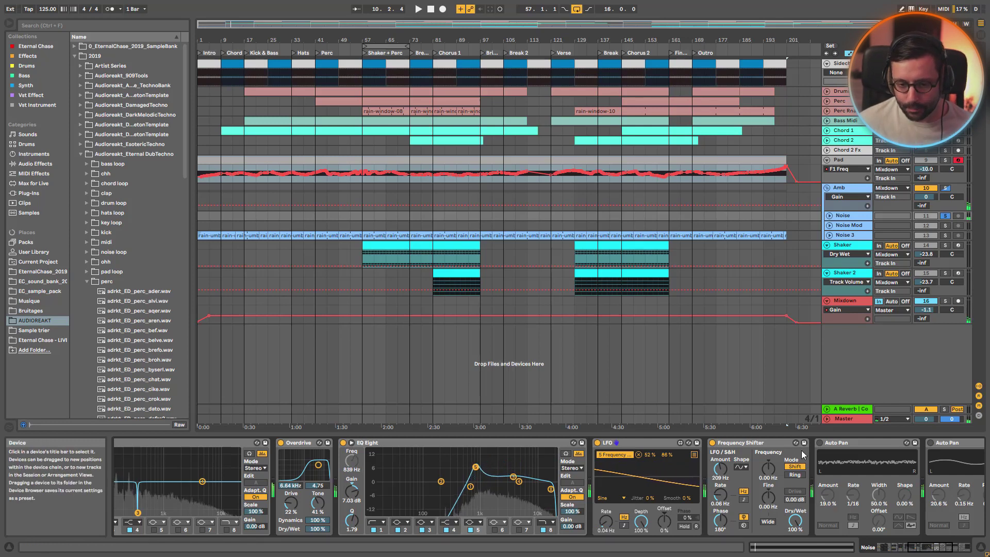
Switch both of the Noise track's Auto Pans back on, comparing the first one on and off, and show the closing Gate.
{"action": "left_click", "coordinate": [820, 443]}
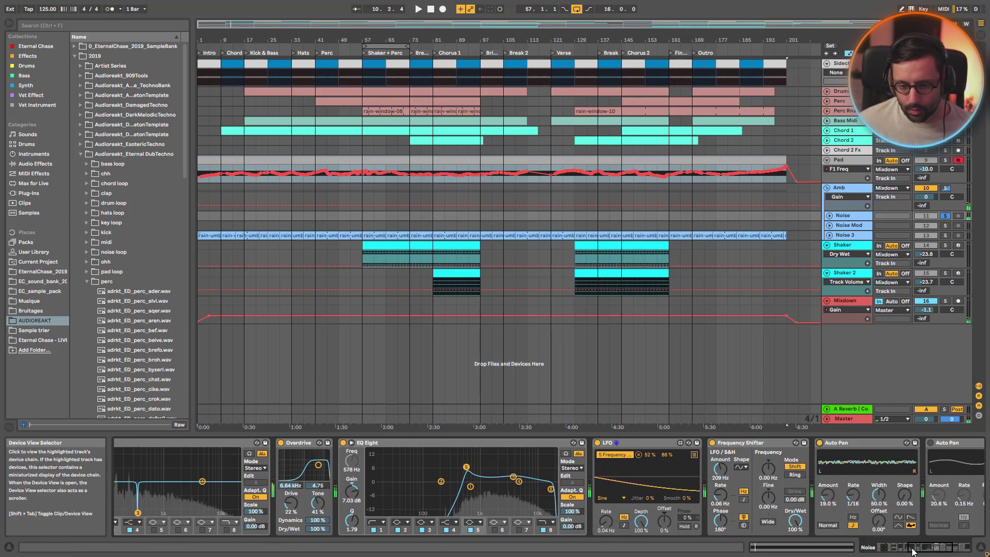
{"action": "left_click", "coordinate": [819, 443]}
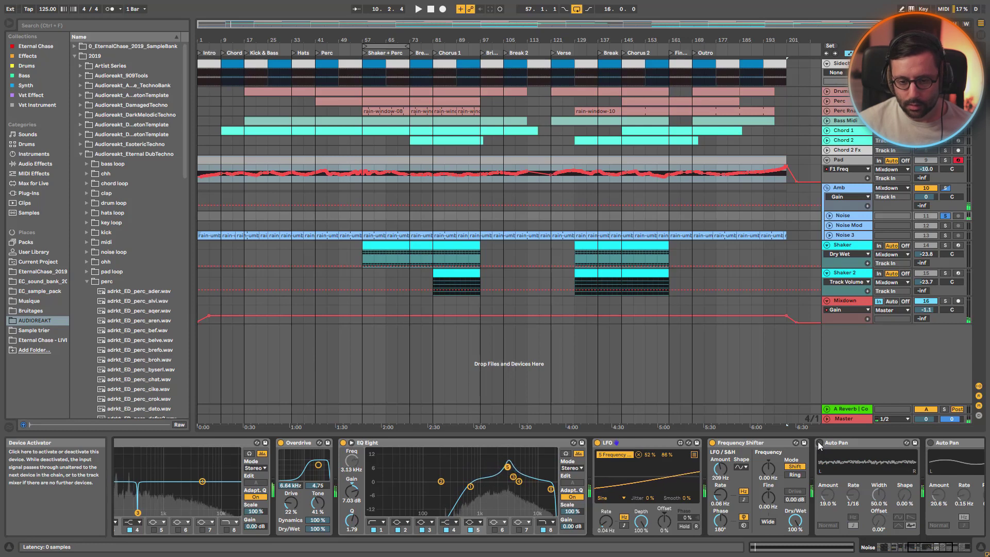
{"action": "left_click", "coordinate": [935, 551]}
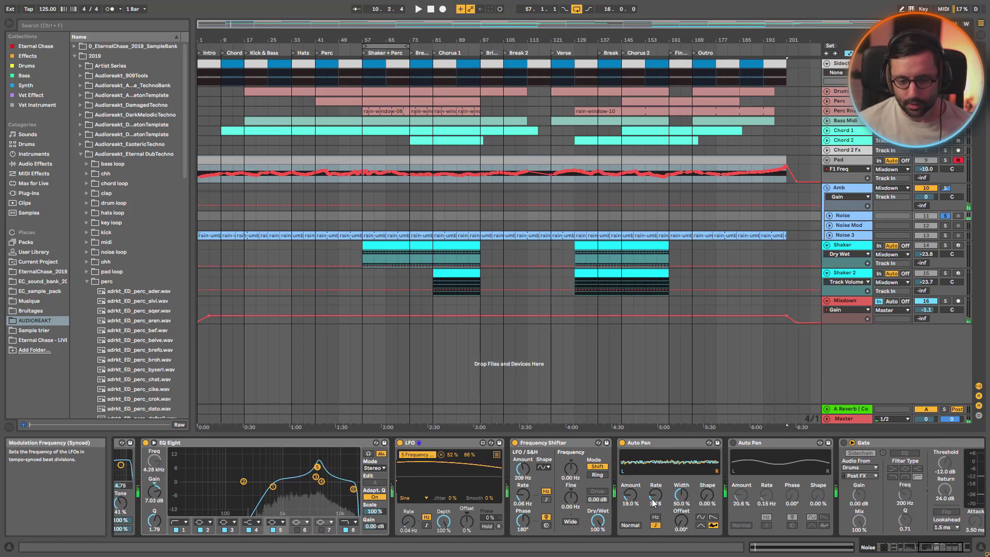
{"action": "left_click", "coordinate": [732, 444]}
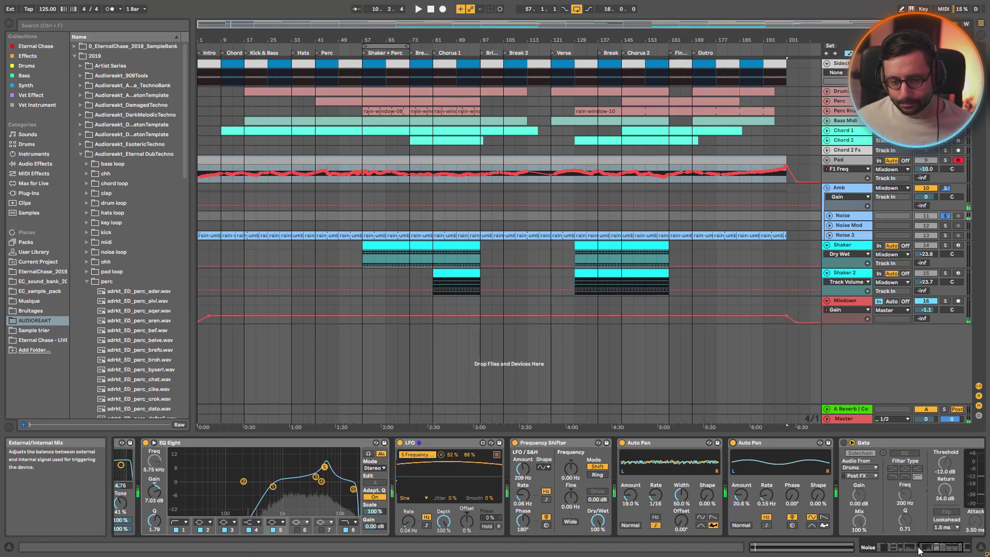
{"action": "scroll", "coordinate": [883, 542], "scroll_direction": "right", "scroll_amount": 15}
{"action": "scroll", "coordinate": [883, 542], "scroll_direction": "right", "scroll_amount": 10}
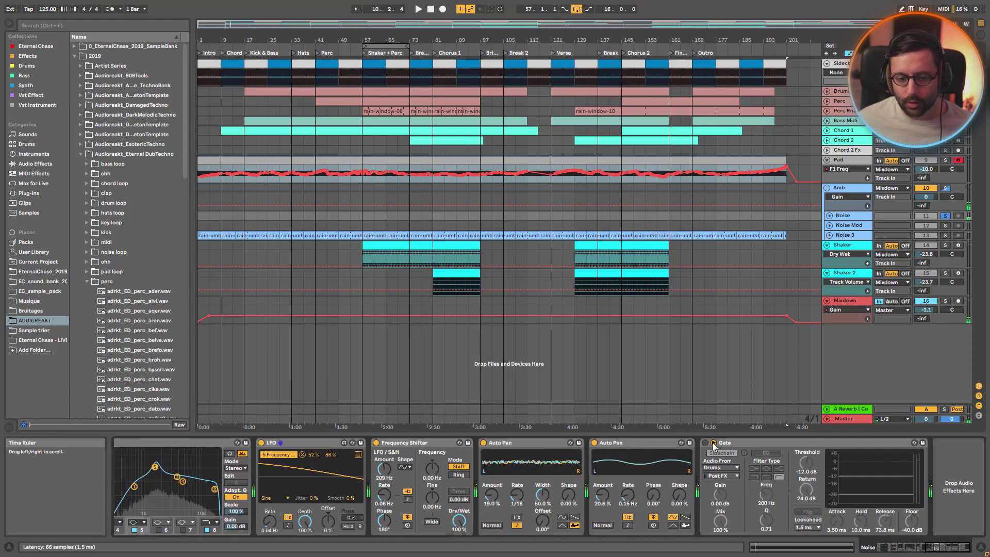
Solo the Noise Mod track and look through its effects chain from Echo to the Gate.
{"action": "left_click", "coordinate": [944, 226]}
{"action": "scroll", "coordinate": [918, 537], "scroll_direction": "right", "scroll_amount": 10}
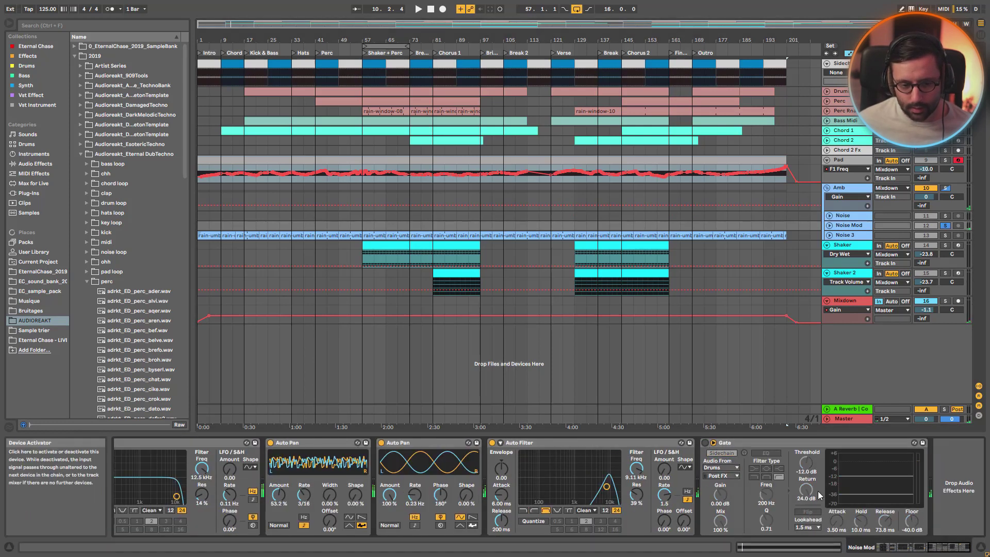
{"action": "scroll", "coordinate": [959, 545], "scroll_direction": "left", "scroll_amount": 10}
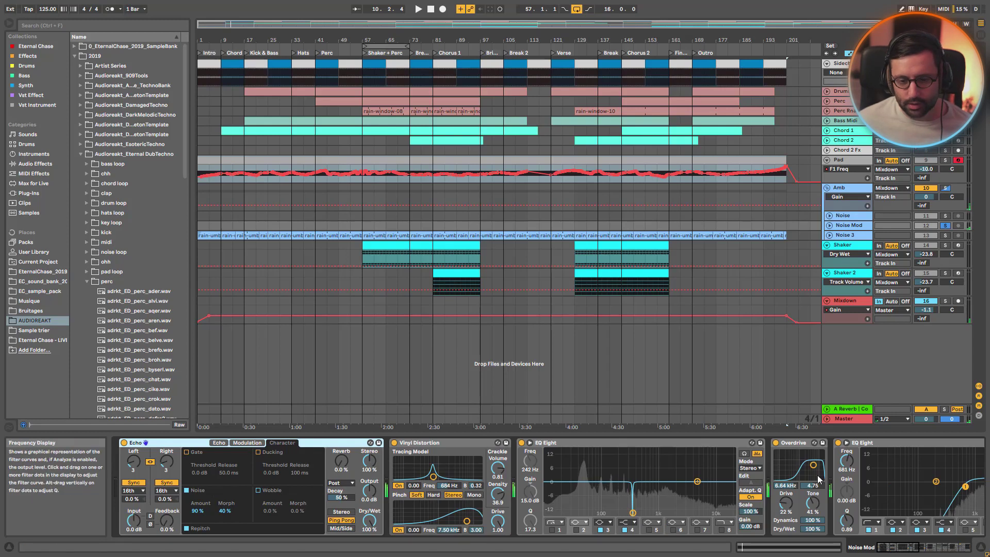
{"action": "scroll", "coordinate": [896, 549], "scroll_direction": "right", "scroll_amount": 3}
{"action": "scroll", "coordinate": [895, 548], "scroll_direction": "right", "scroll_amount": 12}
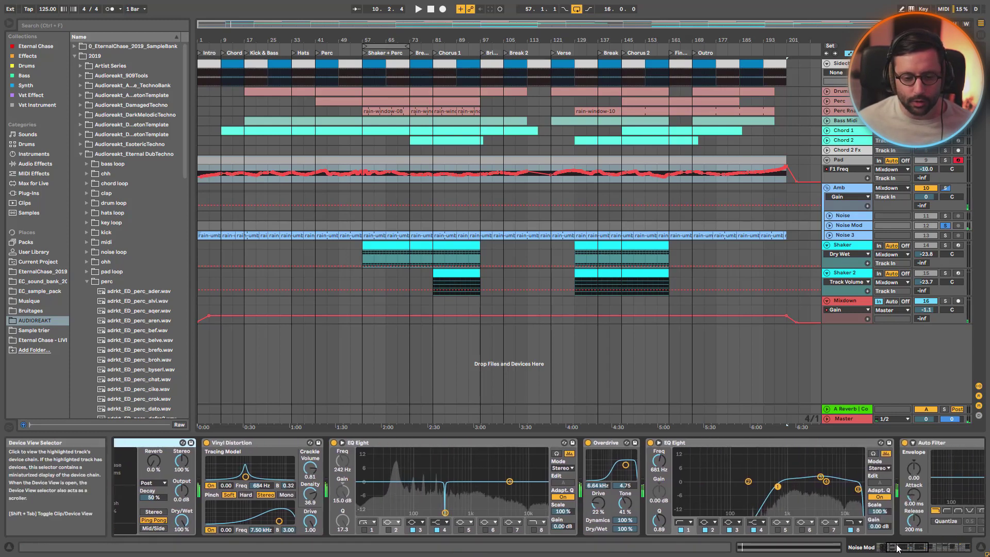
{"action": "scroll", "coordinate": [916, 551], "scroll_direction": "right", "scroll_amount": 2}
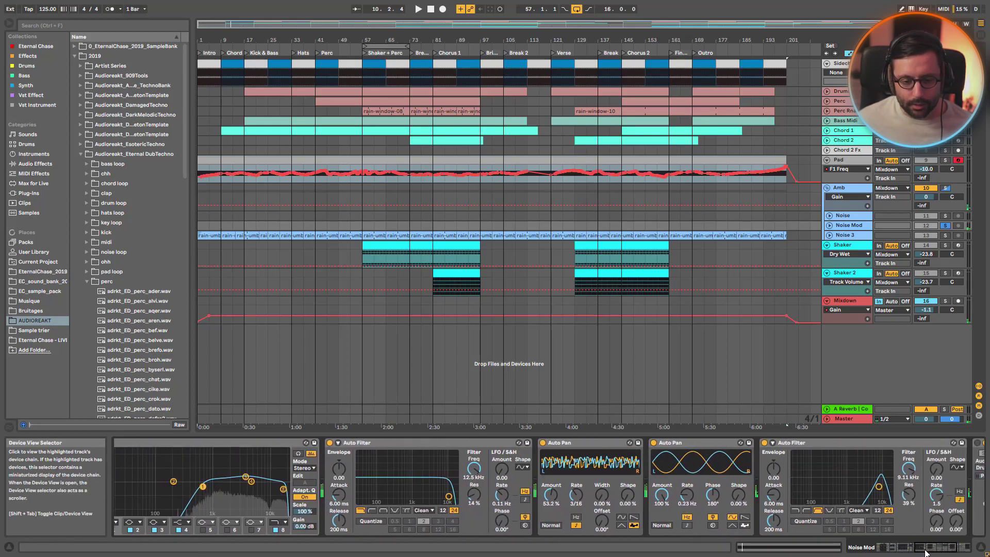
{"action": "scroll", "coordinate": [917, 546], "scroll_direction": "right", "scroll_amount": 9}
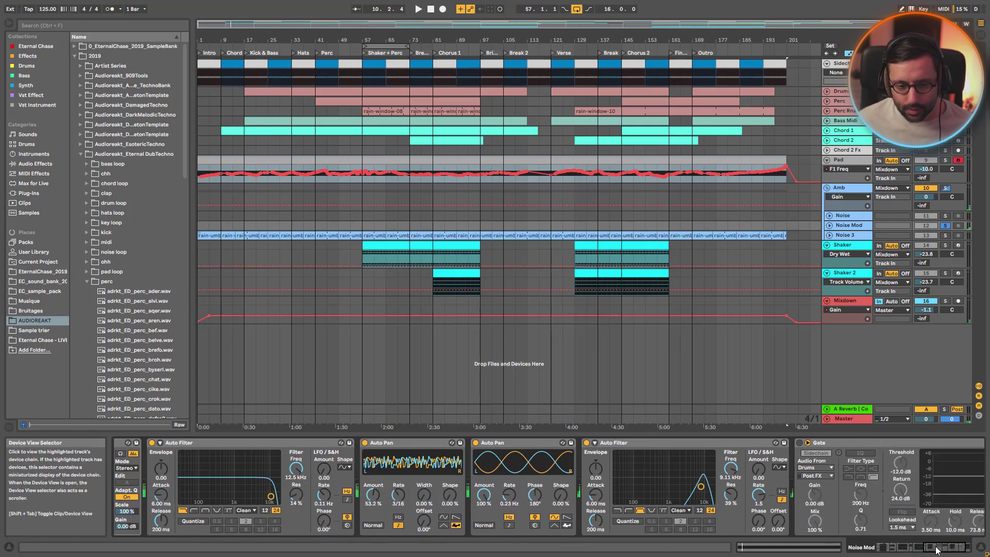
Point out the Noise Mod track's two Auto Pans and compare its second Auto Filter off and on.
{"action": "left_click", "coordinate": [441, 448]}
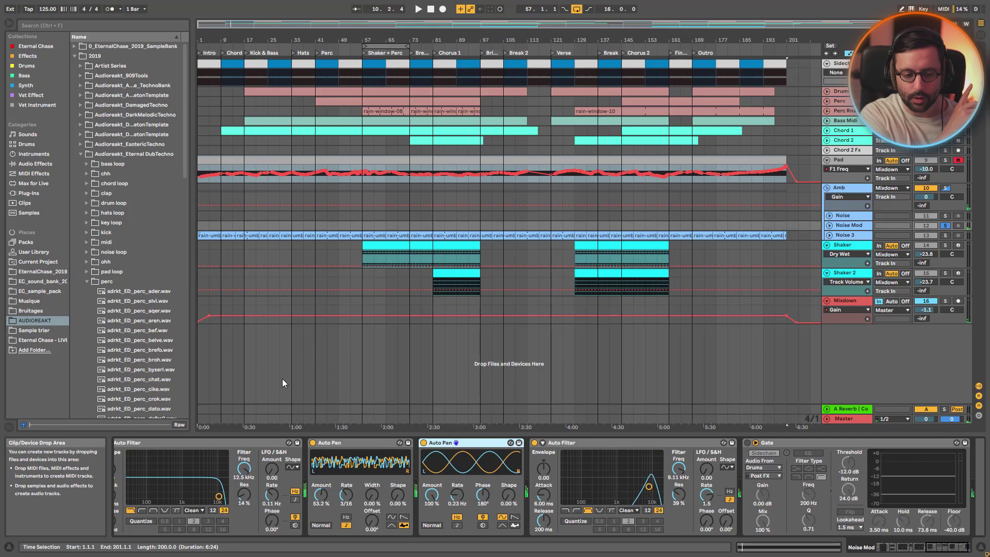
{"action": "left_click", "coordinate": [339, 451]}
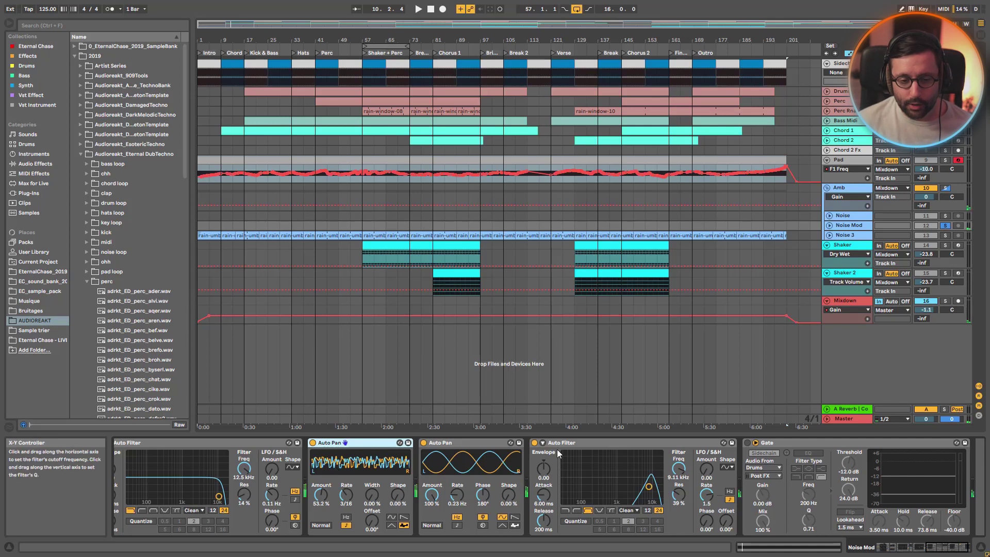
{"action": "left_click", "coordinate": [534, 442]}
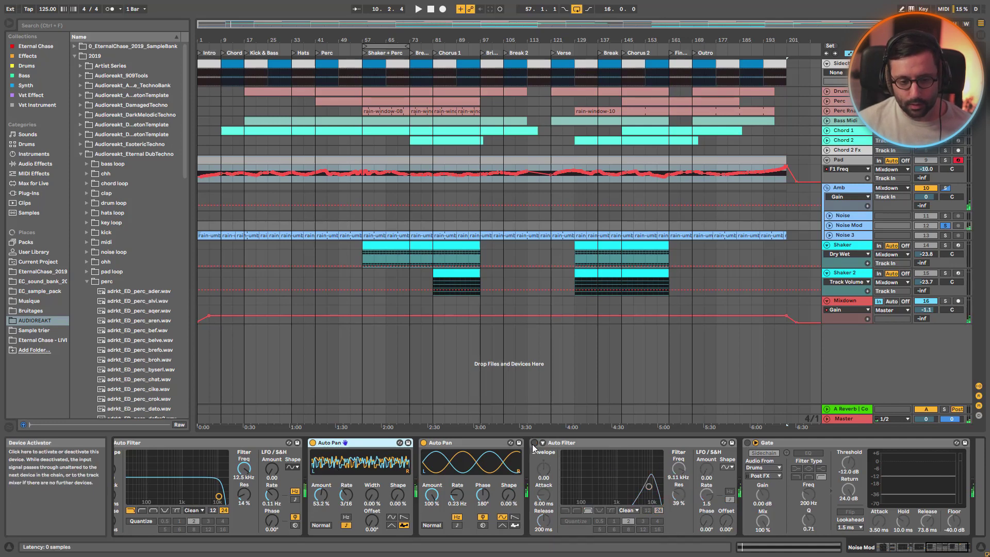
{"action": "left_click", "coordinate": [533, 442]}
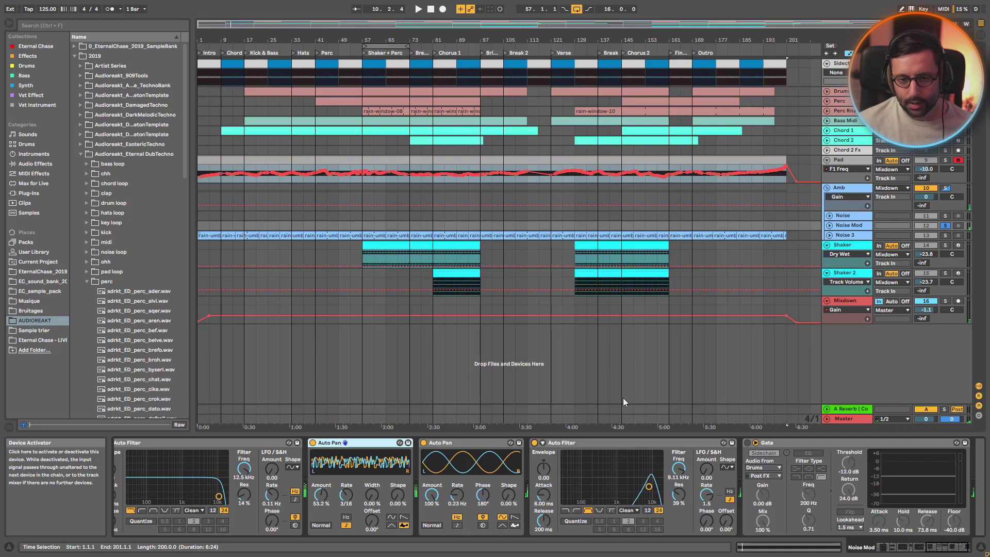
Play the soloed Noise 3 track from the start, unfold it, and view its first rain-umbrella clip before returning to its effects.
{"action": "left_click", "coordinate": [946, 235]}
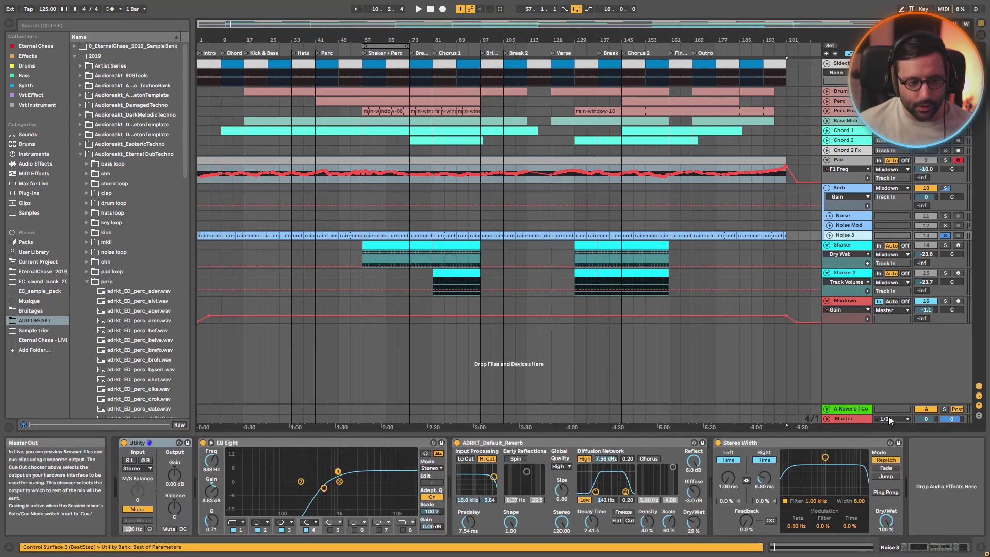
{"action": "key", "text": "space"}
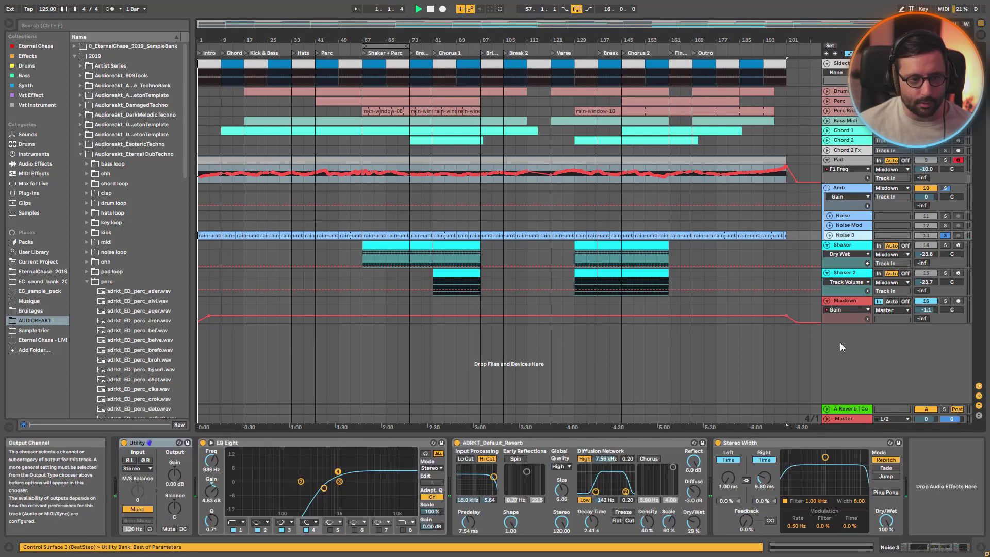
{"action": "left_click", "coordinate": [830, 235]}
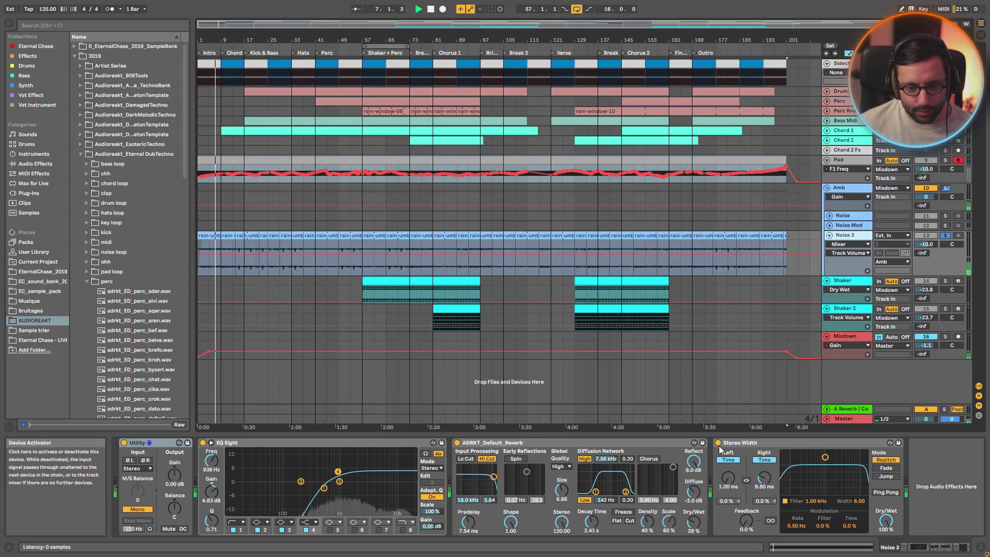
{"action": "double_click", "coordinate": [209, 235]}
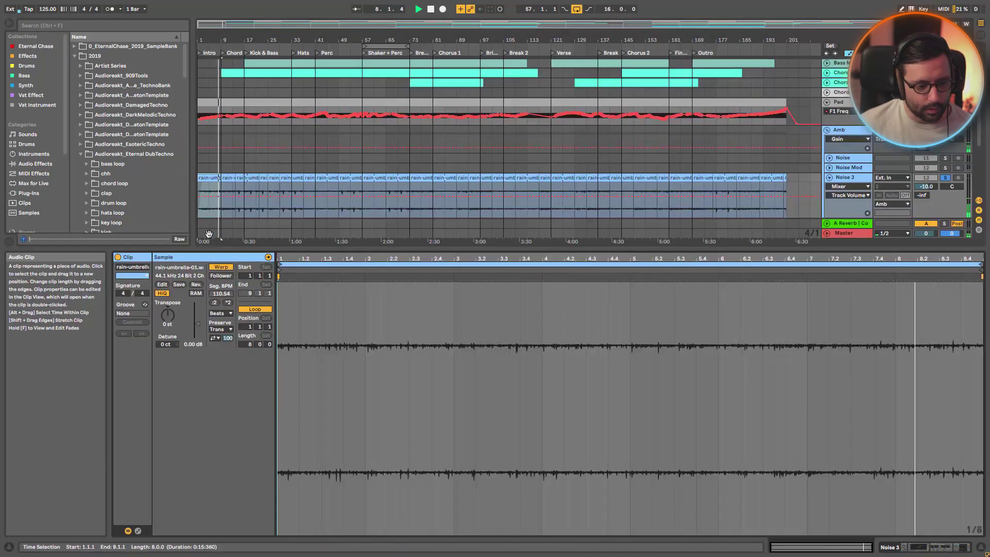
{"action": "left_click", "coordinate": [835, 181]}
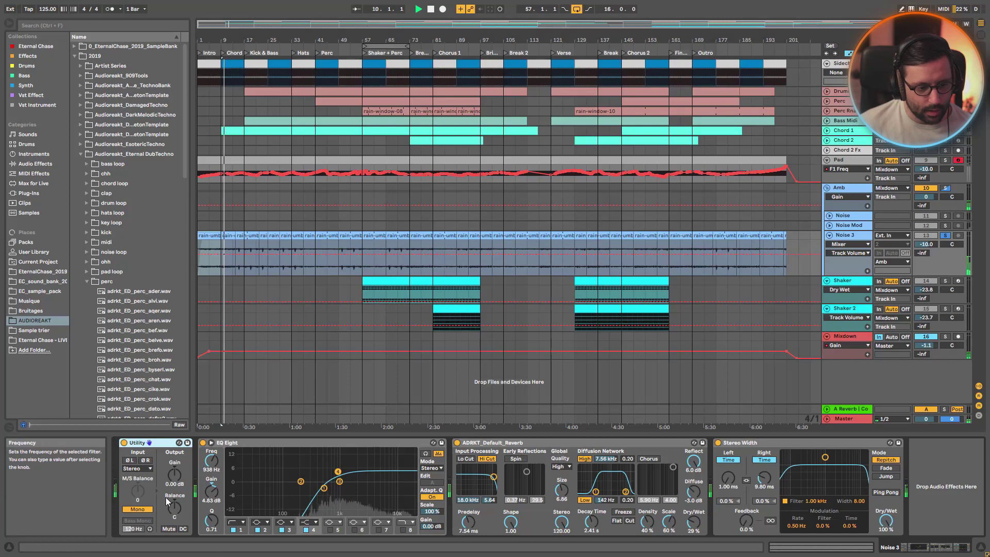
Toggle Mono off and on in Noise 3's Utility, and bypass its reverb, Stereo Width, EQ Eight and Utility during playback.
{"action": "left_click", "coordinate": [133, 509]}
{"action": "left_click", "coordinate": [133, 509]}
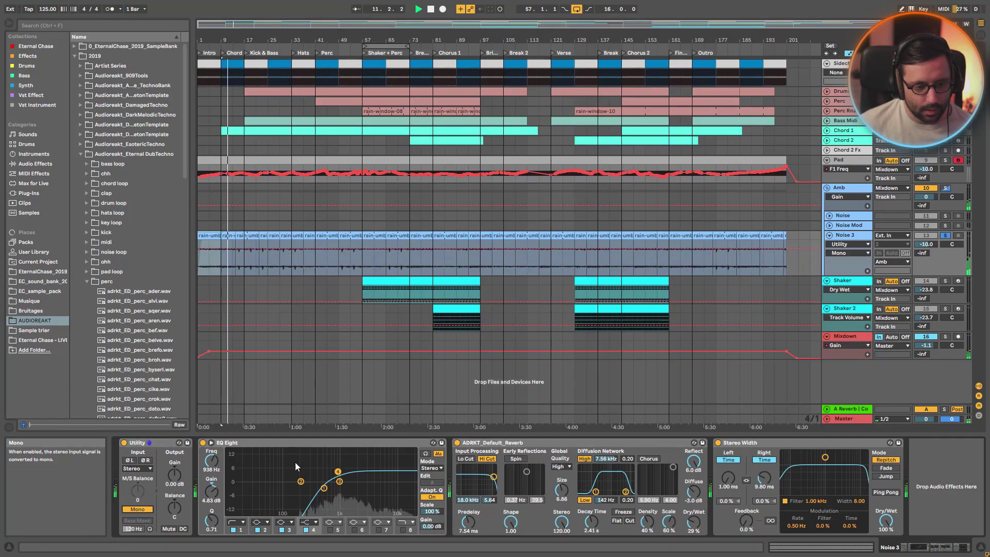
{"action": "left_click", "coordinate": [457, 442]}
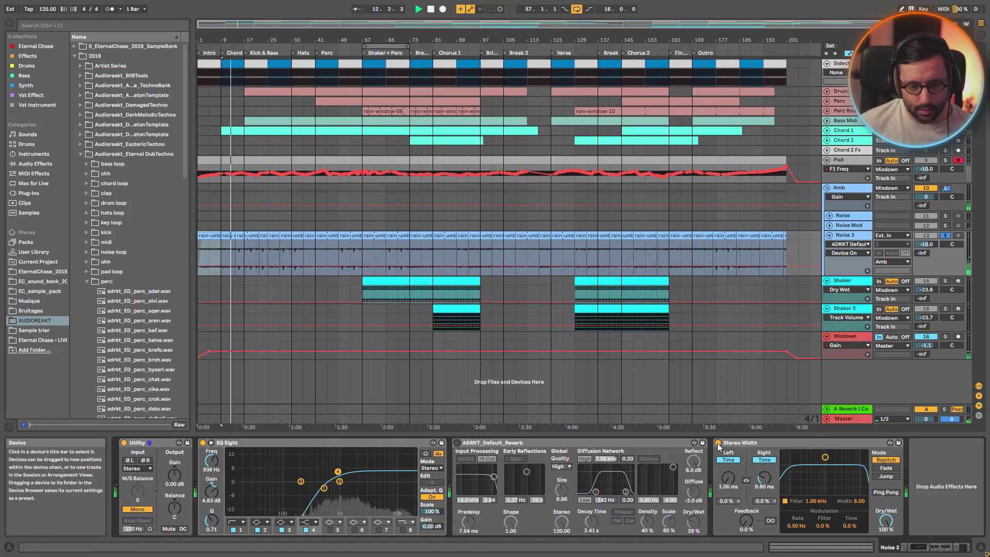
{"action": "left_click", "coordinate": [742, 442]}
{"action": "left_click", "coordinate": [717, 442]}
{"action": "left_click", "coordinate": [202, 443]}
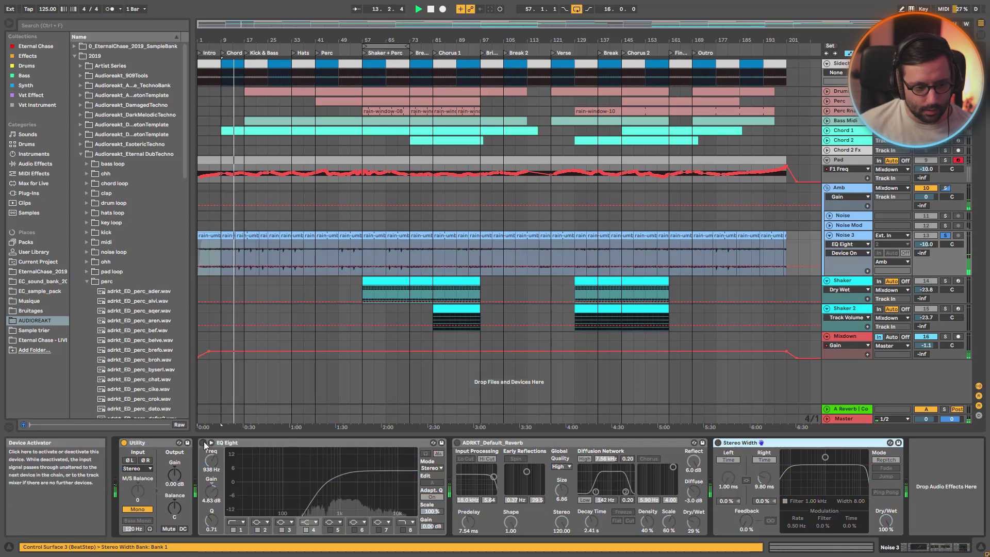
{"action": "left_click", "coordinate": [124, 444]}
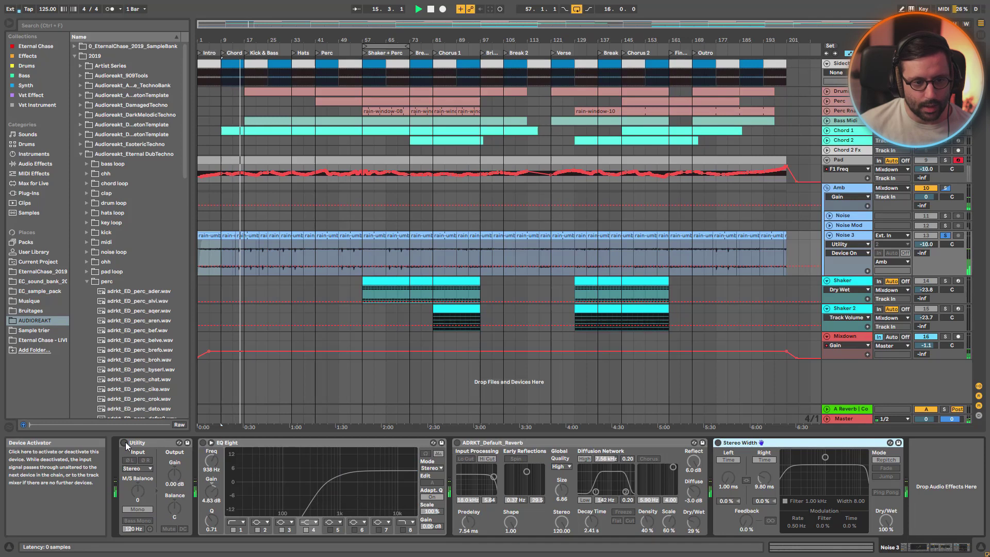
Switch Noise 3's Utility, EQ Eight, ADRKT_Default_Reverb and Stereo Width back on one after another.
{"action": "left_click", "coordinate": [124, 443]}
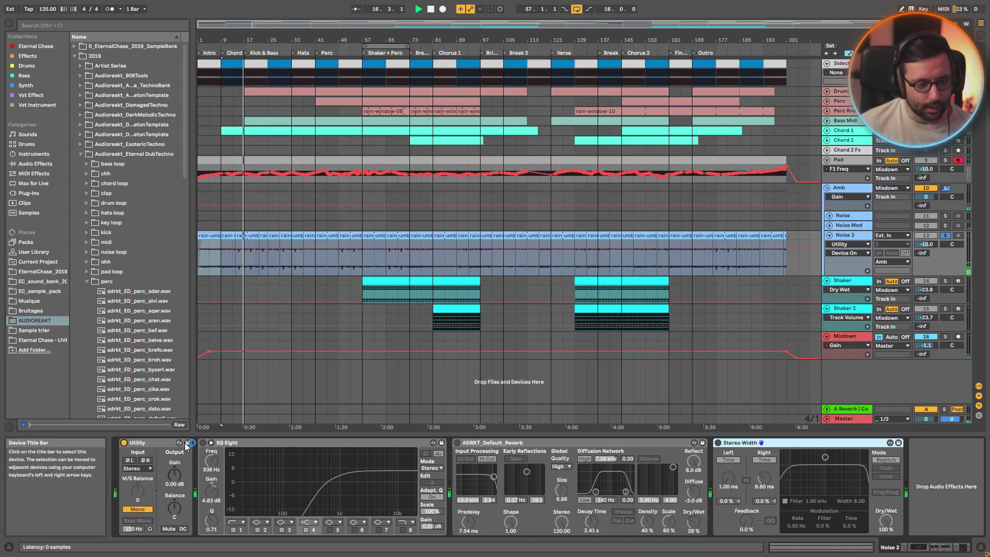
{"action": "left_click", "coordinate": [203, 442]}
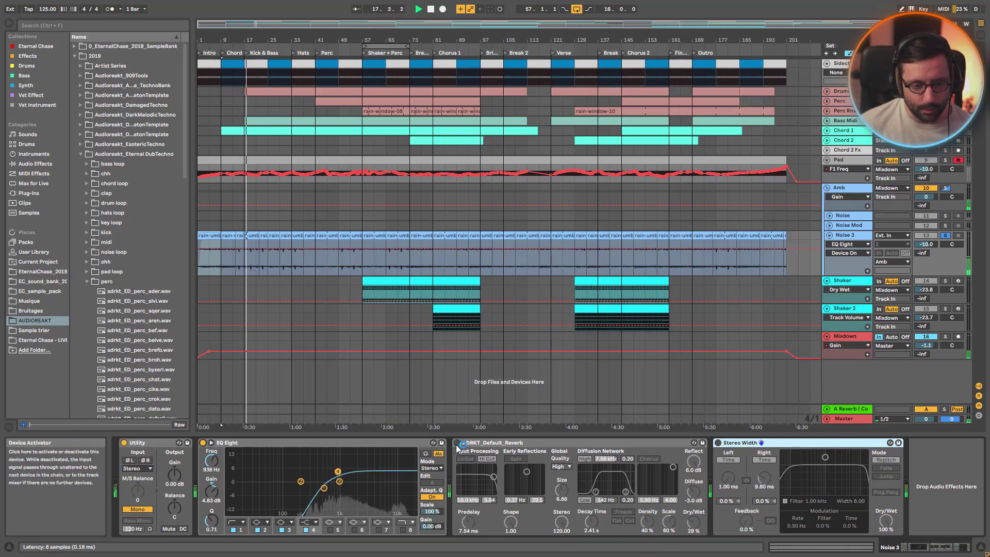
{"action": "left_click", "coordinate": [457, 442]}
{"action": "left_click", "coordinate": [718, 442]}
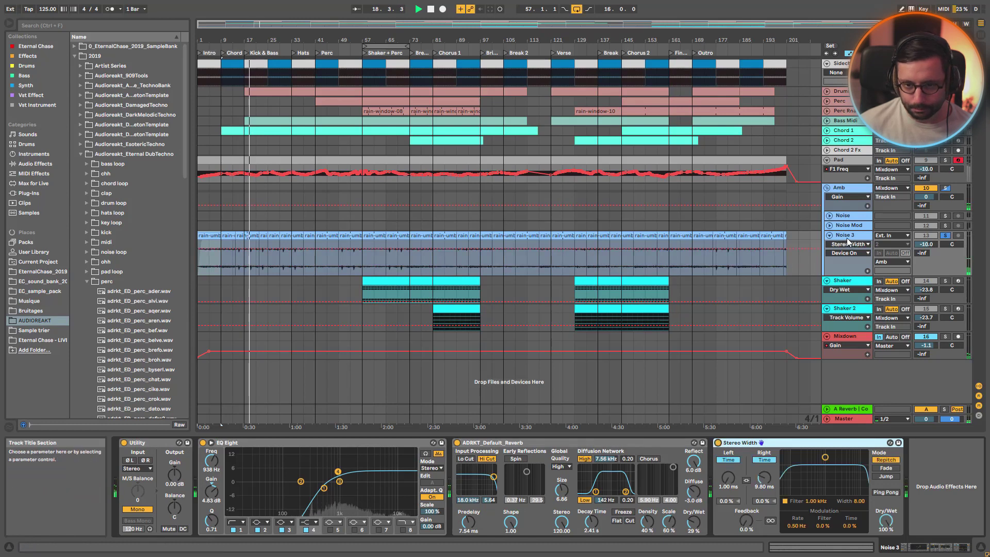
Switch to Session View, launch Noise 3's first rain-umbrella clip and show its clip settings.
{"action": "key", "text": "Tab"}
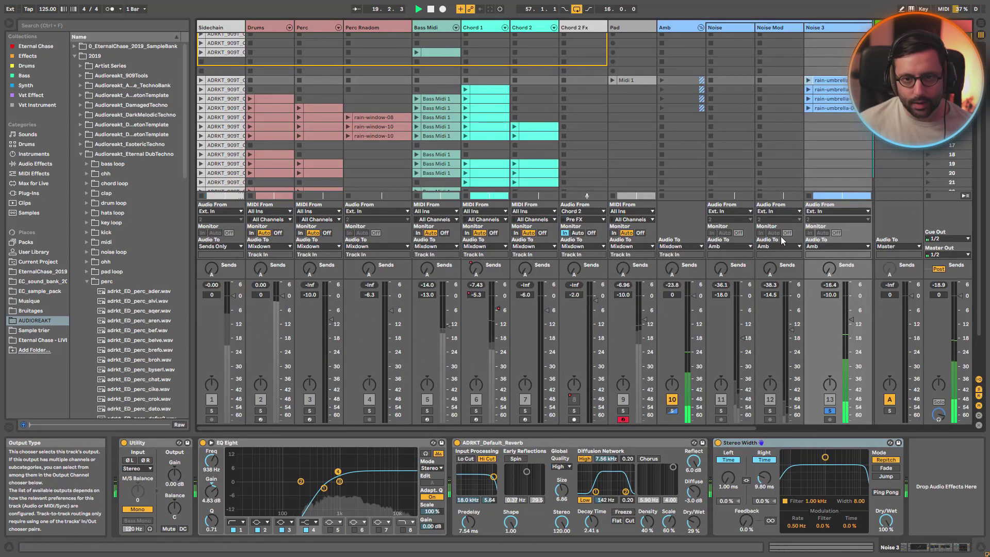
{"action": "left_click", "coordinate": [811, 82]}
{"action": "left_click", "coordinate": [827, 81]}
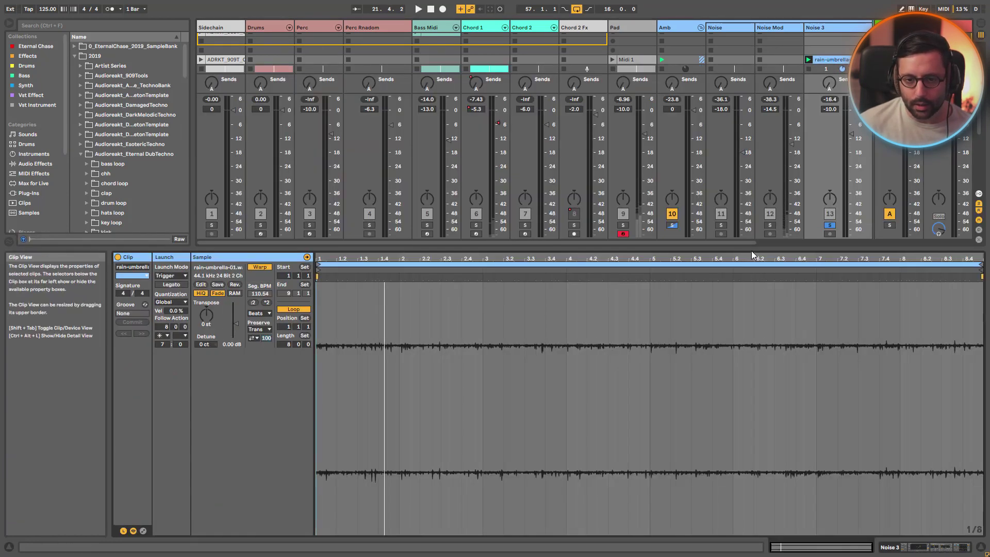
Enlarge the Session View clip grid and audition Noise 3's rain-umbrella clips.
{"action": "left_click_drag", "start_coordinate": [748, 248], "coordinate": [748, 351]}
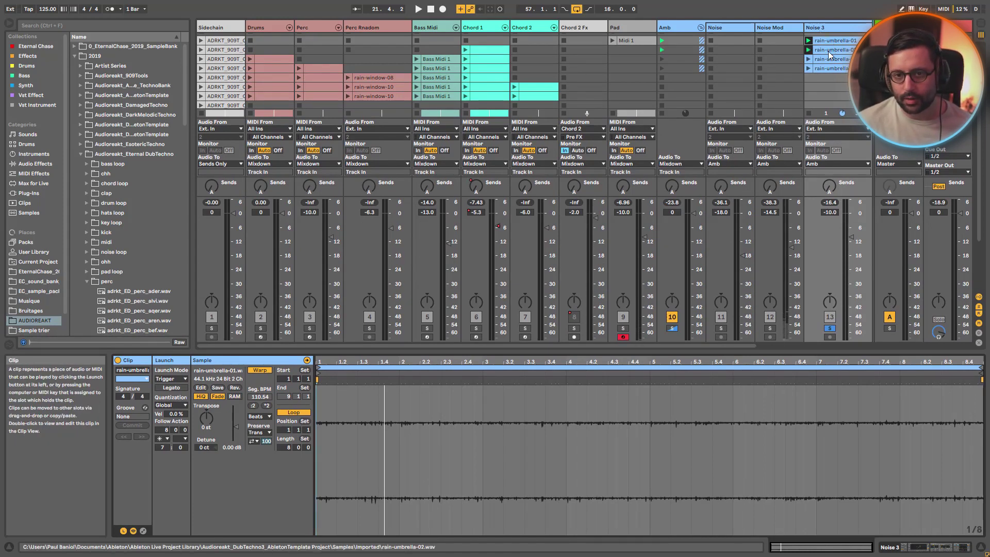
{"action": "key", "text": "space"}
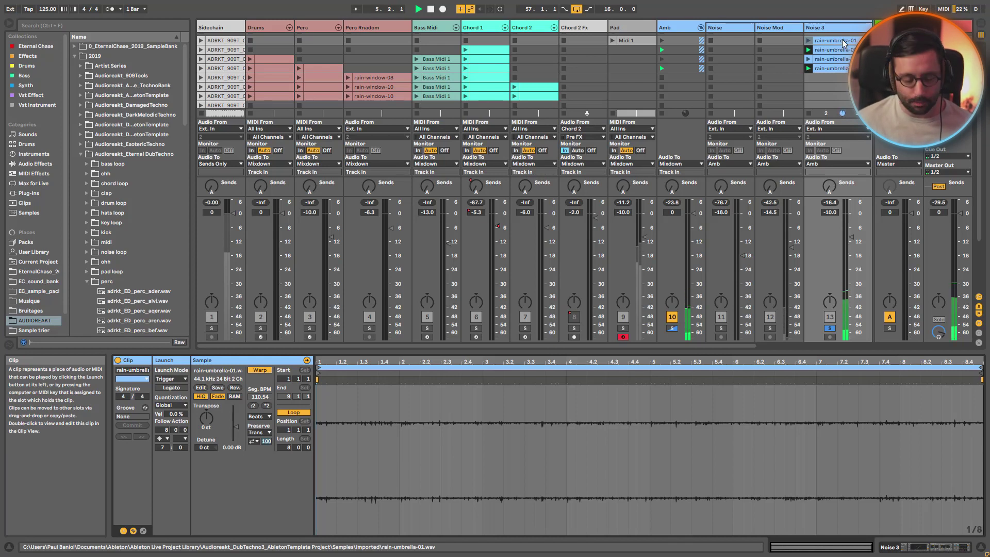
{"action": "key", "text": "space"}
Return to Arrangement View, restore Noise 3's arrangement playback and examine how its rain-umbrella clips are sequenced along the timeline.
{"action": "key", "text": "Tab"}
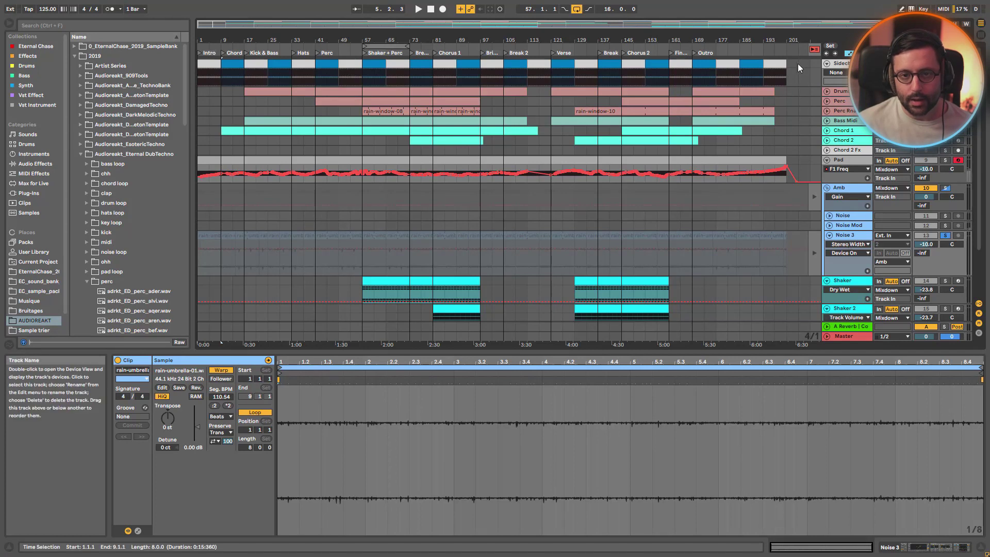
{"action": "left_click", "coordinate": [845, 235]}
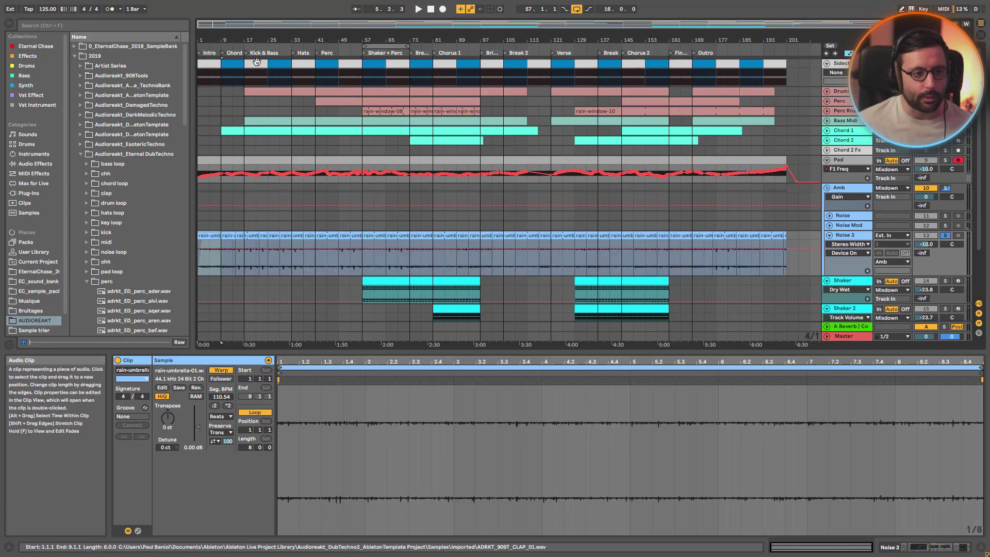
{"action": "key", "text": "plus"}
{"action": "key", "text": "plus"}
{"action": "key", "text": "minus"}
{"action": "key", "text": "minus"}
{"action": "key", "text": "minus"}
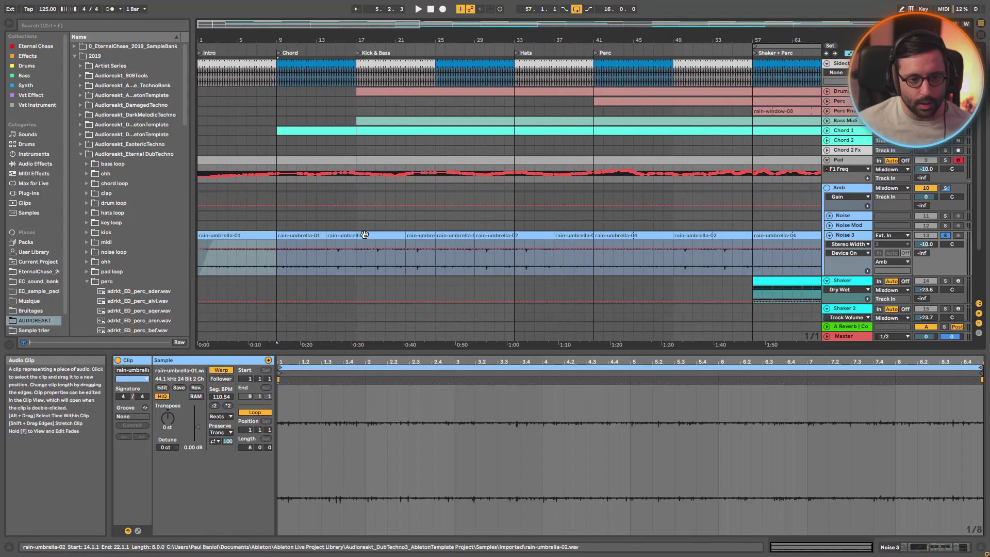
{"action": "left_click_drag", "start_coordinate": [330, 24], "coordinate": [355, 229]}
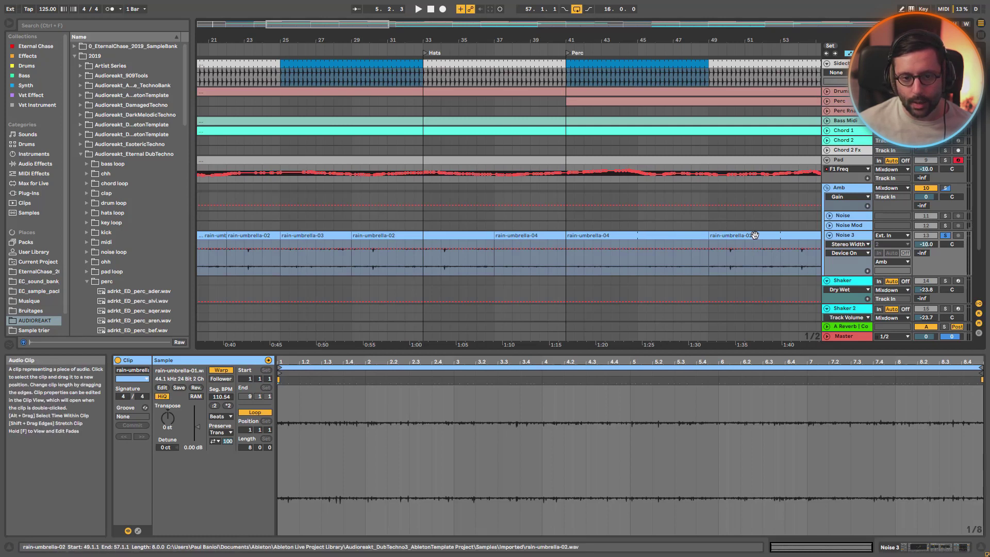
{"action": "key", "text": "minus"}
{"action": "key", "text": "minus"}
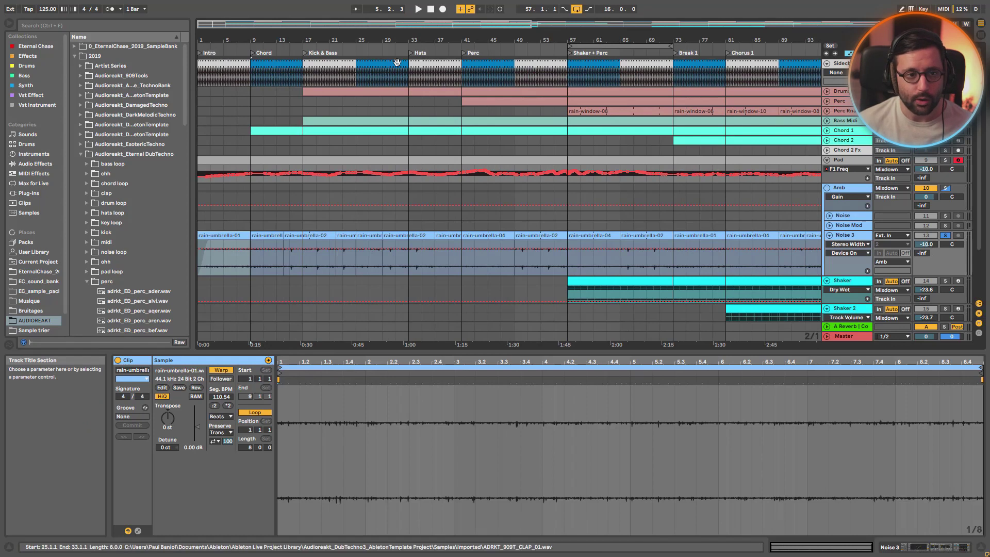
{"action": "key", "text": "minus"}
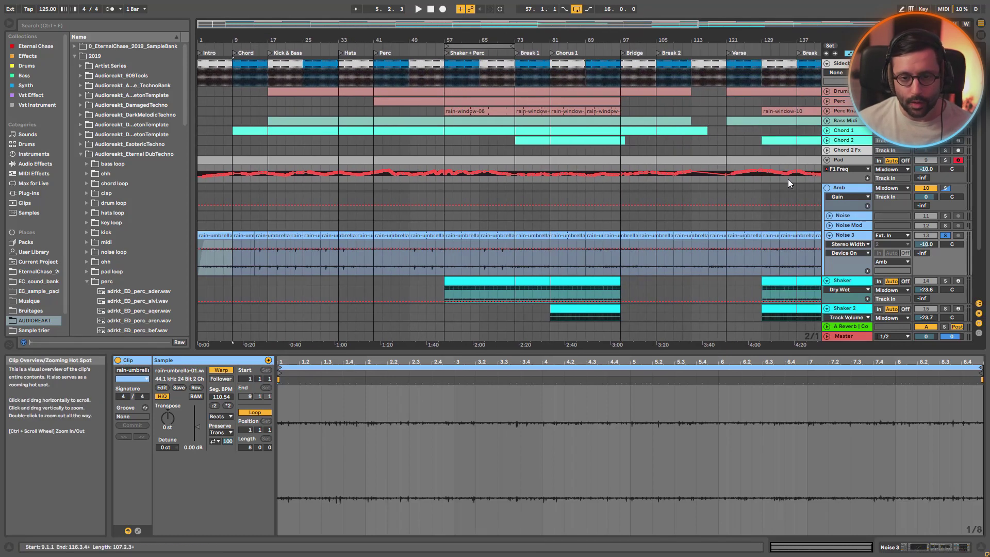
Fold Noise 3, play the soloed Amb group from the start, and toggle its Overdrive off and on.
{"action": "left_click", "coordinate": [848, 237]}
{"action": "left_click", "coordinate": [829, 235]}
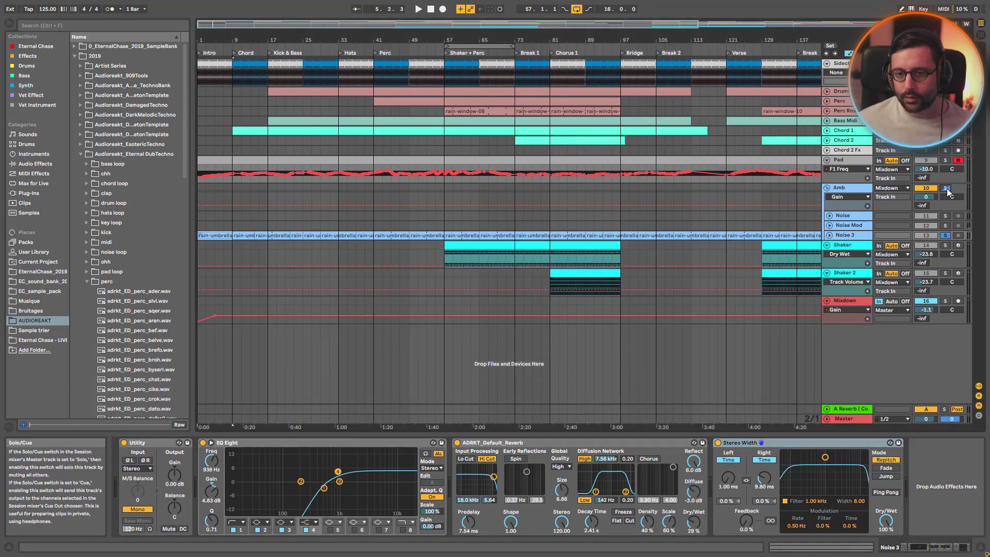
{"action": "left_click", "coordinate": [860, 195]}
{"action": "key", "text": "space"}
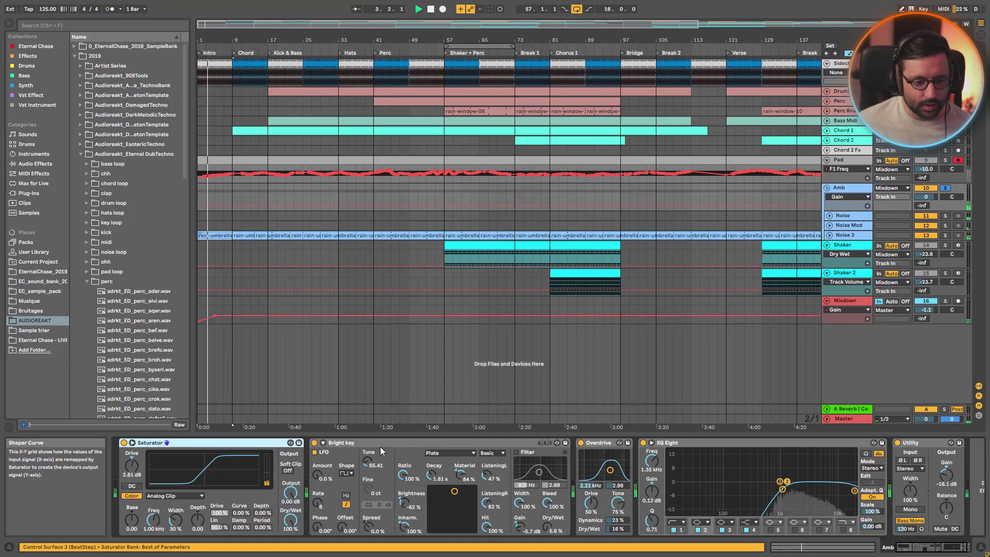
{"action": "left_click", "coordinate": [581, 443]}
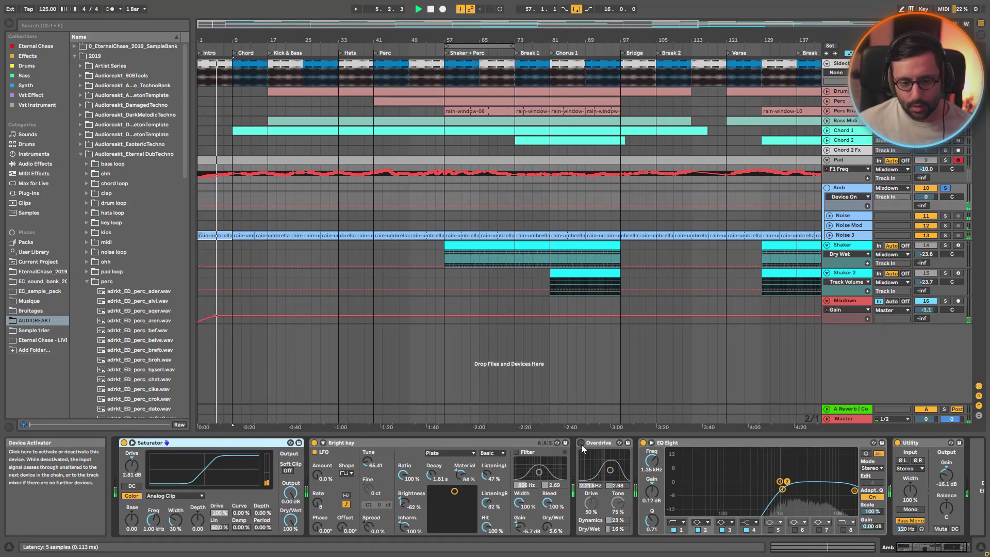
{"action": "left_click", "coordinate": [580, 444]}
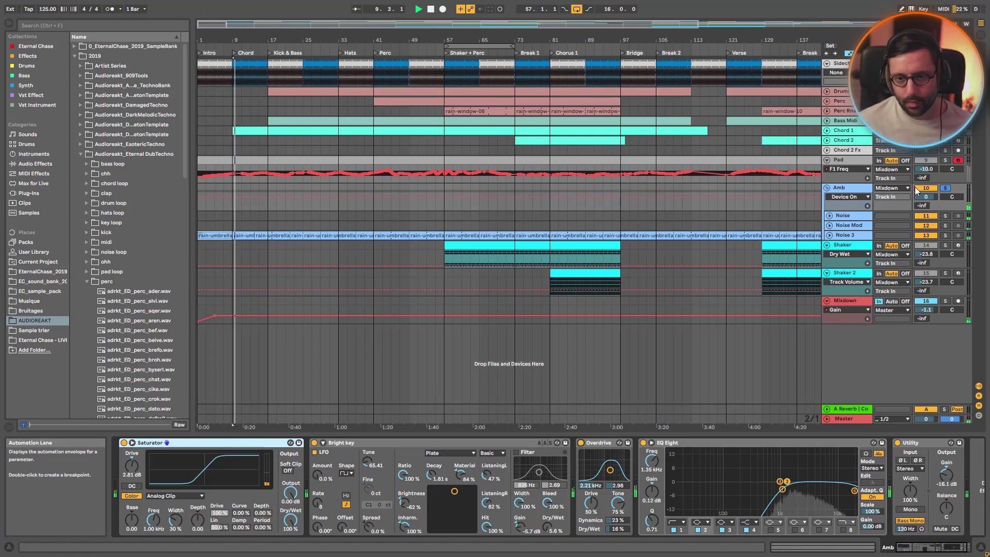
Toggle the Amb group's solo off and on, and play it with the soloed Pad from the Kick & Bass section.
{"action": "left_click", "coordinate": [944, 188]}
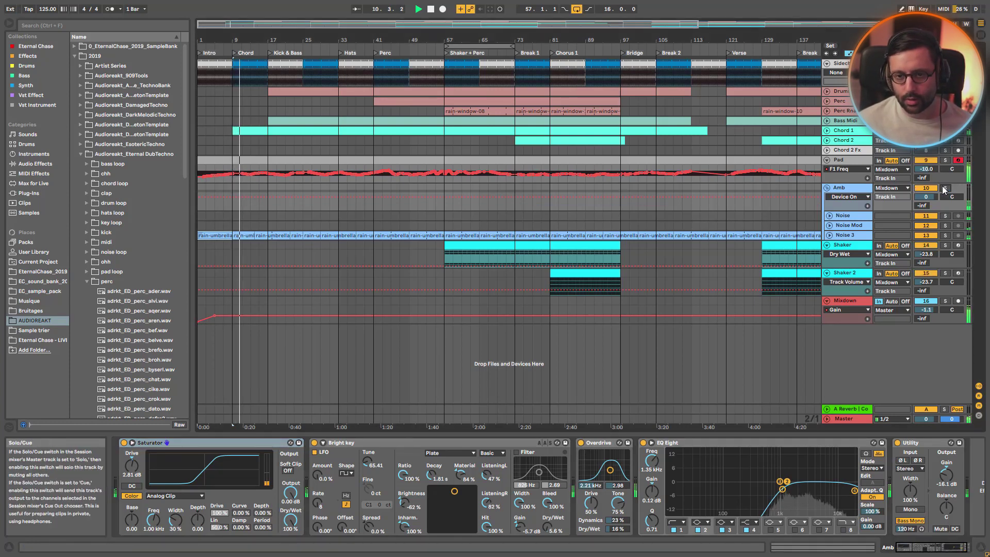
{"action": "left_click", "coordinate": [944, 188]}
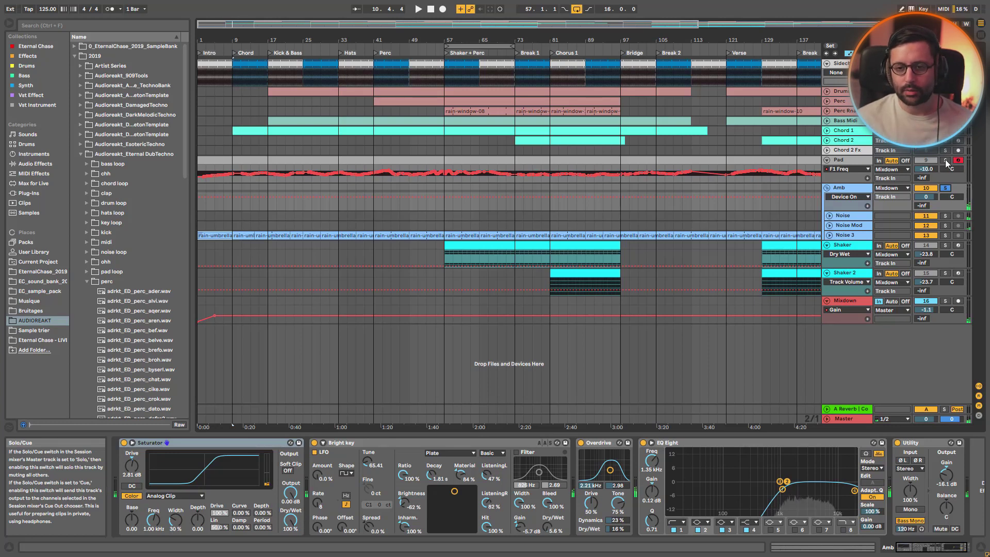
{"action": "left_click", "coordinate": [274, 181]}
{"action": "key", "text": "space"}
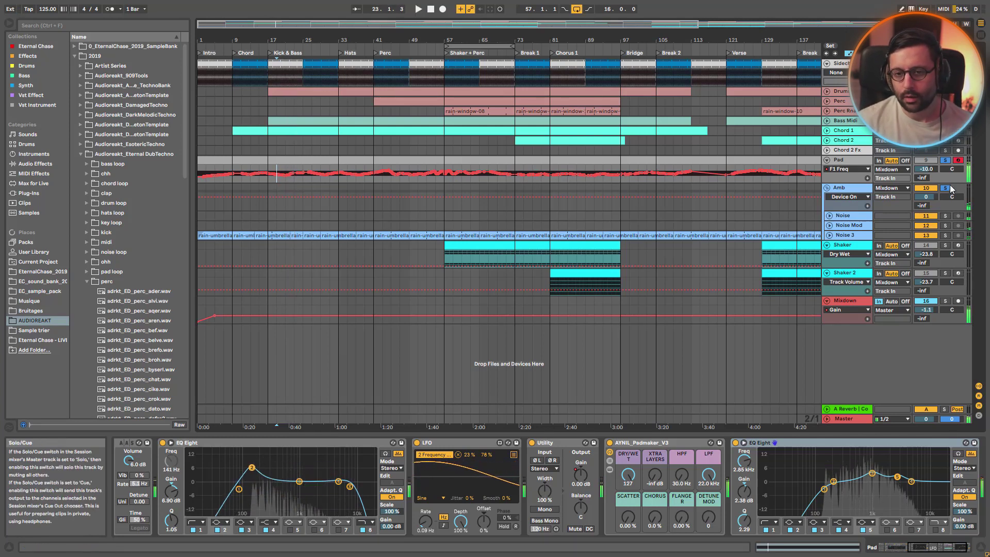
Solo only the Shaker track, play it from the start of the Shaker + Perc section and show its devices.
{"action": "left_click", "coordinate": [946, 246]}
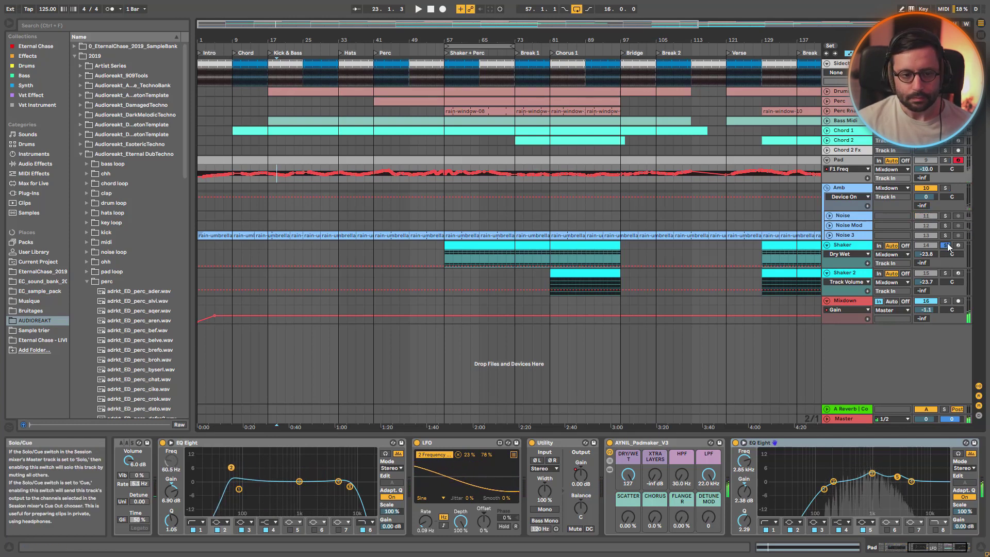
{"action": "key", "text": "minus"}
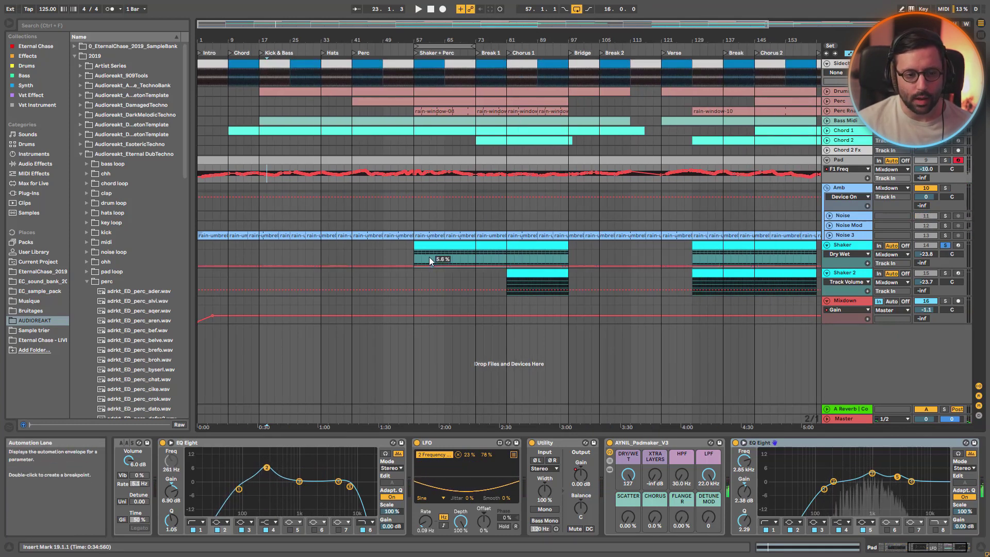
{"action": "left_click", "coordinate": [414, 255]}
{"action": "key", "text": "space"}
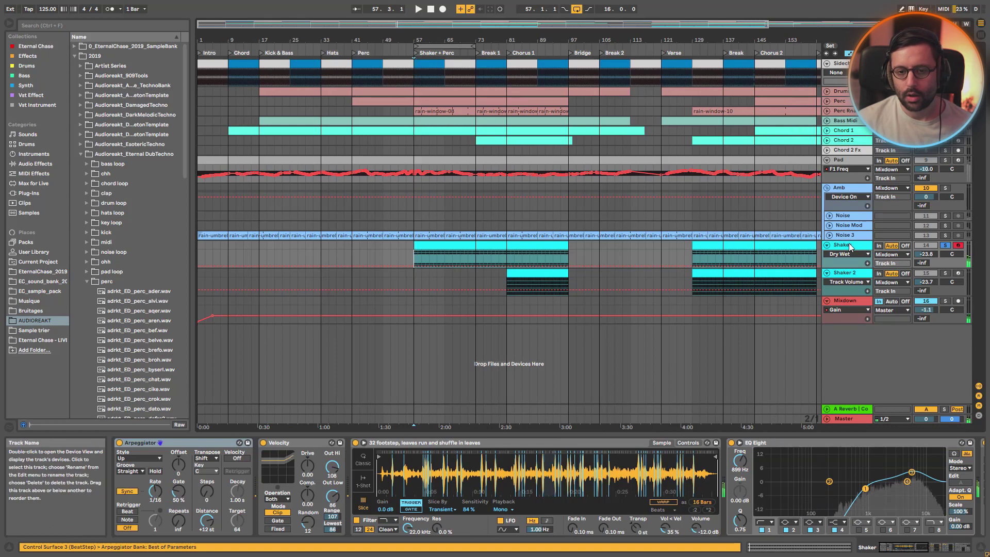
{"action": "key", "text": "space"}
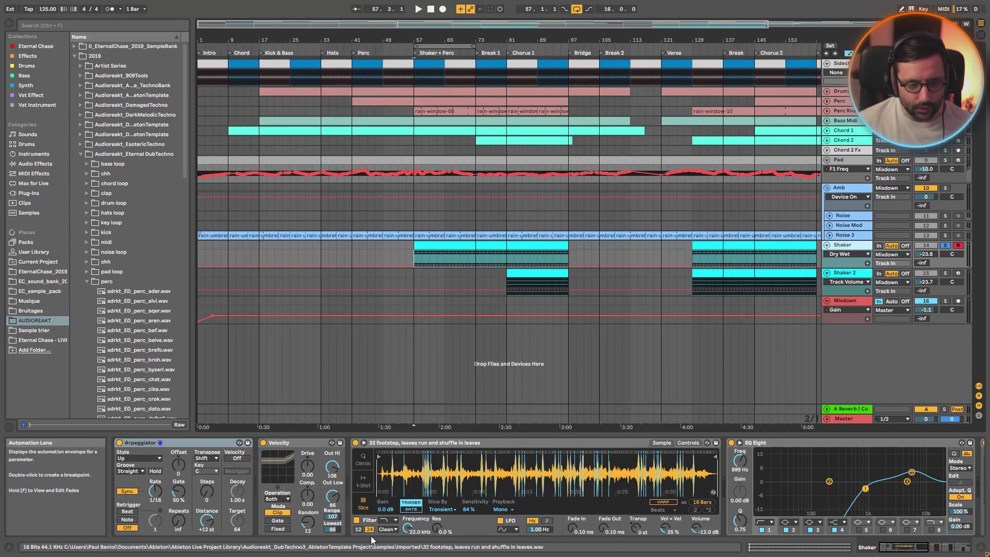
Locate the Shaker's leaves footstep sample with Hot-Swap, leave Hot-Swap, collapse the Foley folder and return to the AUDIOREAKT folder.
{"action": "left_click", "coordinate": [713, 494]}
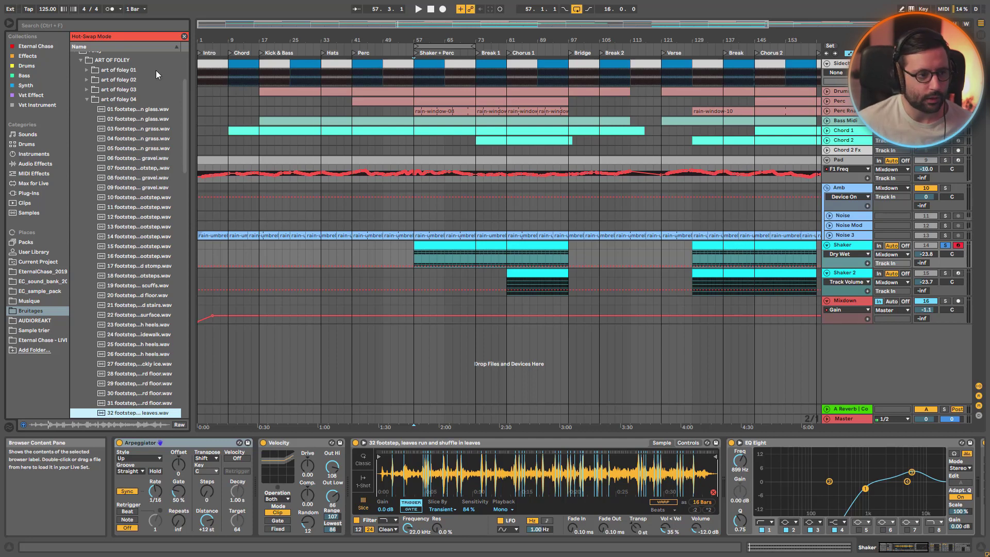
{"action": "left_click", "coordinate": [184, 37]}
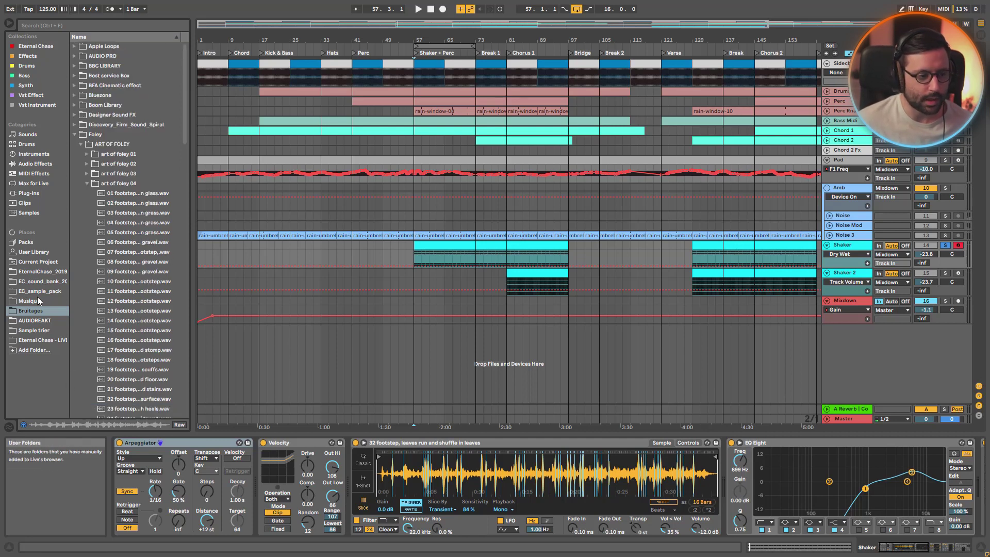
{"action": "left_click", "coordinate": [75, 135]}
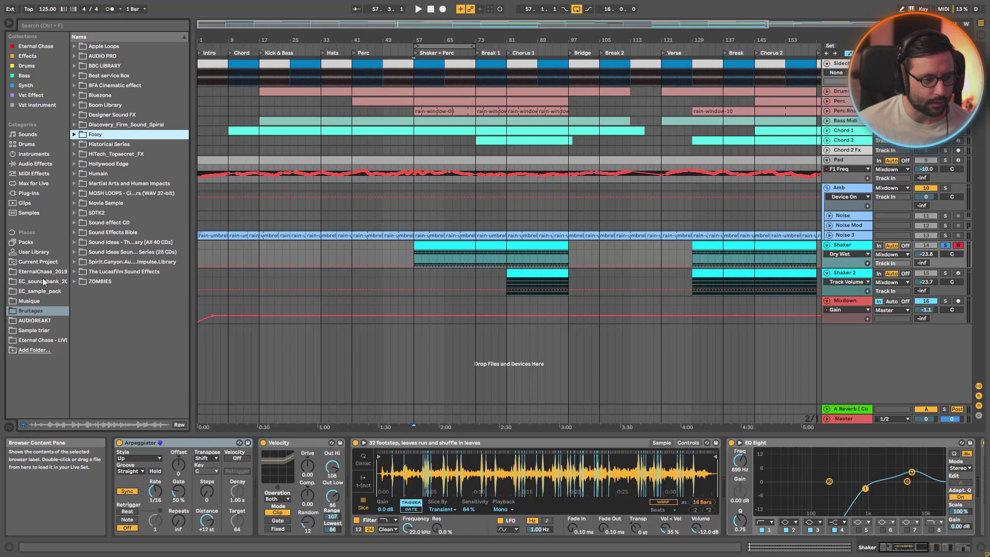
{"action": "left_click", "coordinate": [35, 320]}
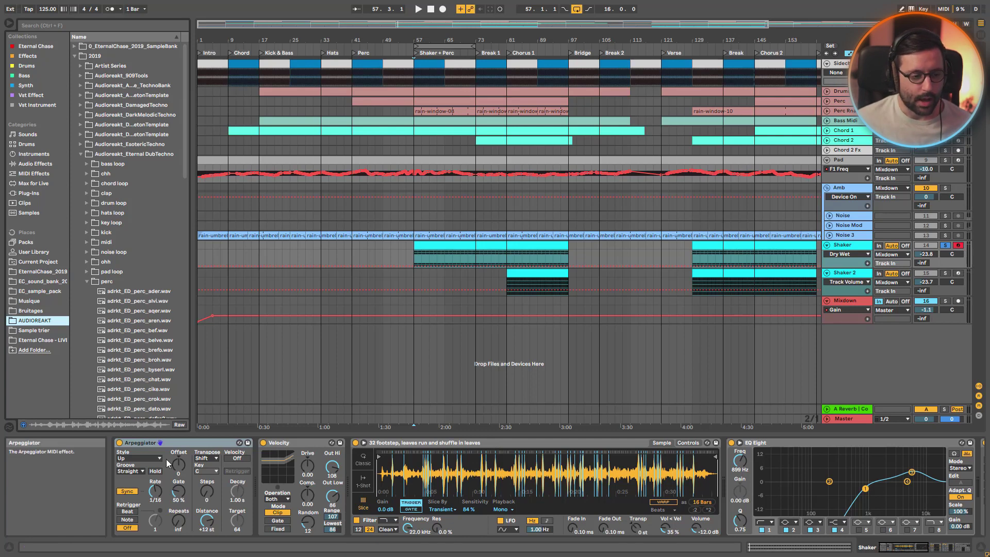
Bypass and re-enable the Shaker's Arpeggiator to compare the sliced sample, and select the Velocity device.
{"action": "left_click", "coordinate": [171, 442]}
{"action": "left_click", "coordinate": [122, 442]}
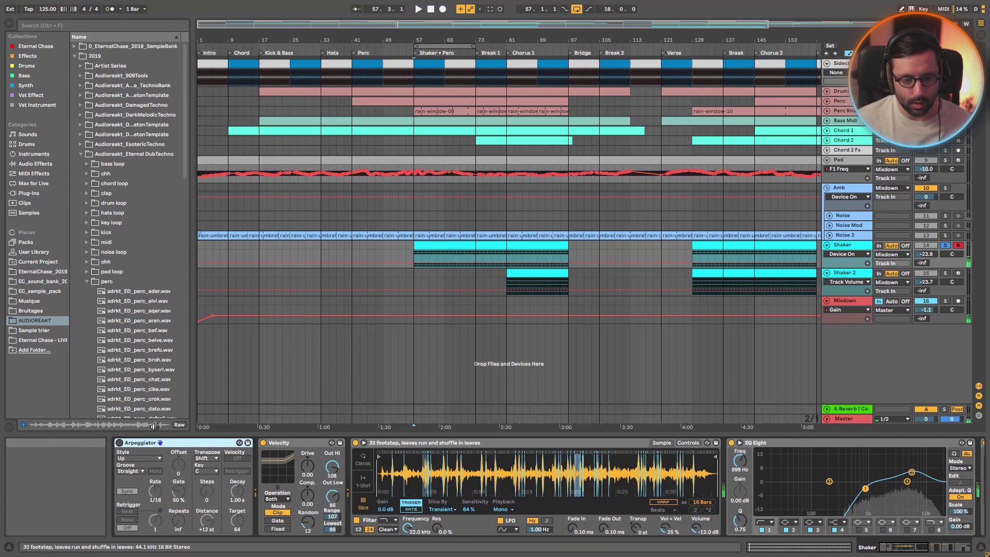
{"action": "left_click", "coordinate": [119, 442]}
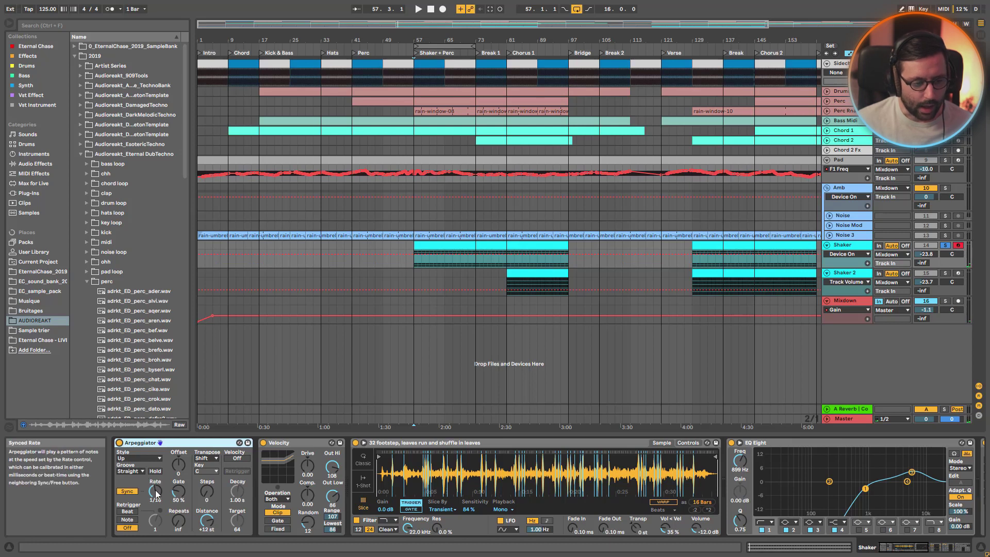
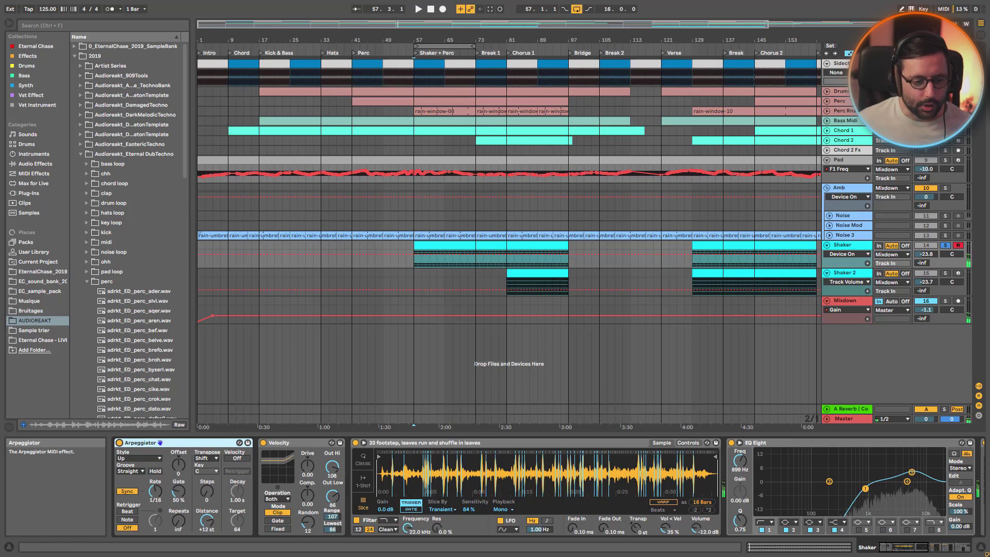
{"action": "left_click", "coordinate": [270, 443]}
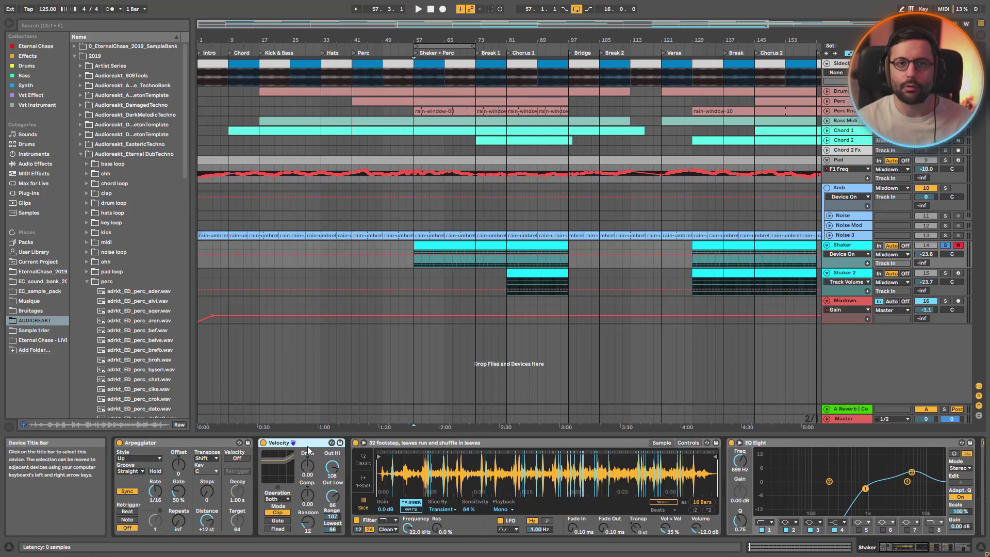
Play the Shaker, bypass its EQ Eight and Delay, and switch both back on one after another.
{"action": "left_click", "coordinate": [926, 548]}
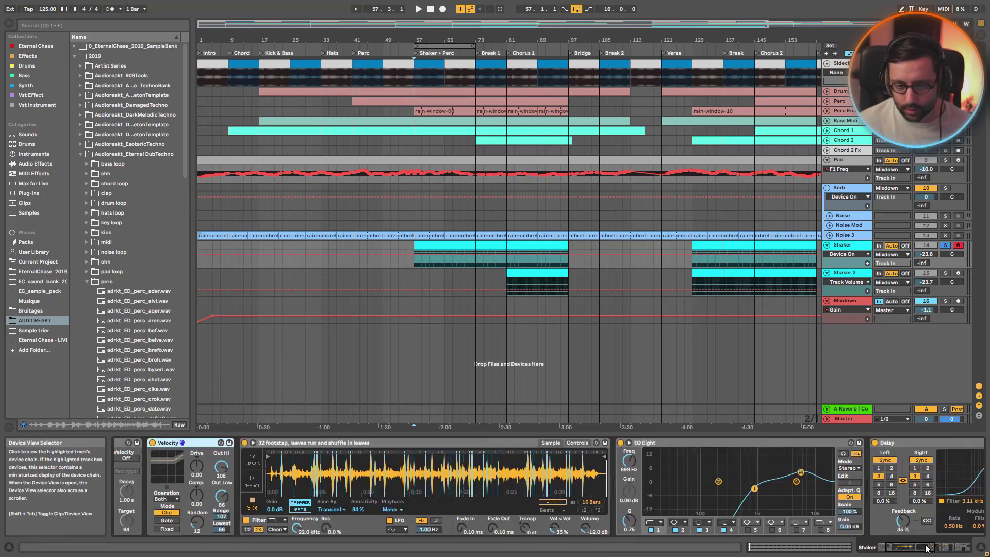
{"action": "left_click", "coordinate": [928, 547]}
{"action": "key", "text": "space"}
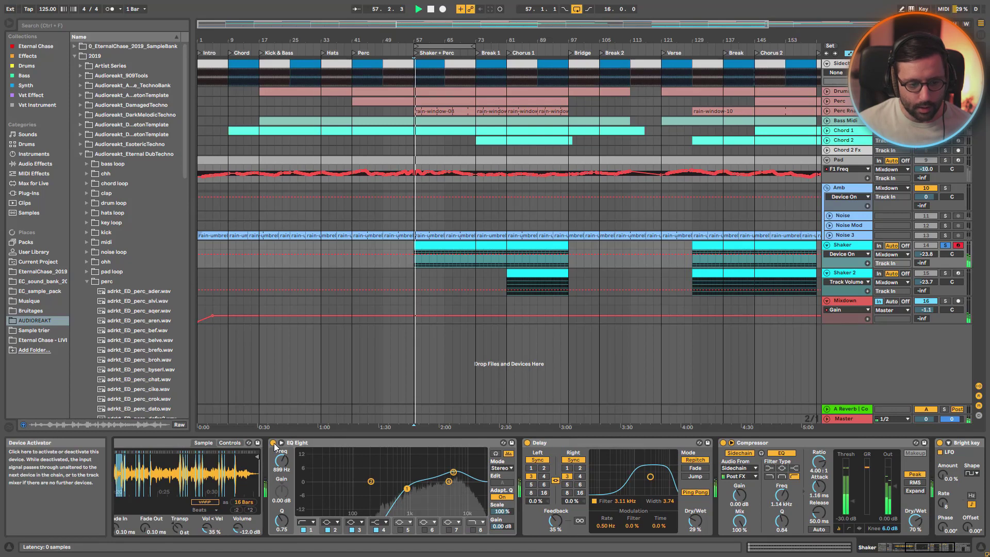
{"action": "left_click", "coordinate": [274, 443]}
{"action": "left_click", "coordinate": [526, 443]}
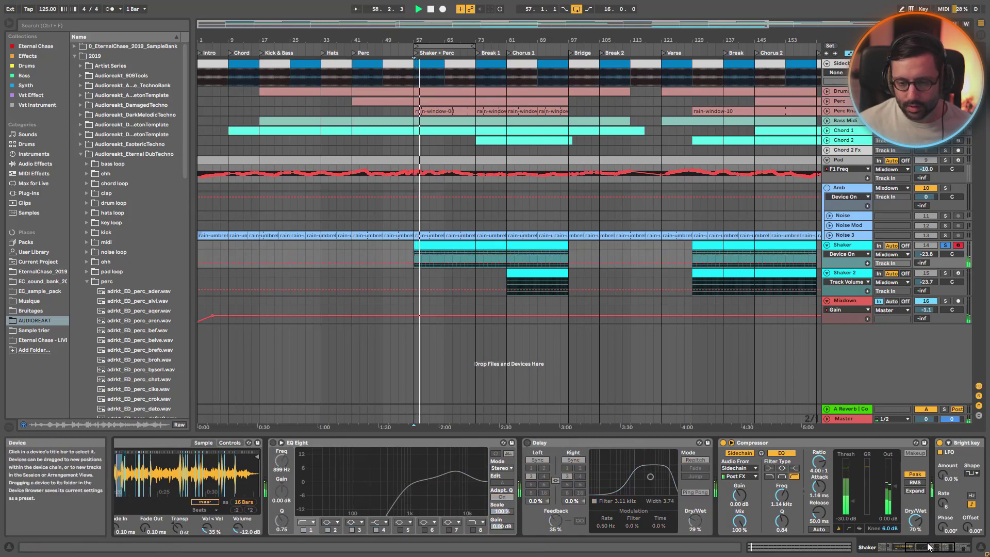
{"action": "left_click_drag", "start_coordinate": [928, 547], "coordinate": [907, 548]}
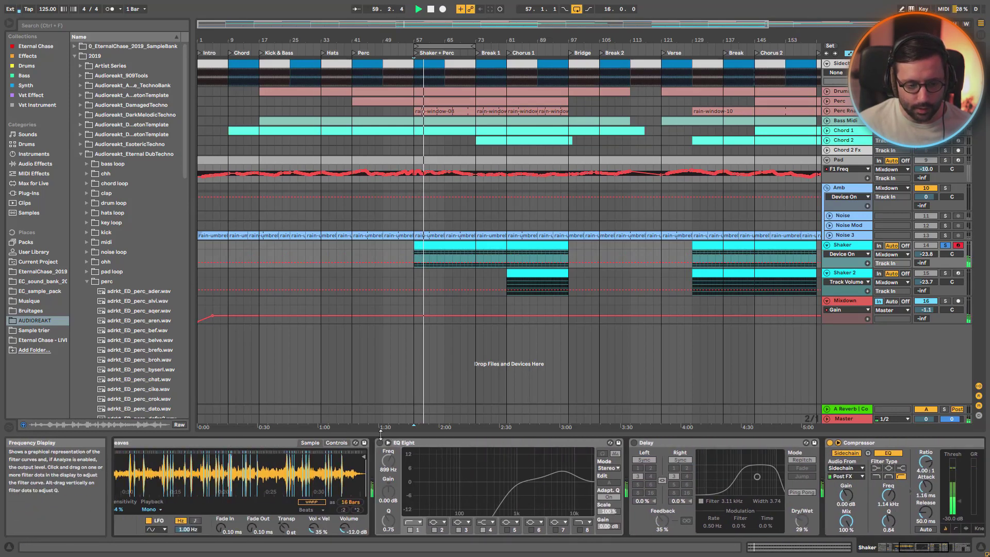
{"action": "left_click", "coordinate": [379, 442]}
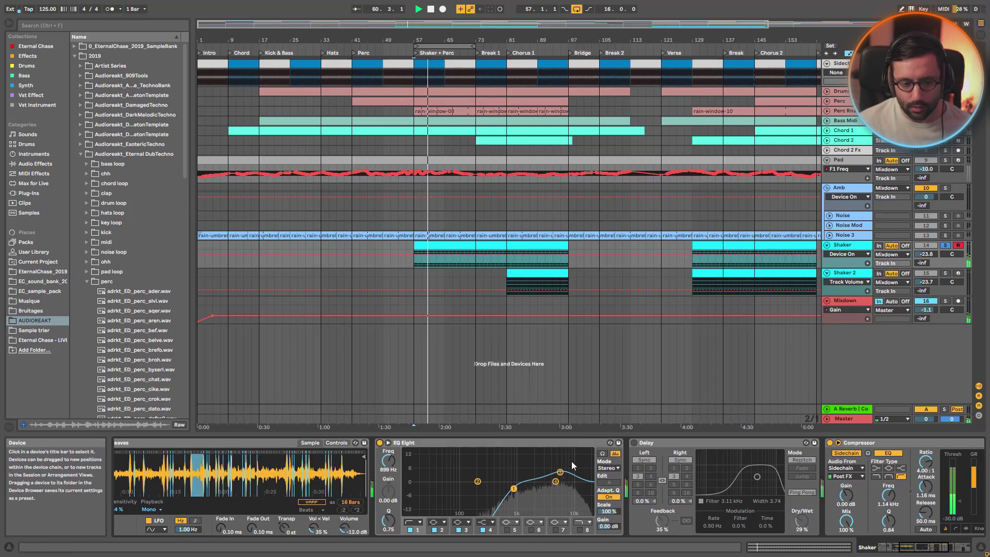
{"action": "left_click", "coordinate": [634, 443]}
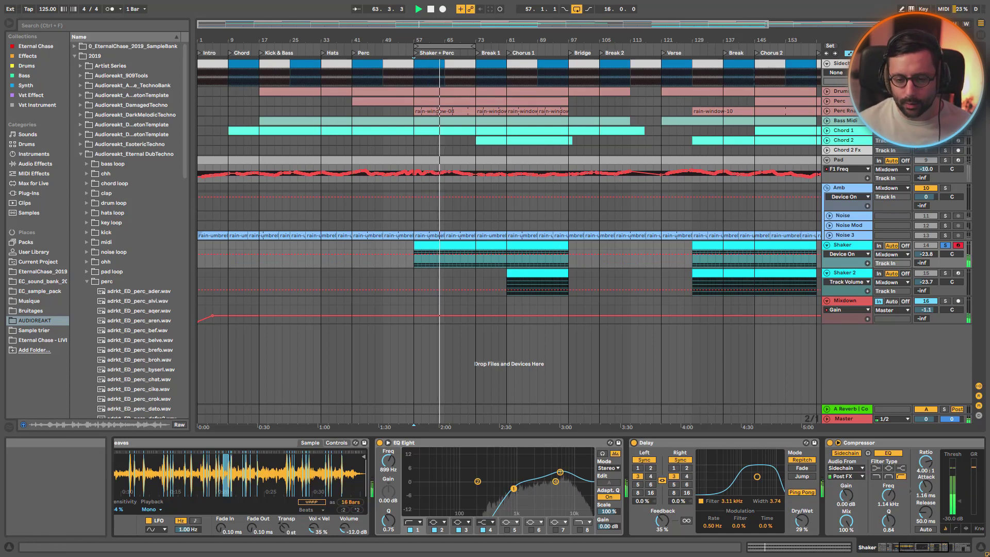
Bypass and re-enable the Shaker's Bright key device, and return to the Arpeggiator and Velocity end of the chain.
{"action": "scroll", "coordinate": [719, 486], "scroll_direction": "right", "scroll_amount": 5}
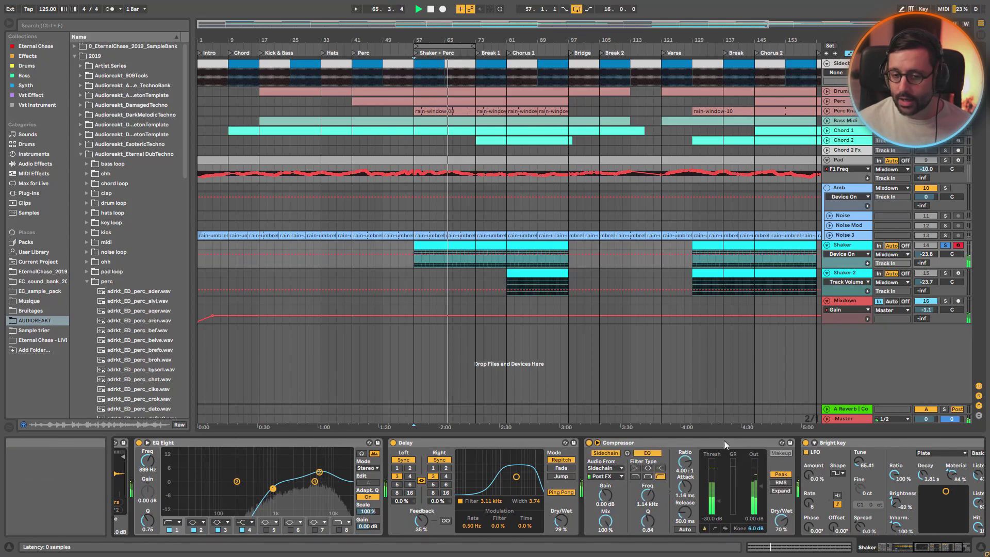
{"action": "left_click", "coordinate": [805, 443]}
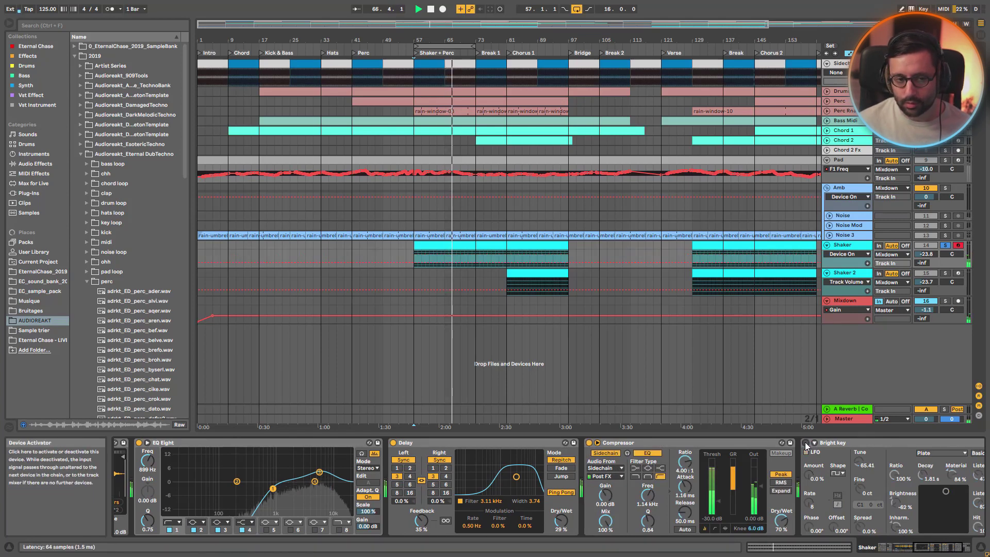
{"action": "left_click", "coordinate": [945, 549]}
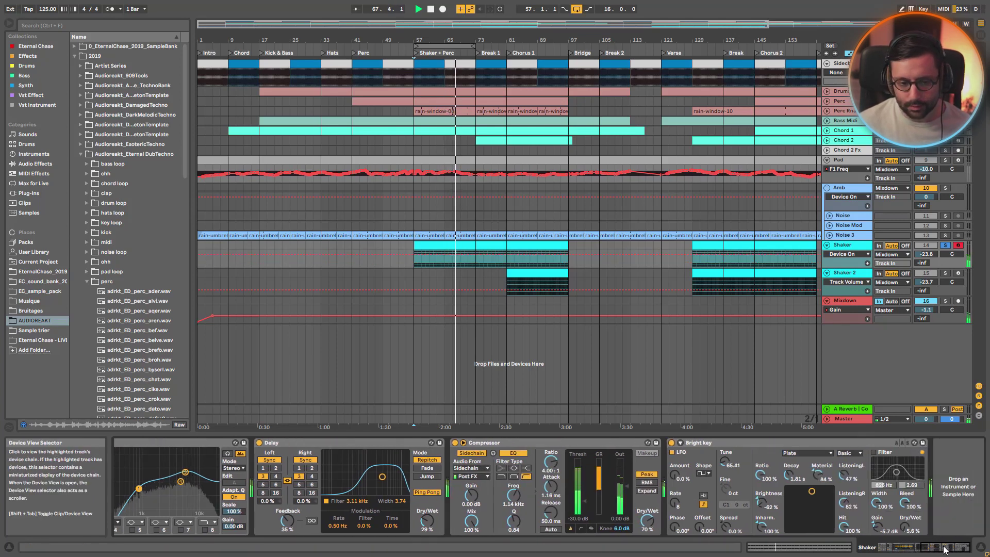
{"action": "left_click", "coordinate": [931, 548]}
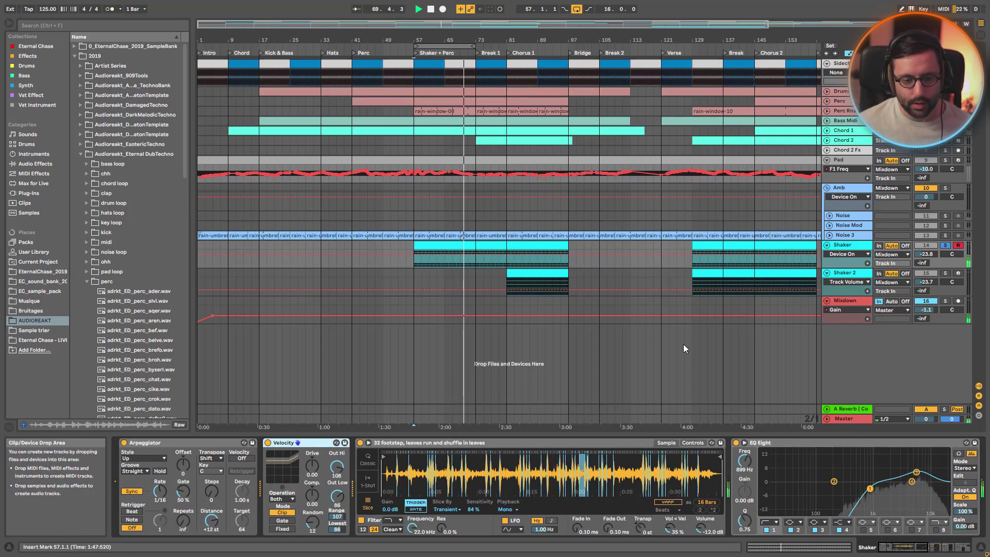
Unsolo the Shaker, solo Shaker 2, stop playback and open the Shaker 2 clip that starts at Chorus 1.
{"action": "left_click", "coordinate": [945, 246]}
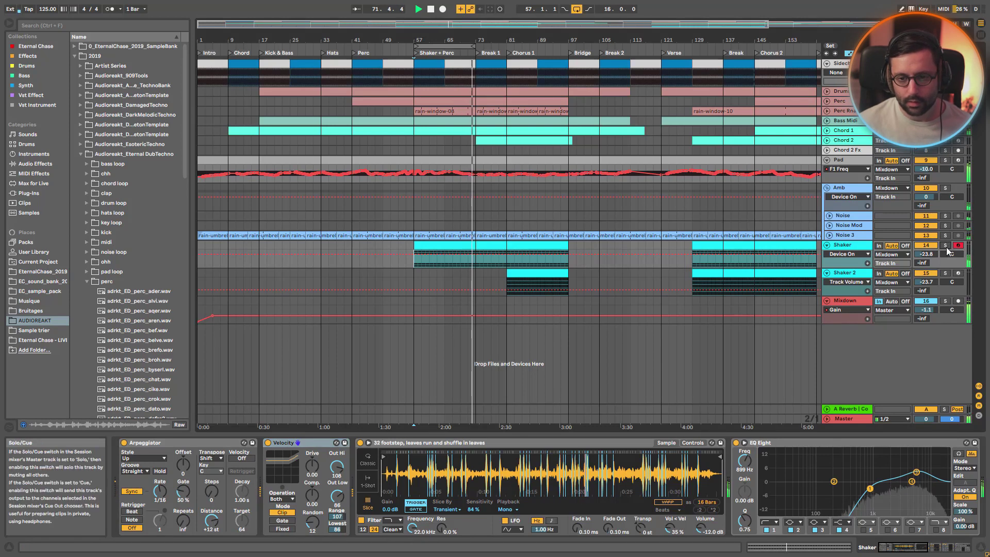
{"action": "left_click", "coordinate": [945, 274]}
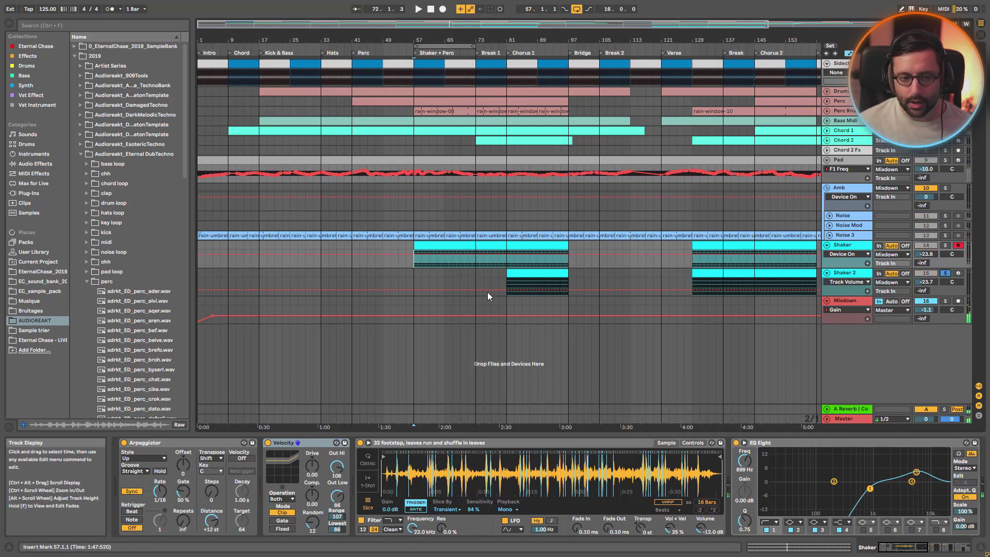
{"action": "left_click", "coordinate": [517, 276]}
{"action": "double_click", "coordinate": [518, 275]}
{"action": "key", "text": "space"}
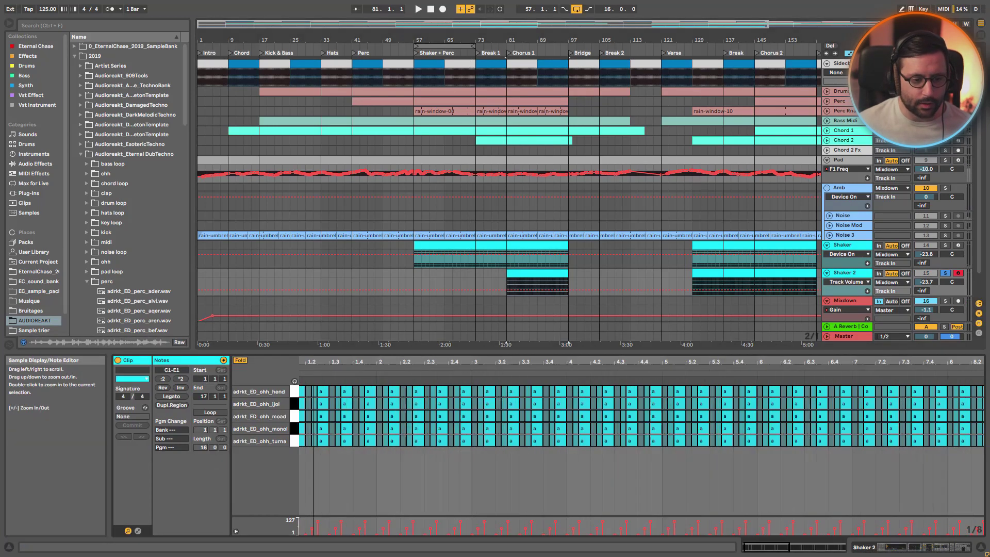
Play the opening bars of the Shaker 2 clip and examine its repeating open-hat notes and velocities.
{"action": "left_click", "coordinate": [268, 378]}
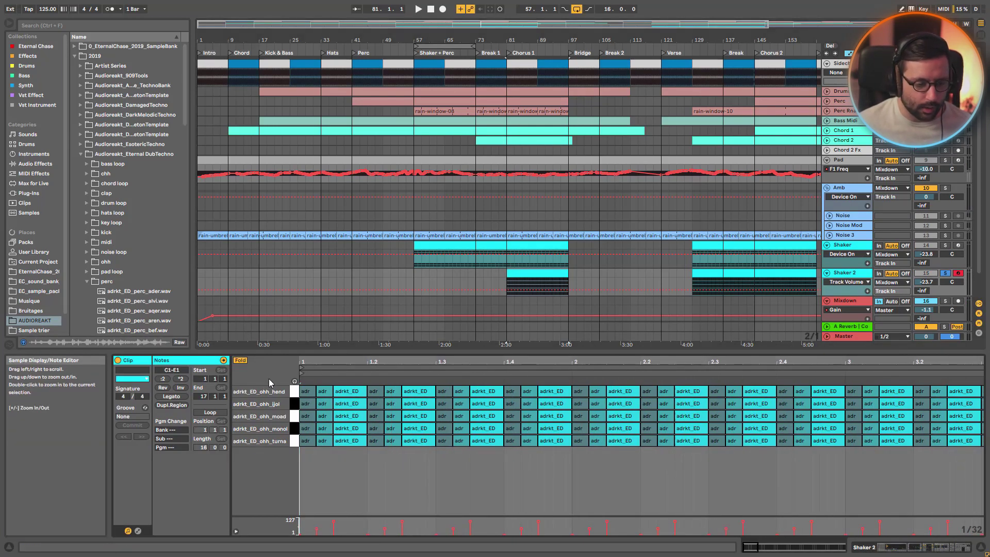
{"action": "key", "text": "space"}
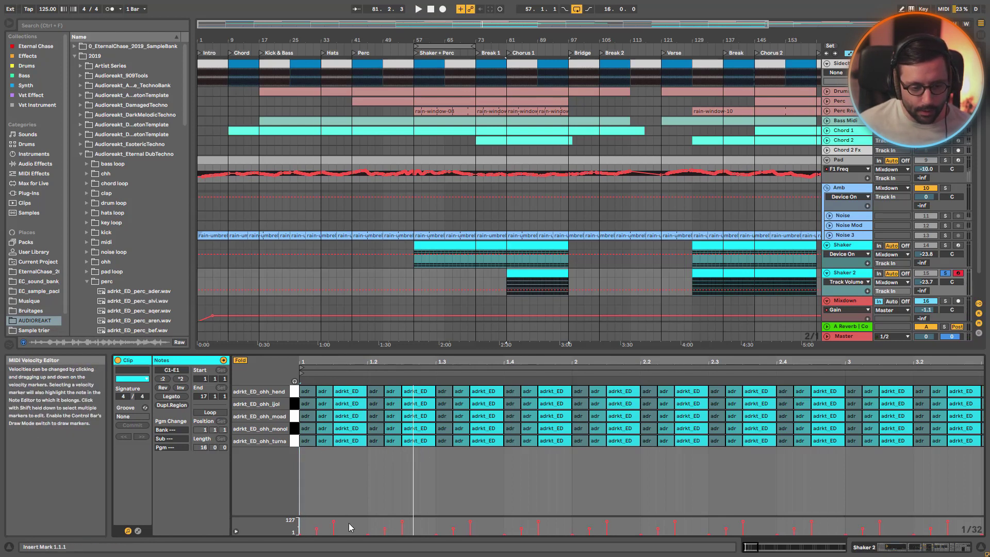
{"action": "key", "text": "space"}
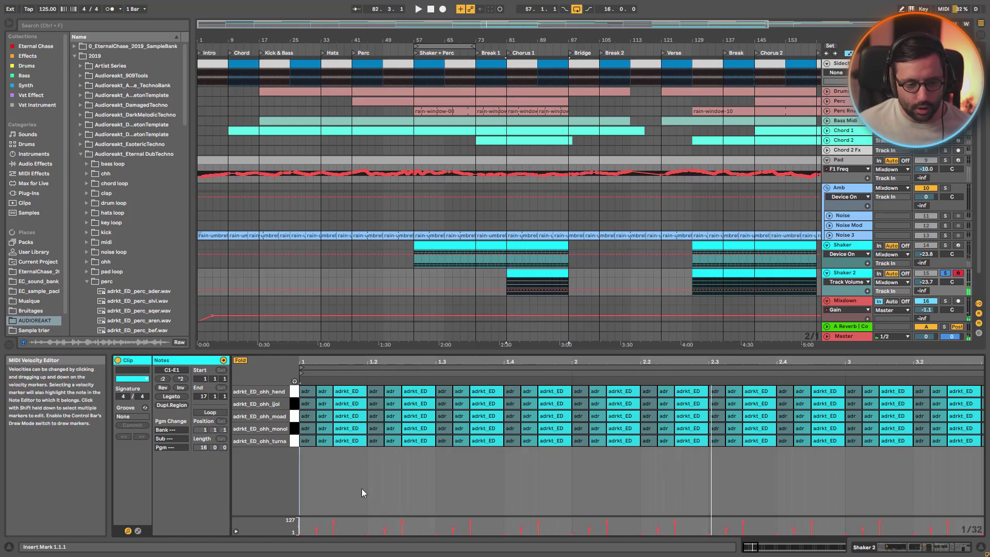
{"action": "key", "text": "space"}
Try a copy of the first open-hat note stack at 1.1.4 in the Shaker 2 clip, play it, and undo the copy.
{"action": "left_click_drag", "start_coordinate": [309, 453], "coordinate": [358, 399]}
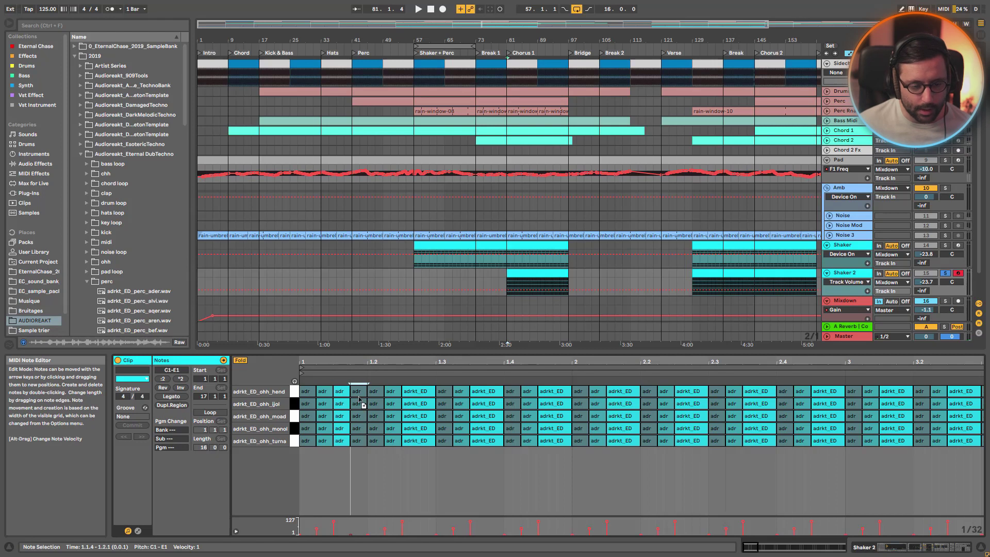
{"action": "key", "text": "space"}
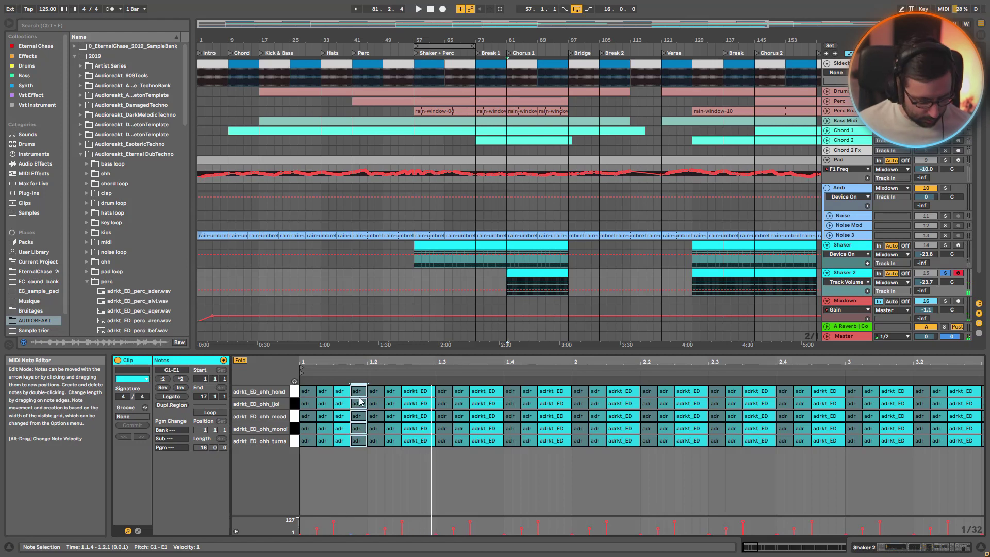
{"action": "key", "text": "ctrl+z"}
{"action": "key", "text": "space"}
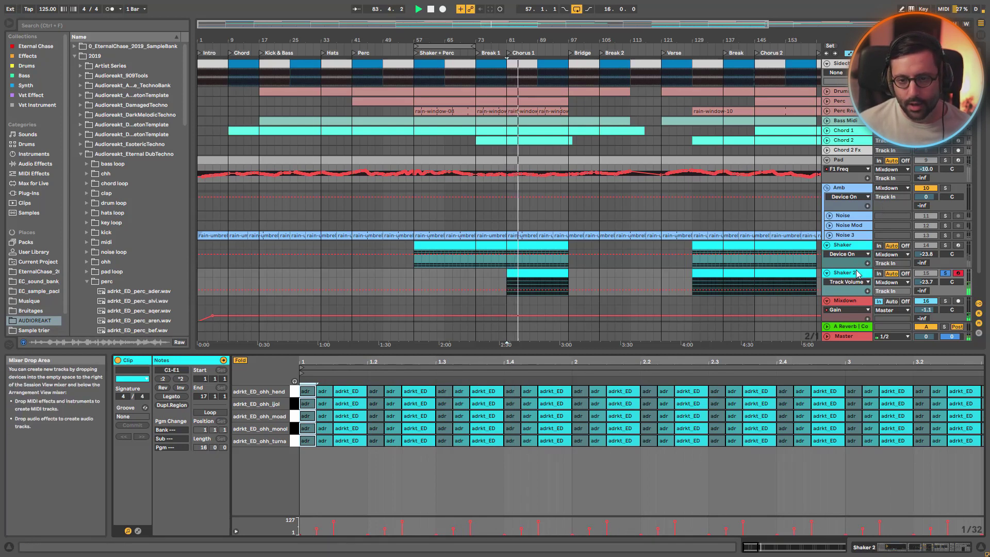
Show Shaker 2's Drum Rack with playback stopped and inspect the samples of its five open-hat pads.
{"action": "left_click", "coordinate": [845, 272]}
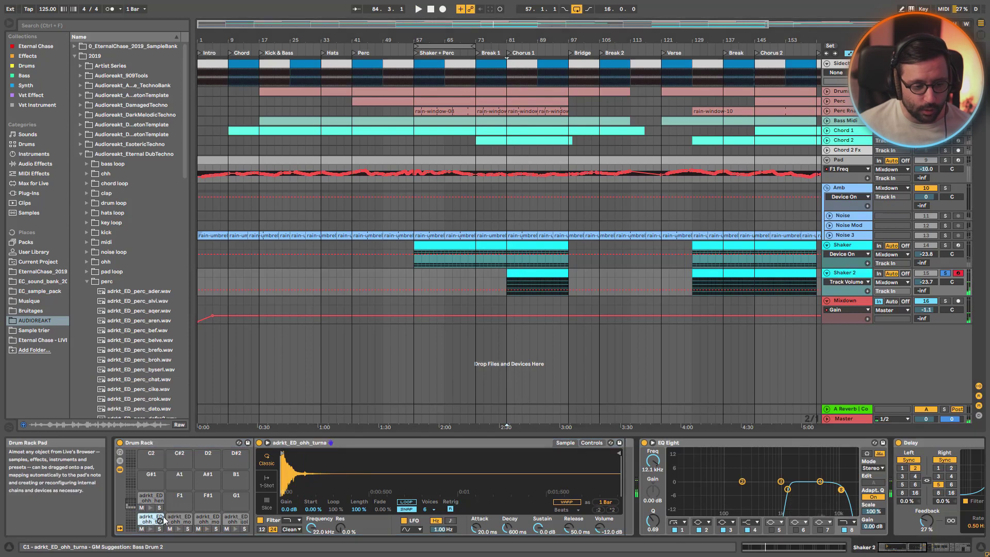
{"action": "left_click", "coordinate": [181, 520]}
{"action": "left_click", "coordinate": [208, 519]}
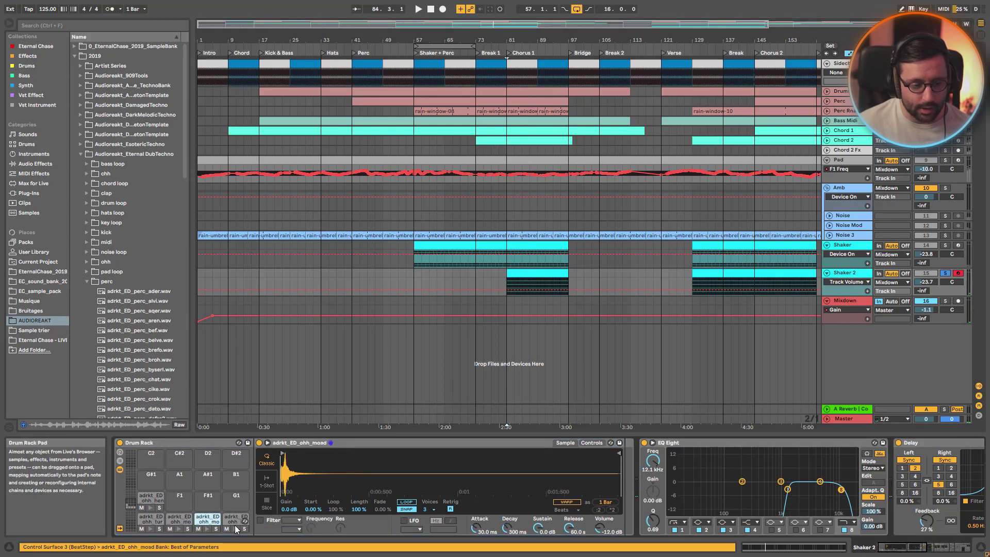
{"action": "left_click", "coordinate": [236, 519]}
{"action": "left_click", "coordinate": [148, 499]}
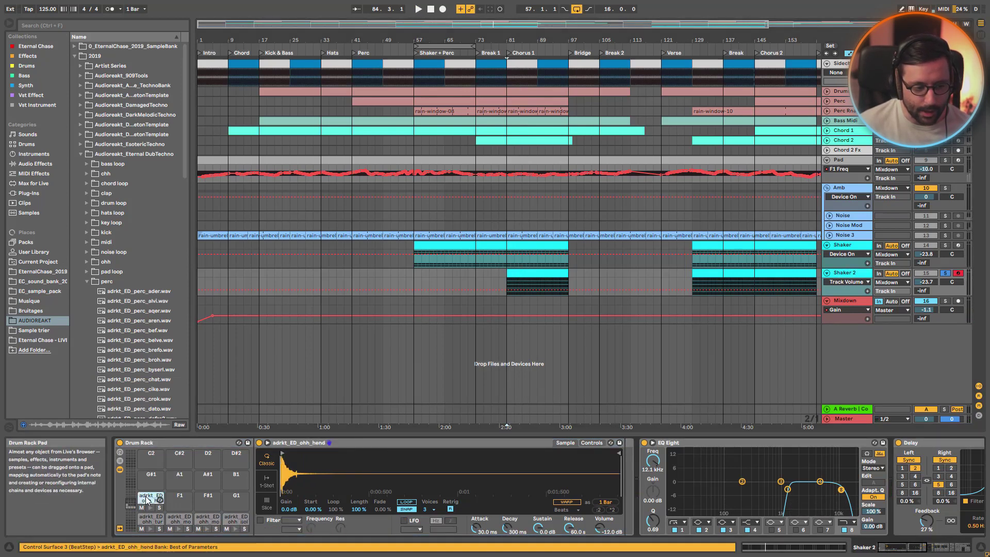
Play Shaker 2 while soloing its open-hat Drum Rack pads one after another, and clear the pad solos.
{"action": "left_click", "coordinate": [159, 529]}
{"action": "key", "text": "space"}
{"action": "left_click", "coordinate": [188, 529]}
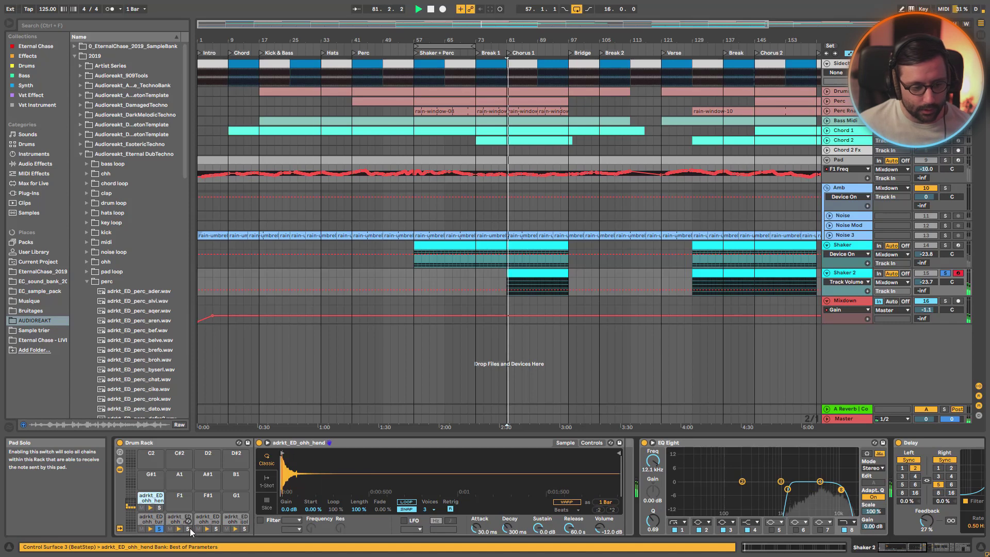
{"action": "left_click", "coordinate": [217, 529]}
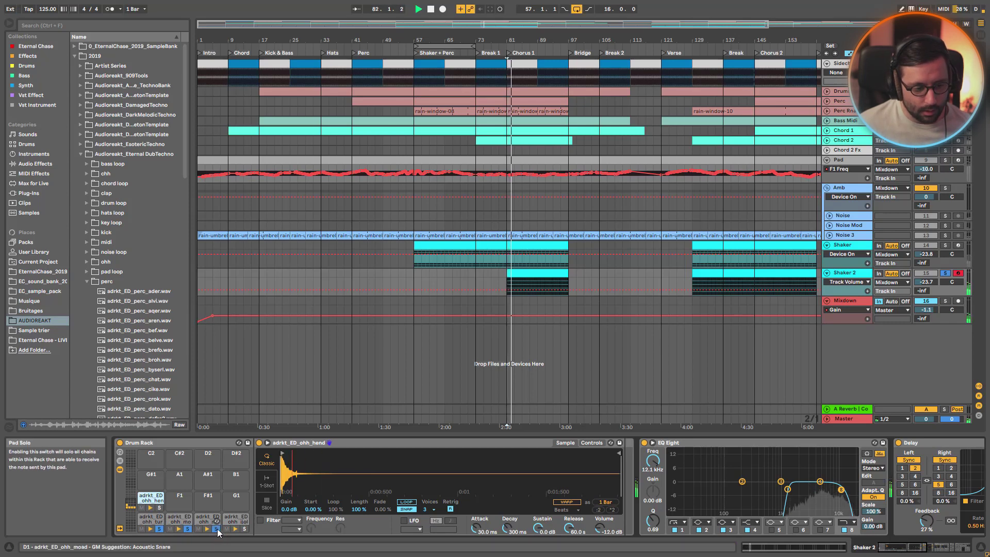
{"action": "left_click", "coordinate": [243, 529]}
{"action": "left_click", "coordinate": [160, 508]}
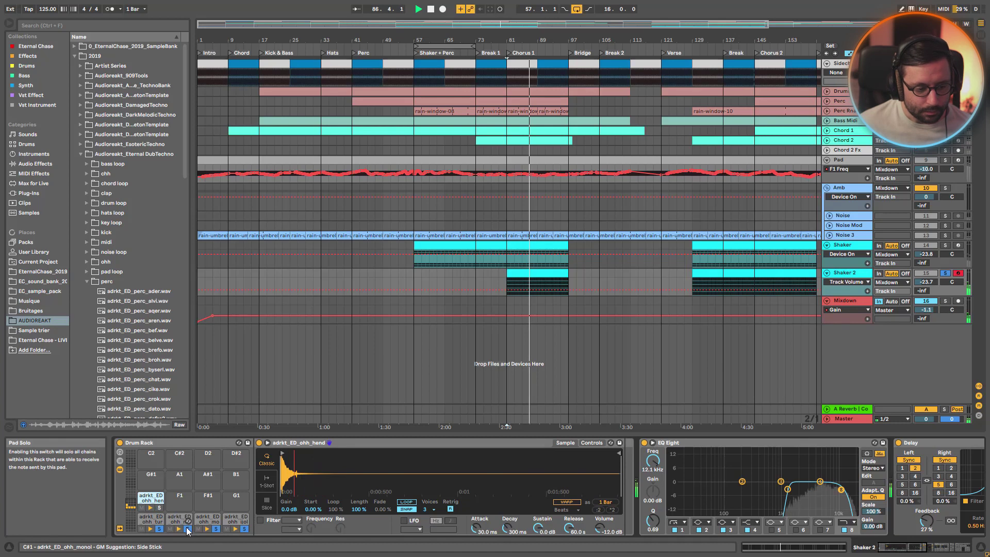
Select the adrkt_ED_ohh_turna pad and look at its Simpler's controls and sample views.
{"action": "left_click", "coordinate": [155, 519]}
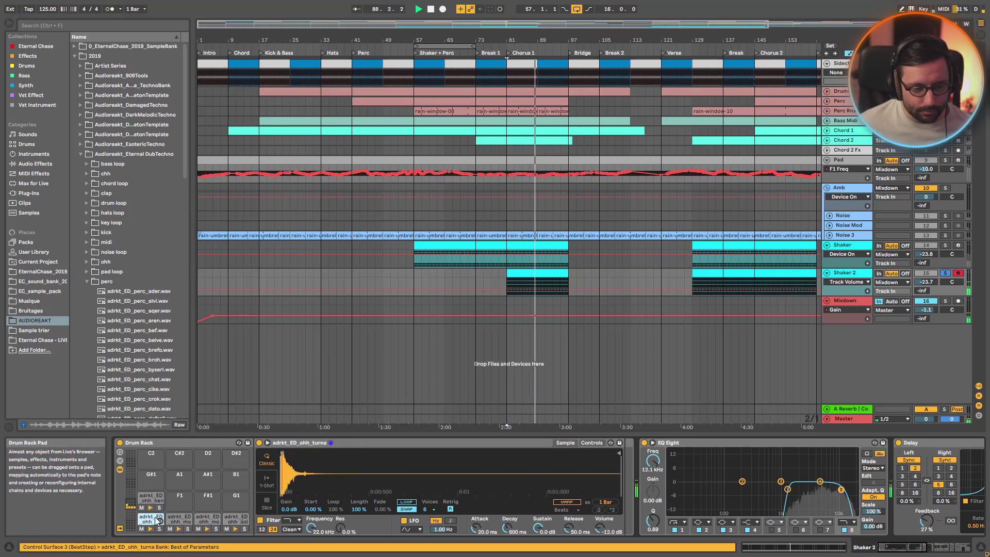
{"action": "left_click", "coordinate": [599, 443]}
{"action": "left_click", "coordinate": [574, 442]}
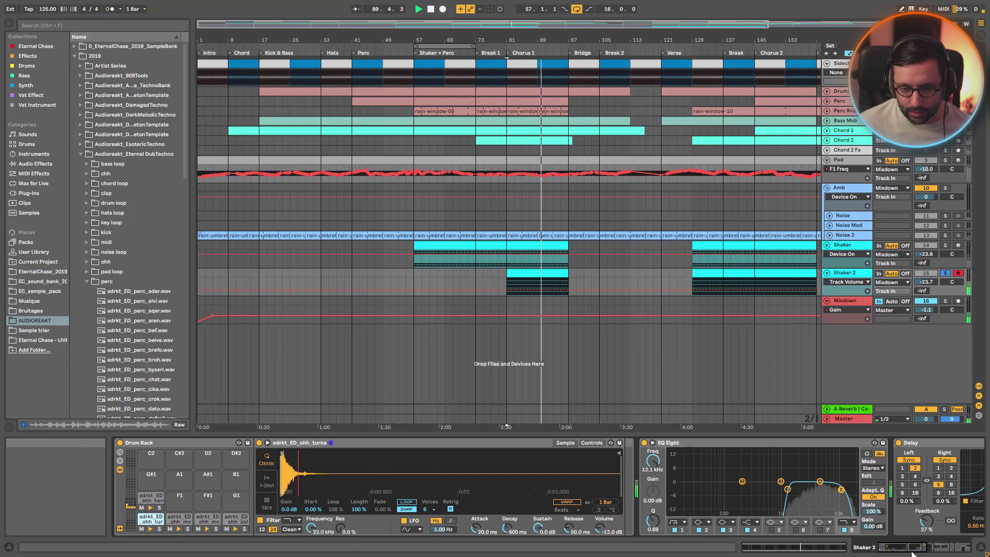
Bypass Shaker 2's reverb, Delay and EQ Eight, and re-enable the EQ, Delay and reverb one after another.
{"action": "left_click", "coordinate": [937, 547]}
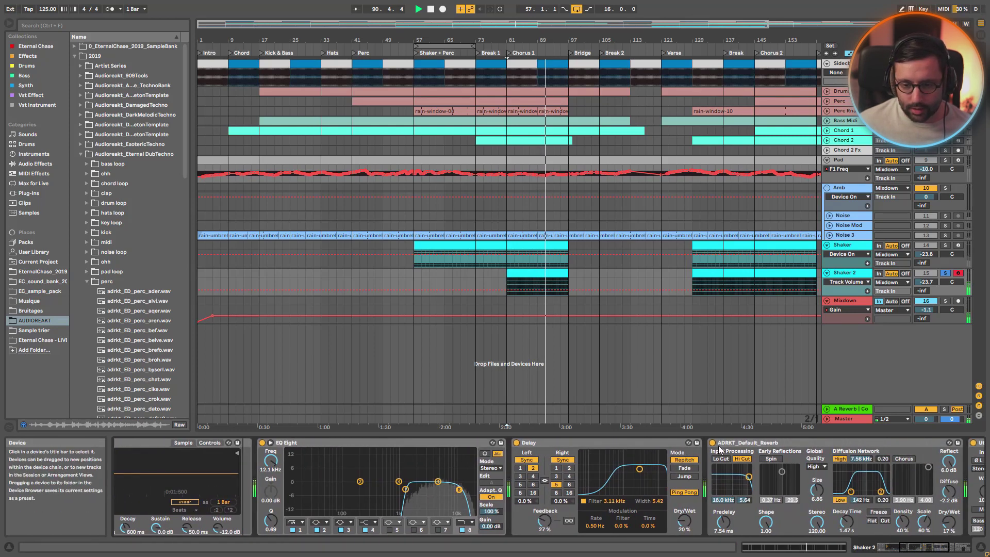
{"action": "left_click", "coordinate": [714, 444]}
{"action": "left_click", "coordinate": [712, 442]}
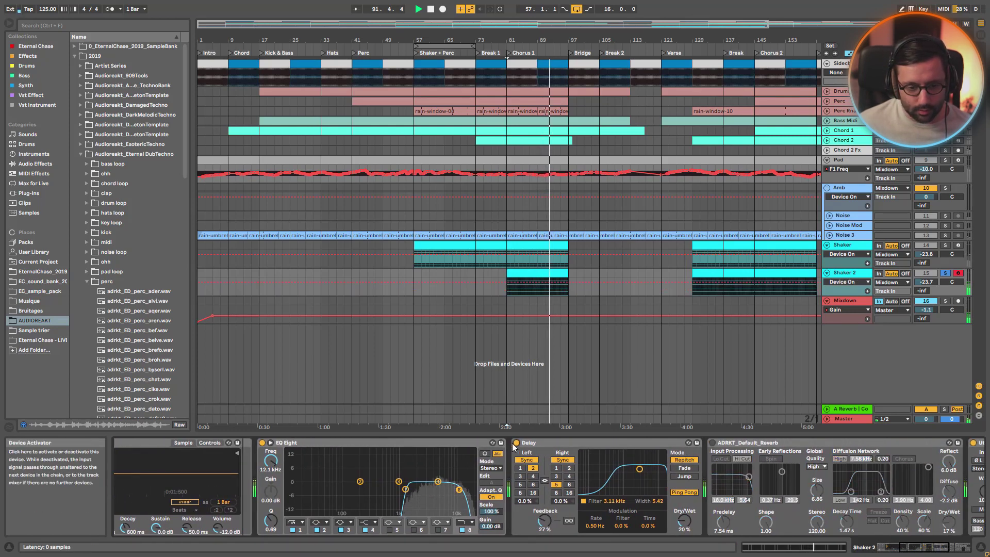
{"action": "left_click", "coordinate": [516, 442]}
{"action": "left_click", "coordinate": [262, 442]}
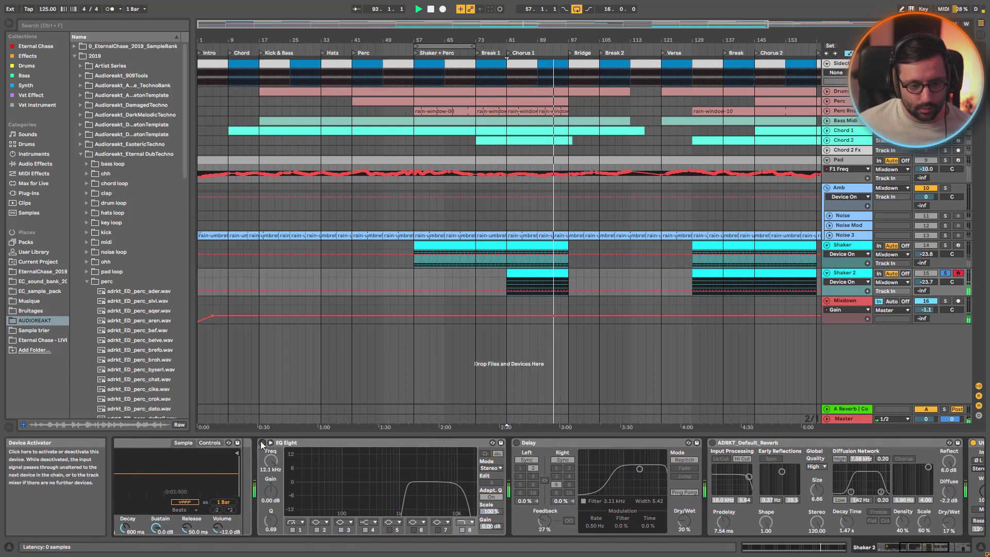
{"action": "left_click", "coordinate": [261, 442]}
{"action": "left_click", "coordinate": [516, 442]}
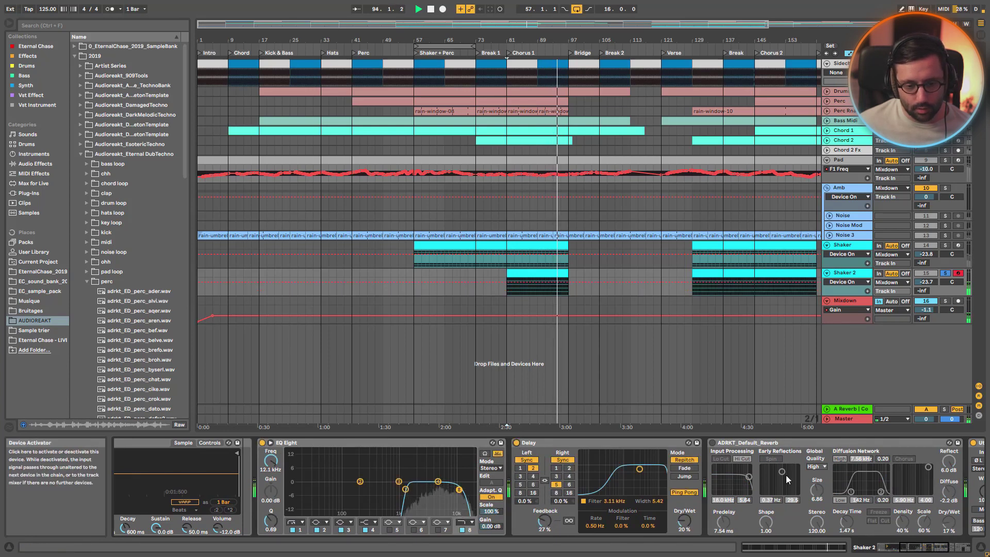
{"action": "left_click", "coordinate": [713, 443]}
Play Shaker 2 from bar 129 and show its Utility and Bright key devices at the end of the chain.
{"action": "left_click", "coordinate": [694, 292]}
{"action": "key", "text": "space"}
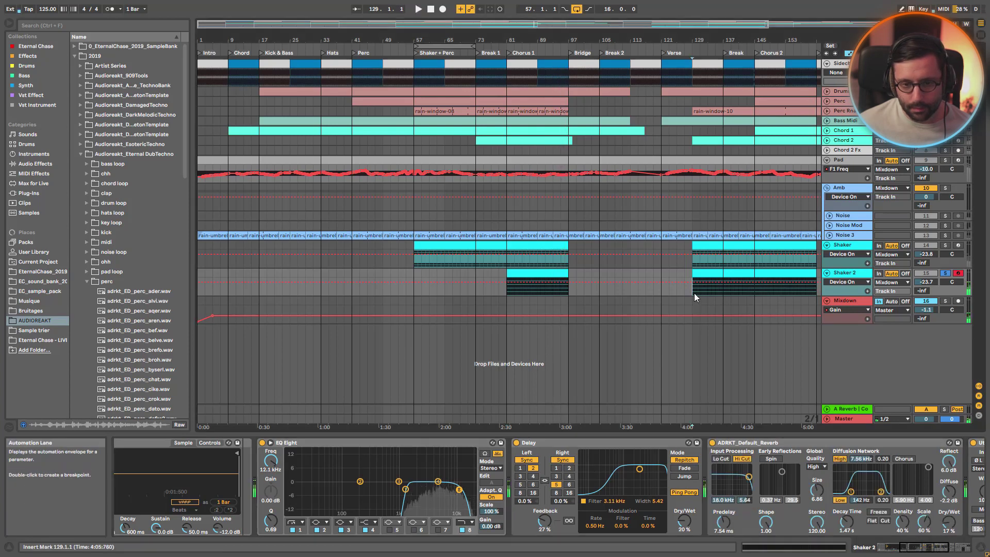
{"action": "key", "text": "space"}
{"action": "left_click", "coordinate": [941, 548]}
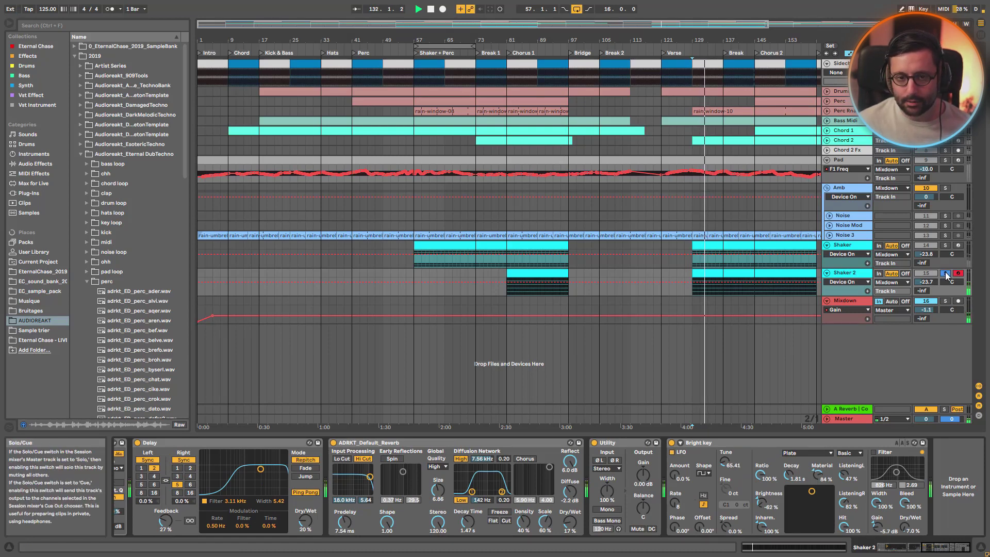
Unsolo Shaker 2, fold the Amb group, and stop playback with the whole arrangement in view.
{"action": "left_click", "coordinate": [945, 273]}
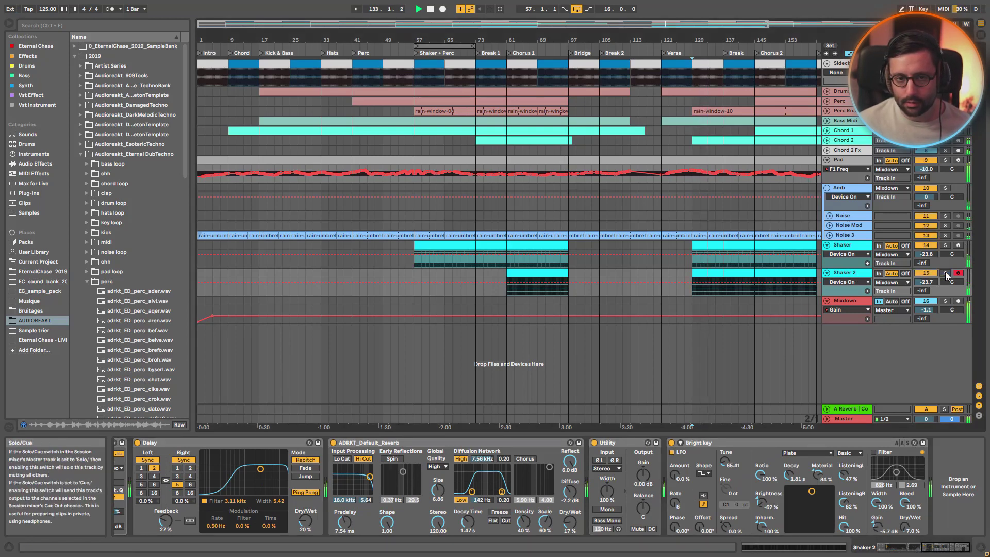
{"action": "left_click", "coordinate": [827, 188]}
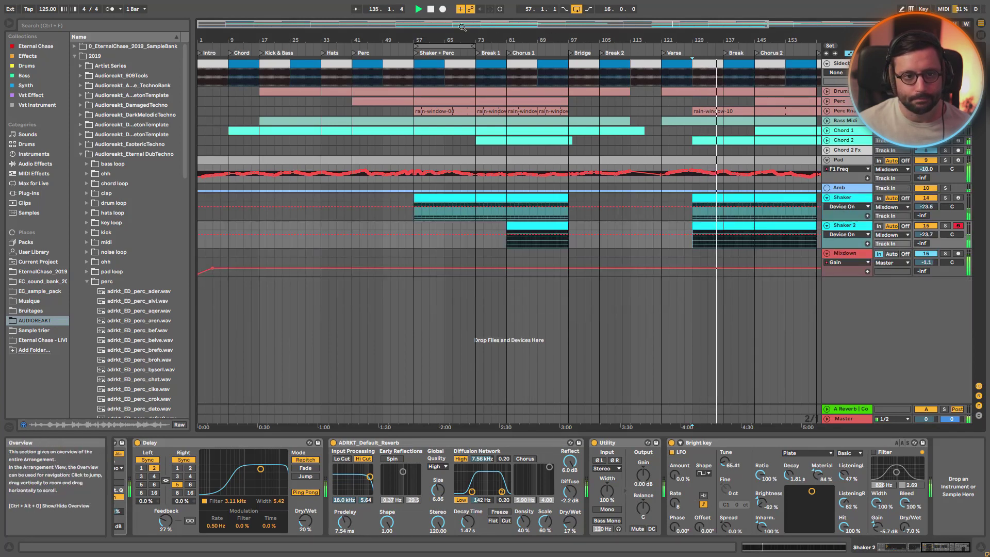
{"action": "left_click_drag", "start_coordinate": [707, 49], "coordinate": [706, 44]}
{"action": "key", "text": "space"}
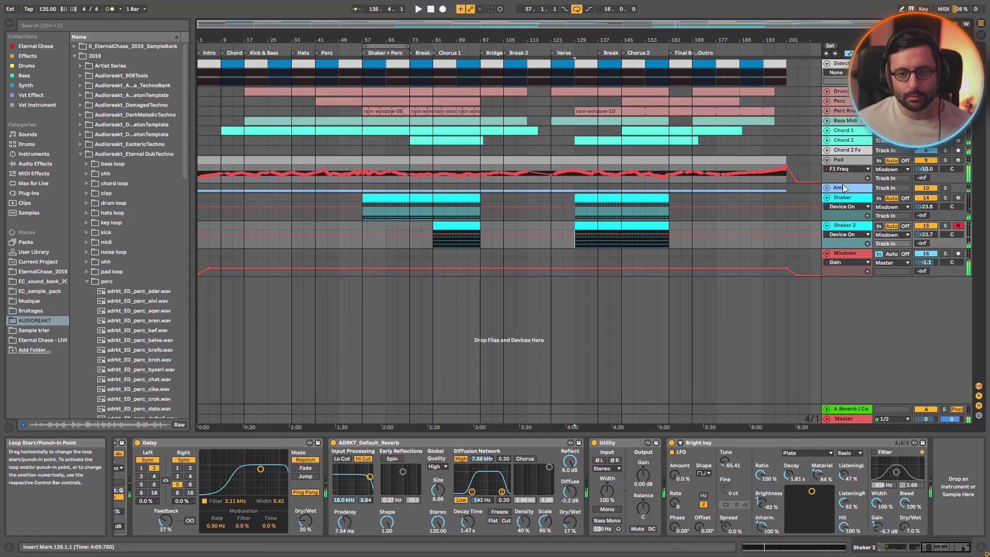